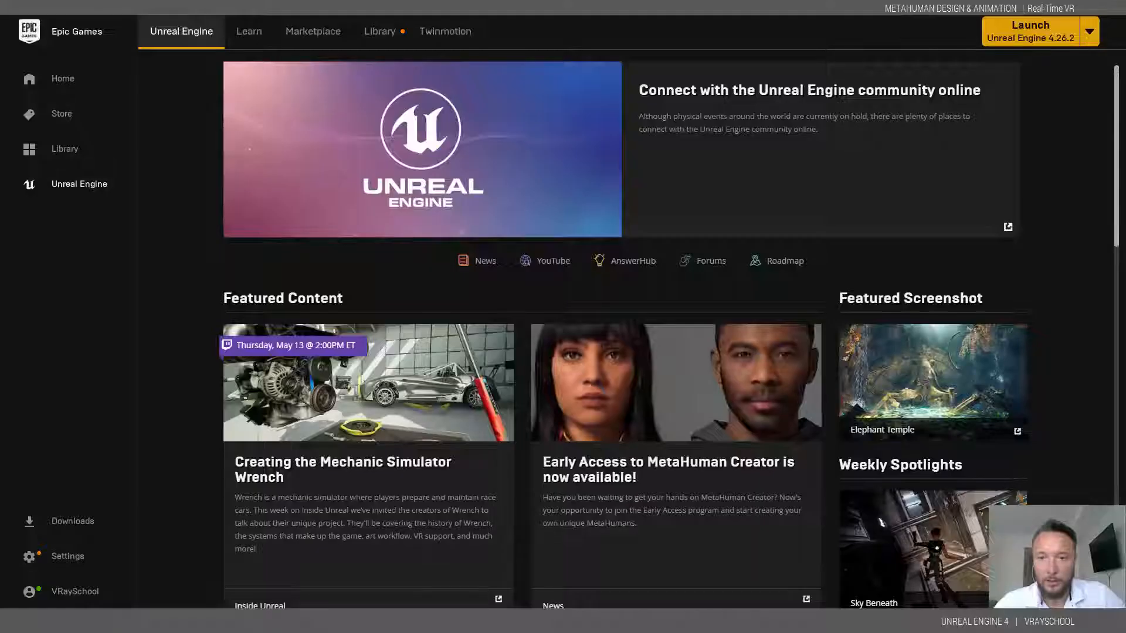
- Launch Unreal Engine 4.26.2, close the SteamVR window and open the recent project mtest
{"action": "left_click", "coordinate": [1028, 29]}
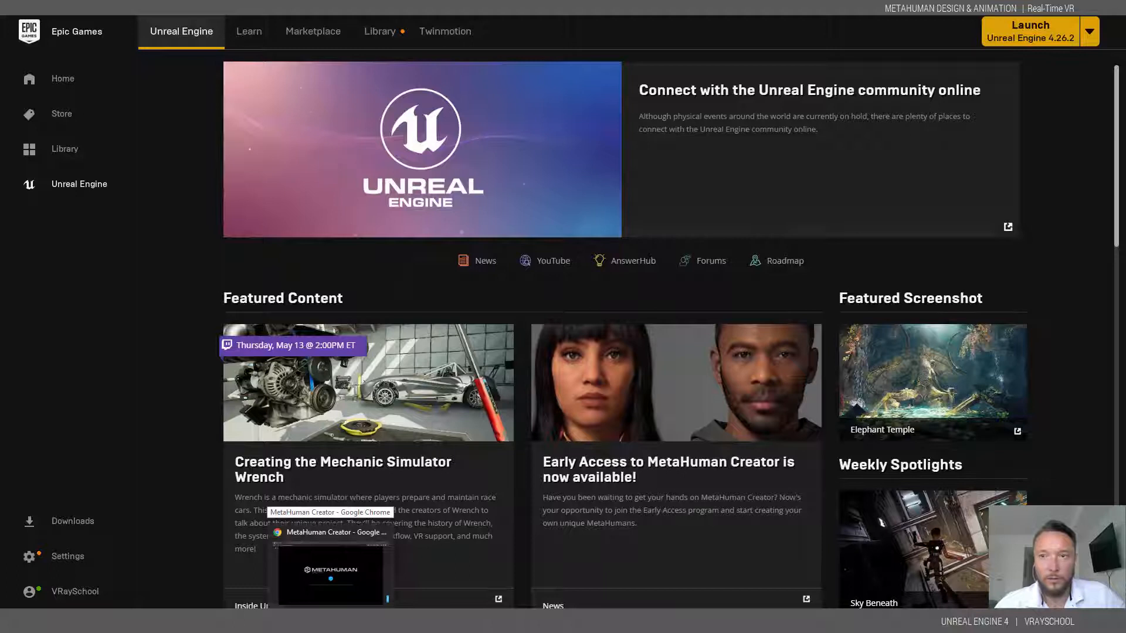
{"action": "left_click", "coordinate": [329, 559]}
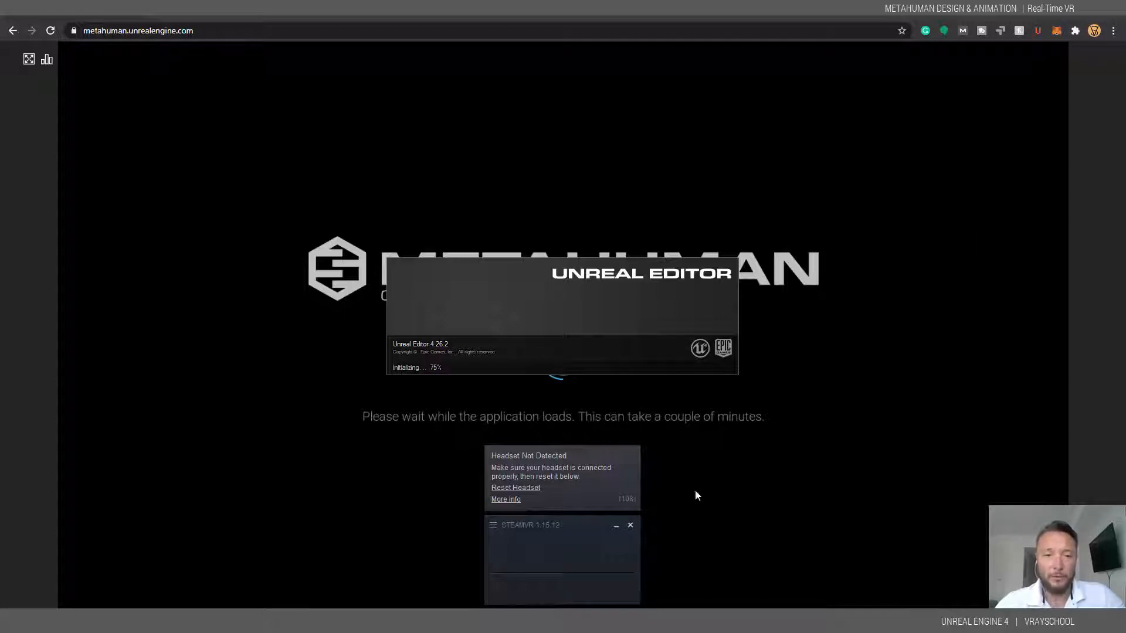
{"action": "left_click", "coordinate": [630, 526]}
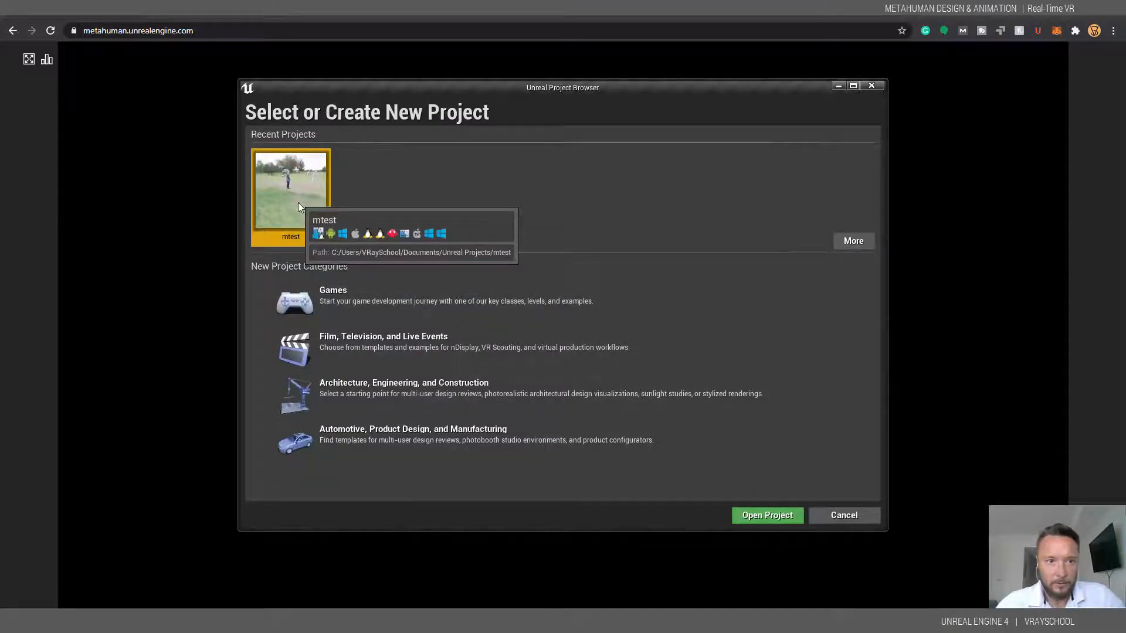
{"action": "left_click", "coordinate": [779, 517]}
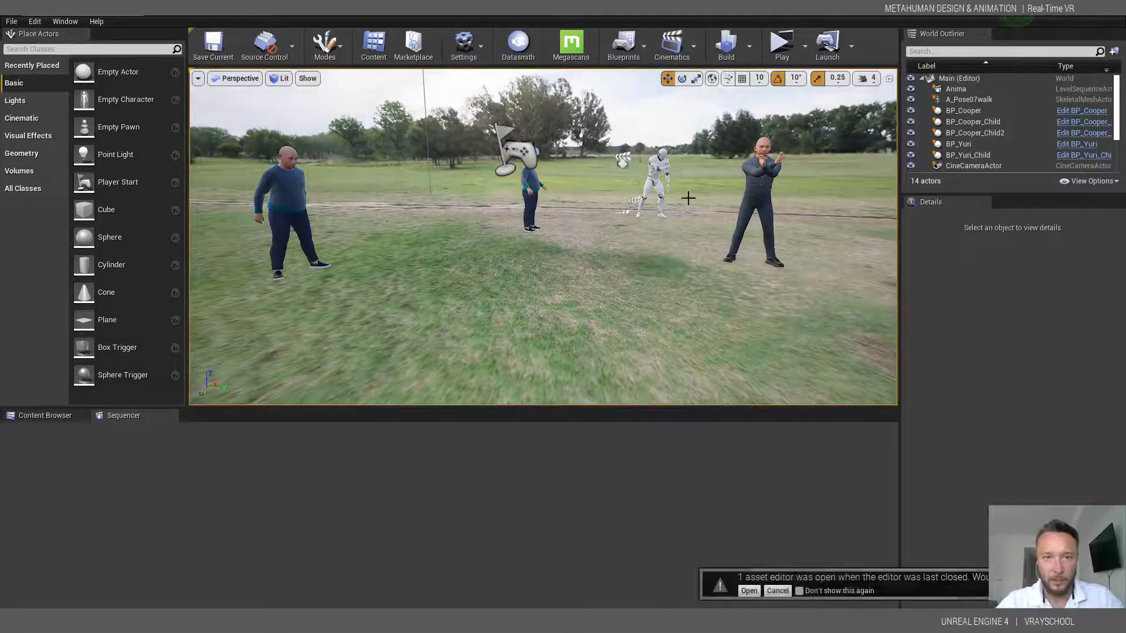
- Play the level and move around the field to examine the MetaHuman characters' bodies, faces and clothing up close
{"action": "left_click", "coordinate": [774, 48]}
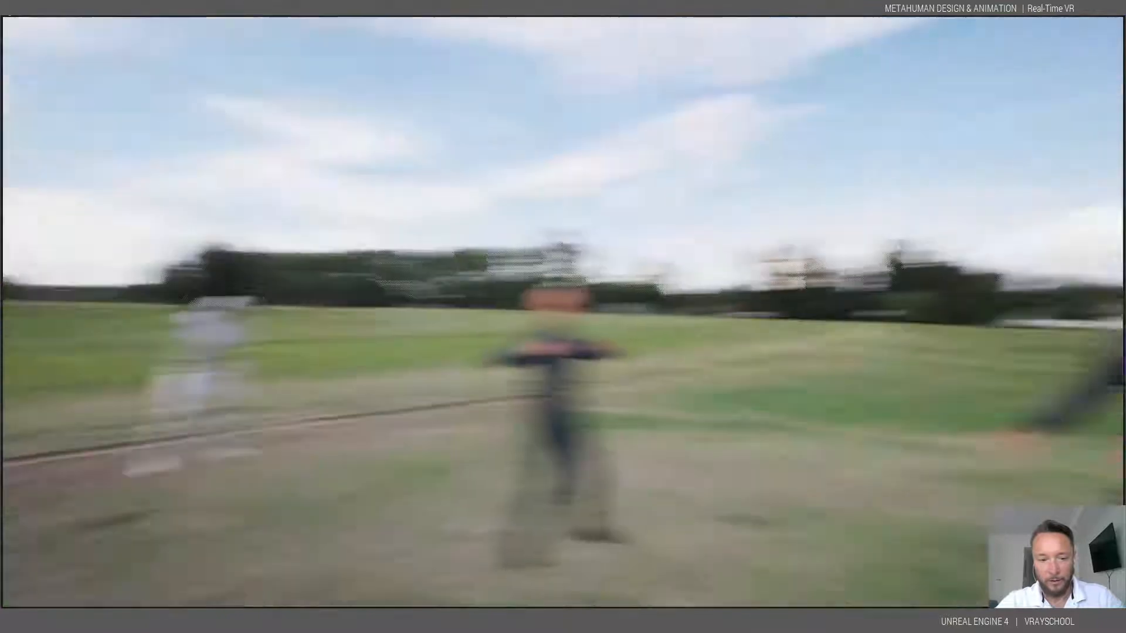
{"action": "key", "text": "w"}
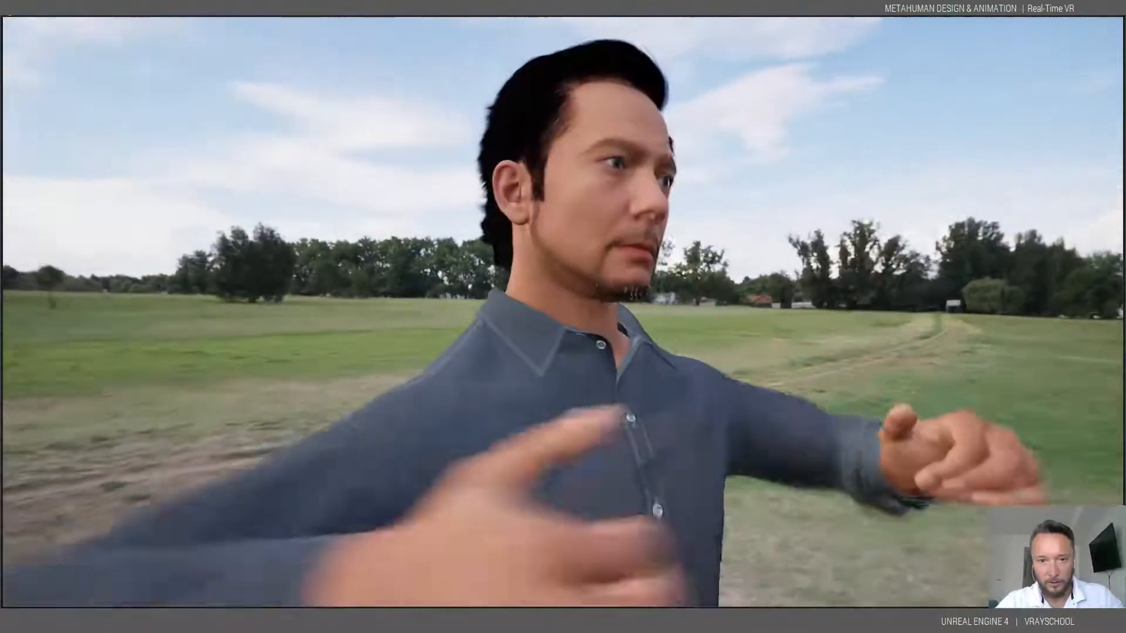
{"action": "key", "text": "q"}
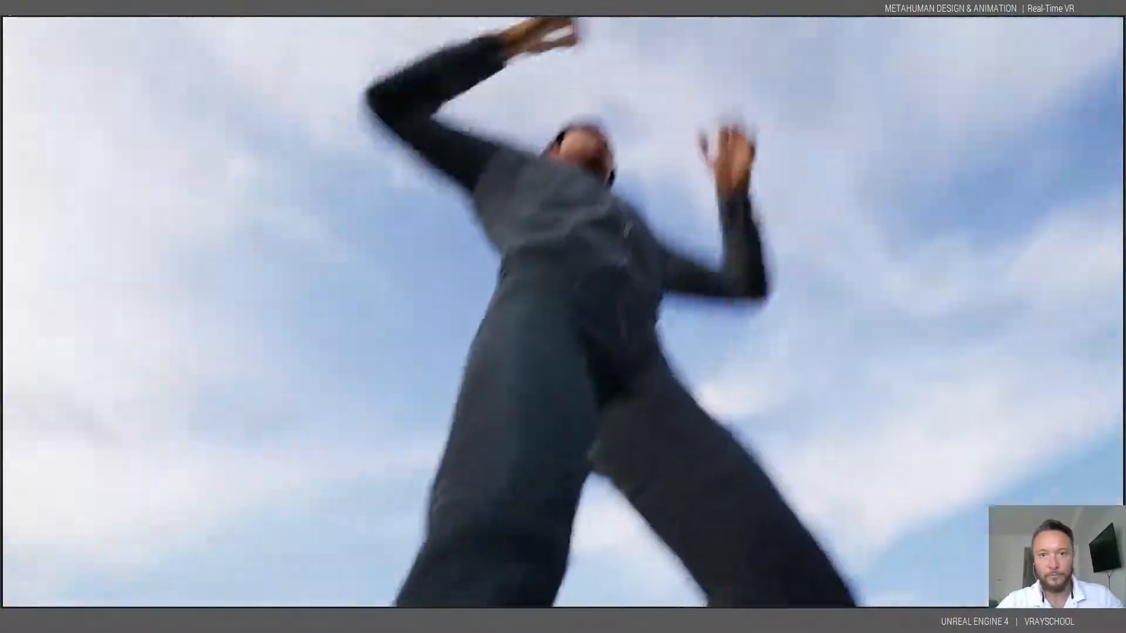
{"action": "key", "text": "s"}
{"action": "key", "text": "s"}
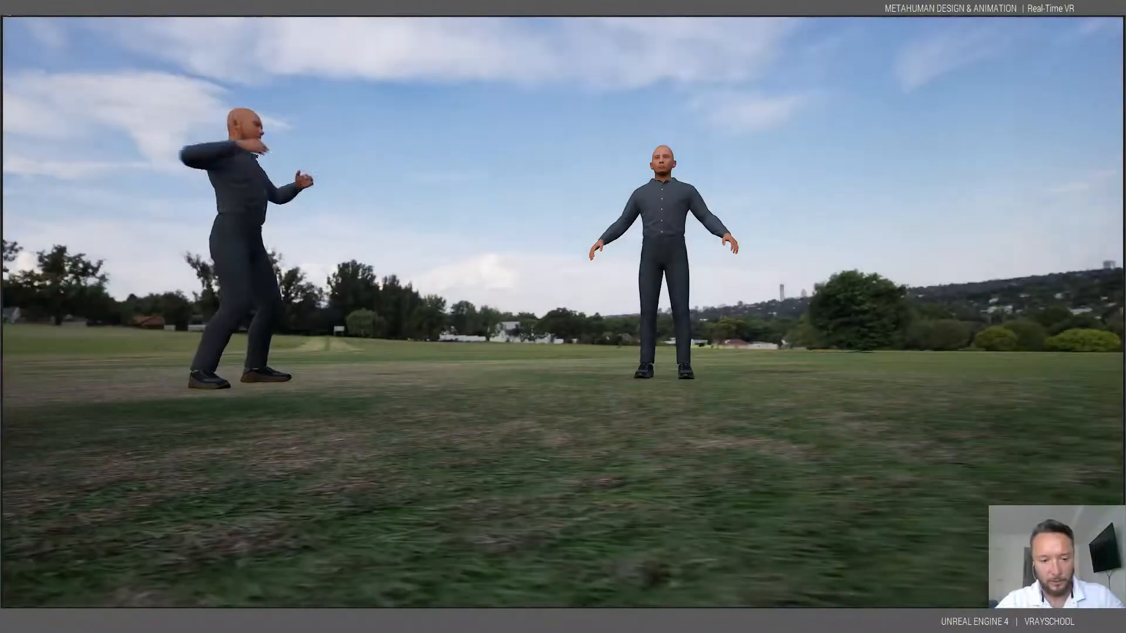
{"action": "key", "text": "w"}
{"action": "key", "text": "s"}
{"action": "key", "text": "w"}
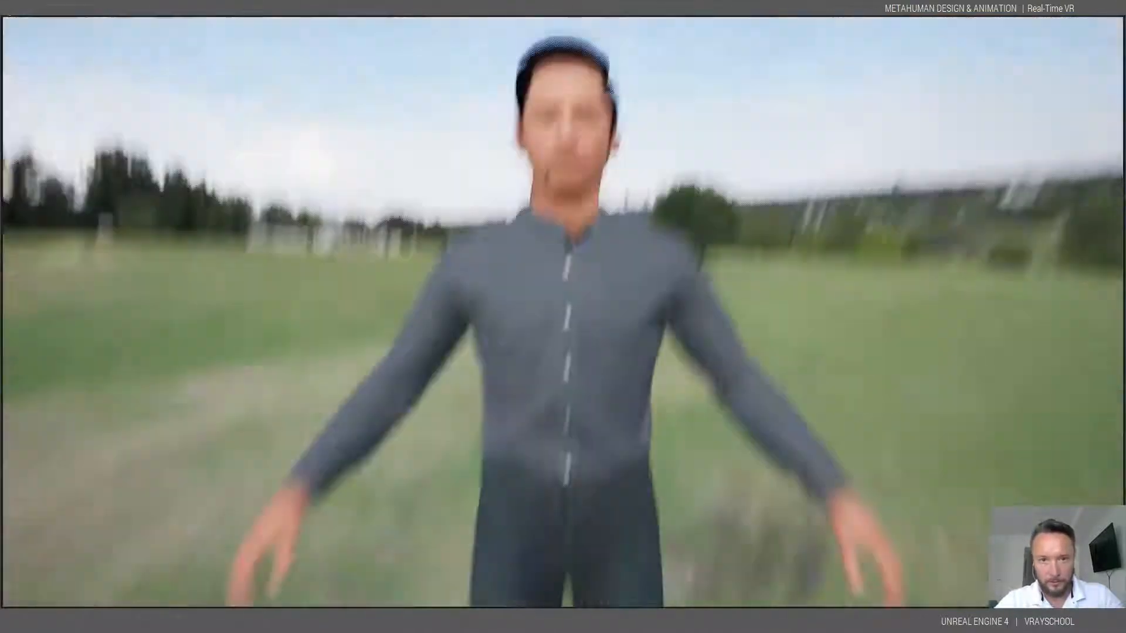
{"action": "key", "text": "w"}
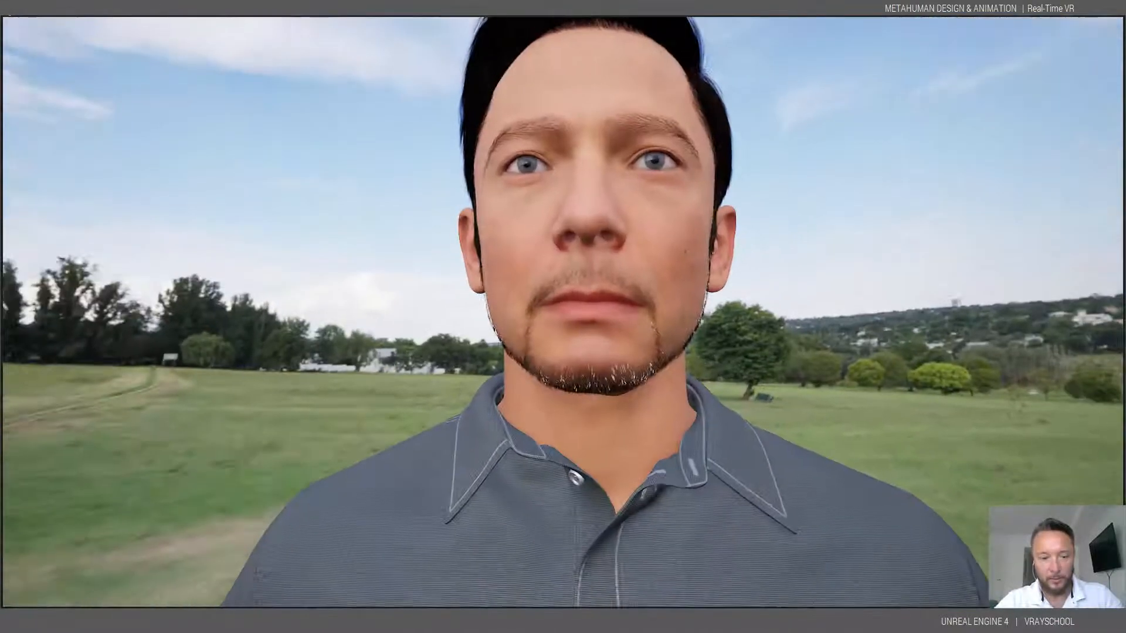
{"action": "key", "text": "d"}
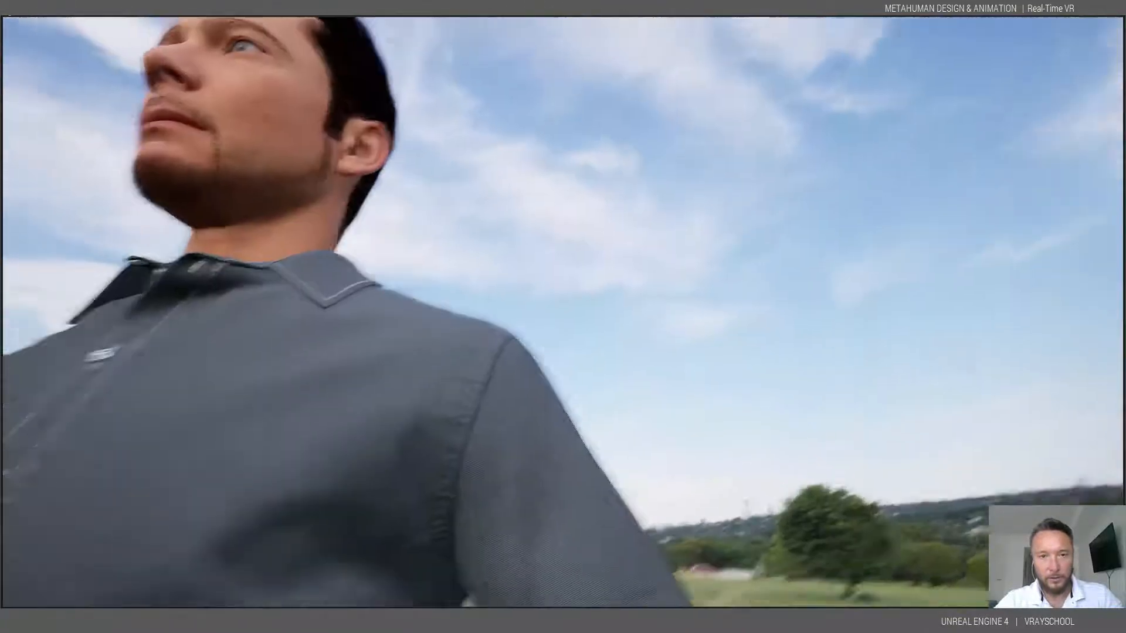
{"action": "key", "text": "w"}
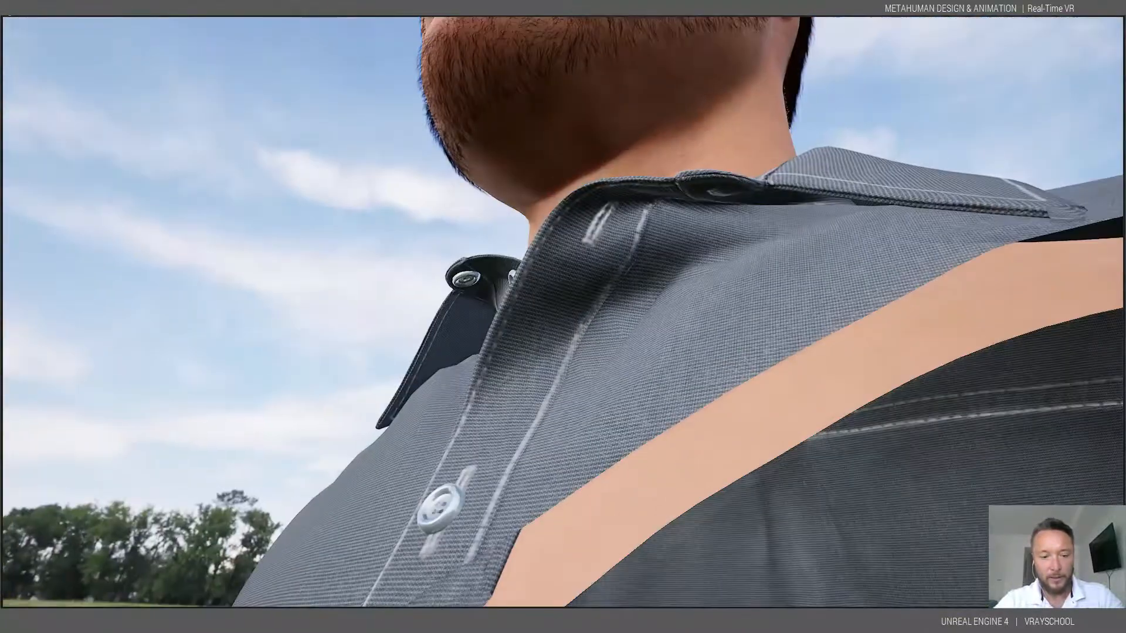
{"action": "key", "text": "s"}
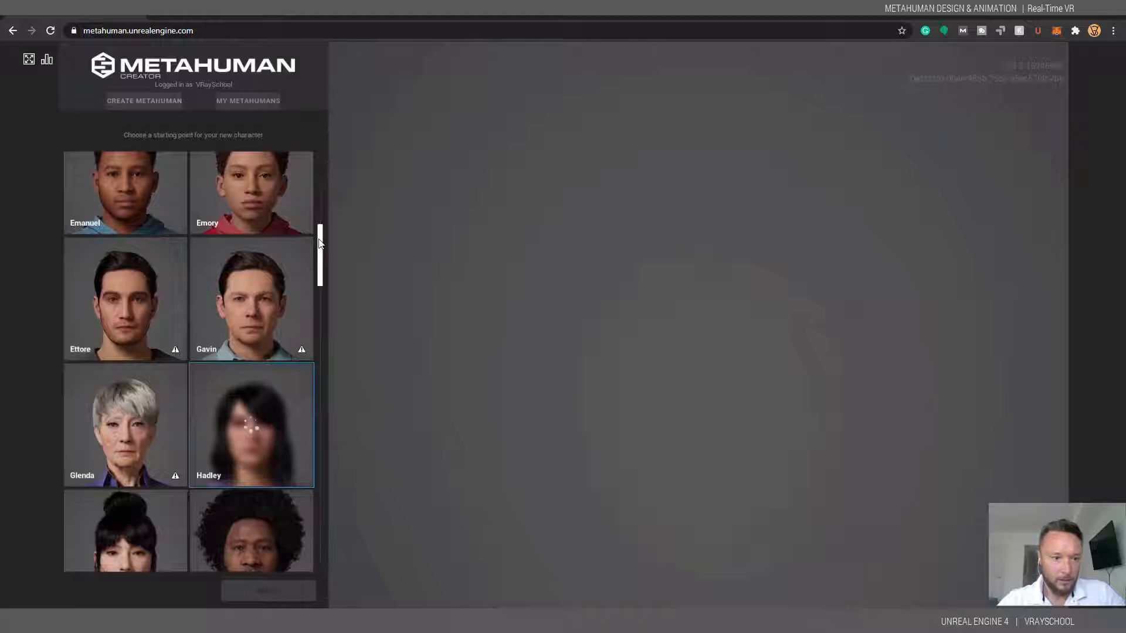
- Browse the starting characters in MetaHuman Creator and begin a new MetaHuman based on Hadley
{"action": "scroll", "coordinate": [304, 261], "scroll_direction": "up", "scroll_amount": 3}
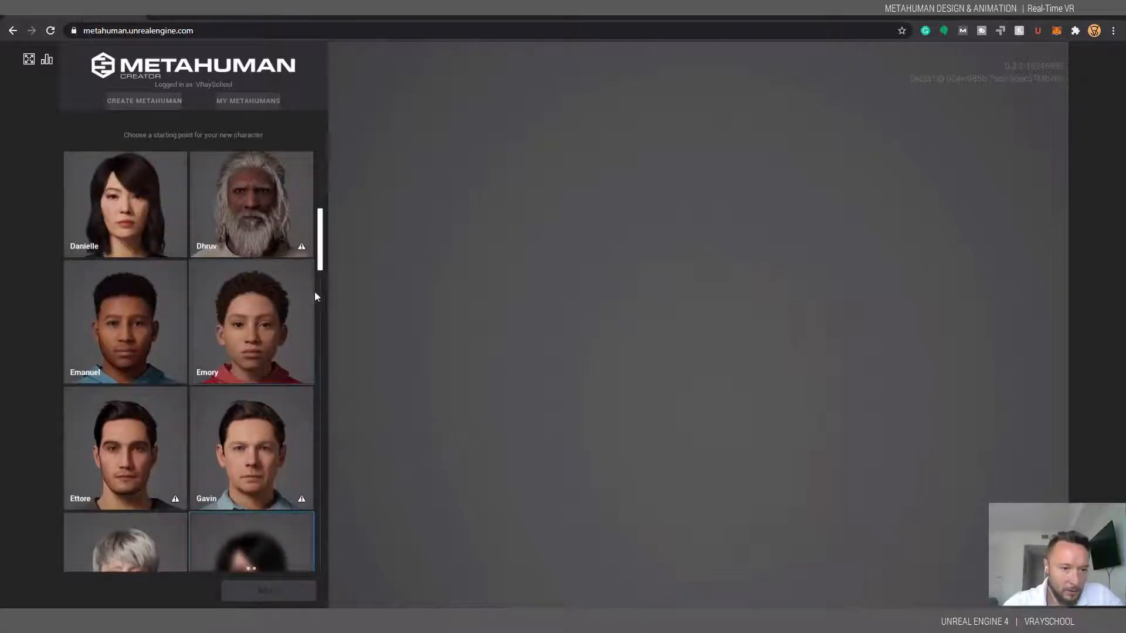
{"action": "scroll", "coordinate": [320, 223], "scroll_direction": "up", "scroll_amount": 2}
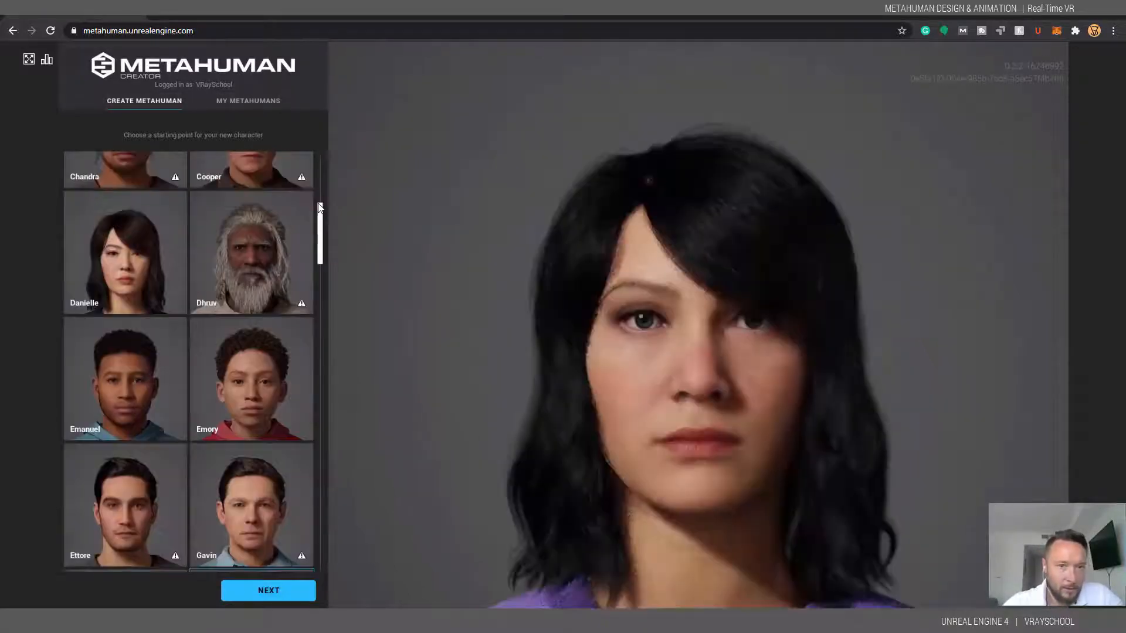
{"action": "scroll", "coordinate": [321, 208], "scroll_direction": "up", "scroll_amount": 6}
{"action": "scroll", "coordinate": [320, 206], "scroll_direction": "up", "scroll_amount": 2}
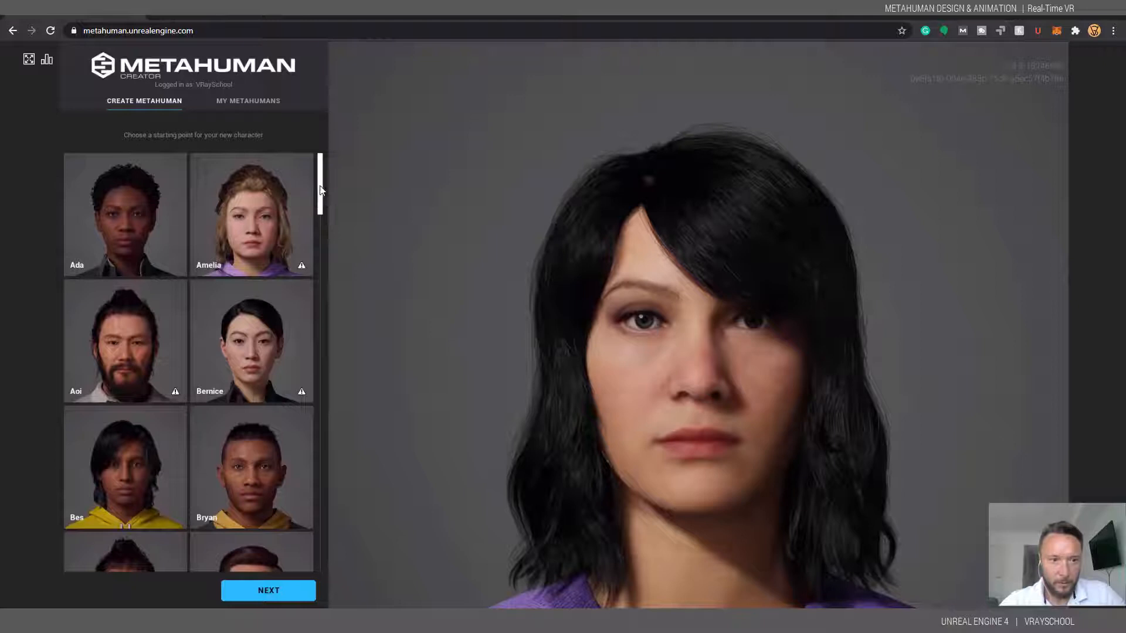
{"action": "scroll", "coordinate": [320, 245], "scroll_direction": "down", "scroll_amount": 10}
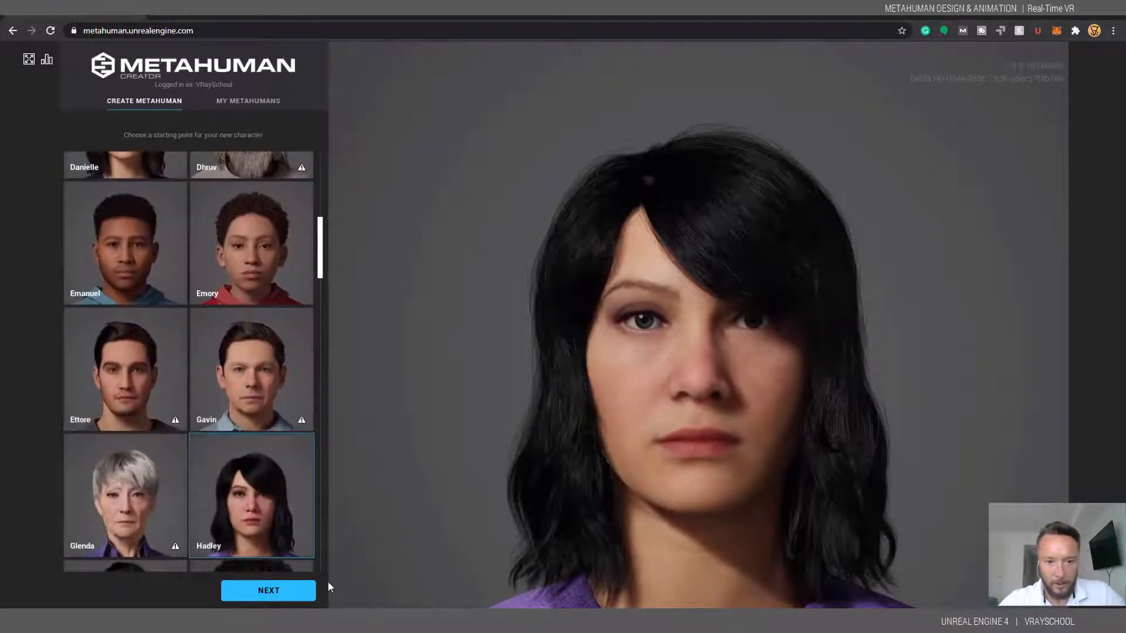
{"action": "left_click", "coordinate": [258, 590]}
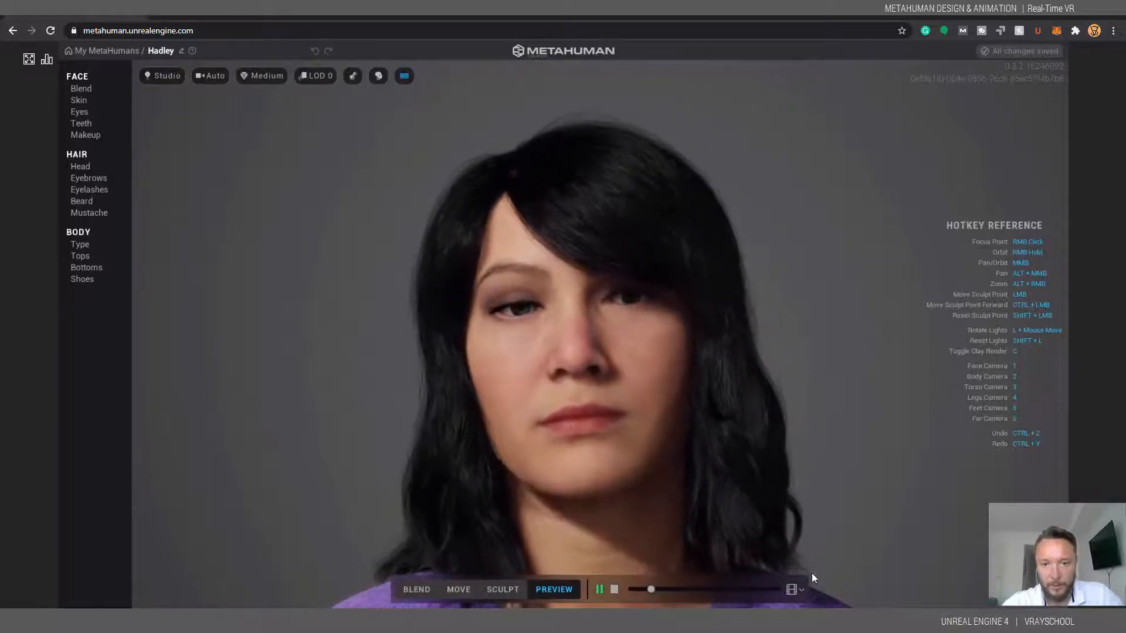
- Preview the Face ROM animation on the character, followed by the Body Technical ROM animation
{"action": "left_click", "coordinate": [797, 590]}
{"action": "left_click", "coordinate": [794, 541]}
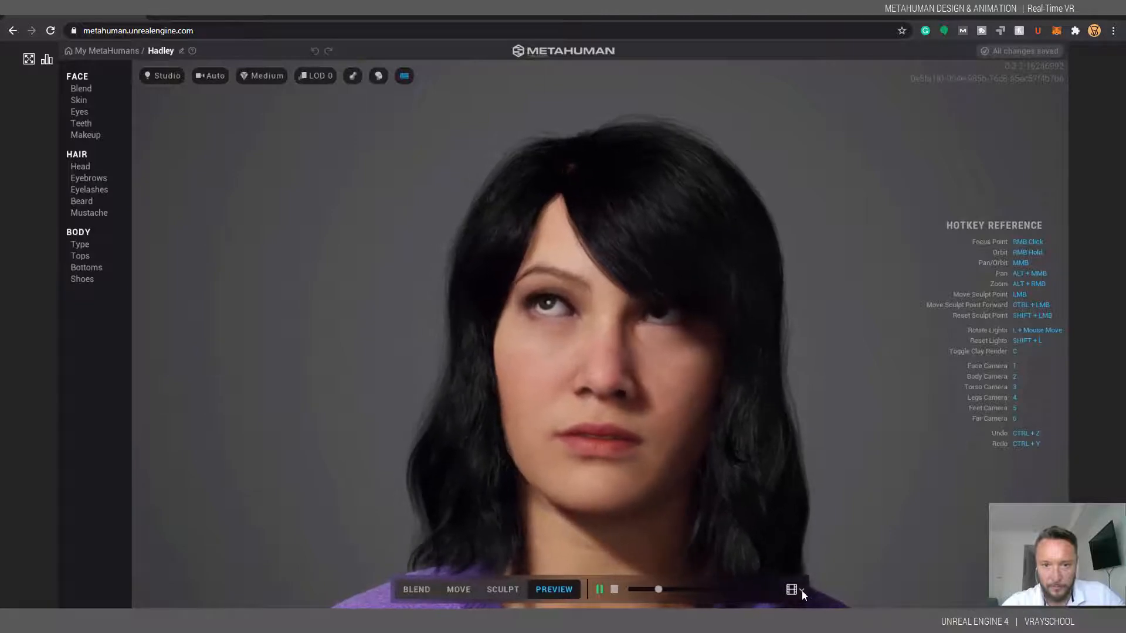
{"action": "left_click", "coordinate": [802, 592]}
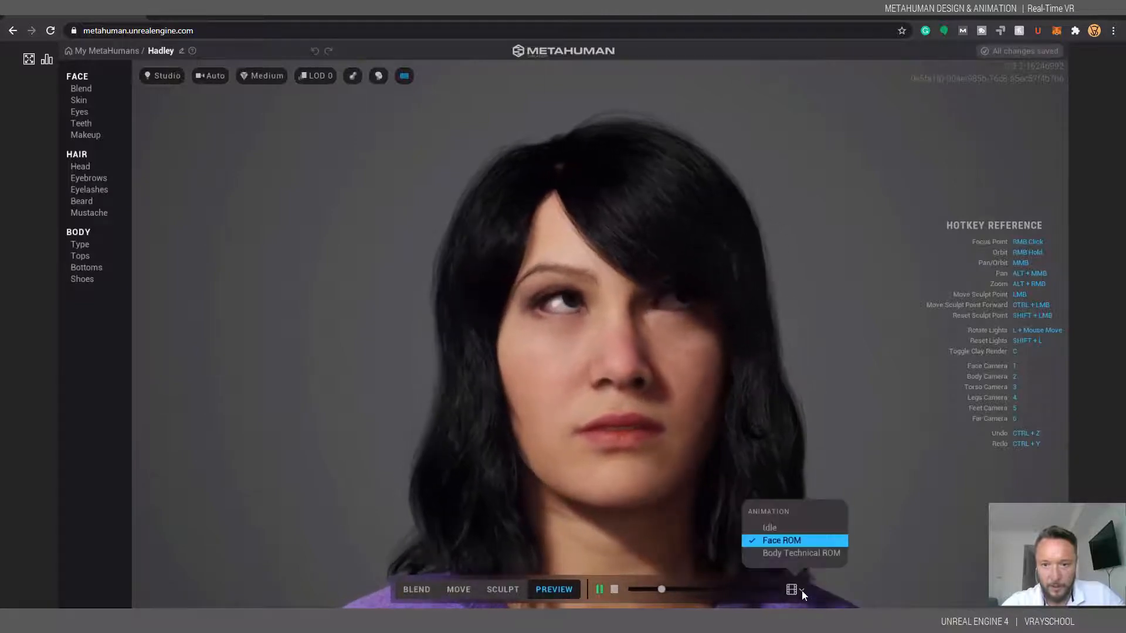
{"action": "left_click", "coordinate": [801, 554]}
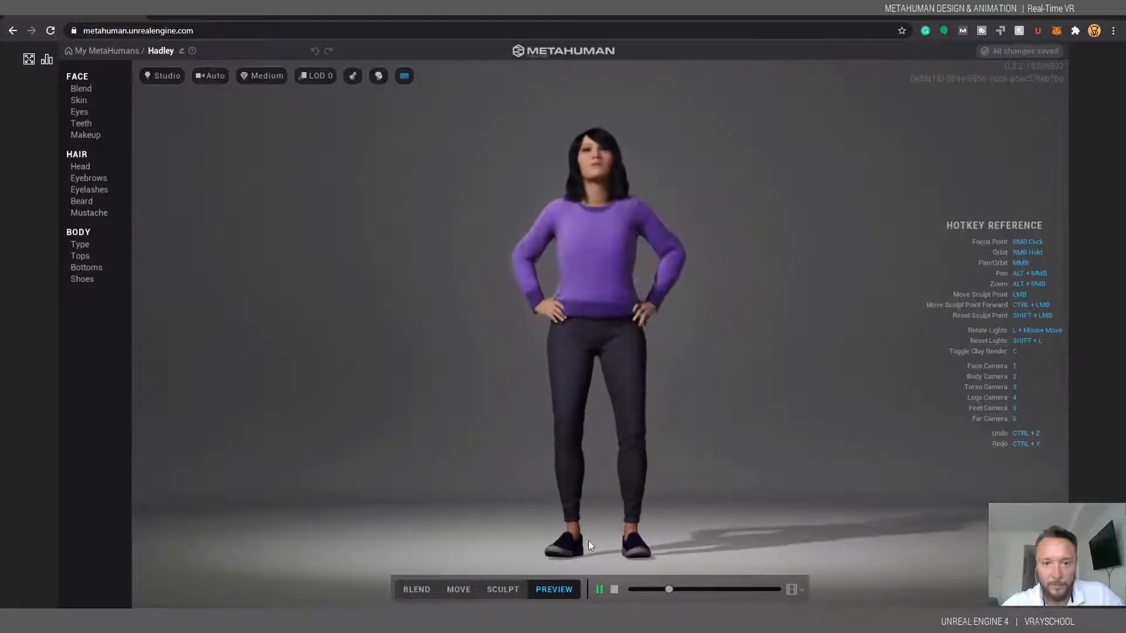
- Switch to Sculpt mode and slightly reshape the character's brow by moving its sculpt point
{"action": "left_click", "coordinate": [501, 590]}
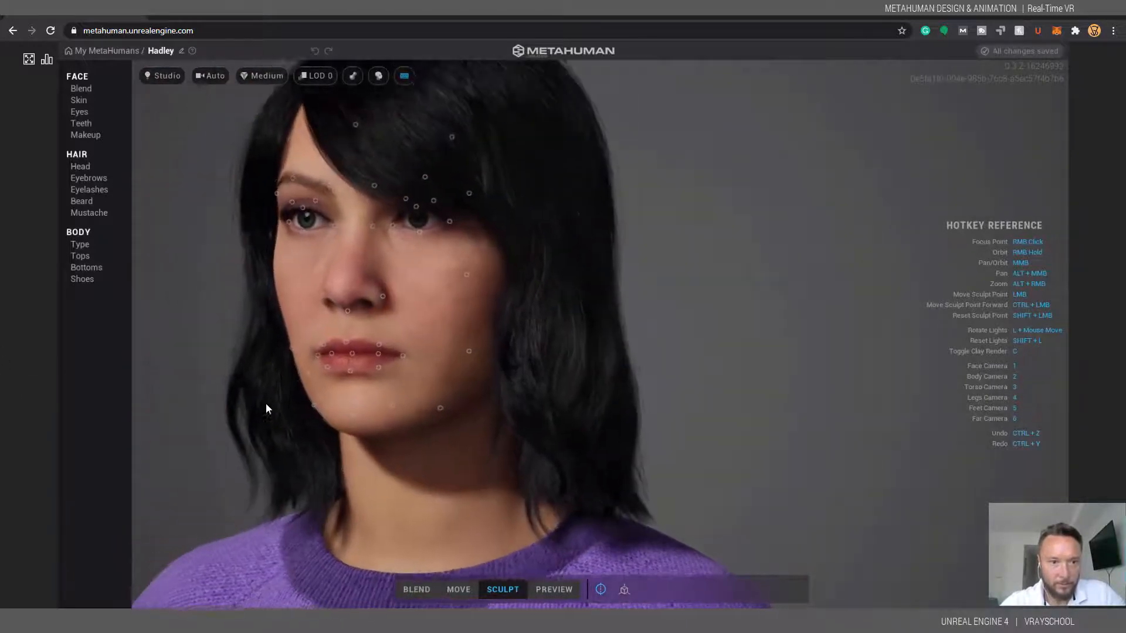
{"action": "middle_click_drag", "start_coordinate": [224, 386], "coordinate": [604, 396], "text": "alt"}
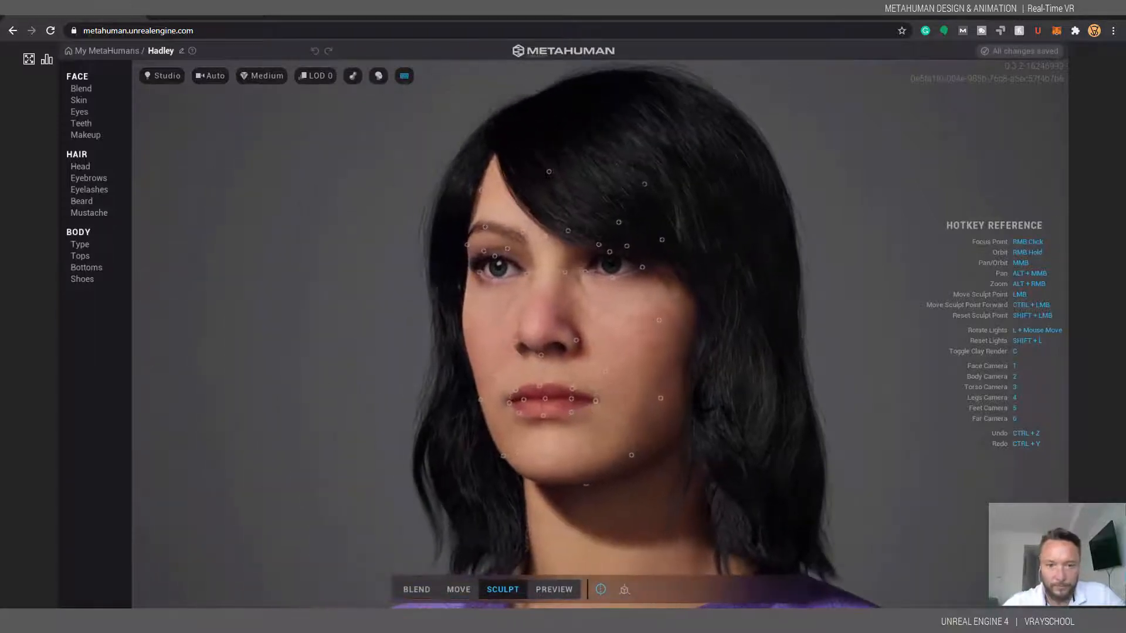
{"action": "mouse_move", "coordinate": [548, 214]}
{"action": "left_mouse_down"}
{"action": "mouse_move", "coordinate": [554, 180]}
{"action": "mouse_move", "coordinate": [553, 334]}
{"action": "mouse_move", "coordinate": [567, 233]}
{"action": "left_mouse_up"}
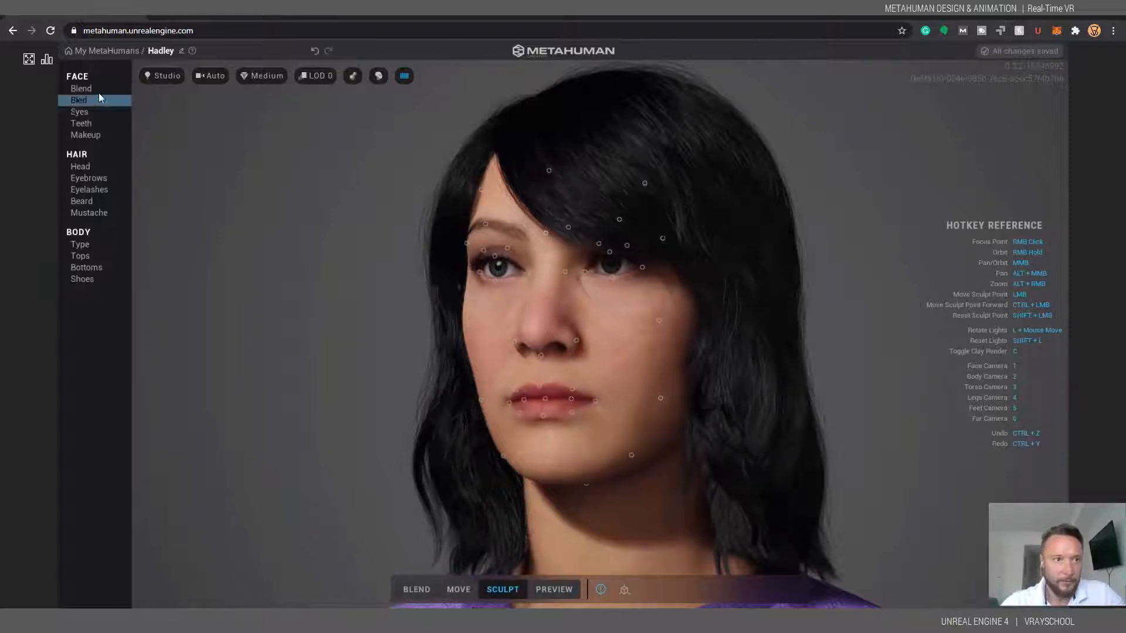
- Set up the face blend with three presets: Amelia, Bernice and a dark-skinned woman with short dark hair in the upper slot
{"action": "left_click", "coordinate": [80, 89]}
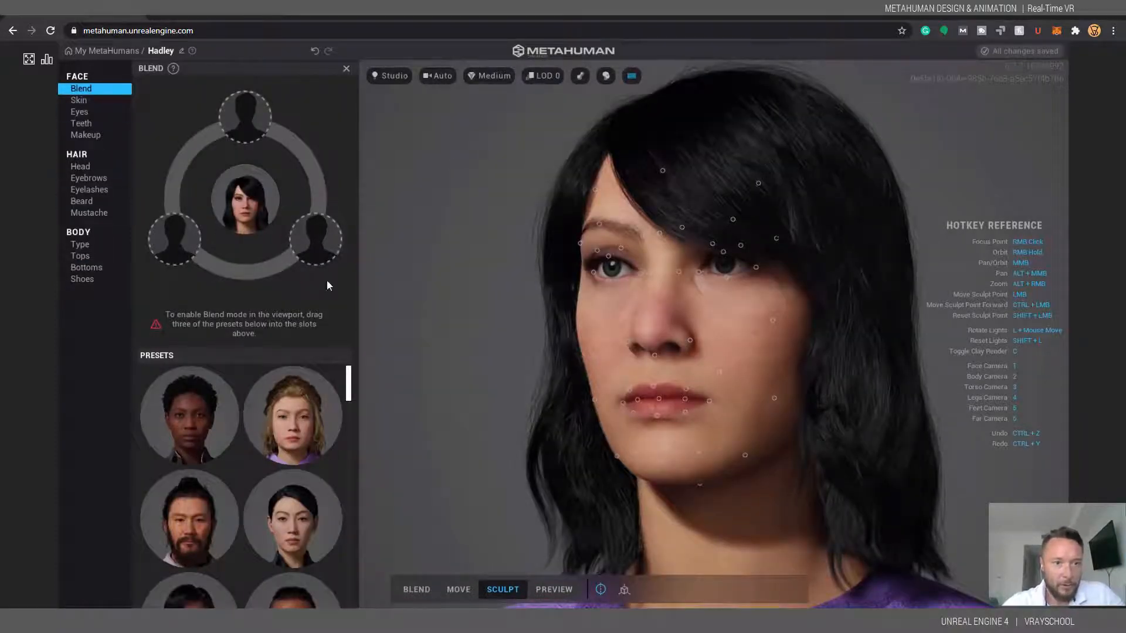
{"action": "left_click_drag", "start_coordinate": [304, 420], "coordinate": [343, 209]}
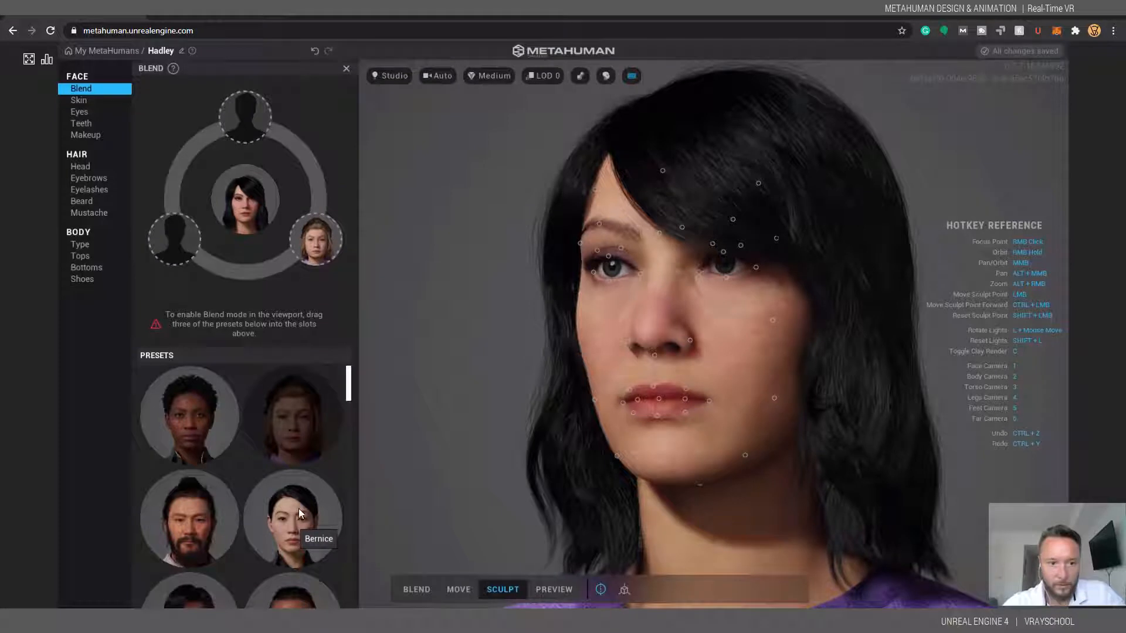
{"action": "left_click_drag", "start_coordinate": [293, 514], "coordinate": [183, 220]}
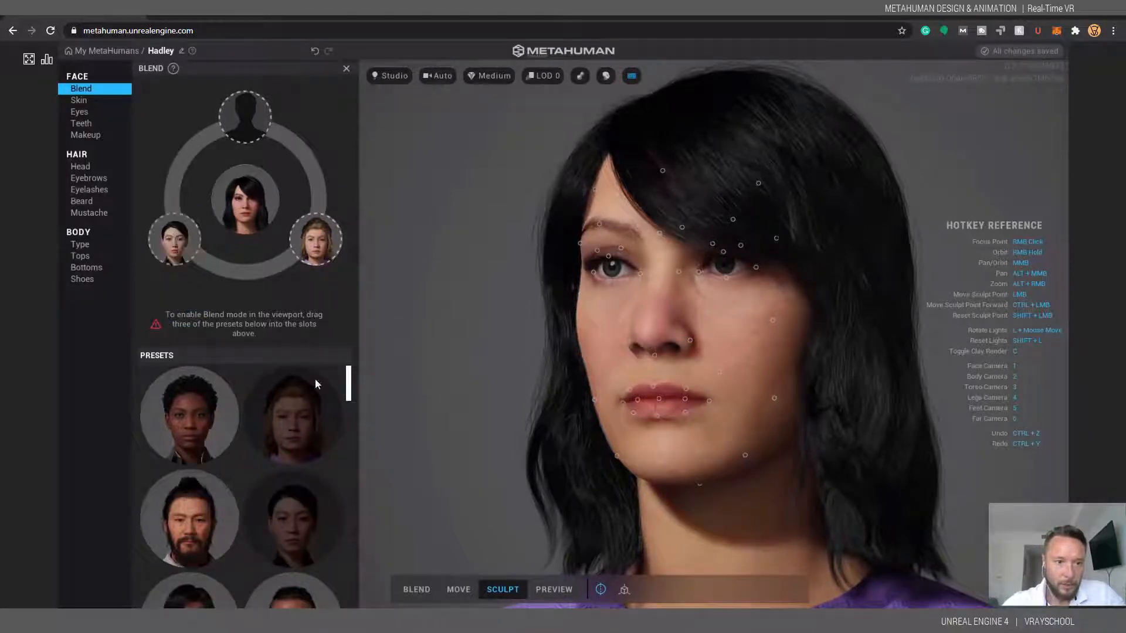
{"action": "left_click_drag", "start_coordinate": [348, 390], "coordinate": [344, 472]}
{"action": "left_click_drag", "start_coordinate": [296, 500], "coordinate": [246, 117]}
- Add the Natalia preset between Bernice and Amelia on the blend wheel, and Roux between Amelia and the upper preset
{"action": "left_click_drag", "start_coordinate": [348, 460], "coordinate": [348, 491]}
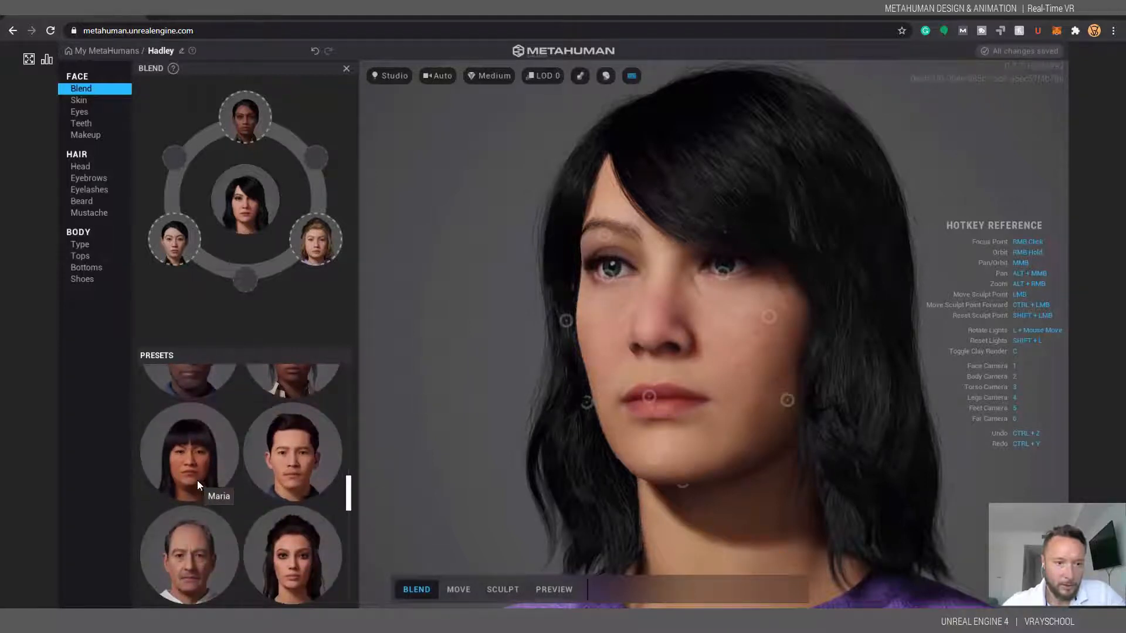
{"action": "scroll", "coordinate": [196, 467], "scroll_direction": "down", "scroll_amount": 2}
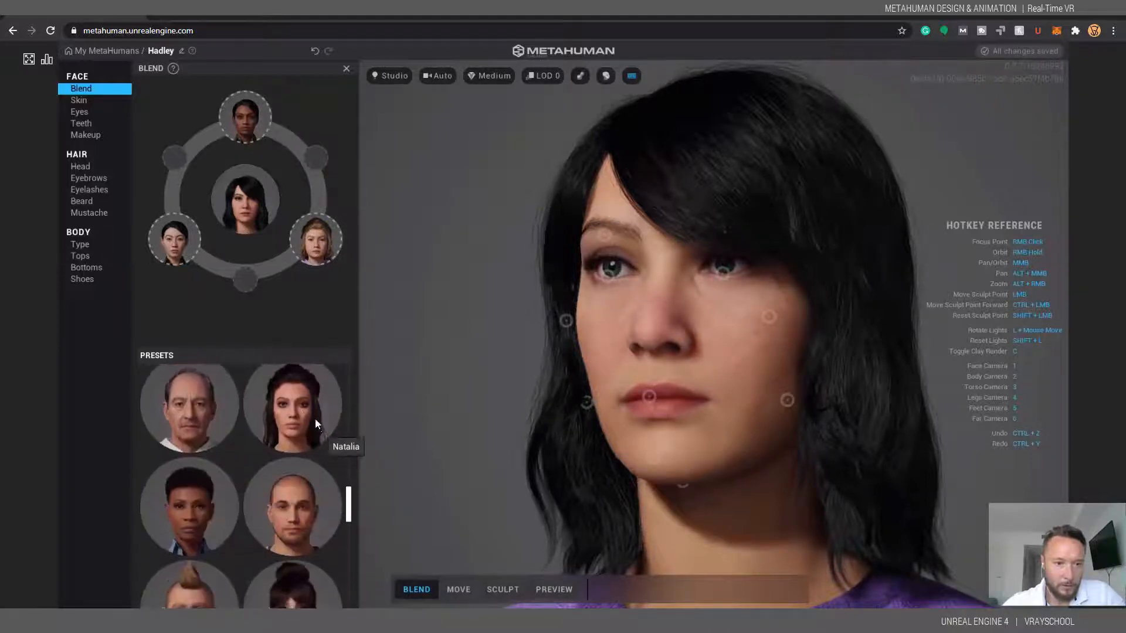
{"action": "left_click_drag", "start_coordinate": [305, 414], "coordinate": [245, 281]}
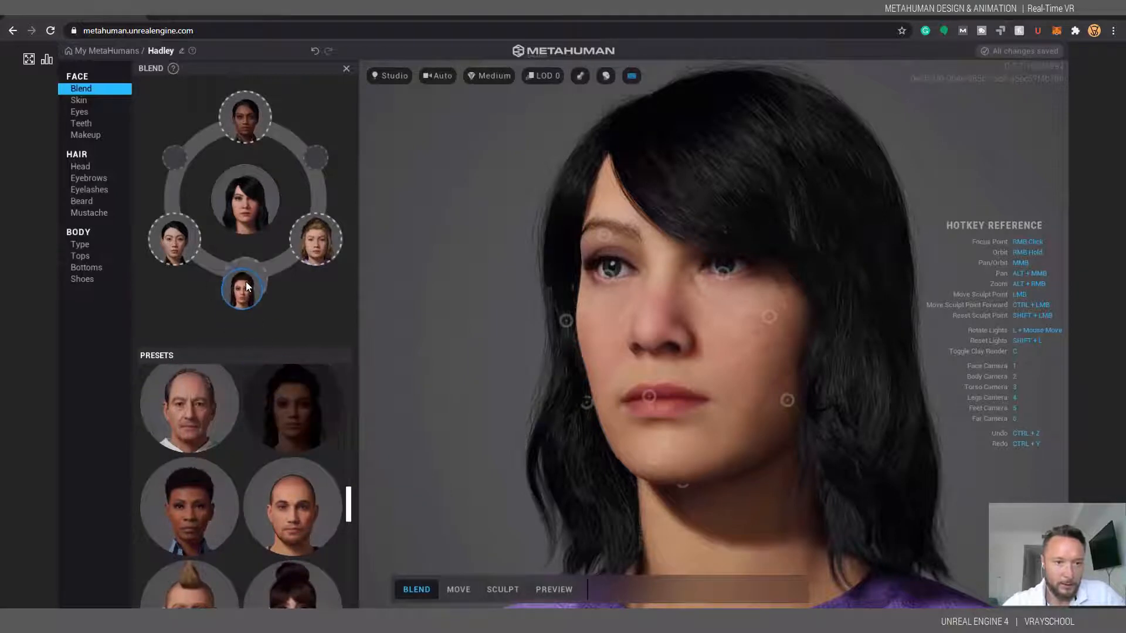
{"action": "scroll", "coordinate": [283, 484], "scroll_direction": "down", "scroll_amount": 2}
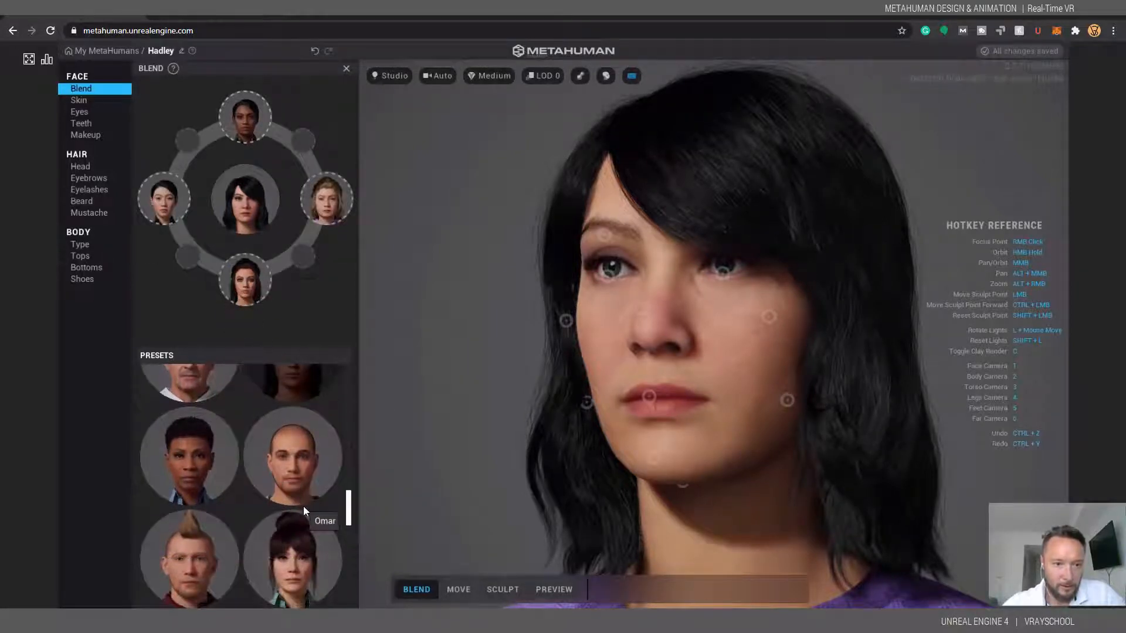
{"action": "scroll", "coordinate": [301, 525], "scroll_direction": "down", "scroll_amount": 8}
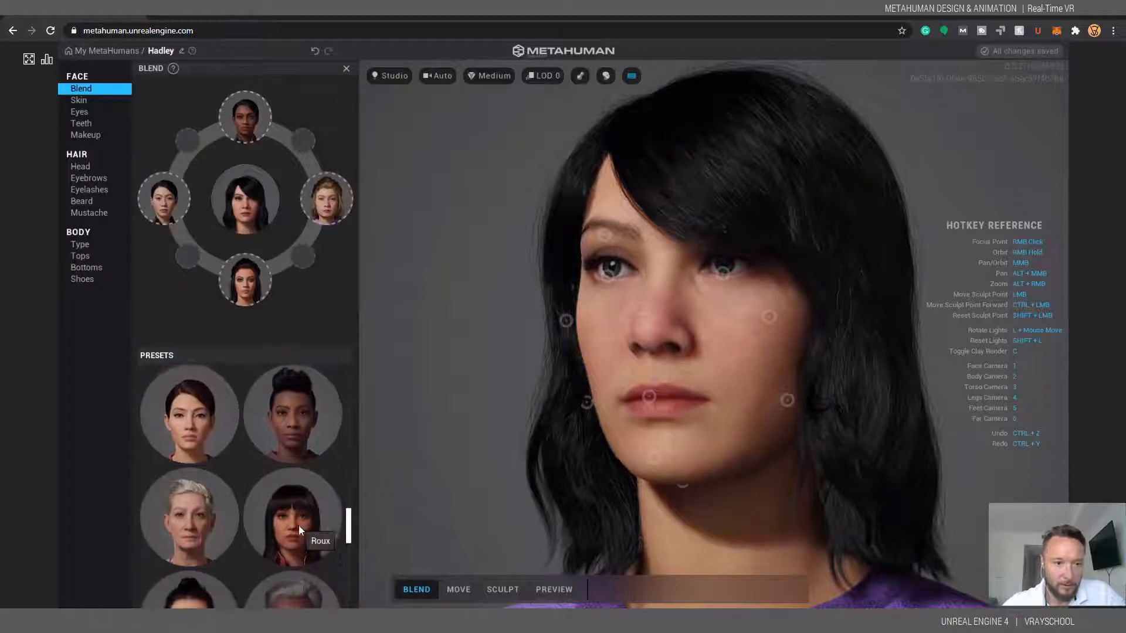
{"action": "scroll", "coordinate": [327, 534], "scroll_direction": "down", "scroll_amount": 4}
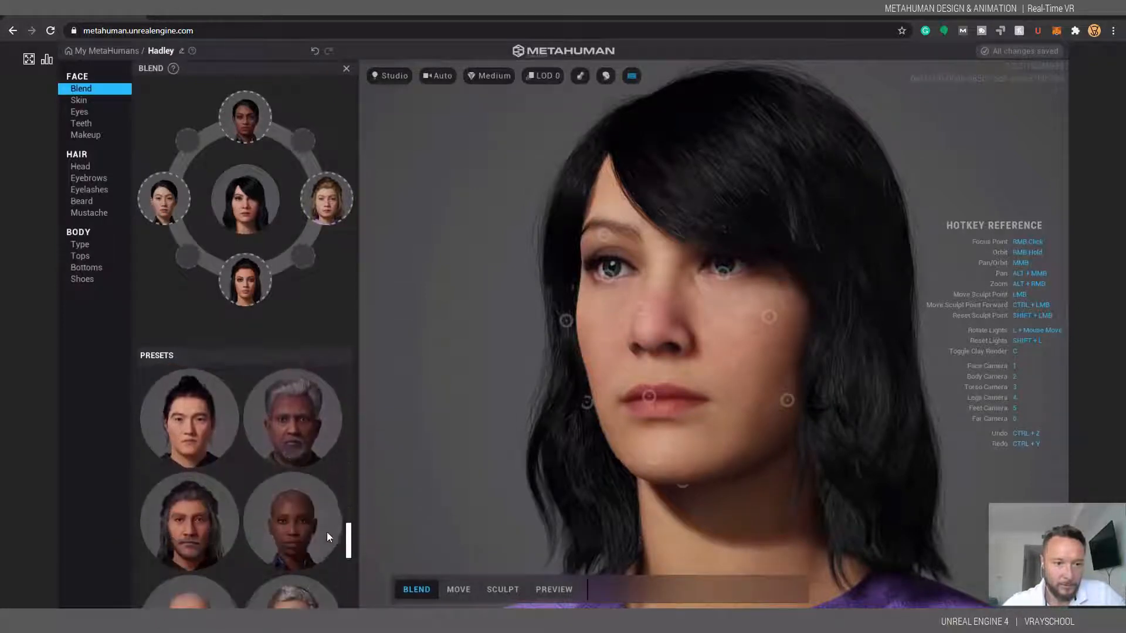
{"action": "scroll", "coordinate": [326, 532], "scroll_direction": "up", "scroll_amount": 3}
{"action": "left_click_drag", "start_coordinate": [299, 469], "coordinate": [297, 140]}
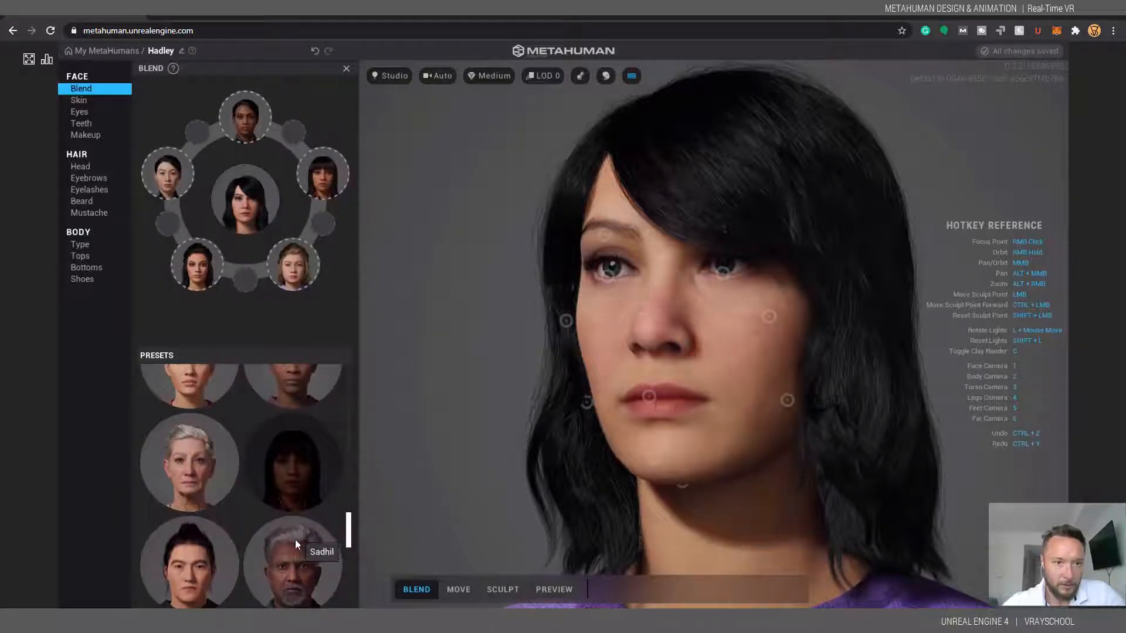
- Fill the last blend slot, between Bernice and the upper preset, with the woman with short brown hair
{"action": "scroll", "coordinate": [293, 542], "scroll_direction": "down", "scroll_amount": 6}
{"action": "scroll", "coordinate": [292, 552], "scroll_direction": "down", "scroll_amount": 5}
{"action": "left_click_drag", "start_coordinate": [309, 518], "coordinate": [198, 167]}
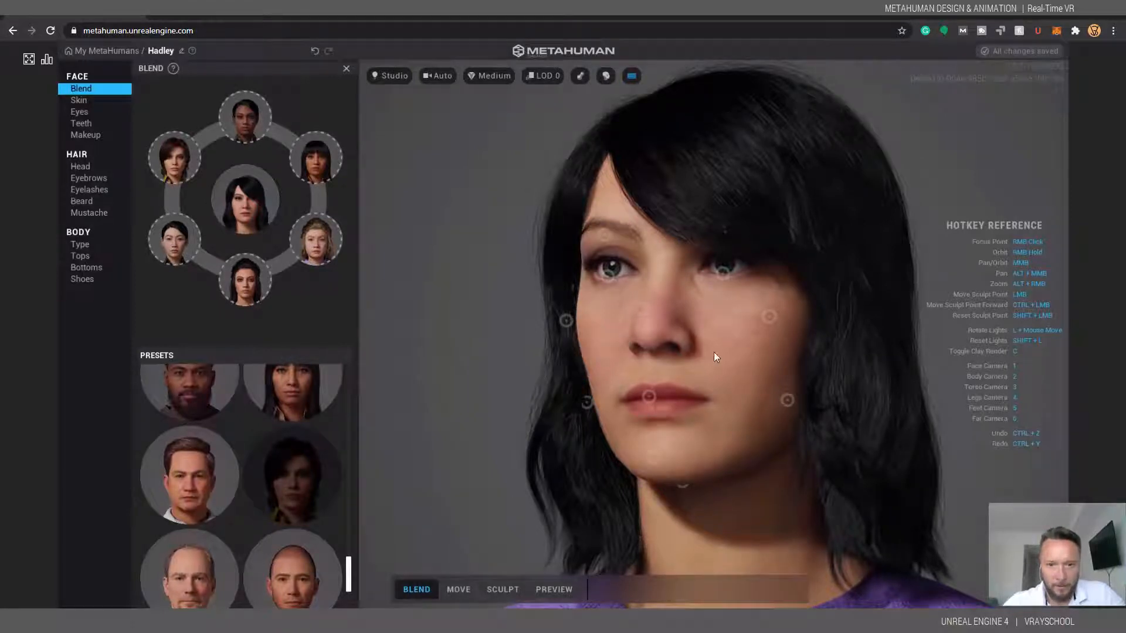
- Blend the character's eye, cheek and jaw regions toward the chosen presets using the face's blend points
{"action": "middle_click_drag", "start_coordinate": [744, 405], "coordinate": [835, 414]}
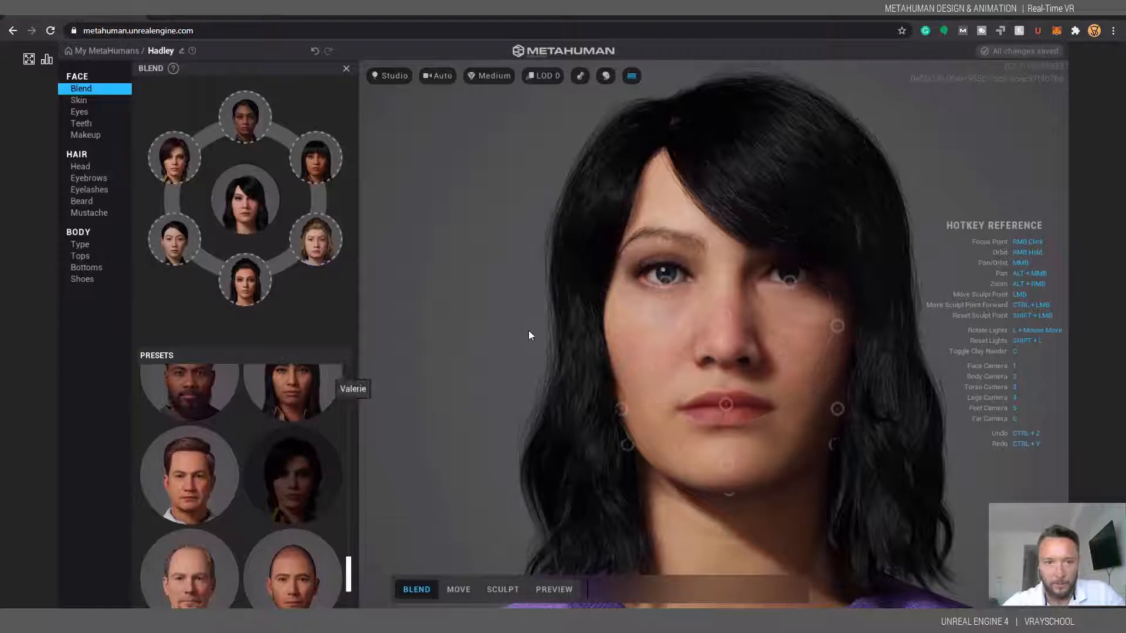
{"action": "mouse_move", "coordinate": [666, 244]}
{"action": "left_mouse_down"}
{"action": "mouse_move", "coordinate": [698, 210]}
{"action": "mouse_move", "coordinate": [820, 329]}
{"action": "mouse_move", "coordinate": [606, 449]}
{"action": "mouse_move", "coordinate": [983, 294]}
{"action": "mouse_move", "coordinate": [1071, 217]}
{"action": "mouse_move", "coordinate": [1098, 482]}
{"action": "mouse_move", "coordinate": [1108, 164]}
{"action": "mouse_move", "coordinate": [674, 30]}
{"action": "mouse_move", "coordinate": [611, 30]}
{"action": "mouse_move", "coordinate": [410, 123]}
{"action": "mouse_move", "coordinate": [346, 330]}
{"action": "mouse_move", "coordinate": [335, 417]}
{"action": "left_mouse_up"}
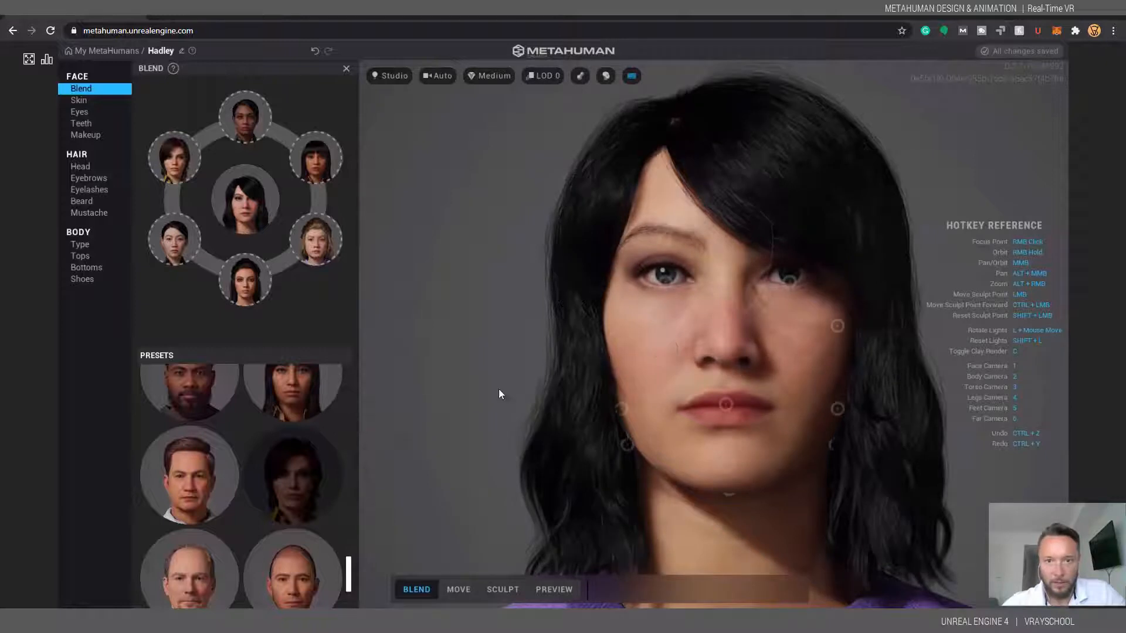
{"action": "mouse_move", "coordinate": [836, 332]}
{"action": "left_mouse_down"}
{"action": "mouse_move", "coordinate": [985, 255]}
{"action": "mouse_move", "coordinate": [1033, 470]}
{"action": "mouse_move", "coordinate": [940, 550]}
{"action": "mouse_move", "coordinate": [404, 227]}
{"action": "mouse_move", "coordinate": [432, 386]}
{"action": "mouse_move", "coordinate": [452, 352]}
{"action": "mouse_move", "coordinate": [445, 18]}
{"action": "left_mouse_up"}
{"action": "left_click_drag", "start_coordinate": [754, 256], "coordinate": [836, 218]}
{"action": "mouse_move", "coordinate": [837, 434]}
{"action": "left_mouse_down"}
{"action": "mouse_move", "coordinate": [854, 432]}
{"action": "mouse_move", "coordinate": [837, 432]}
{"action": "left_mouse_up"}
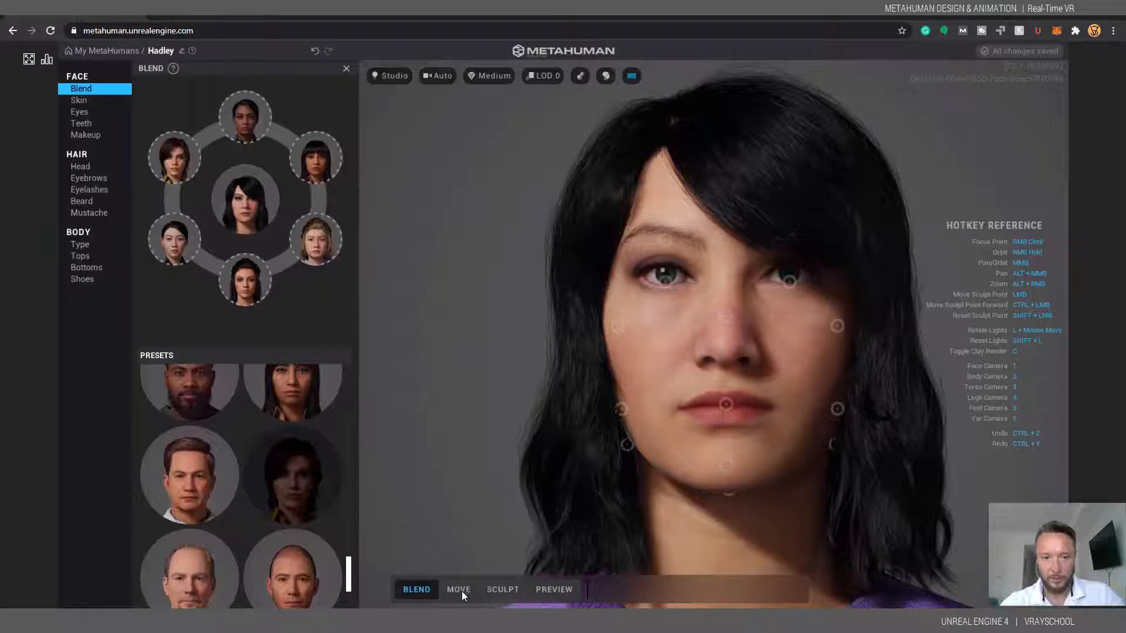
- Switch to Sculpt mode and reshape the chin, forehead and cheeks by moving their sculpt points
{"action": "left_click", "coordinate": [502, 591]}
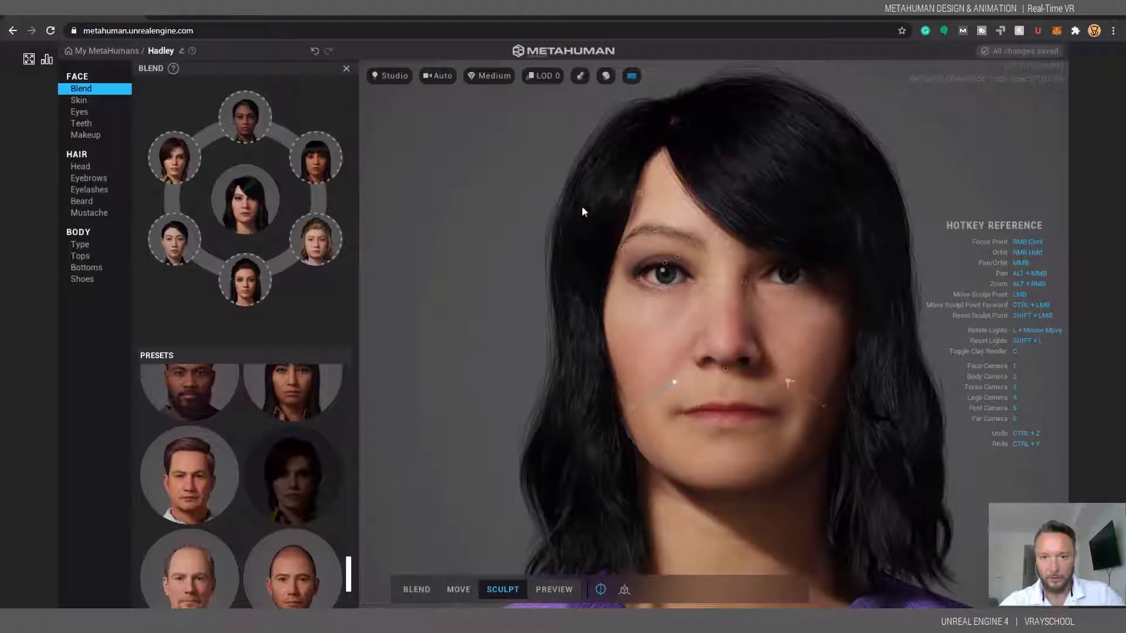
{"action": "mouse_move", "coordinate": [731, 476]}
{"action": "left_mouse_down"}
{"action": "mouse_move", "coordinate": [726, 415]}
{"action": "mouse_move", "coordinate": [720, 431]}
{"action": "mouse_move", "coordinate": [730, 273]}
{"action": "left_mouse_up"}
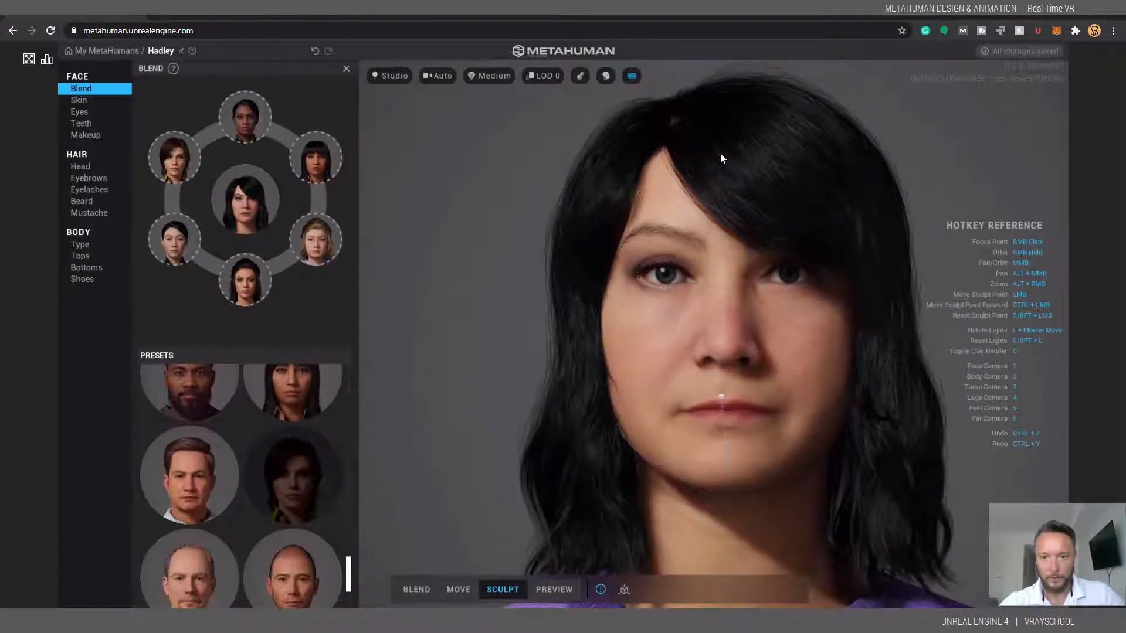
{"action": "mouse_move", "coordinate": [725, 182]}
{"action": "left_mouse_down"}
{"action": "mouse_move", "coordinate": [712, 353]}
{"action": "mouse_move", "coordinate": [729, 125]}
{"action": "left_mouse_up"}
{"action": "mouse_move", "coordinate": [818, 191]}
{"action": "left_mouse_down"}
{"action": "mouse_move", "coordinate": [871, 124]}
{"action": "mouse_move", "coordinate": [811, 249]}
{"action": "mouse_move", "coordinate": [956, 73]}
{"action": "left_mouse_up"}
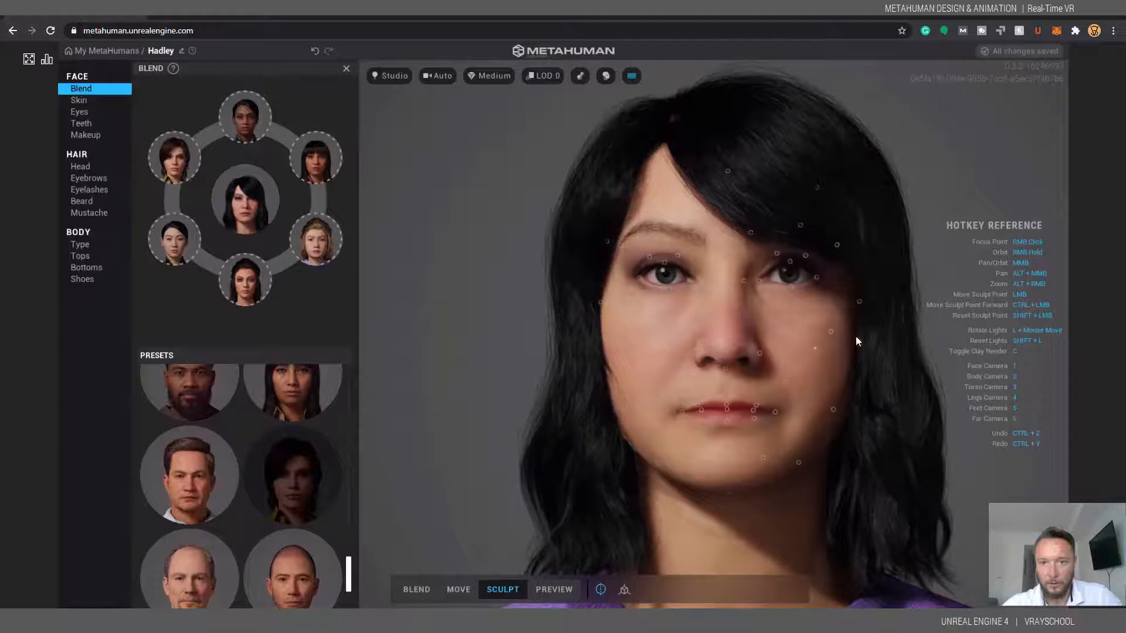
{"action": "left_click_drag", "start_coordinate": [832, 336], "coordinate": [1035, 340]}
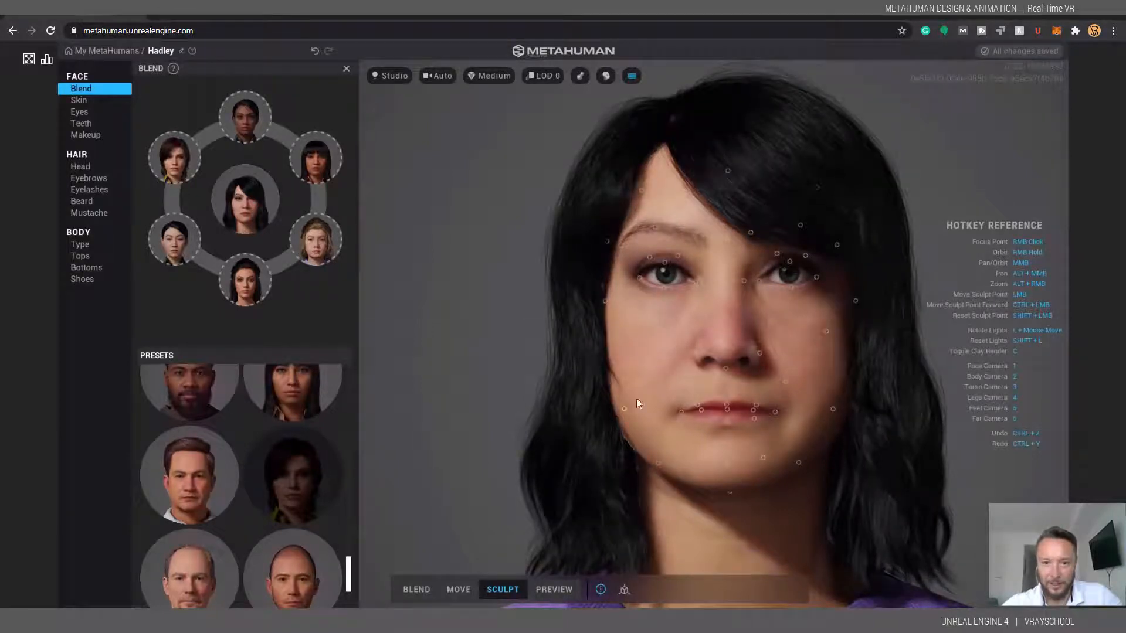
- Switch to Move mode and make the lips fuller, raise the nose, and adjust the upper eyelids and brows with the guide curves
{"action": "left_click", "coordinate": [456, 591]}
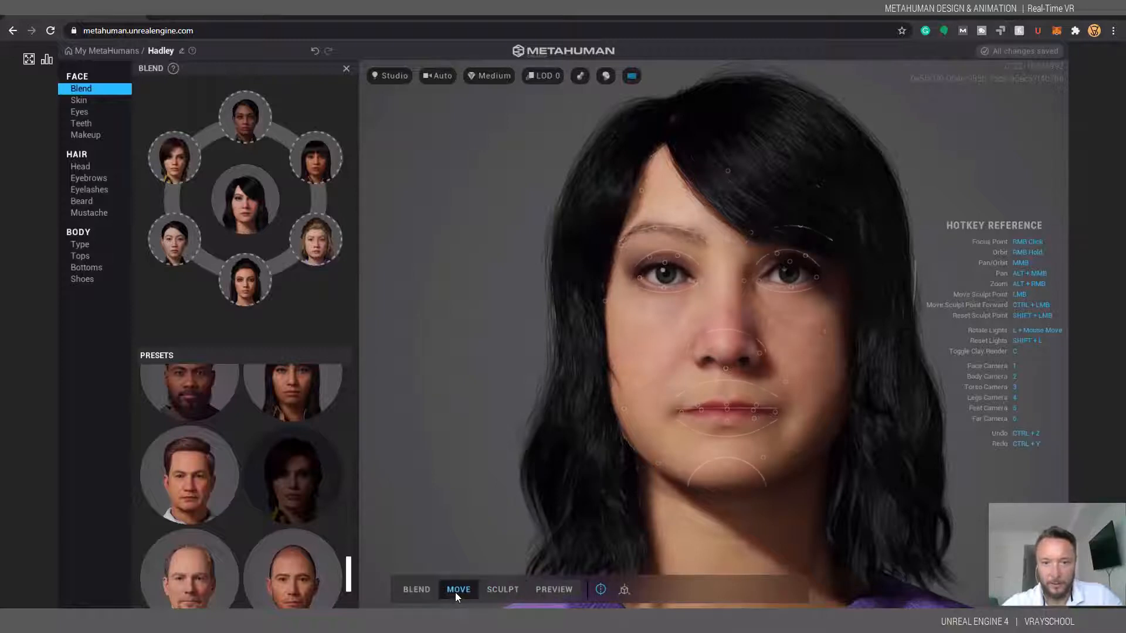
{"action": "mouse_move", "coordinate": [731, 438]}
{"action": "left_mouse_down"}
{"action": "mouse_move", "coordinate": [726, 526]}
{"action": "mouse_move", "coordinate": [719, 393]}
{"action": "mouse_move", "coordinate": [731, 495]}
{"action": "left_mouse_up"}
{"action": "left_click_drag", "start_coordinate": [735, 337], "coordinate": [728, 200]}
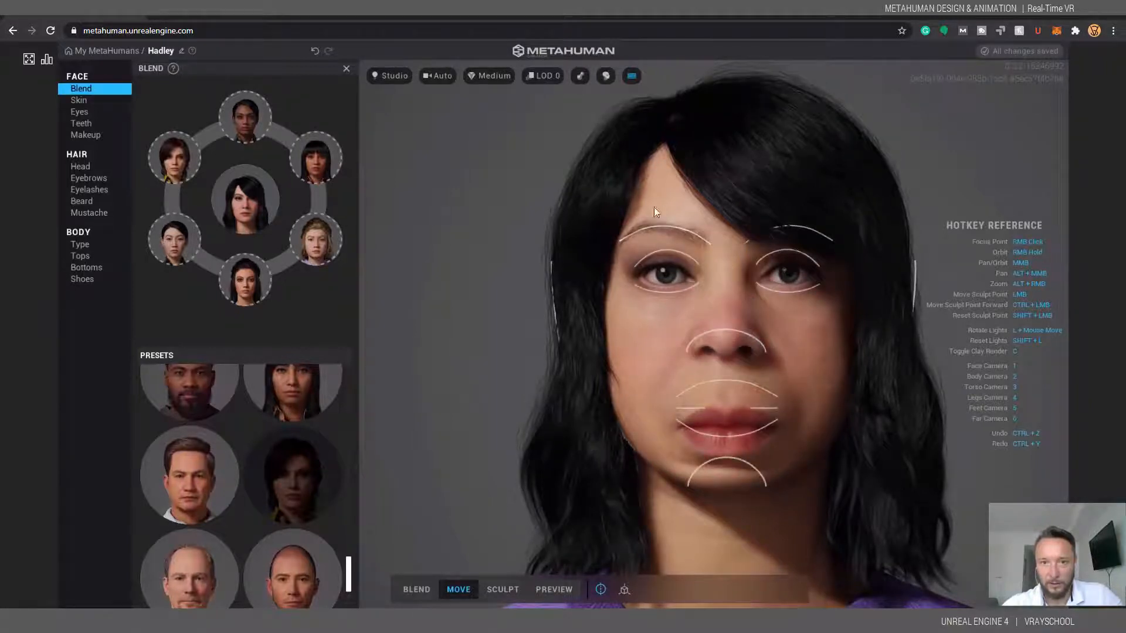
{"action": "left_click_drag", "start_coordinate": [670, 262], "coordinate": [657, 364]}
{"action": "left_click_drag", "start_coordinate": [680, 236], "coordinate": [695, 99]}
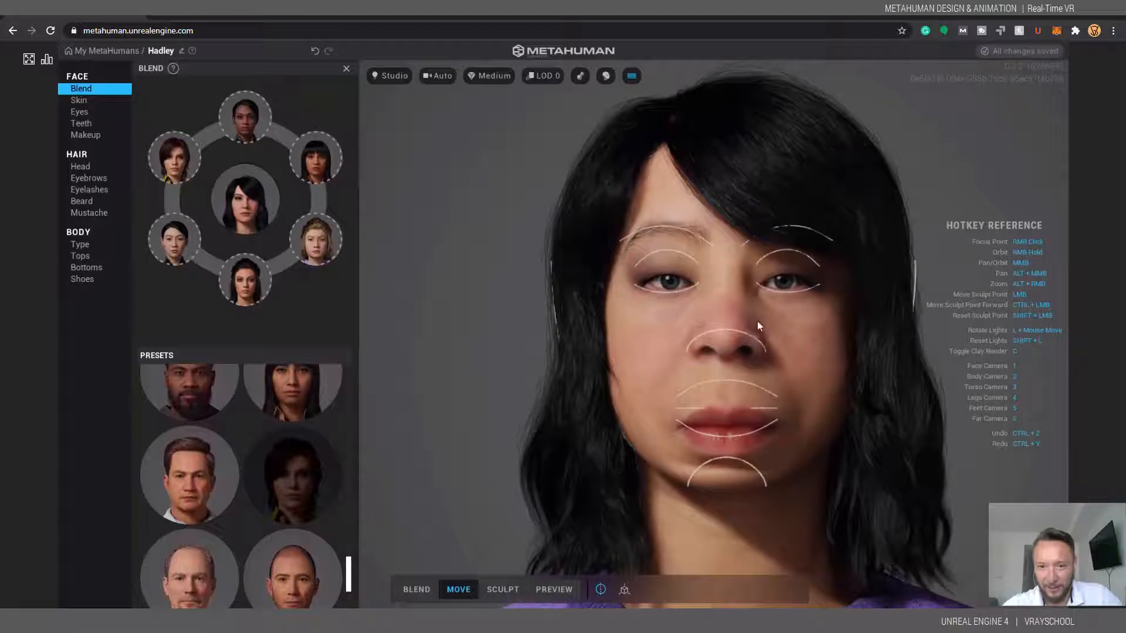
- Lengthen the chin, thin the lips, lower the nose and readjust the eye openings with the guide curves
{"action": "left_click_drag", "start_coordinate": [743, 463], "coordinate": [721, 510]}
{"action": "left_click_drag", "start_coordinate": [722, 437], "coordinate": [725, 264]}
{"action": "left_click_drag", "start_coordinate": [730, 326], "coordinate": [706, 517]}
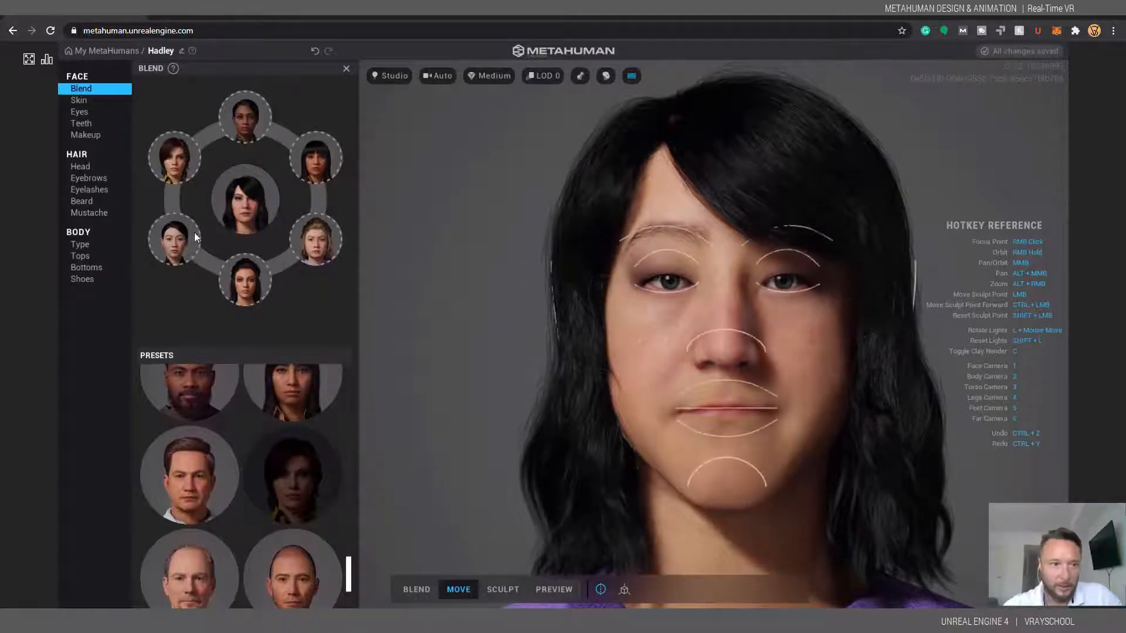
{"action": "left_click_drag", "start_coordinate": [681, 253], "coordinate": [685, 194]}
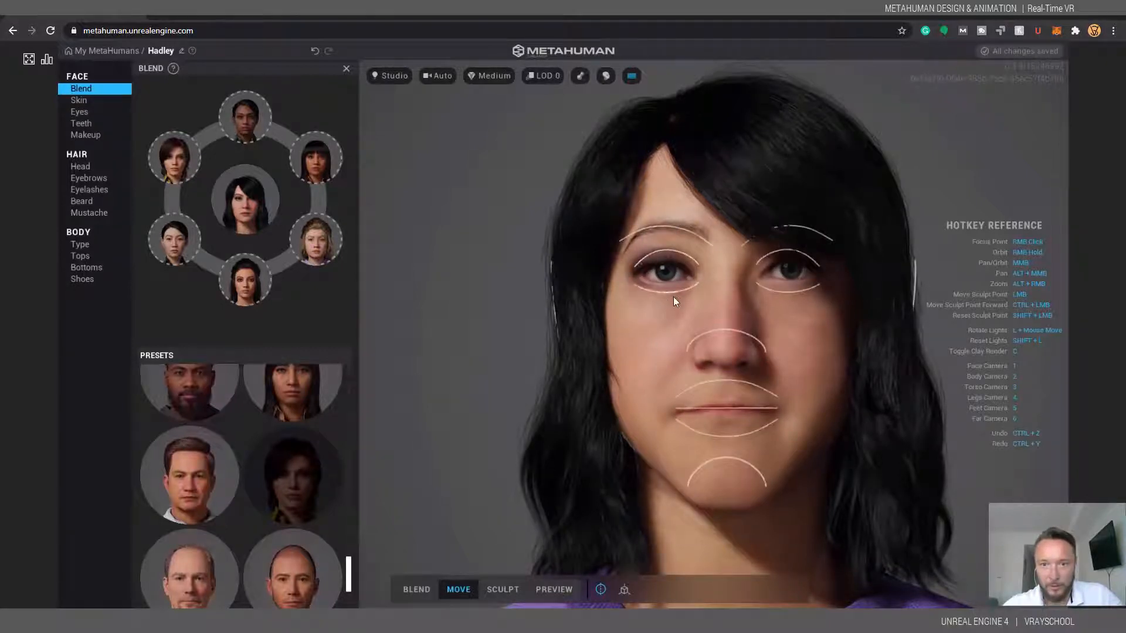
{"action": "mouse_move", "coordinate": [667, 289]}
{"action": "left_mouse_down"}
{"action": "mouse_move", "coordinate": [638, 368]}
{"action": "mouse_move", "coordinate": [656, 281]}
{"action": "mouse_move", "coordinate": [652, 353]}
{"action": "mouse_move", "coordinate": [849, 447]}
{"action": "mouse_move", "coordinate": [712, 459]}
{"action": "mouse_move", "coordinate": [558, 440]}
{"action": "mouse_move", "coordinate": [996, 503]}
{"action": "mouse_move", "coordinate": [612, 446]}
{"action": "mouse_move", "coordinate": [680, 452]}
{"action": "left_mouse_up"}
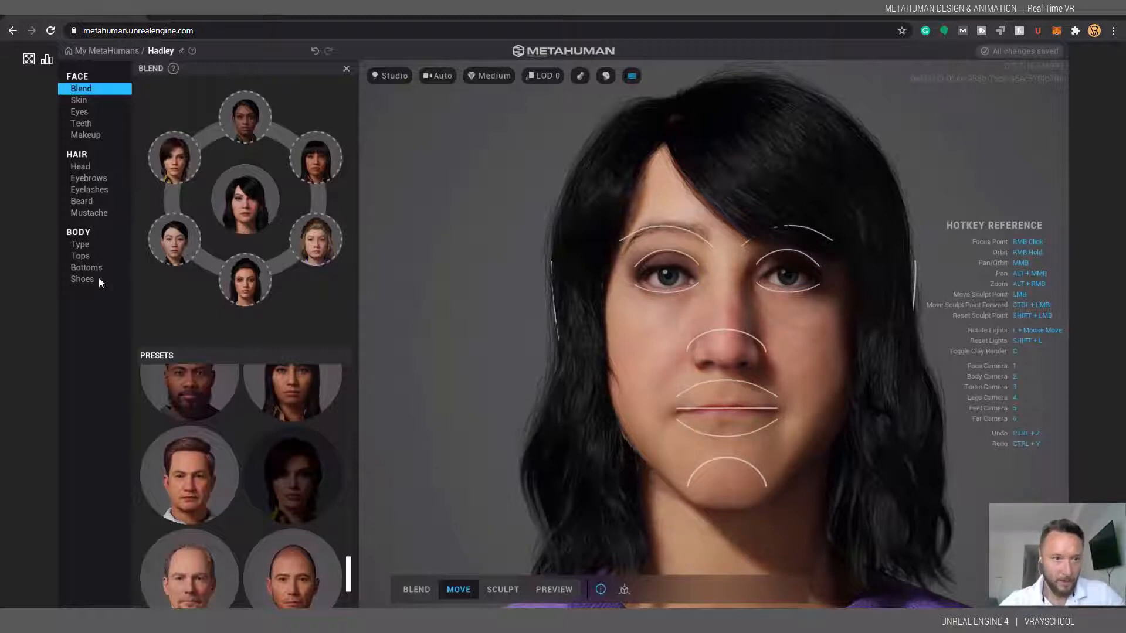
- Set the skin's texture to 0.6676 and its contrast to 0.40, and show the freckle settings
{"action": "left_click", "coordinate": [78, 103]}
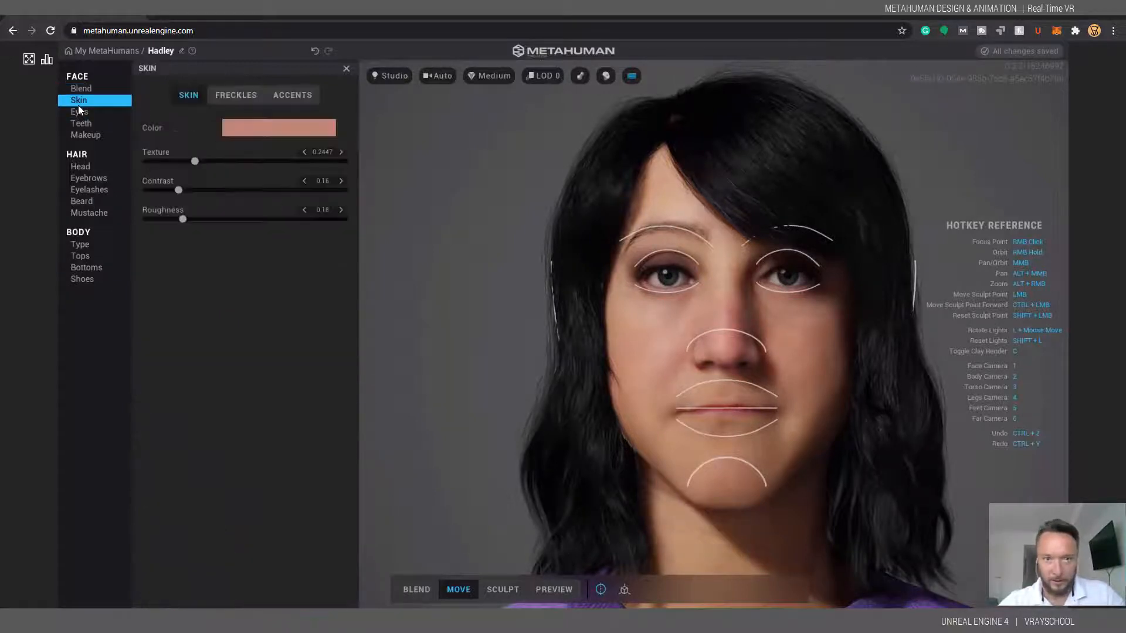
{"action": "left_click_drag", "start_coordinate": [189, 159], "coordinate": [217, 192]}
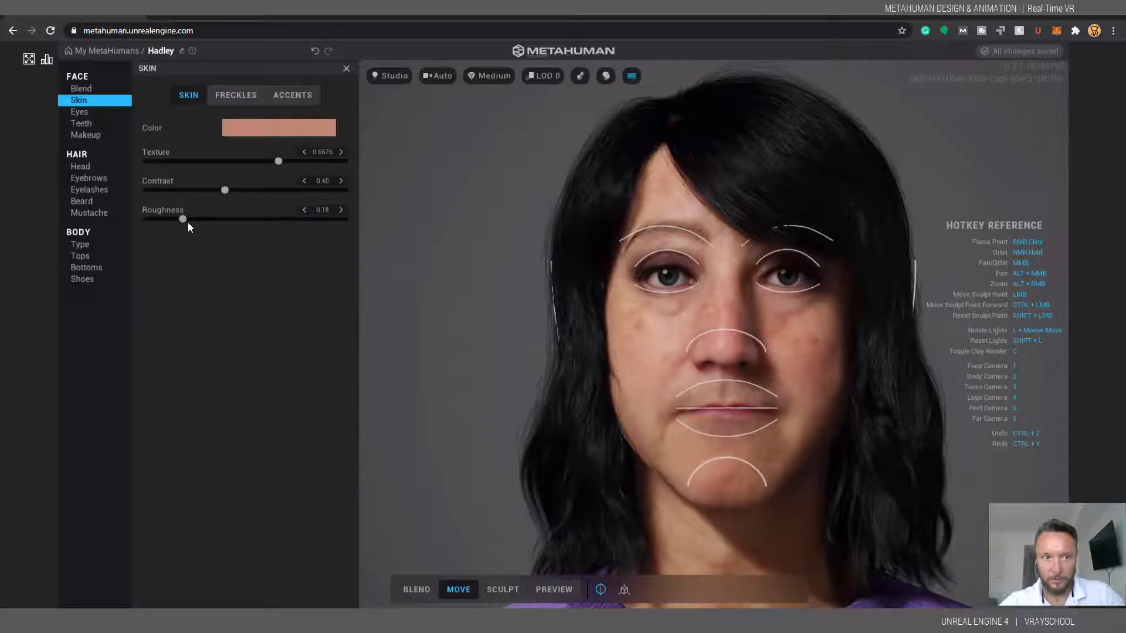
{"action": "left_click", "coordinate": [240, 96]}
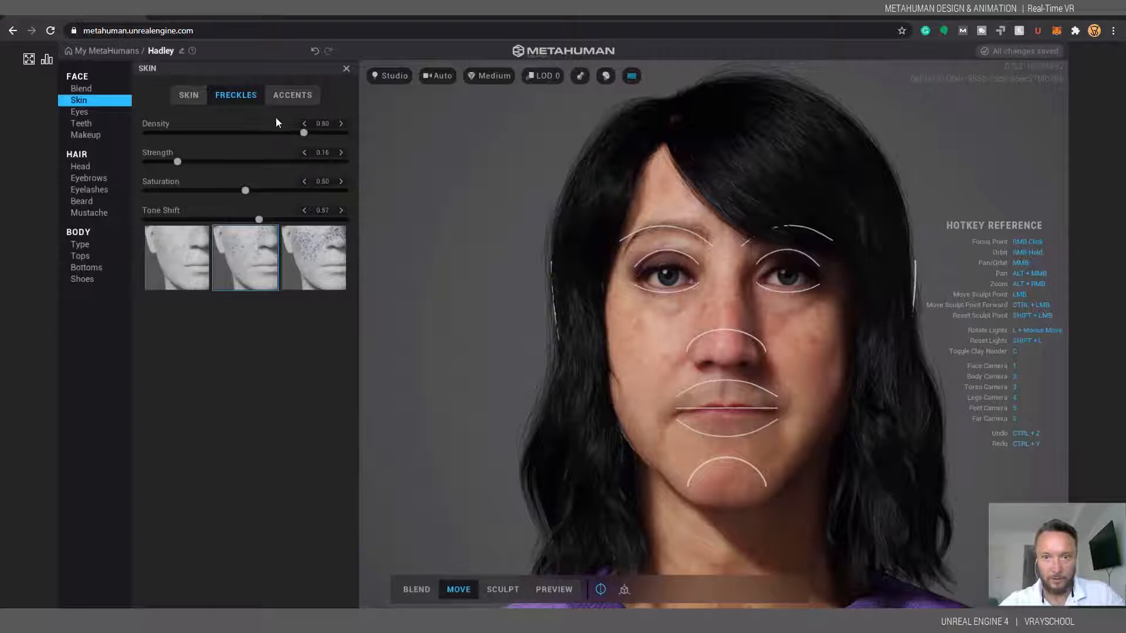
- Adjust the redness and saturation of the cheeks in the skin accents
{"action": "left_click", "coordinate": [290, 96]}
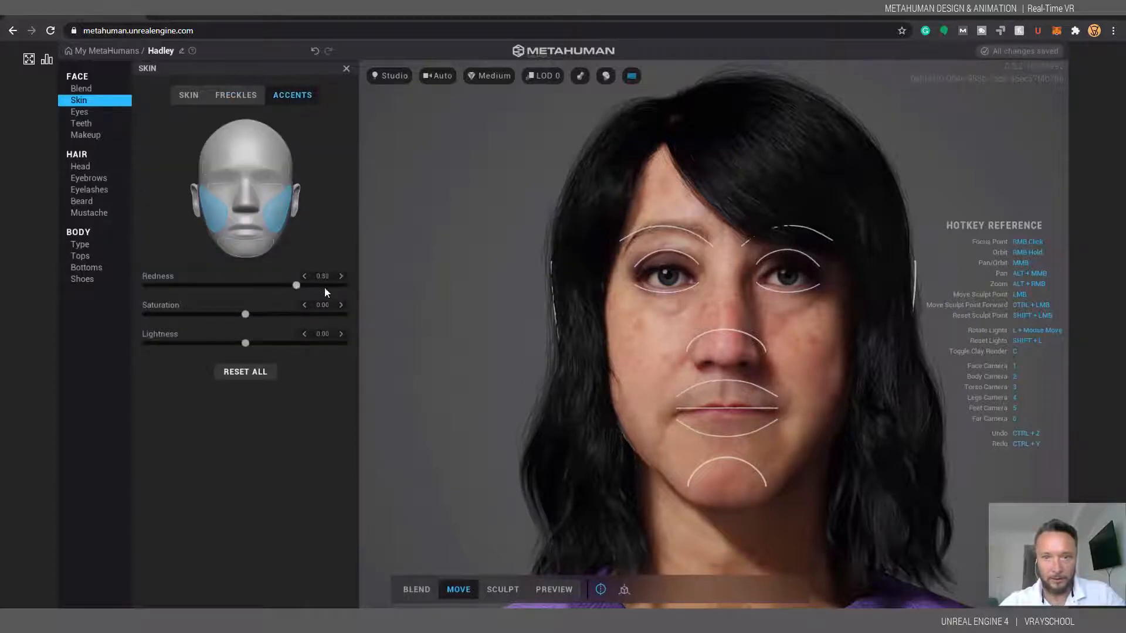
{"action": "left_click_drag", "start_coordinate": [181, 283], "coordinate": [393, 306]}
{"action": "left_click_drag", "start_coordinate": [245, 315], "coordinate": [258, 353]}
- Try the middle grey-blue eye preset in the second row and settle on Preset 012, the last one
{"action": "left_click", "coordinate": [83, 111]}
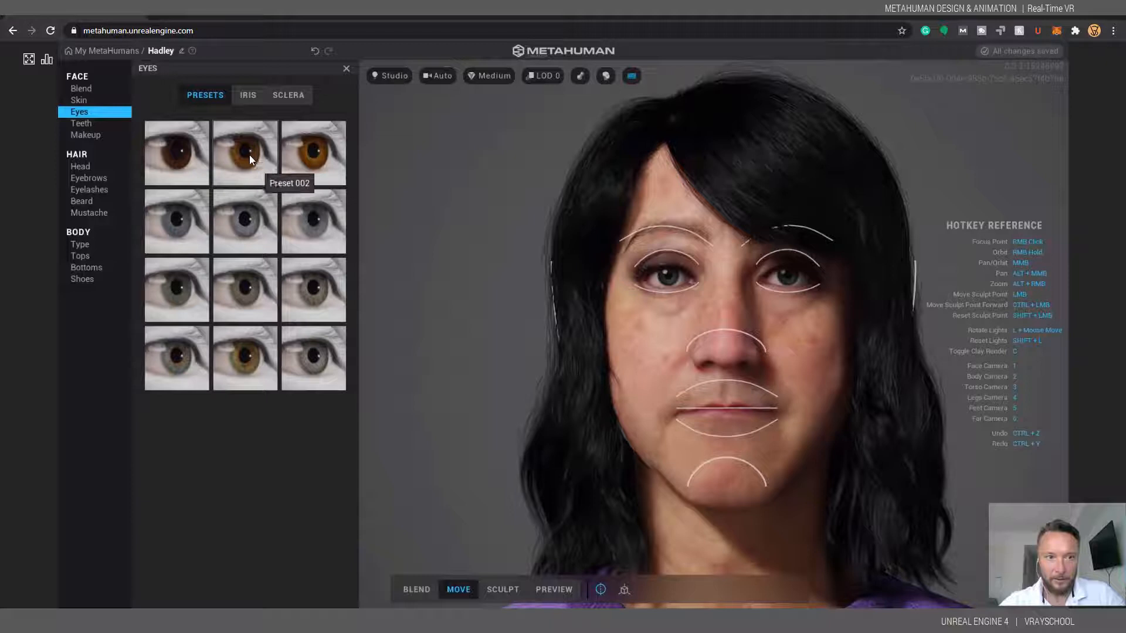
{"action": "left_click", "coordinate": [258, 243]}
{"action": "left_click", "coordinate": [310, 366]}
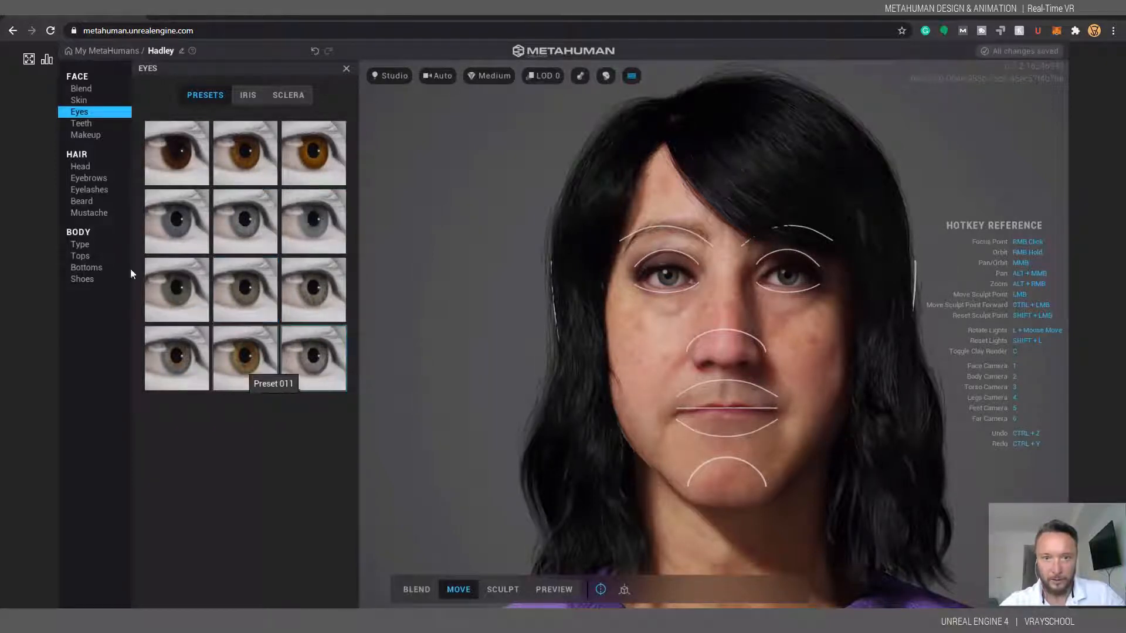
- Set the teeth's tooth length to 1.00 and their variation to 0.19
{"action": "left_click", "coordinate": [80, 124]}
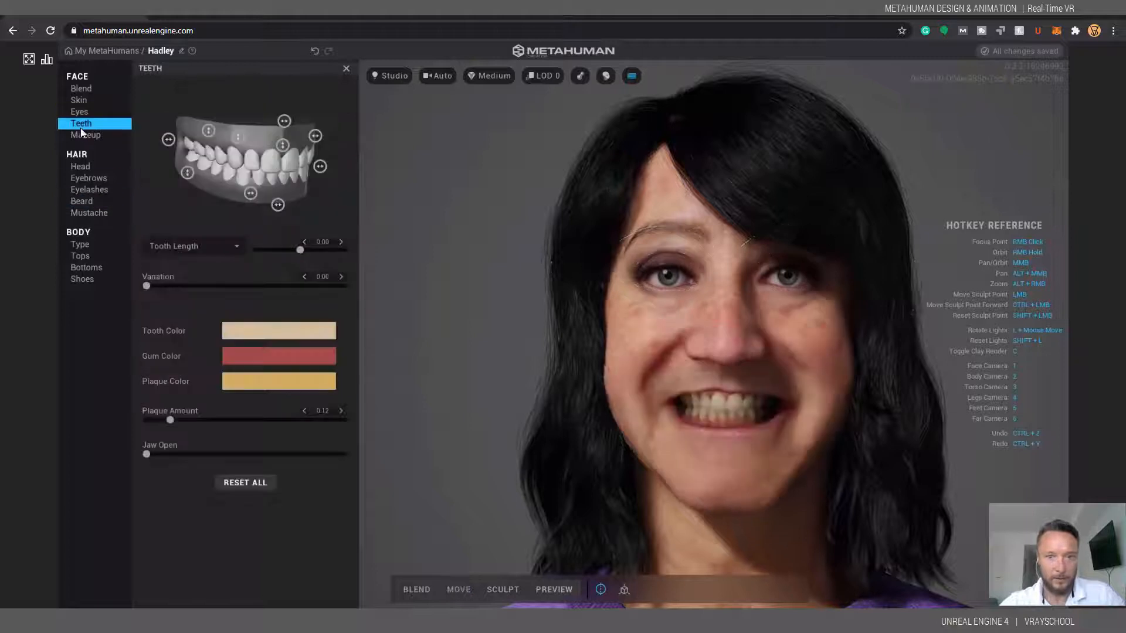
{"action": "left_click_drag", "start_coordinate": [299, 250], "coordinate": [334, 250]}
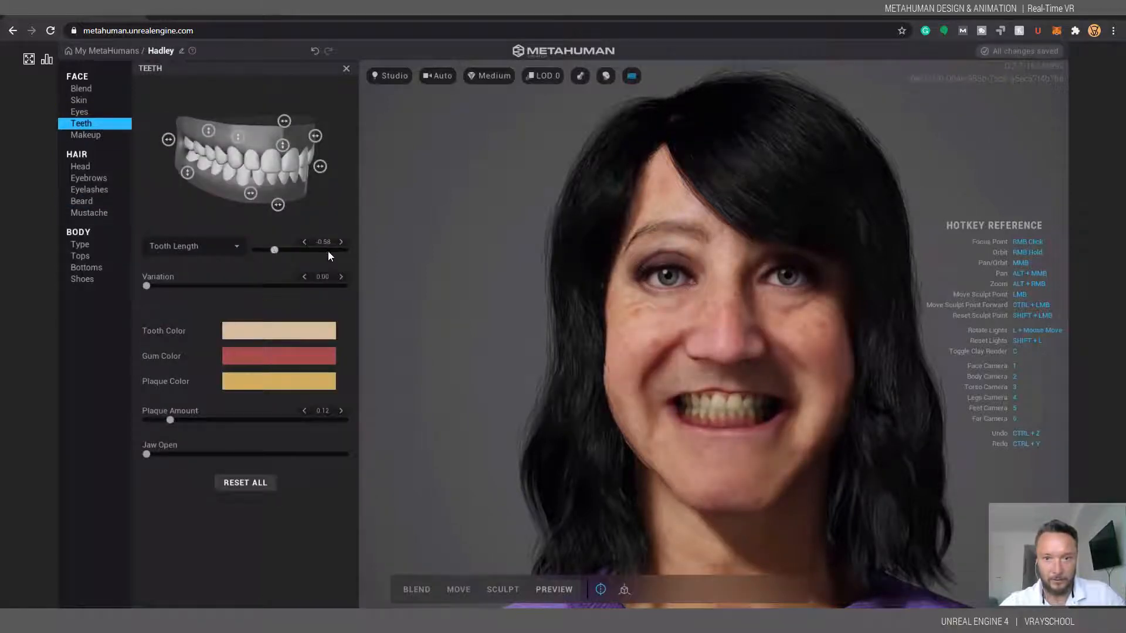
{"action": "left_click", "coordinate": [344, 249]}
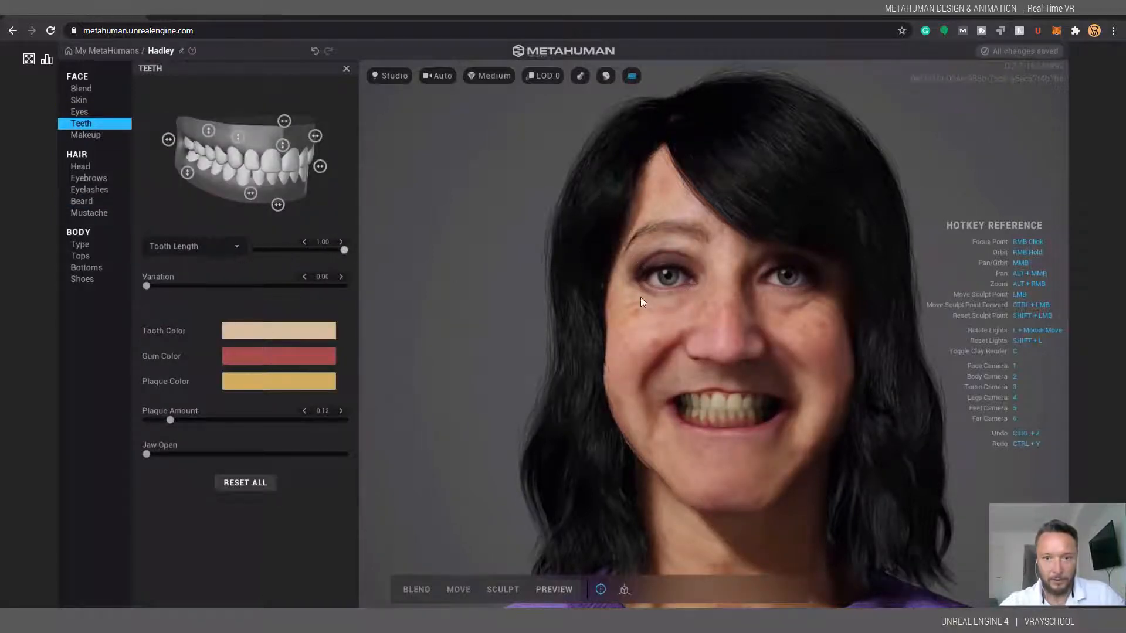
{"action": "left_click_drag", "start_coordinate": [163, 287], "coordinate": [209, 302]}
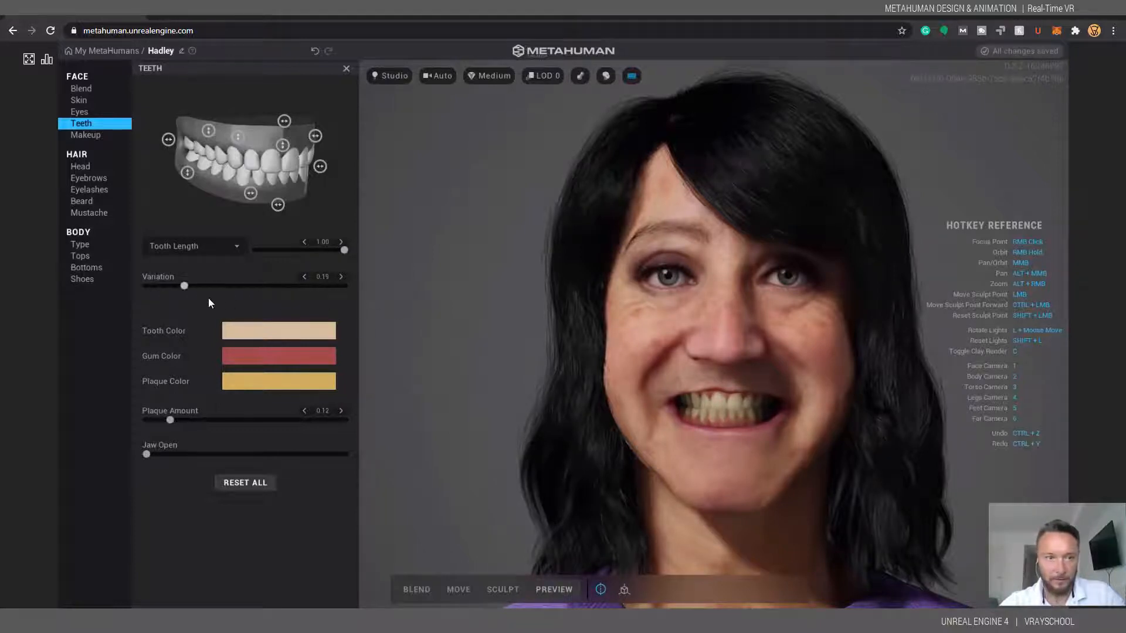
- Try several eye makeup styles, including Dramatic Smudge and no makeup, and settle on the third style in the first row
{"action": "left_click", "coordinate": [96, 137]}
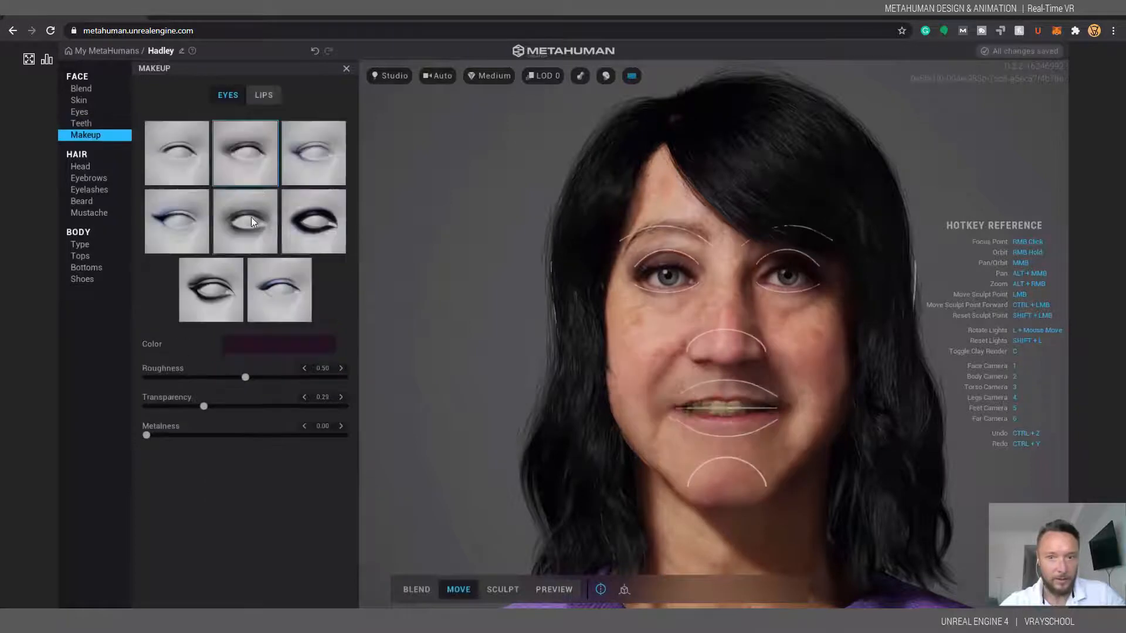
{"action": "left_click", "coordinate": [300, 218]}
{"action": "left_click", "coordinate": [228, 221]}
{"action": "left_click", "coordinate": [161, 217]}
{"action": "left_click", "coordinate": [170, 153]}
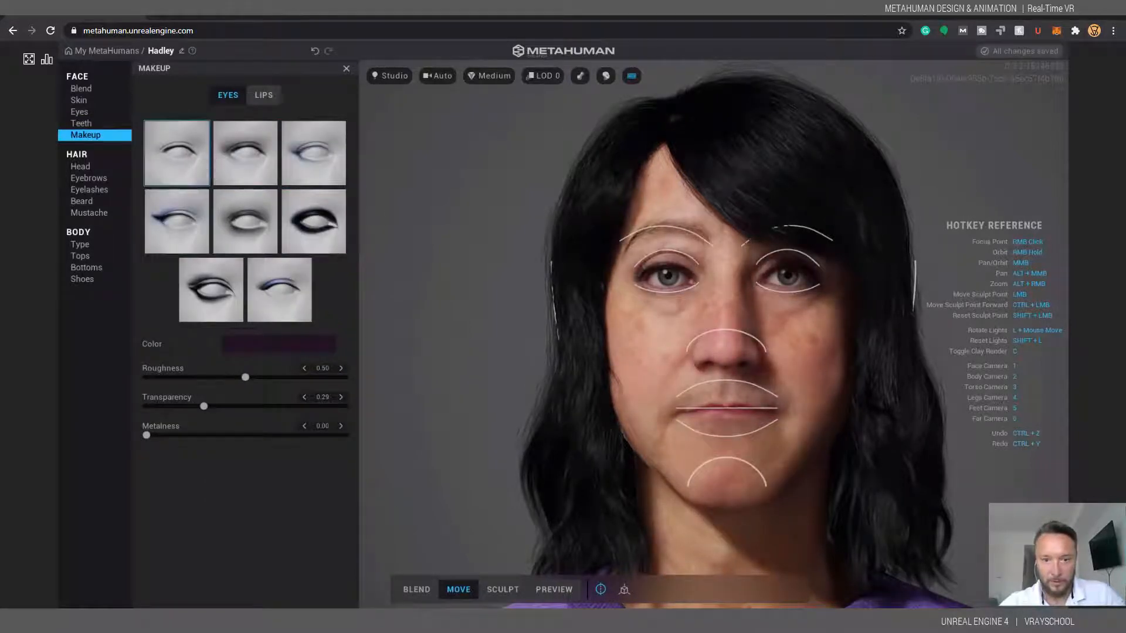
{"action": "left_click", "coordinate": [311, 154]}
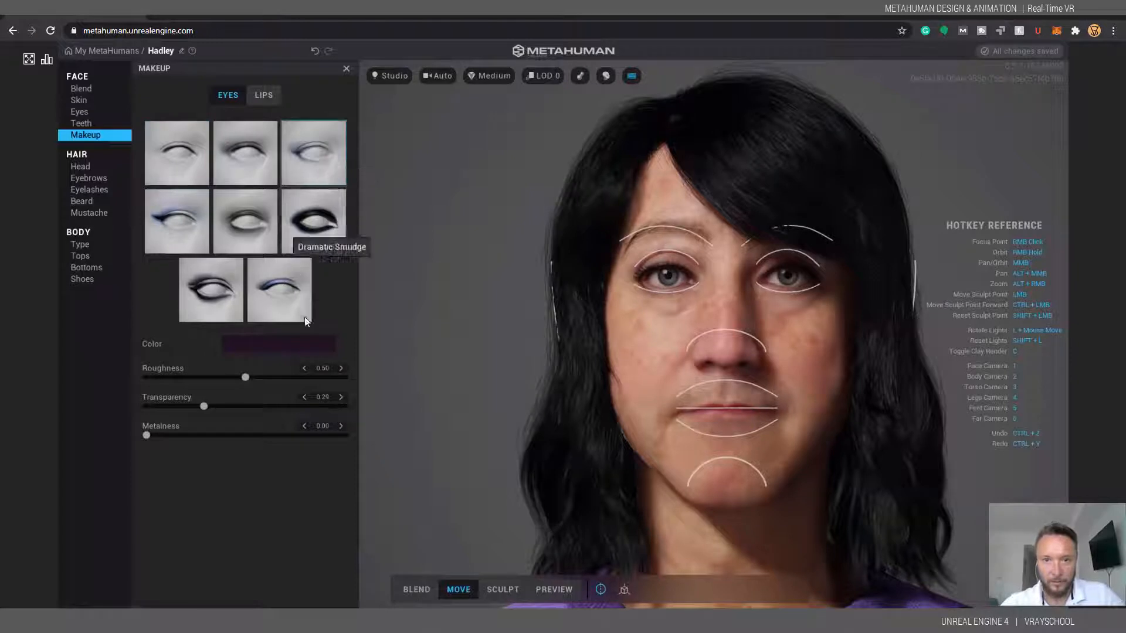
- Try the receding short hairstyle and apply the Short Pixie hairstyle to the head
{"action": "left_click", "coordinate": [80, 166]}
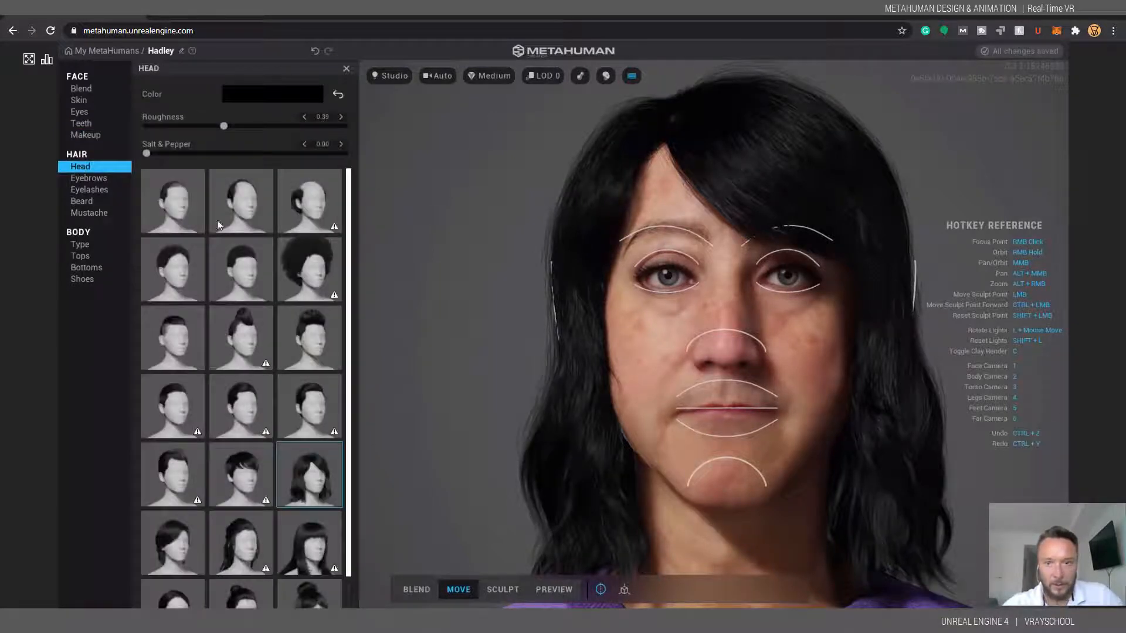
{"action": "left_click", "coordinate": [238, 209]}
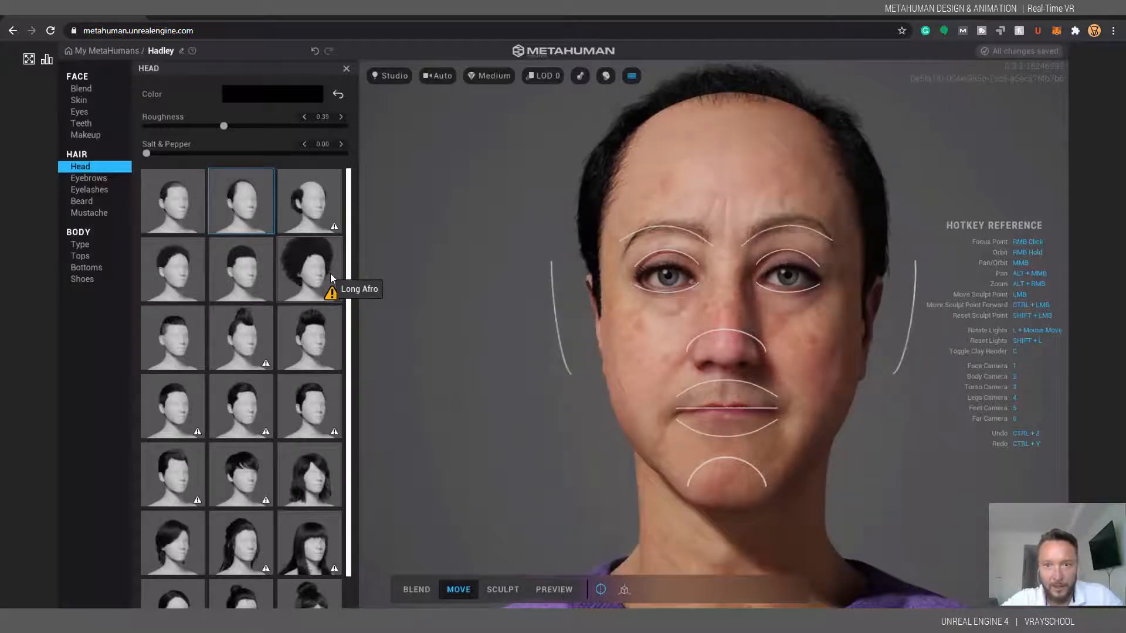
{"action": "scroll", "coordinate": [358, 461], "scroll_direction": "down", "scroll_amount": 2}
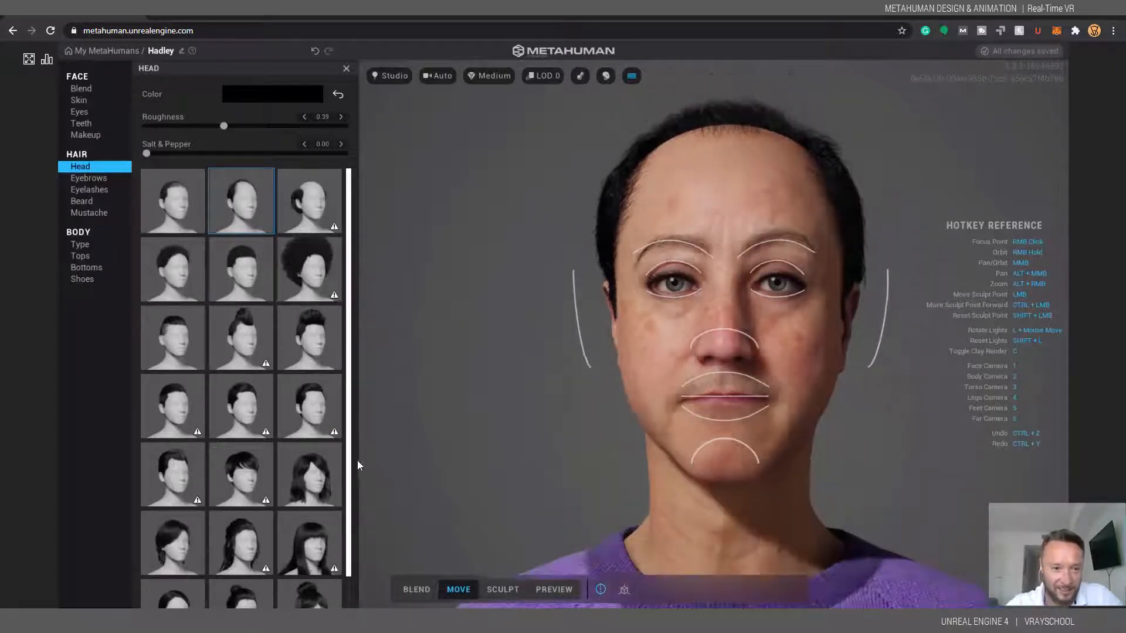
{"action": "left_click", "coordinate": [241, 466]}
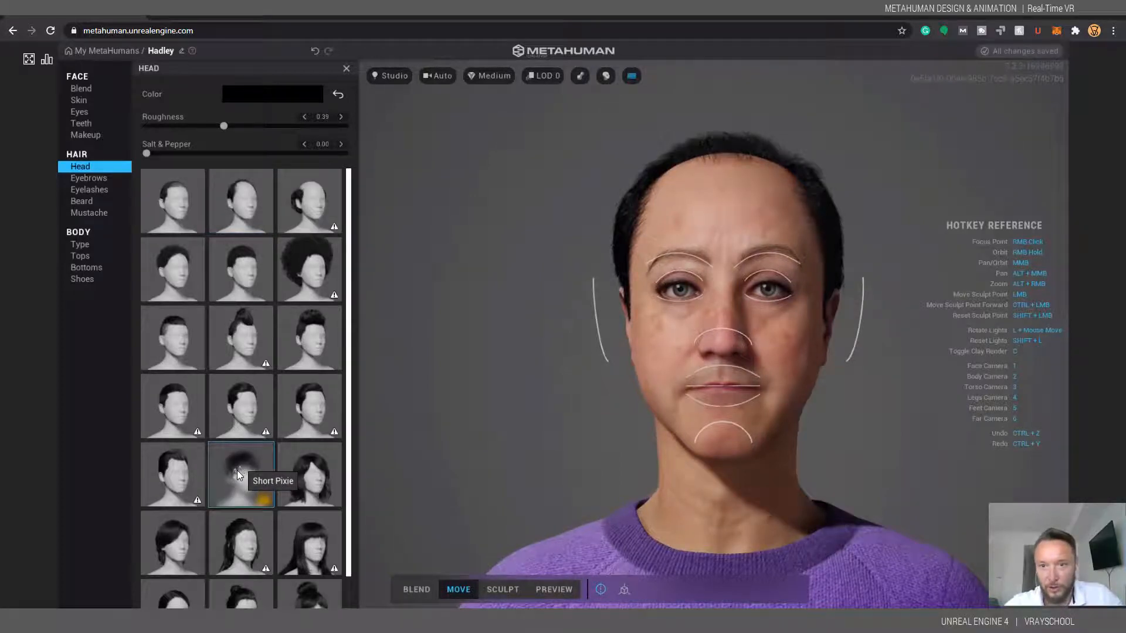
{"action": "middle_click_drag", "start_coordinate": [861, 386], "coordinate": [892, 292]}
- Set the hair roughness to 0.48, the colour to light blonde with melanin 0.04 and redness 0.29, and Salt & Pepper to 0.00
{"action": "left_click_drag", "start_coordinate": [147, 153], "coordinate": [229, 125]}
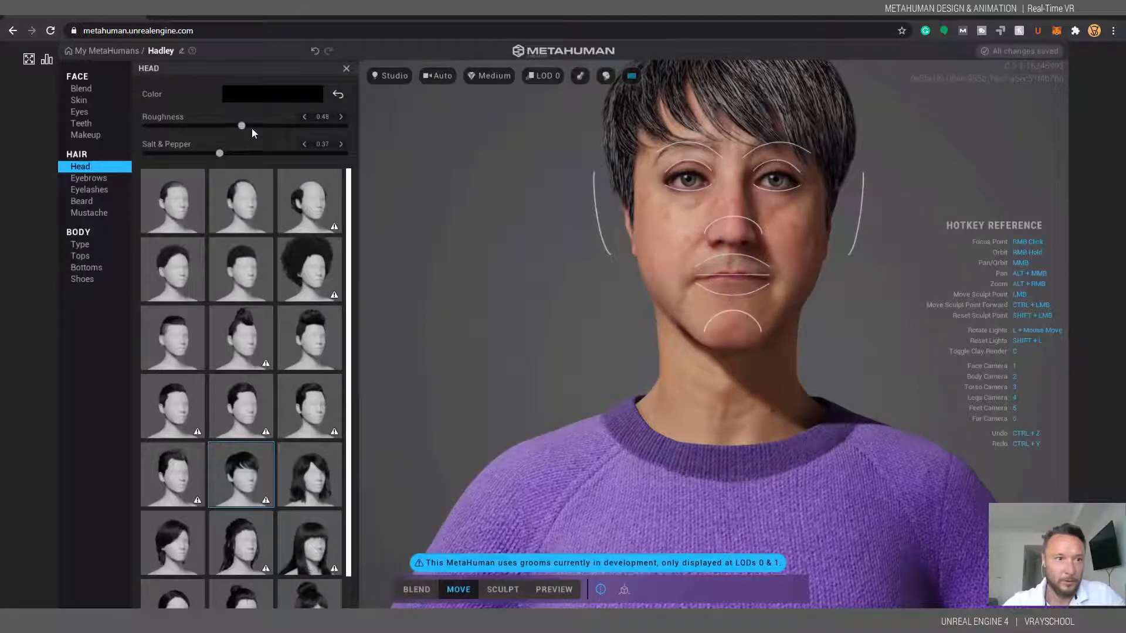
{"action": "left_click", "coordinate": [294, 92]}
{"action": "left_click_drag", "start_coordinate": [267, 143], "coordinate": [244, 132]}
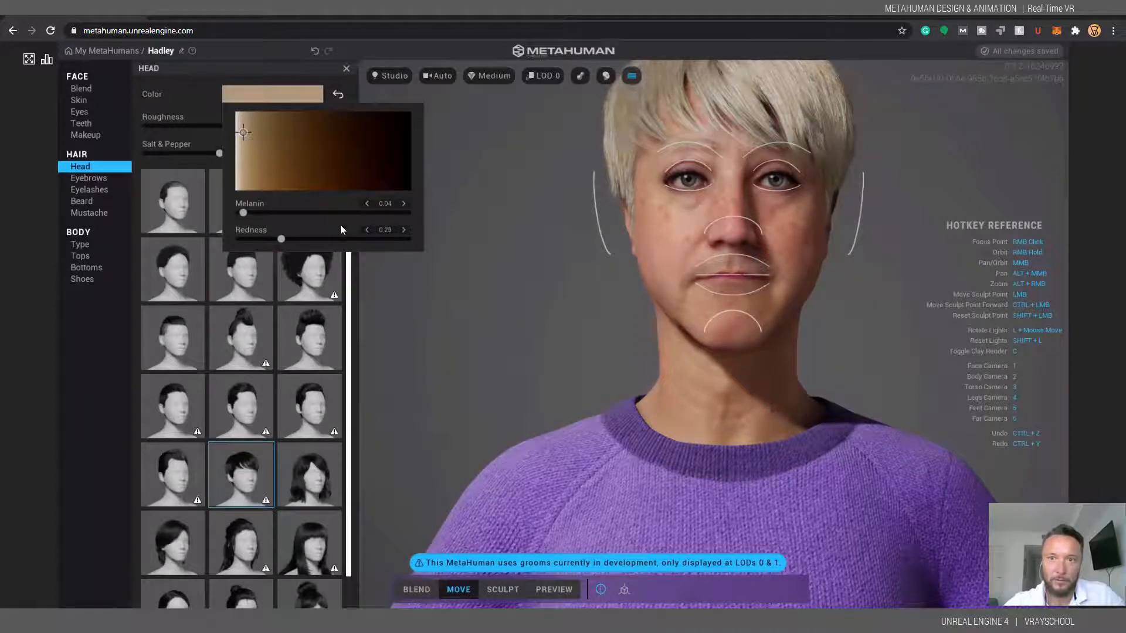
{"action": "left_click", "coordinate": [215, 162]}
{"action": "left_click", "coordinate": [137, 152]}
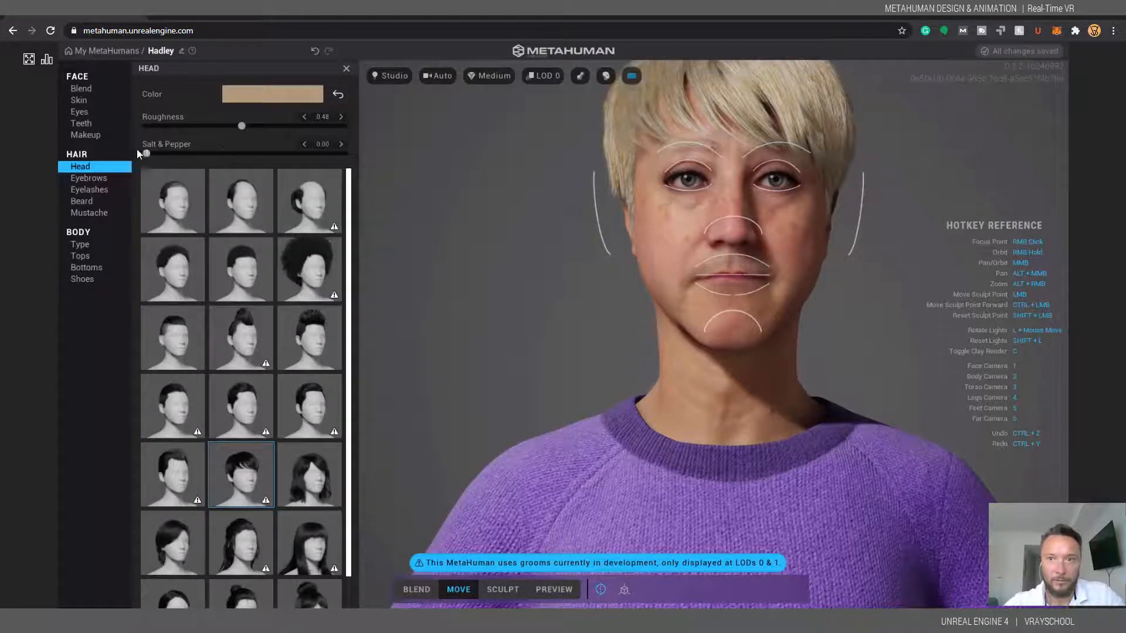
{"action": "middle_click_drag", "start_coordinate": [656, 262], "coordinate": [510, 326]}
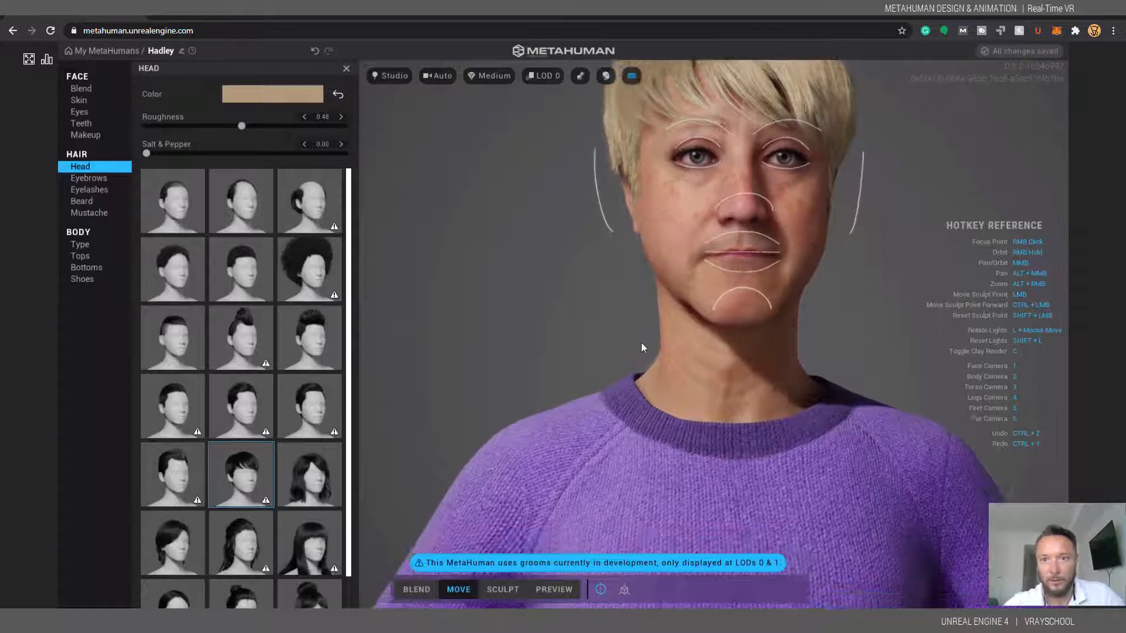
{"action": "right_click_drag", "start_coordinate": [511, 326], "coordinate": [645, 255]}
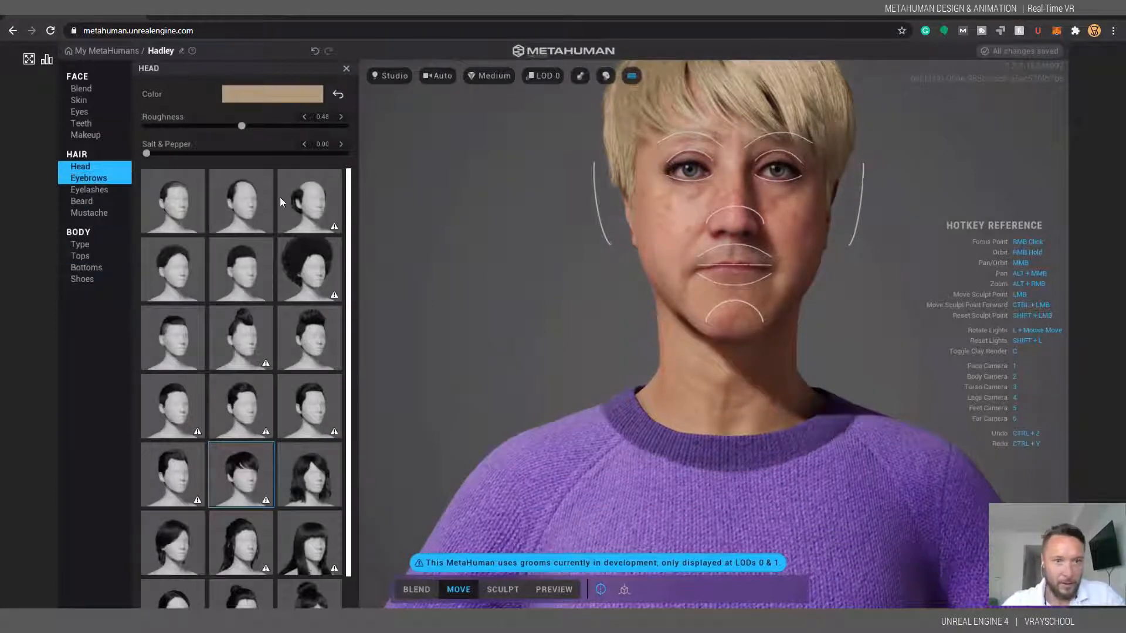
- Try several eyebrow and eyelash styles, settling on Medium Natural Eyebrows and the Long Slight Curl eyelashes
{"action": "left_click", "coordinate": [88, 178]}
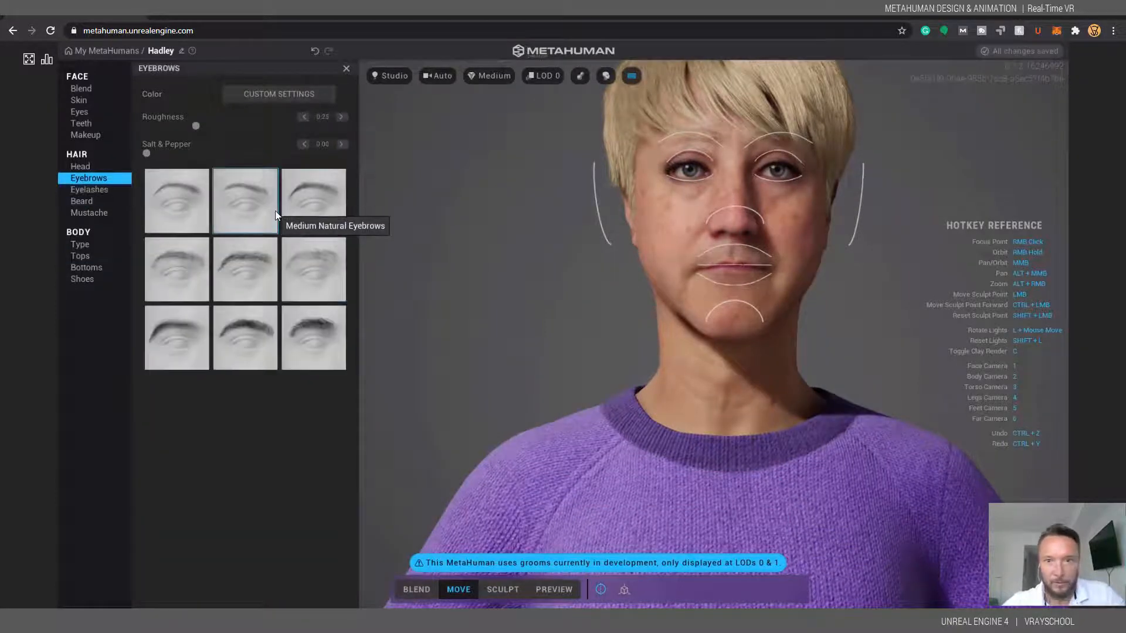
{"action": "left_click", "coordinate": [291, 276]}
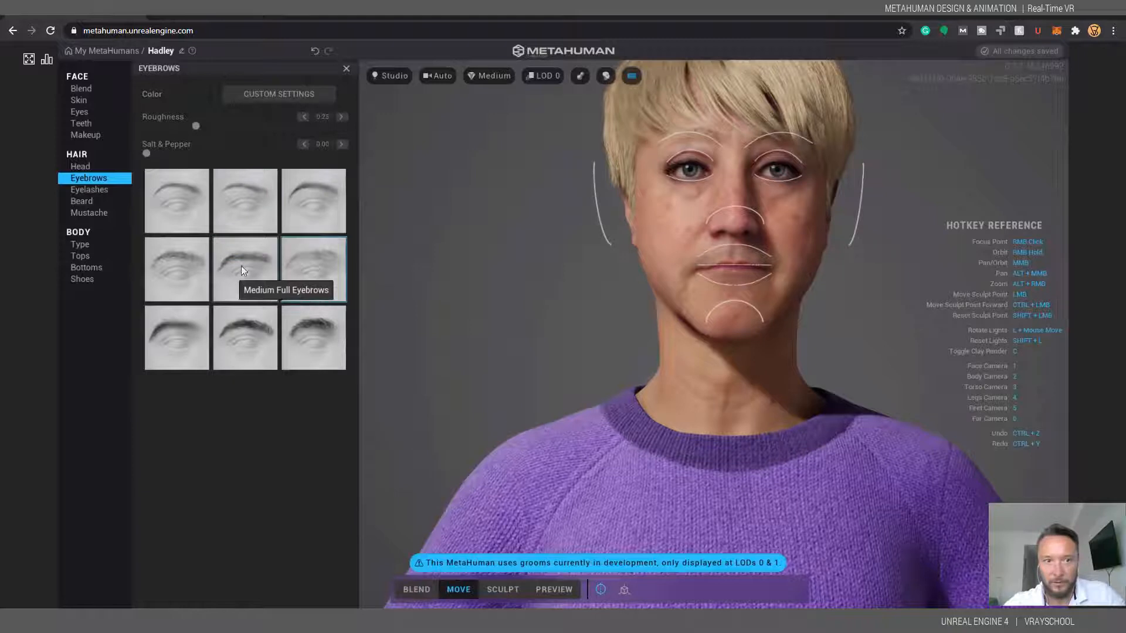
{"action": "left_click", "coordinate": [240, 198]}
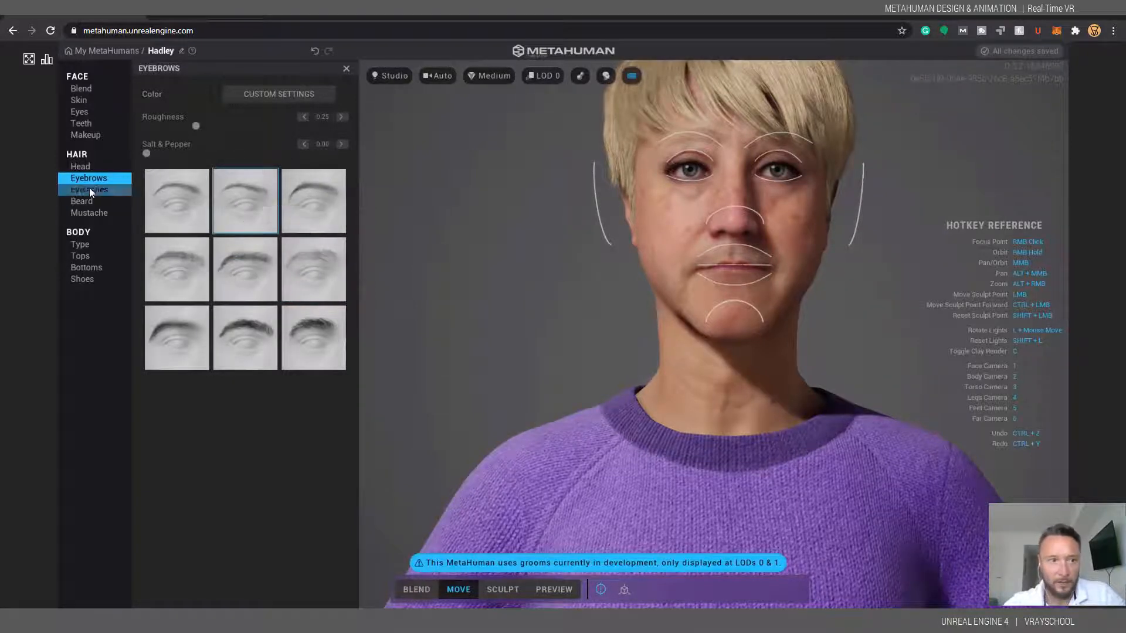
{"action": "left_click", "coordinate": [283, 276]}
{"action": "left_click", "coordinate": [206, 270]}
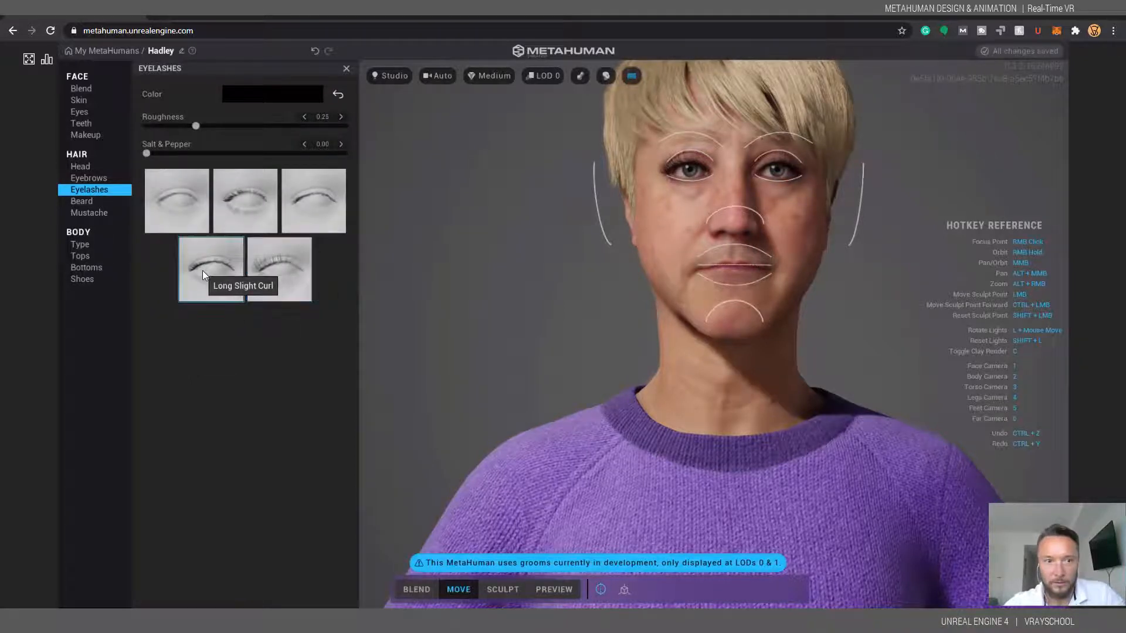
- Try the Long Wavy Goatee beard, undo it, and choose the middle mustache style in the second row
{"action": "left_click", "coordinate": [86, 202]}
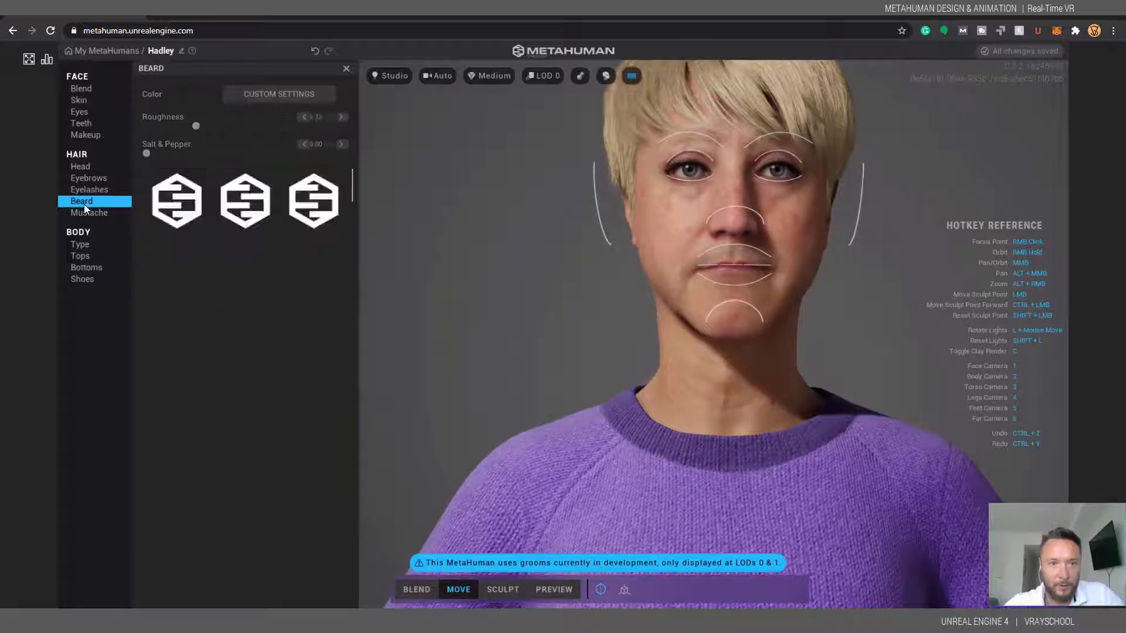
{"action": "left_click", "coordinate": [227, 265]}
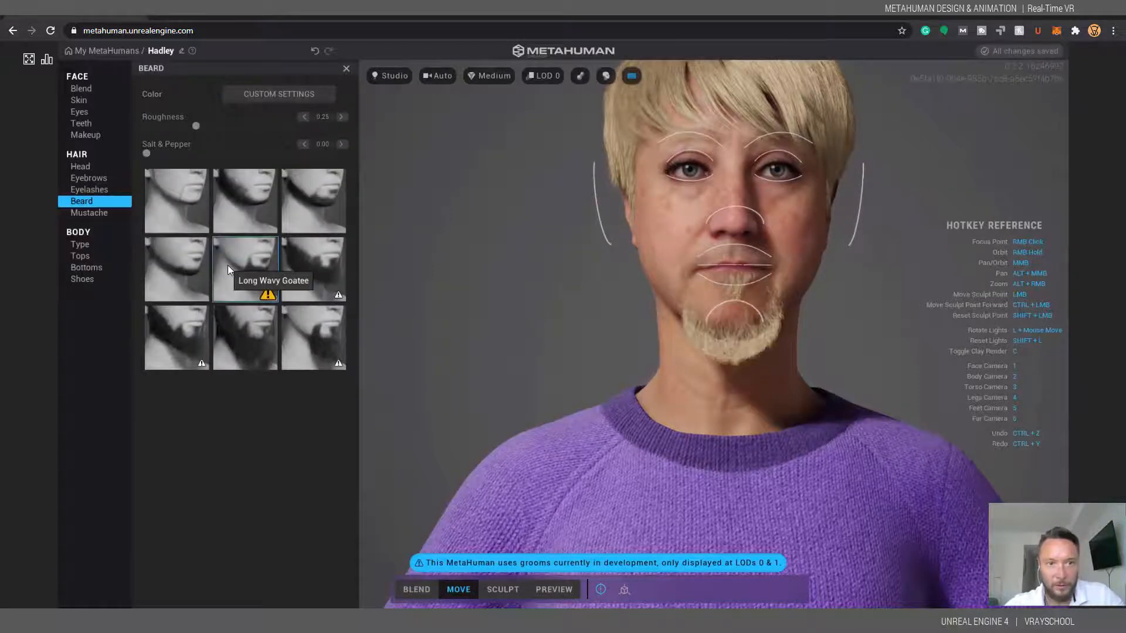
{"action": "key", "text": "ctrl+z"}
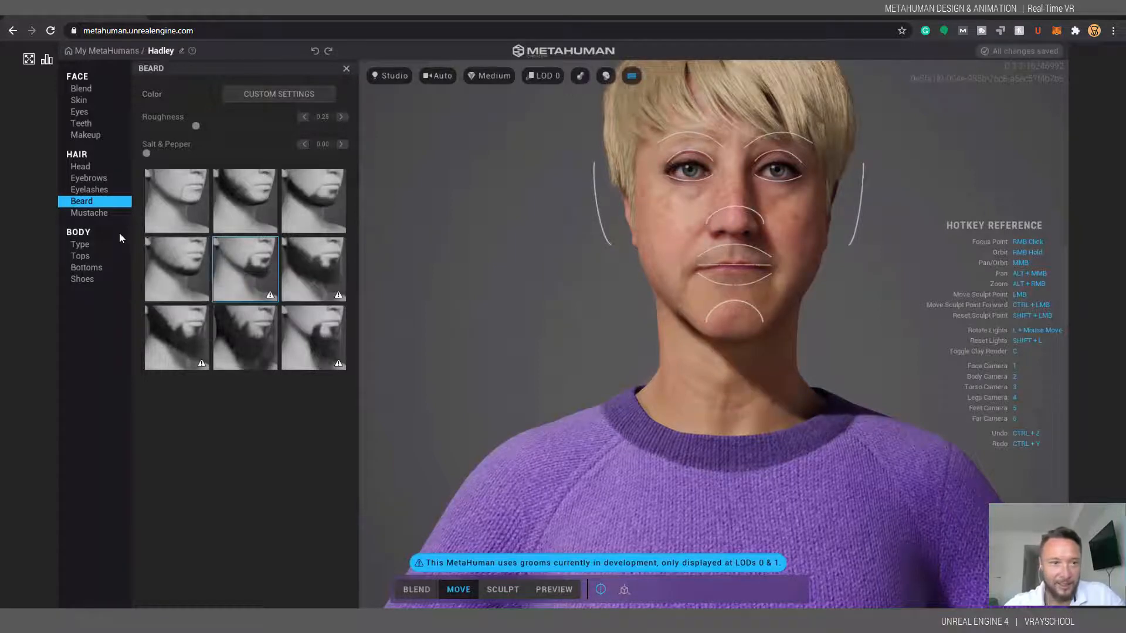
{"action": "left_click", "coordinate": [107, 215]}
{"action": "left_click", "coordinate": [248, 270]}
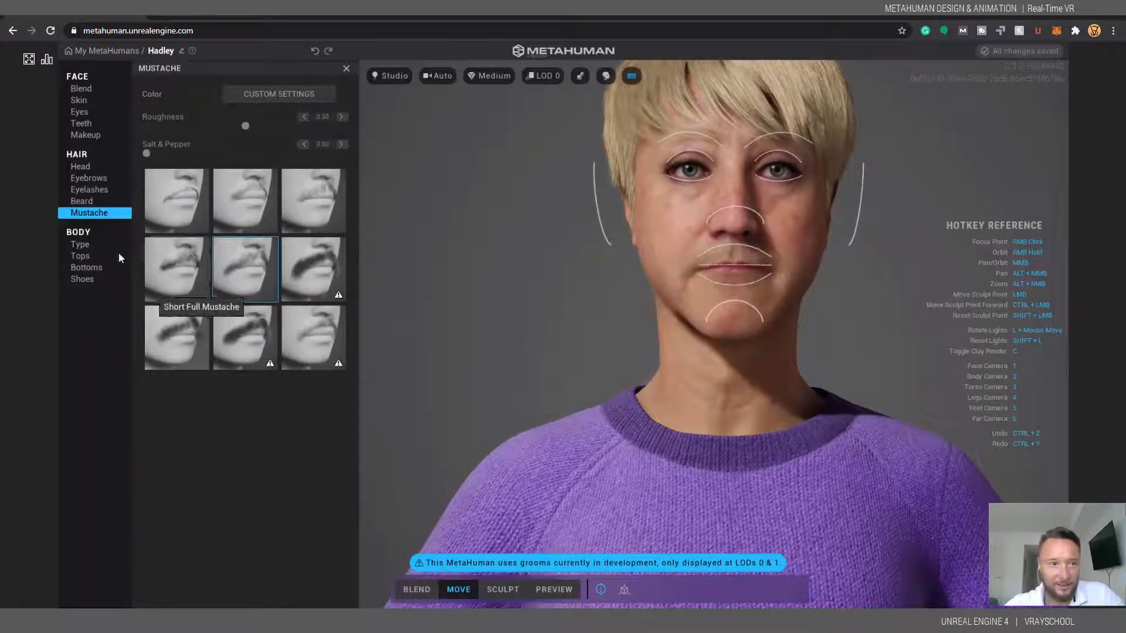
- Compare the average-height female body types and apply the heavier build in the second row
{"action": "left_click", "coordinate": [96, 247]}
{"action": "left_click", "coordinate": [200, 258]}
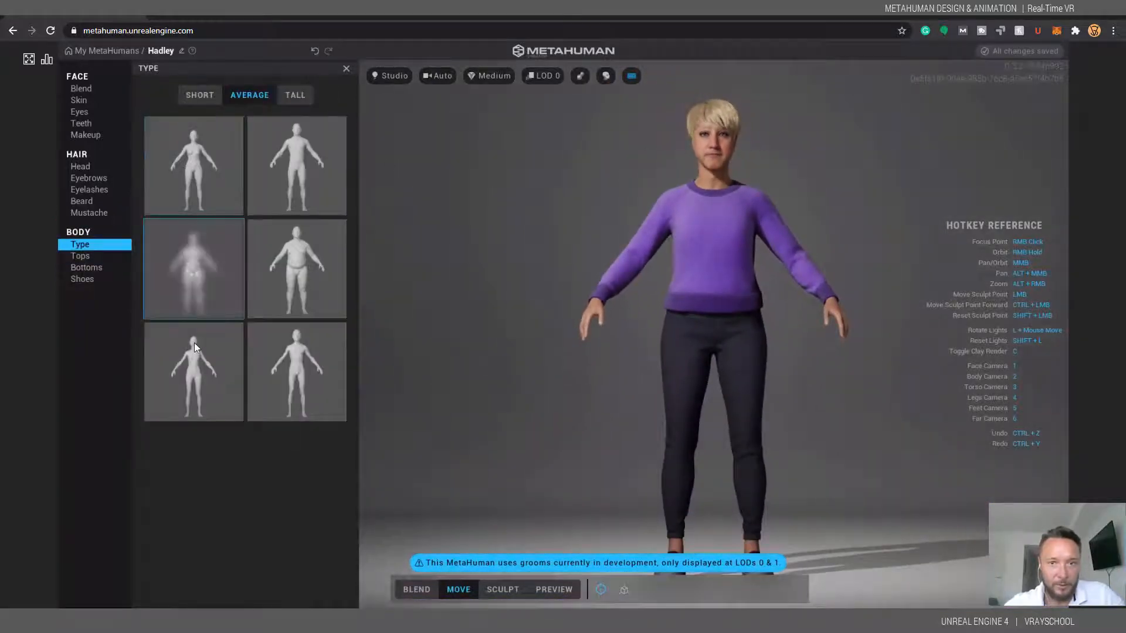
{"action": "left_click", "coordinate": [200, 381]}
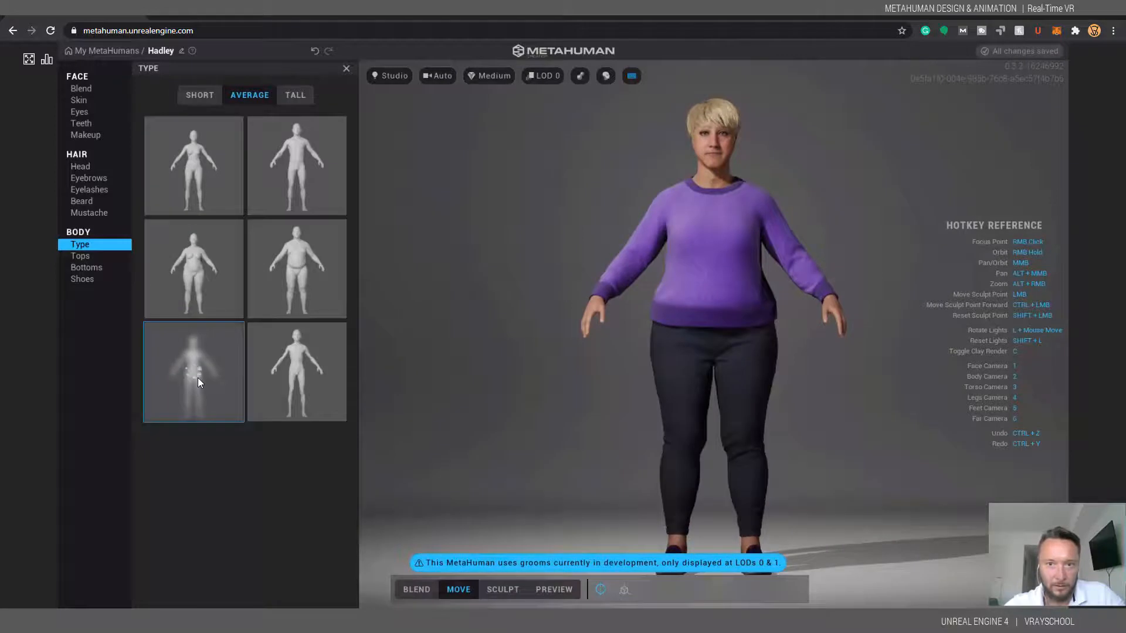
{"action": "left_click", "coordinate": [201, 279]}
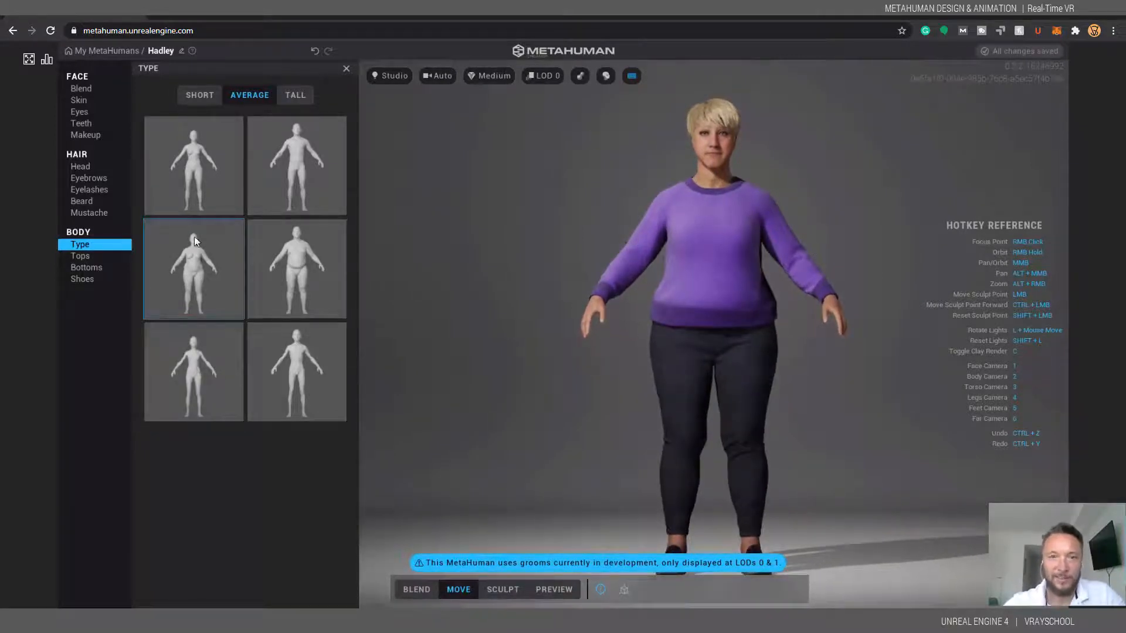
- Set the sweater's primary colour to light blue 1B78FF and its secondary colour to bright yellow-green
{"action": "left_click", "coordinate": [84, 255]}
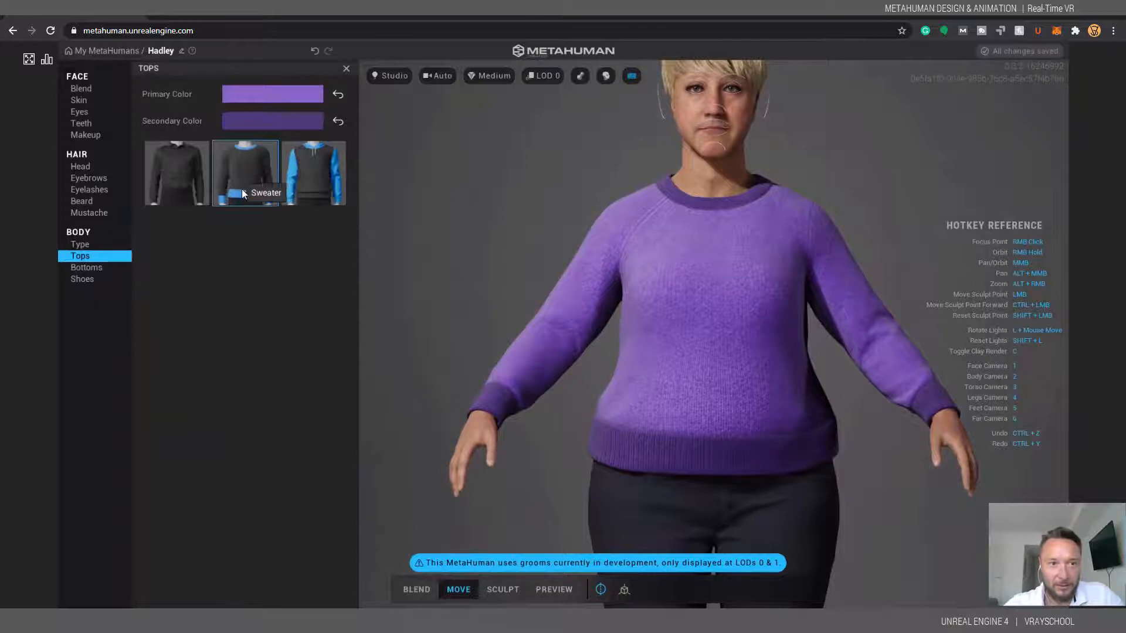
{"action": "left_click", "coordinate": [276, 98]}
{"action": "left_click", "coordinate": [340, 146]}
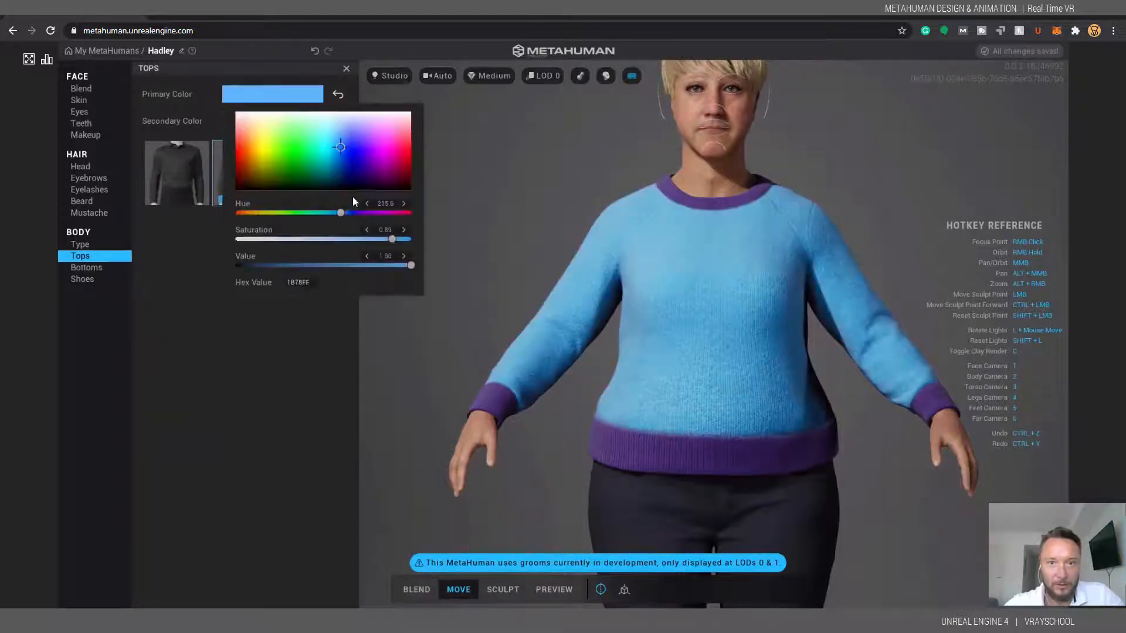
{"action": "left_click", "coordinate": [287, 343]}
{"action": "left_click", "coordinate": [264, 122]}
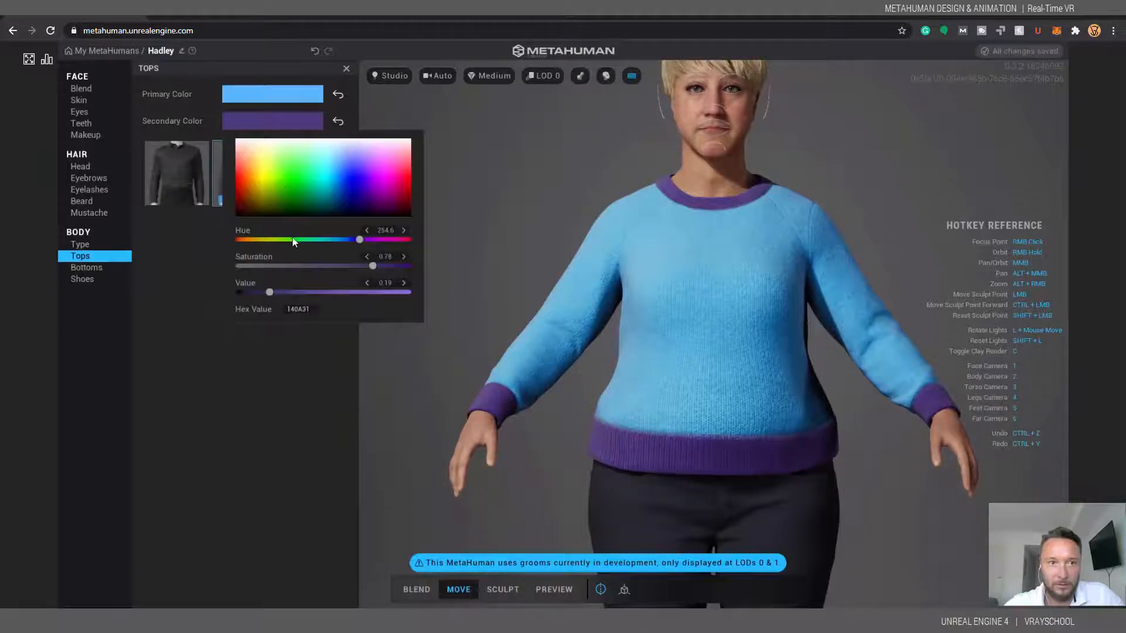
{"action": "left_click", "coordinate": [273, 181]}
{"action": "left_click", "coordinate": [273, 94]}
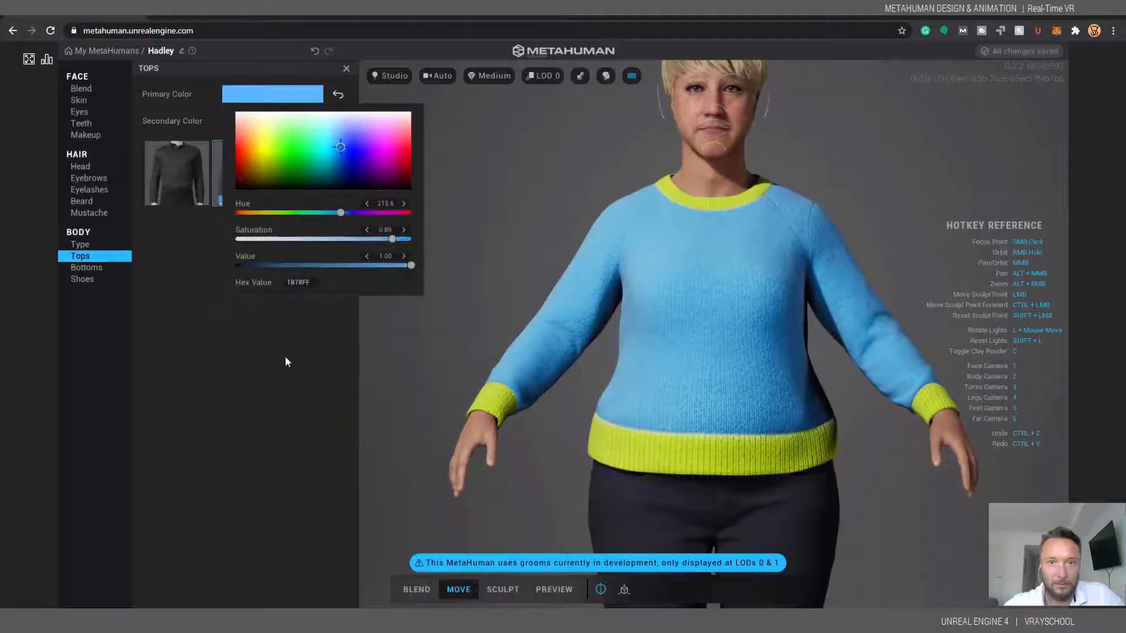
- Set the trousers' primary colour to teal 006C81 with hue 189.7, saturation 1.00 and value 0.51
{"action": "left_click", "coordinate": [88, 268]}
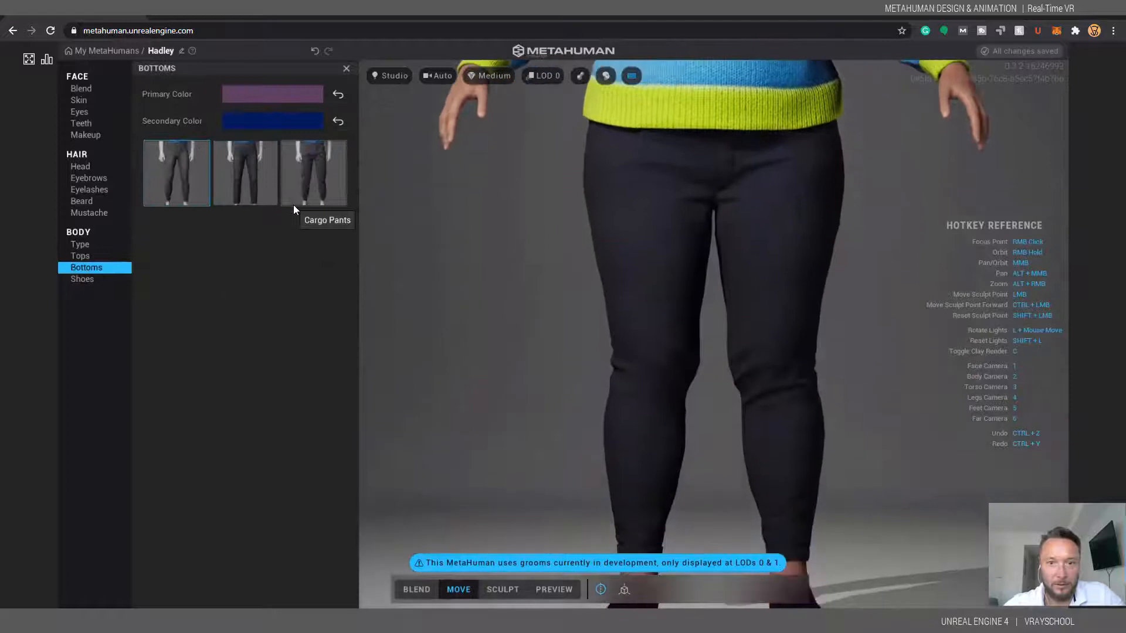
{"action": "left_click", "coordinate": [290, 95]}
{"action": "left_click_drag", "start_coordinate": [299, 178], "coordinate": [329, 175]}
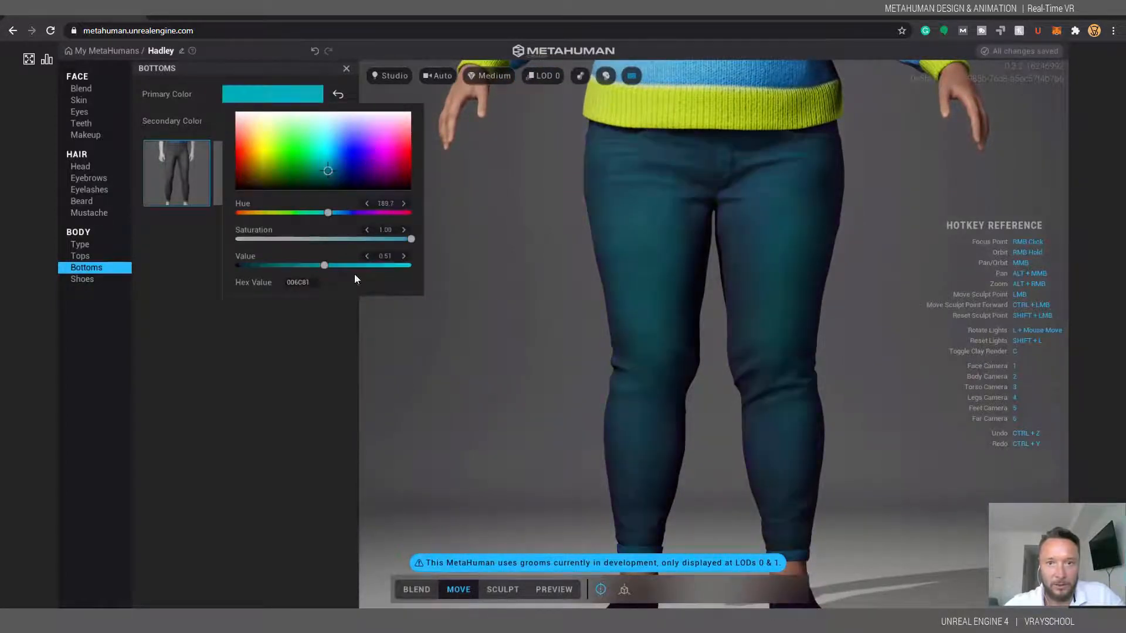
{"action": "left_click", "coordinate": [183, 298]}
- Try the lace-up boots and put the Casual Sneakers on the character
{"action": "left_click", "coordinate": [88, 279]}
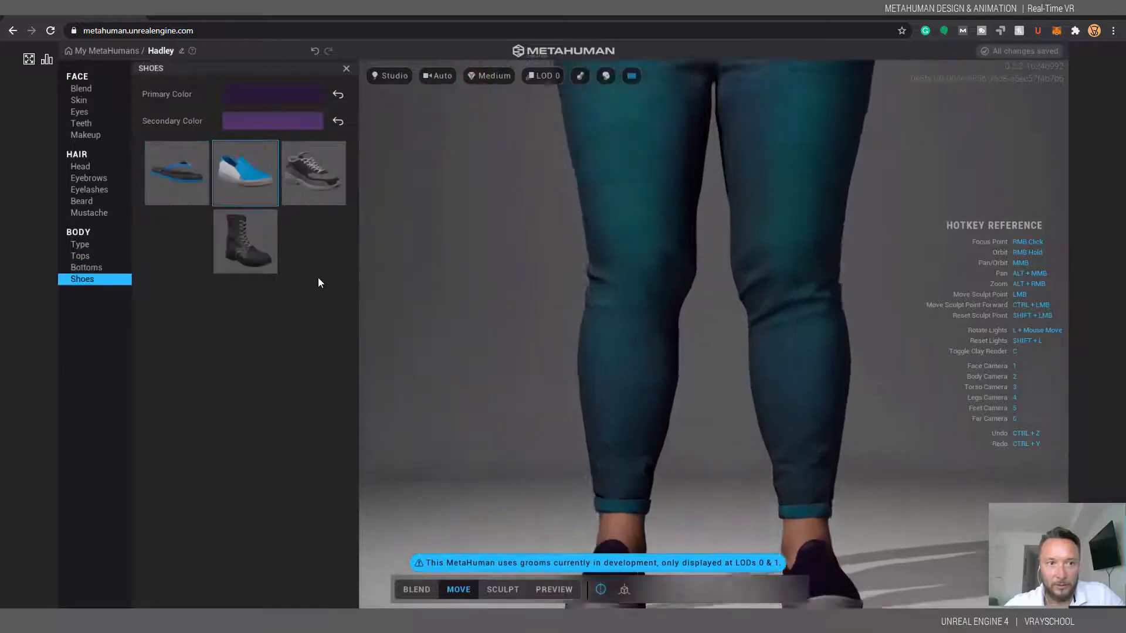
{"action": "left_click", "coordinate": [315, 178]}
{"action": "left_click", "coordinate": [243, 243]}
{"action": "left_click", "coordinate": [302, 176]}
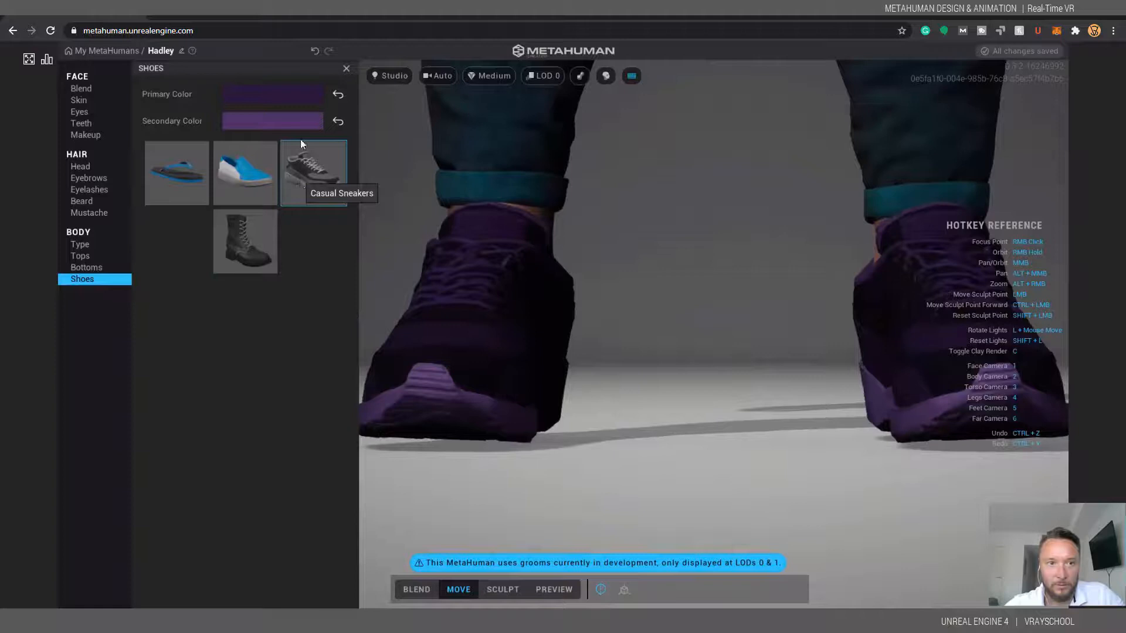
- Set the sneakers' primary colour to bright blue and their secondary colour to dark teal-blue
{"action": "left_click", "coordinate": [276, 95]}
{"action": "left_click_drag", "start_coordinate": [289, 178], "coordinate": [349, 169]}
{"action": "left_click", "coordinate": [272, 338]}
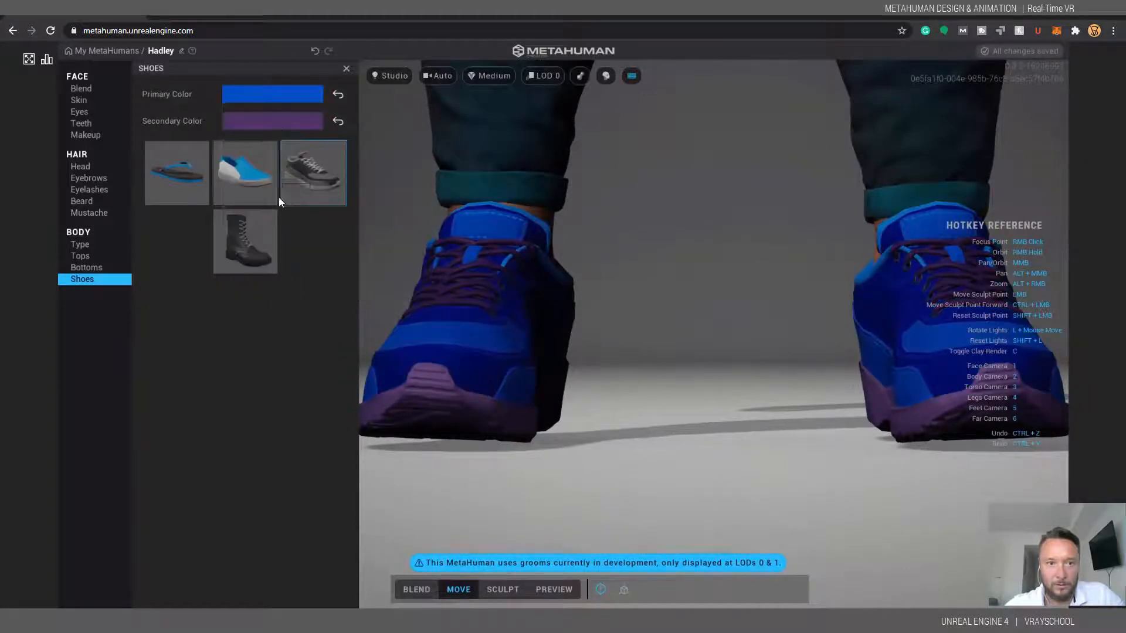
{"action": "left_click", "coordinate": [284, 119]}
{"action": "mouse_move", "coordinate": [337, 215]}
{"action": "left_mouse_down"}
{"action": "mouse_move", "coordinate": [308, 215]}
{"action": "mouse_move", "coordinate": [340, 209]}
{"action": "left_mouse_up"}
{"action": "left_click", "coordinate": [294, 386]}
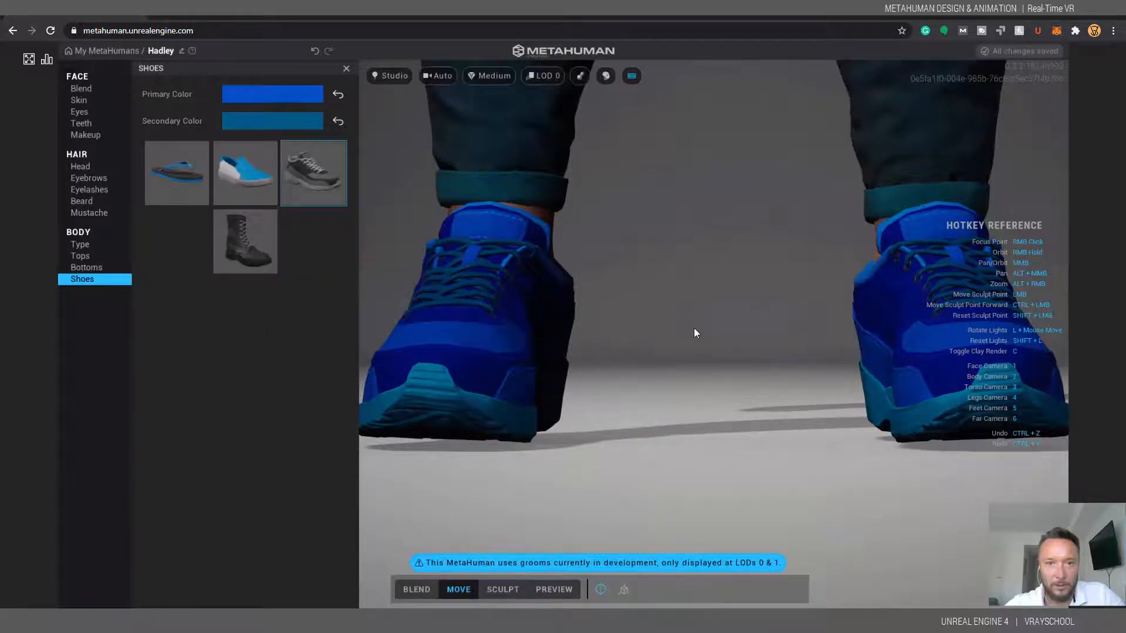
- Examine the dressed character's full body from several angles, and check the face up close in Blend mode
{"action": "scroll", "coordinate": [690, 328], "scroll_direction": "down", "scroll_amount": 5}
{"action": "middle_click_drag", "start_coordinate": [714, 226], "coordinate": [713, 474]}
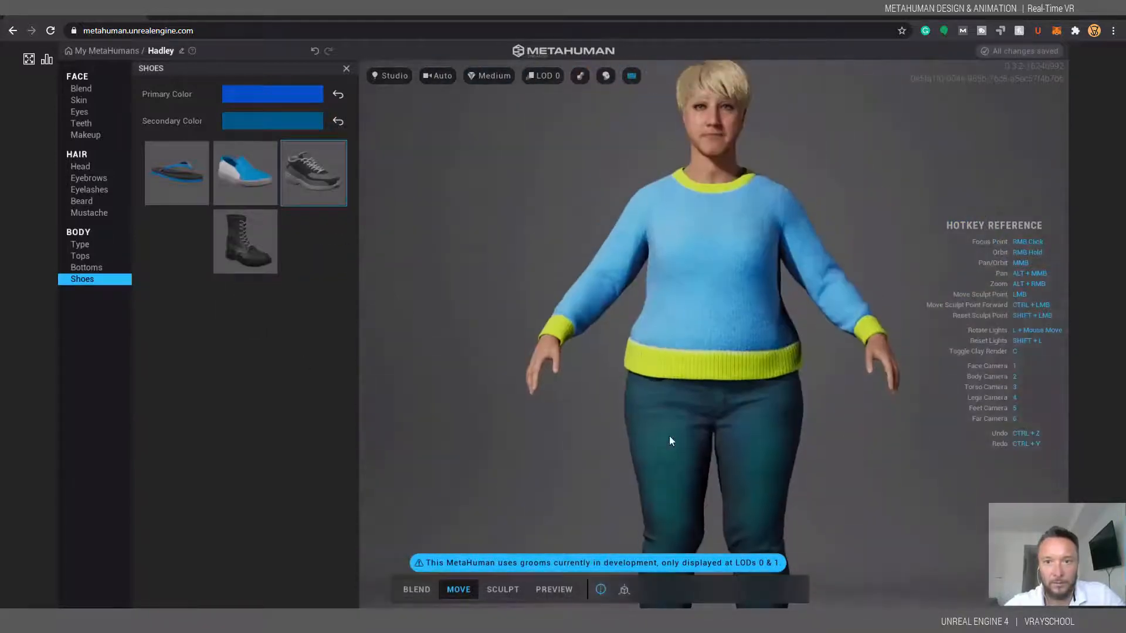
{"action": "right_click_drag", "start_coordinate": [611, 403], "coordinate": [645, 399]}
{"action": "middle_click_drag", "start_coordinate": [645, 399], "coordinate": [602, 370]}
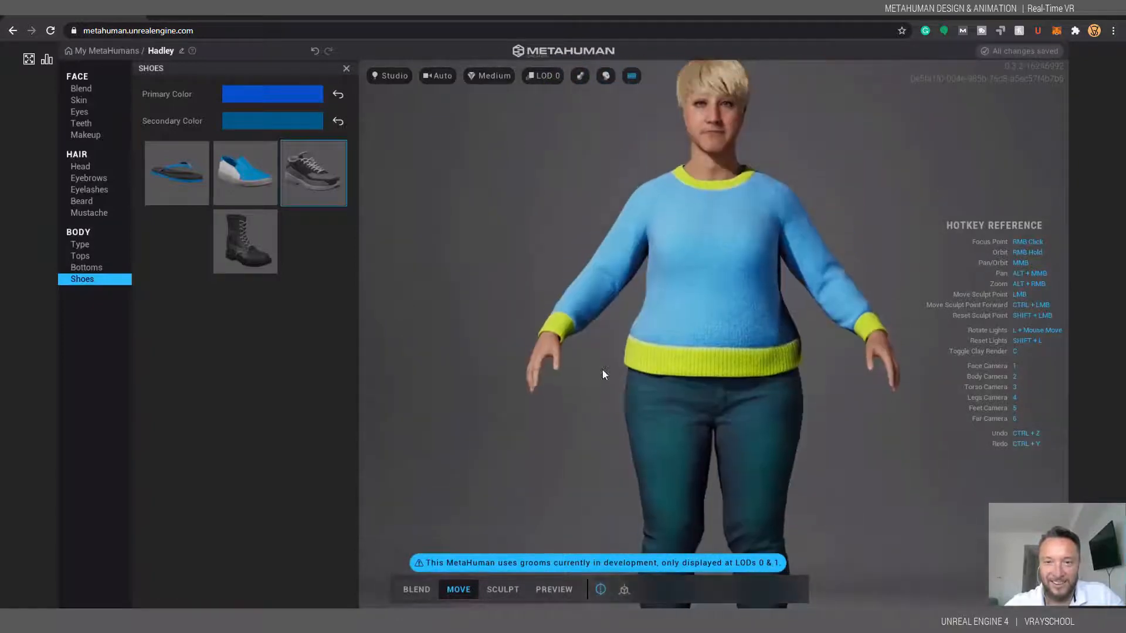
{"action": "scroll", "coordinate": [713, 353], "scroll_direction": "up", "scroll_amount": 3}
{"action": "scroll", "coordinate": [713, 354], "scroll_direction": "down", "scroll_amount": 3}
{"action": "right_click_drag", "start_coordinate": [624, 280], "coordinate": [589, 283]}
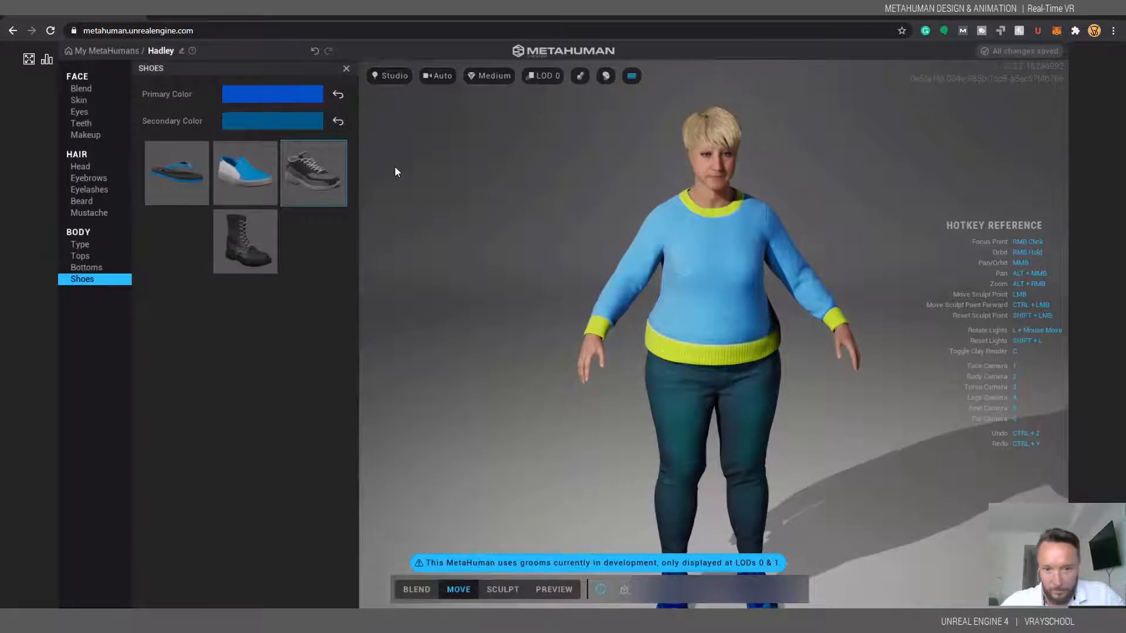
{"action": "left_click", "coordinate": [422, 593]}
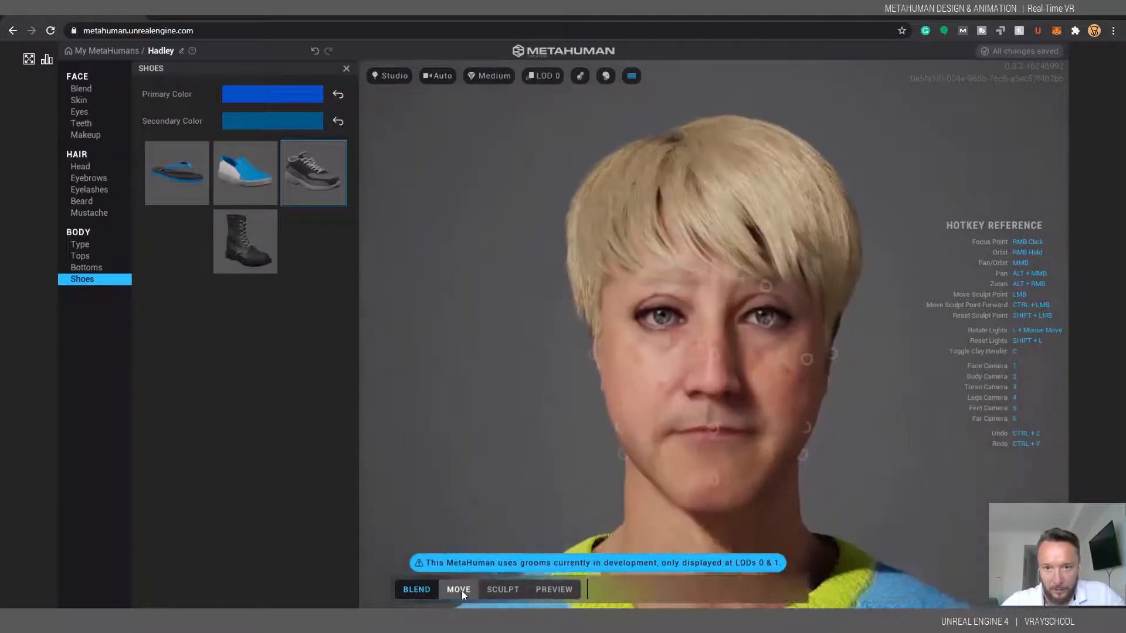
{"action": "left_click_drag", "start_coordinate": [627, 358], "coordinate": [545, 42]}
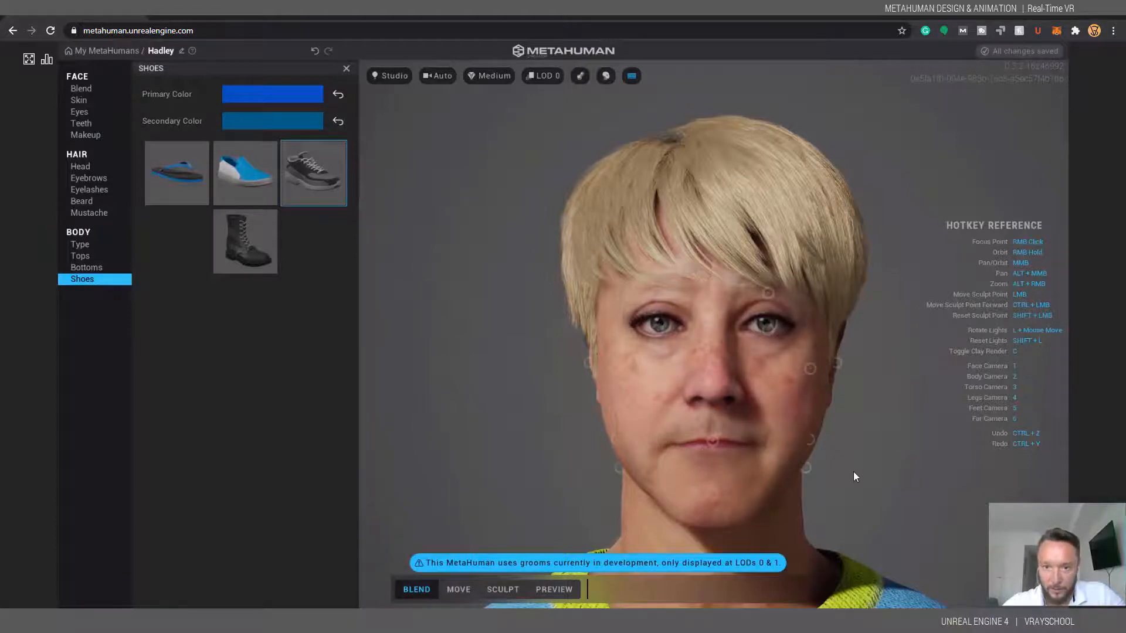
{"action": "key", "text": "3"}
{"action": "right_click_drag", "start_coordinate": [816, 516], "coordinate": [803, 391]}
{"action": "key", "text": "1"}
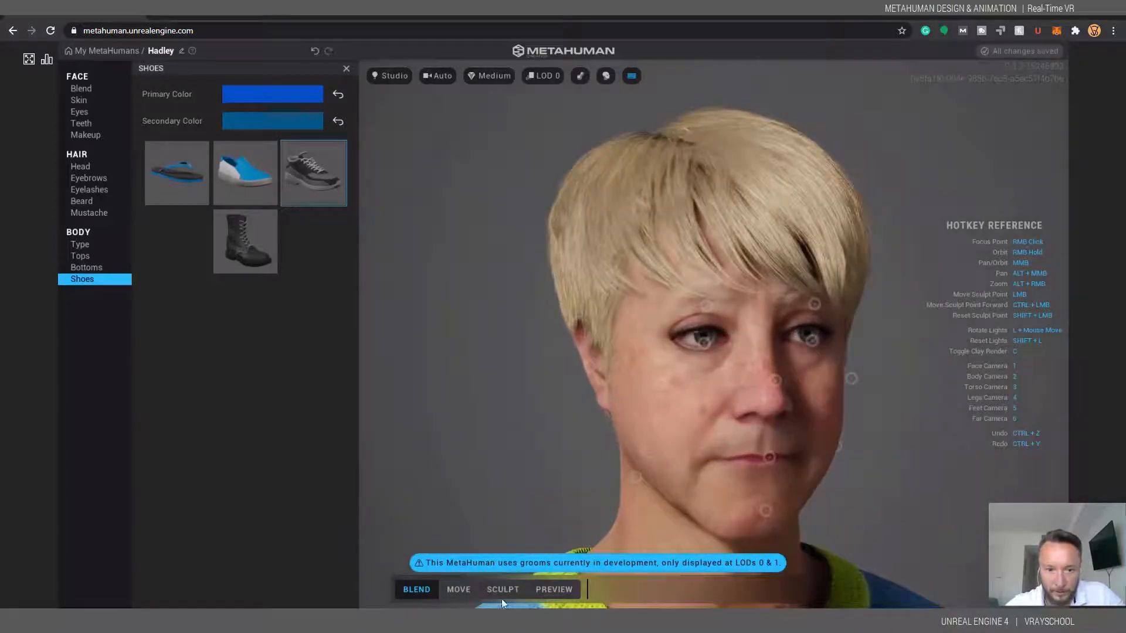
- Pull the ears outward from the head using the sculpt points of Move mode
{"action": "left_click", "coordinate": [457, 590]}
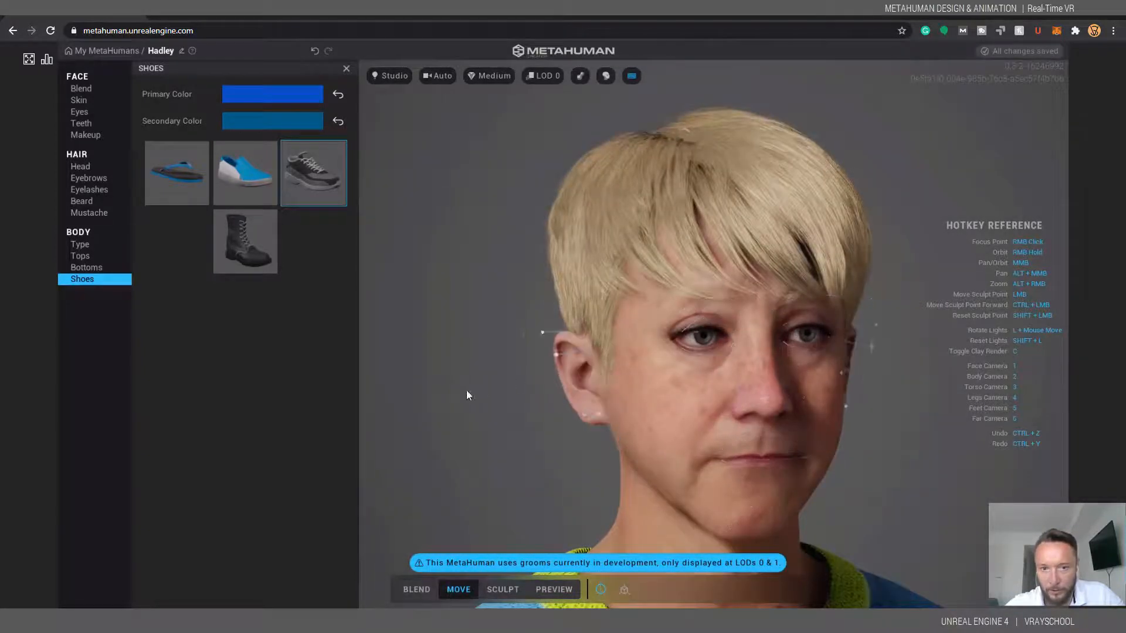
{"action": "right_click_drag", "start_coordinate": [824, 490], "coordinate": [775, 482]}
{"action": "mouse_move", "coordinate": [877, 353]}
{"action": "left_mouse_down"}
{"action": "mouse_move", "coordinate": [846, 343]}
{"action": "mouse_move", "coordinate": [877, 326]}
{"action": "mouse_move", "coordinate": [878, 303]}
{"action": "mouse_move", "coordinate": [876, 380]}
{"action": "mouse_move", "coordinate": [882, 318]}
{"action": "mouse_move", "coordinate": [854, 334]}
{"action": "left_mouse_up"}
{"action": "mouse_move", "coordinate": [902, 462]}
{"action": "right_mouse_down", "text": "alt"}
{"action": "mouse_move", "coordinate": [869, 462]}
{"action": "mouse_move", "coordinate": [962, 463]}
{"action": "mouse_move", "coordinate": [889, 459]}
{"action": "right_mouse_up", "text": "alt"}
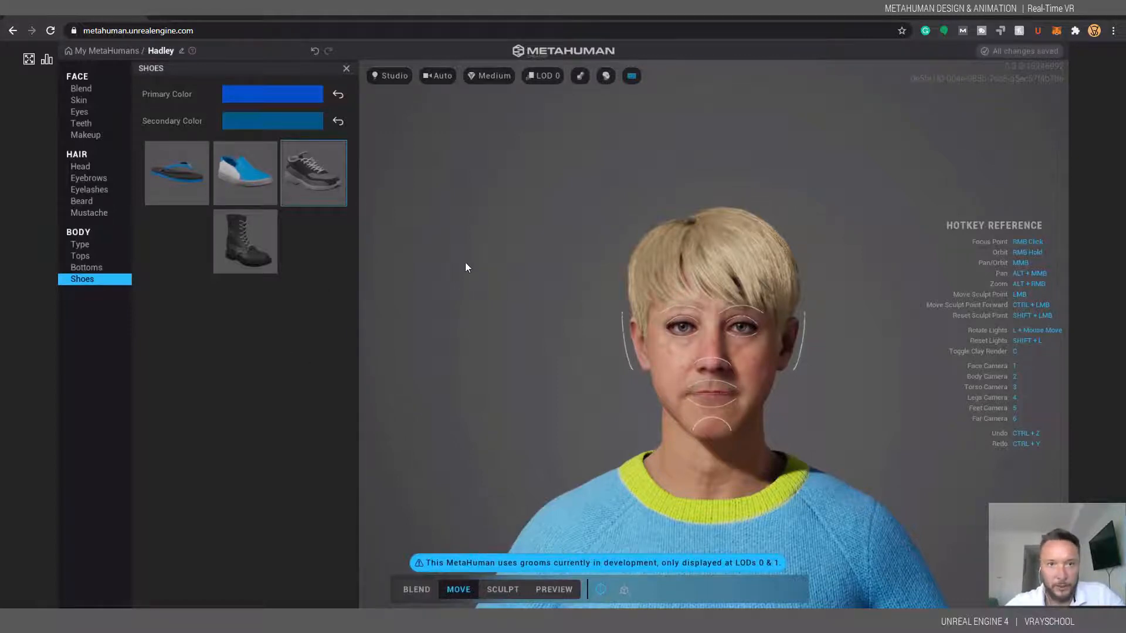
{"action": "scroll", "coordinate": [455, 269], "scroll_direction": "down", "scroll_amount": 3}
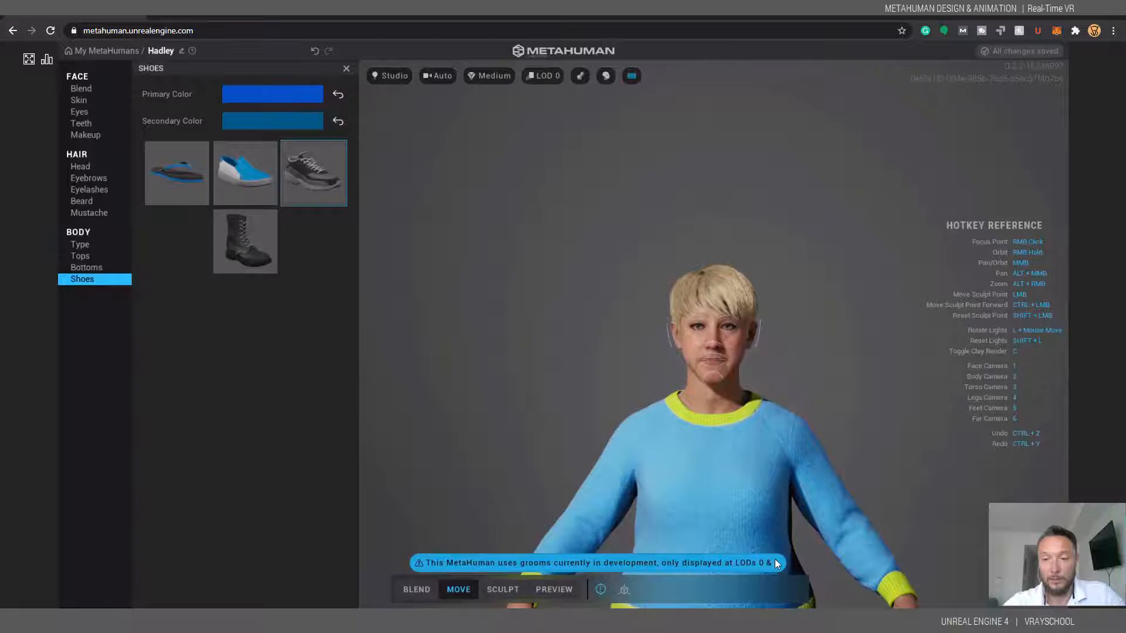
{"action": "right_click_drag", "start_coordinate": [768, 512], "coordinate": [959, 539]}
{"action": "scroll", "coordinate": [839, 432], "scroll_direction": "up", "scroll_amount": 3}
{"action": "scroll", "coordinate": [838, 431], "scroll_direction": "up", "scroll_amount": 1}
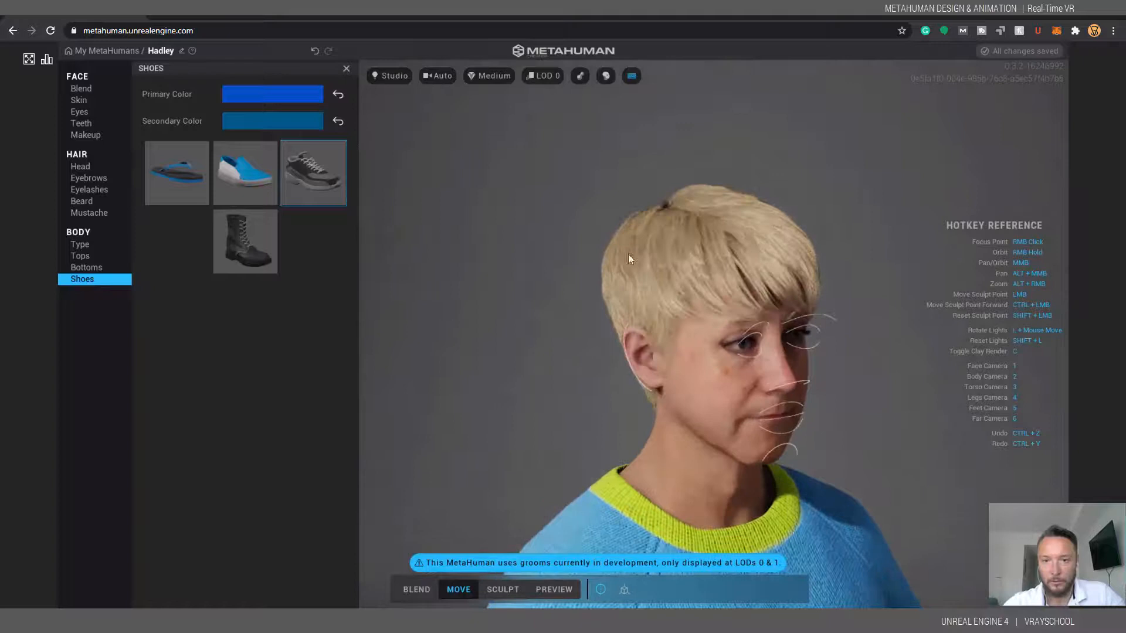
{"action": "scroll", "coordinate": [720, 344], "scroll_direction": "down", "scroll_amount": 3}
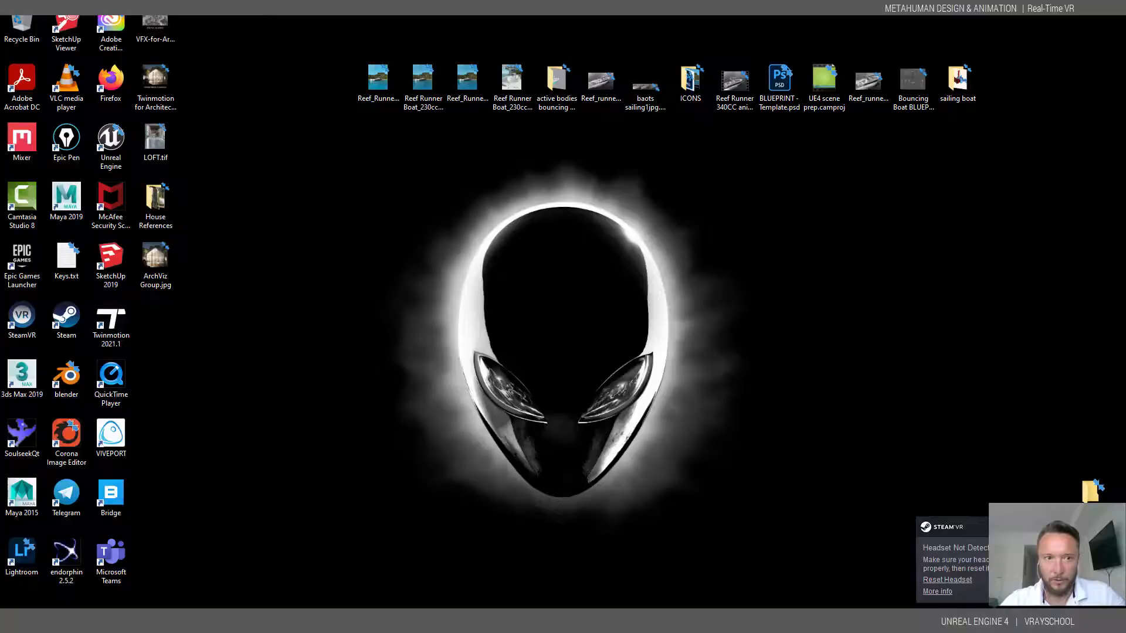
- Switch to Quixel Bridge by launching it from the desktop, and maximise its window
{"action": "left_click", "coordinate": [11, 262]}
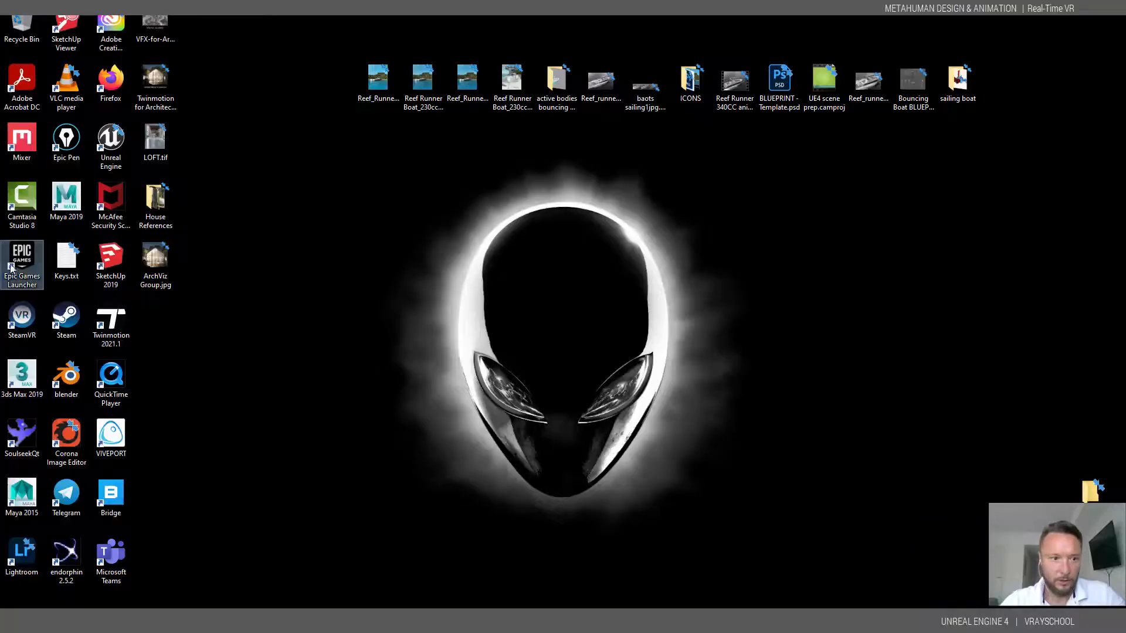
{"action": "double_click", "coordinate": [112, 484]}
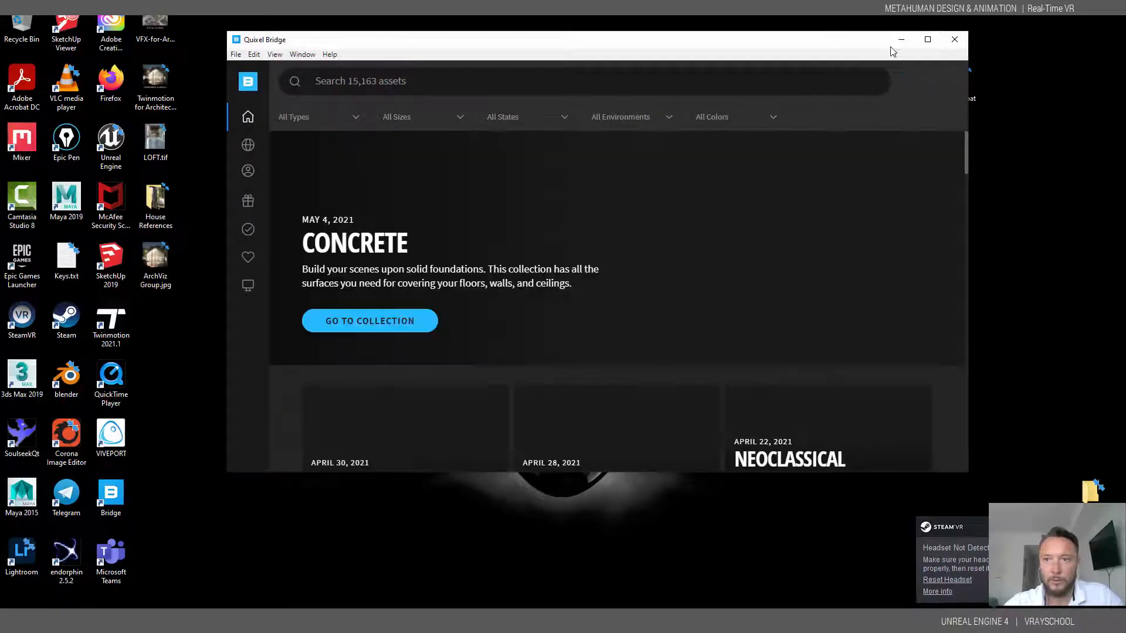
{"action": "left_click", "coordinate": [929, 41]}
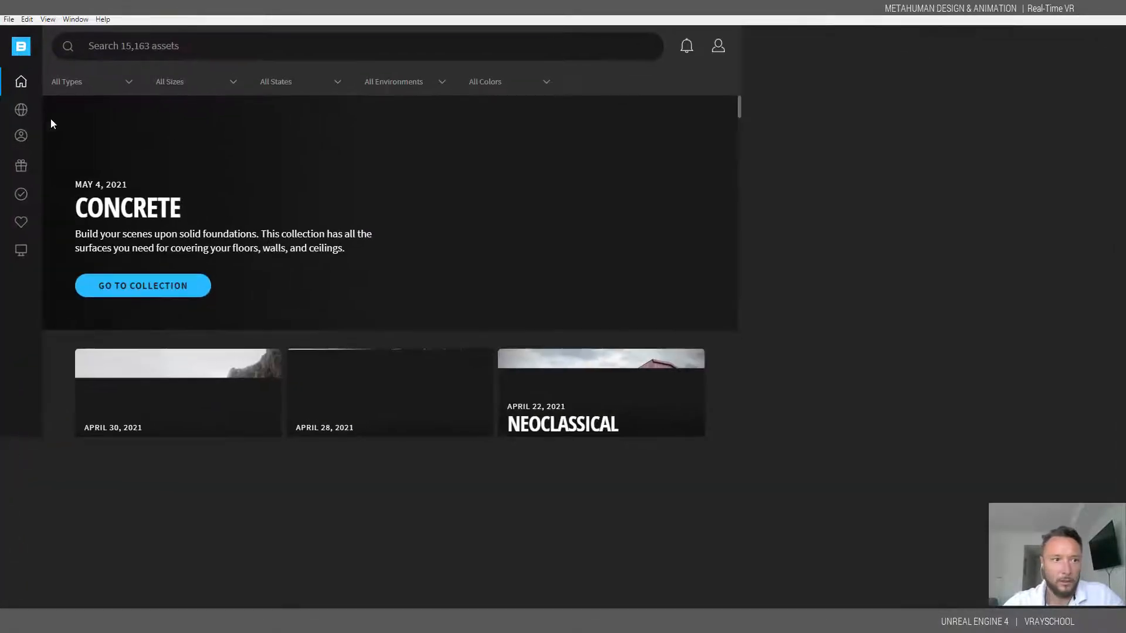
- Show the My MetaHumans collection, and restore the Bridge window to a smaller size away from the desktop shortcuts
{"action": "left_click", "coordinate": [1089, 12]}
{"action": "mouse_move", "coordinate": [256, 182]}
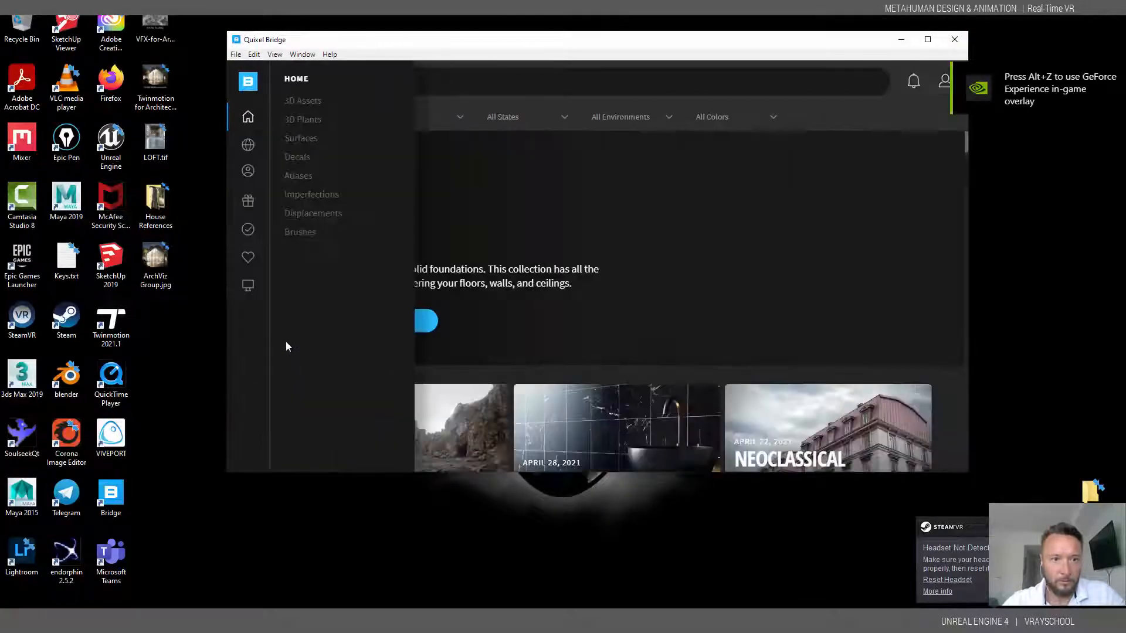
{"action": "left_click", "coordinate": [247, 173]}
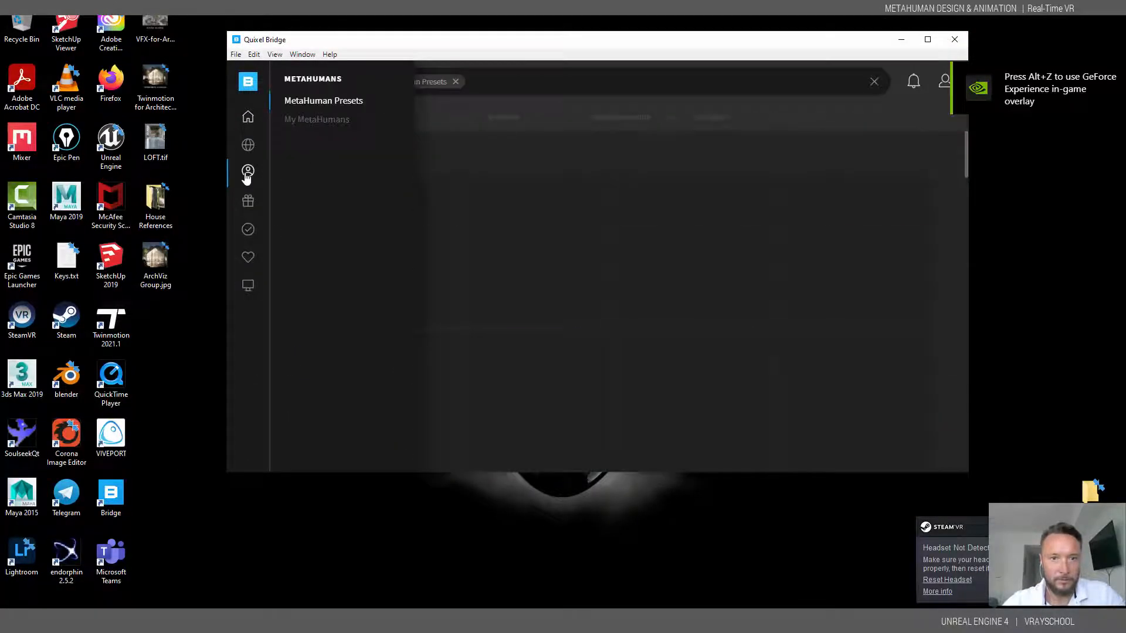
{"action": "left_click", "coordinate": [335, 119]}
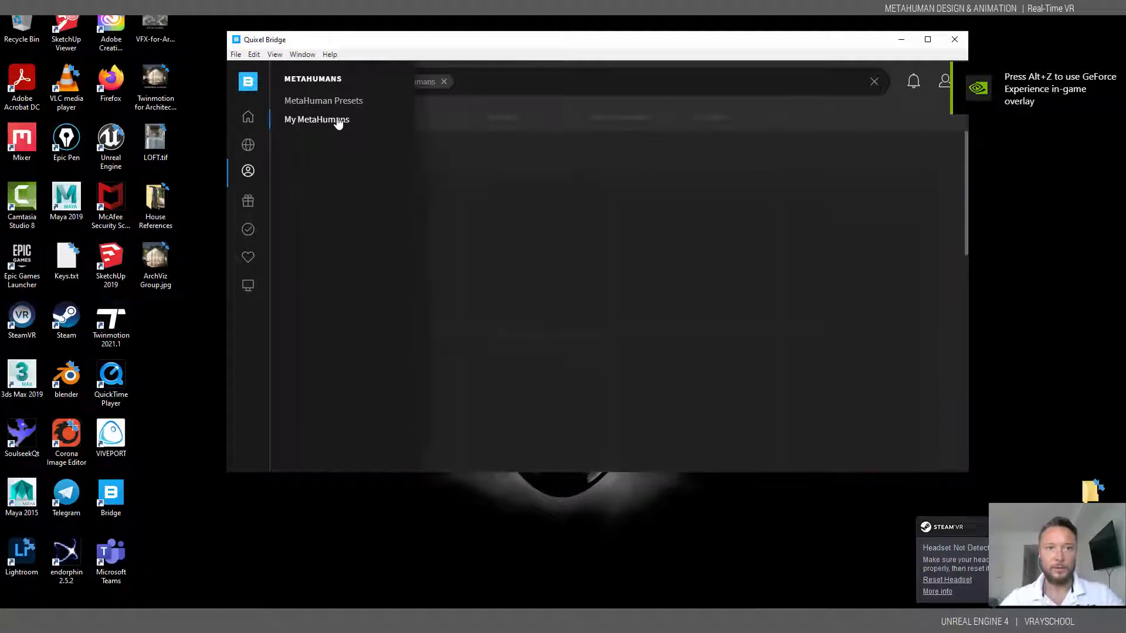
{"action": "left_click", "coordinate": [927, 39]}
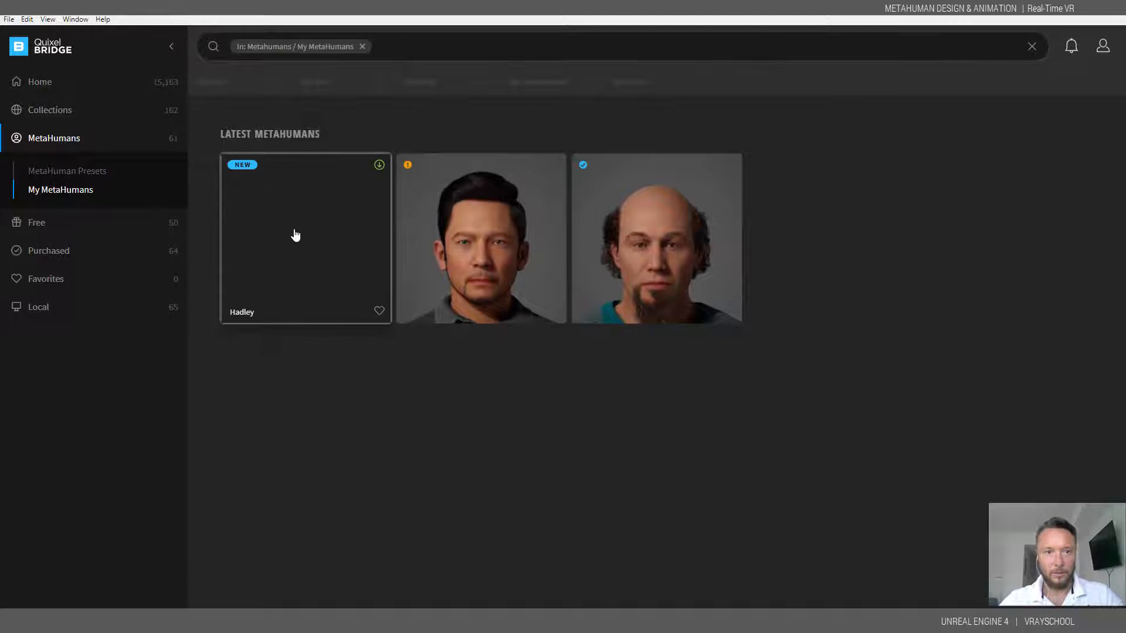
{"action": "left_click", "coordinate": [1098, 10]}
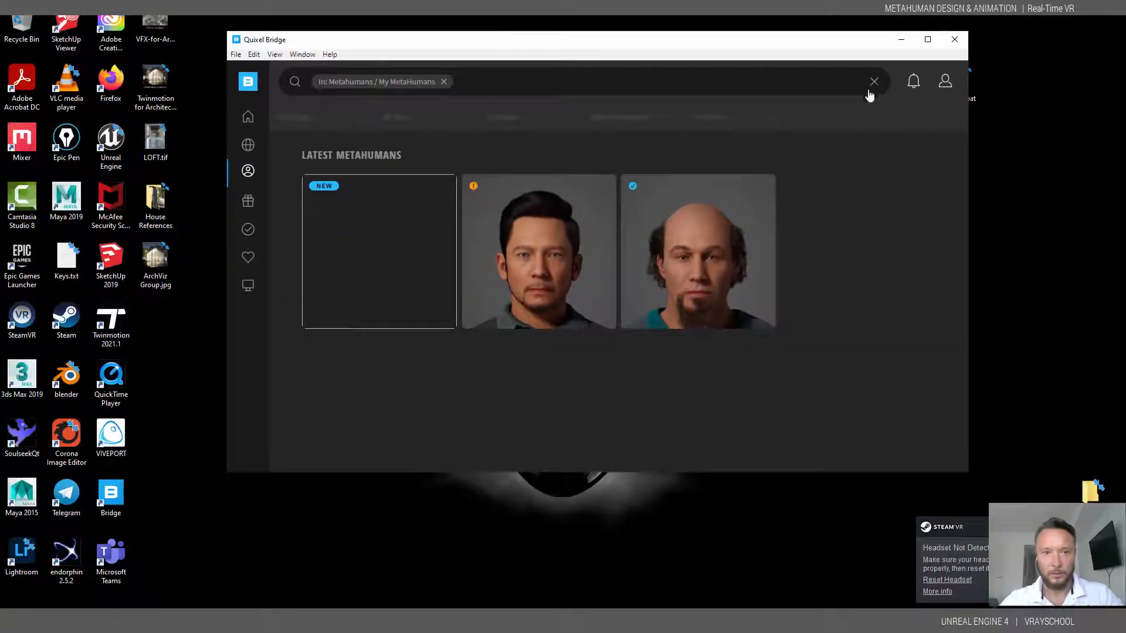
{"action": "left_click_drag", "start_coordinate": [683, 53], "coordinate": [795, 70]}
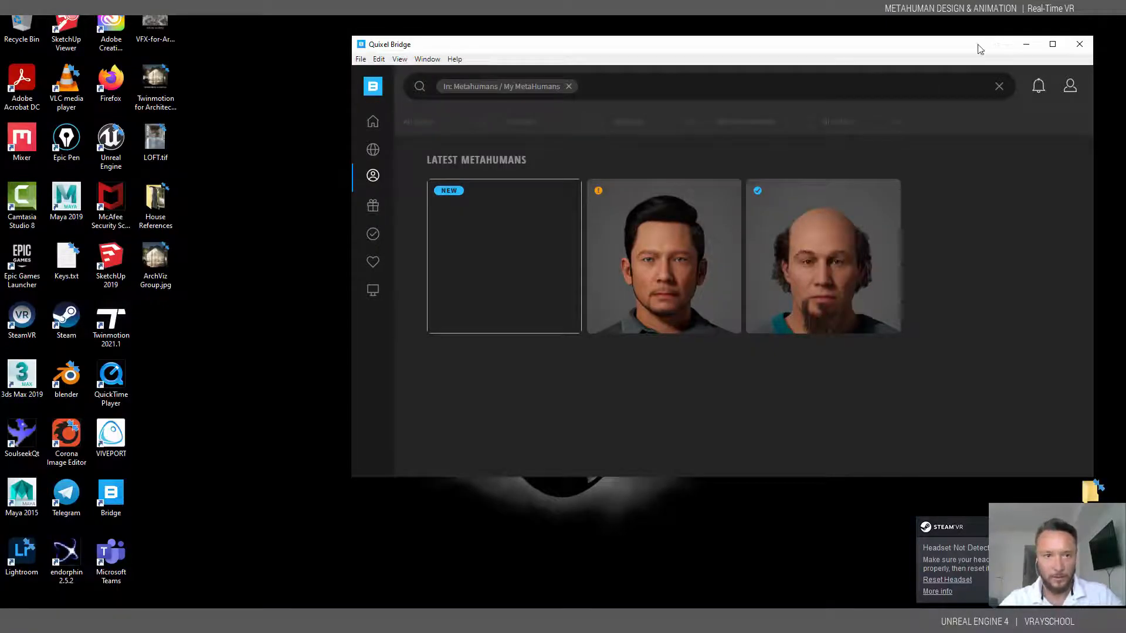
- Reload the My MetaHumans collection so the thumbnails refresh, and start downloading the new Hadley character
{"action": "left_click", "coordinate": [377, 126]}
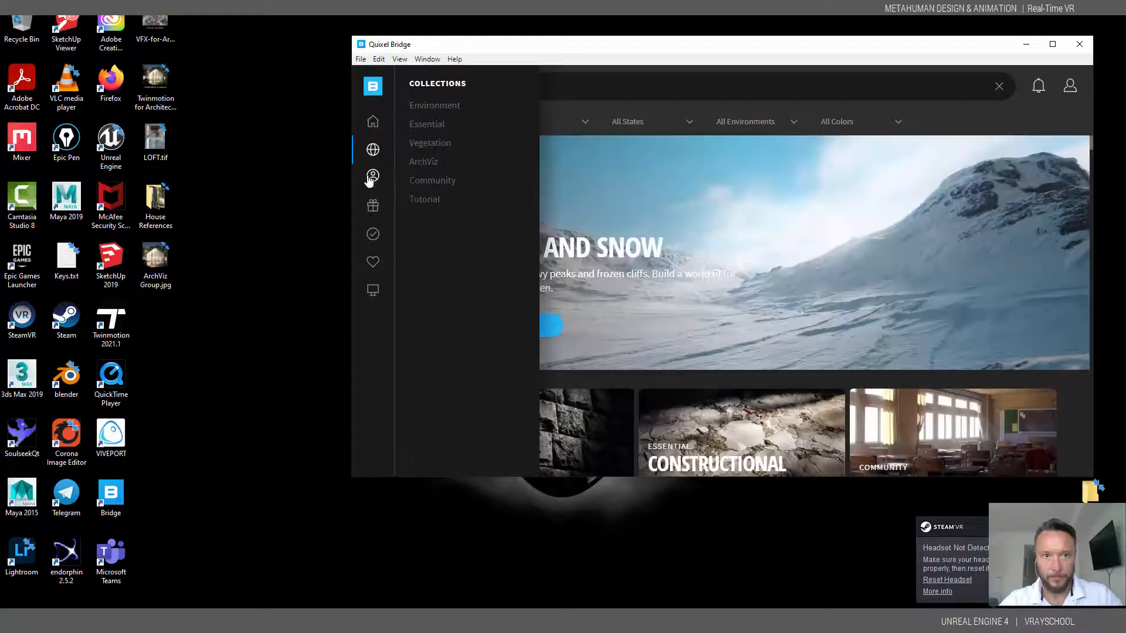
{"action": "left_click", "coordinate": [373, 175]}
{"action": "left_click", "coordinate": [447, 125]}
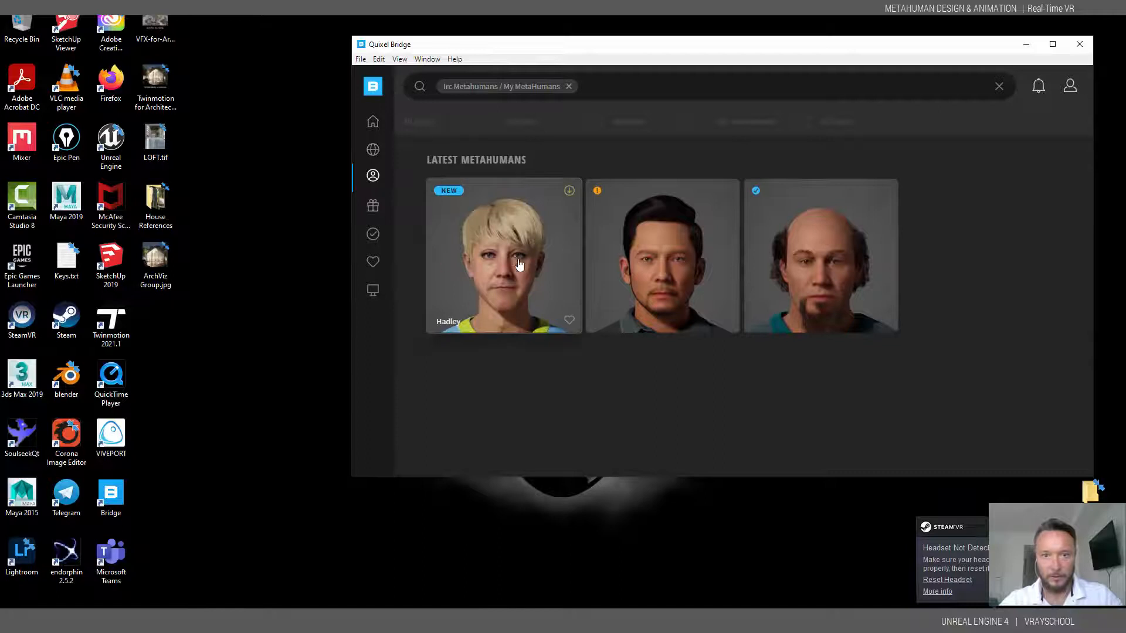
{"action": "left_click", "coordinate": [569, 191]}
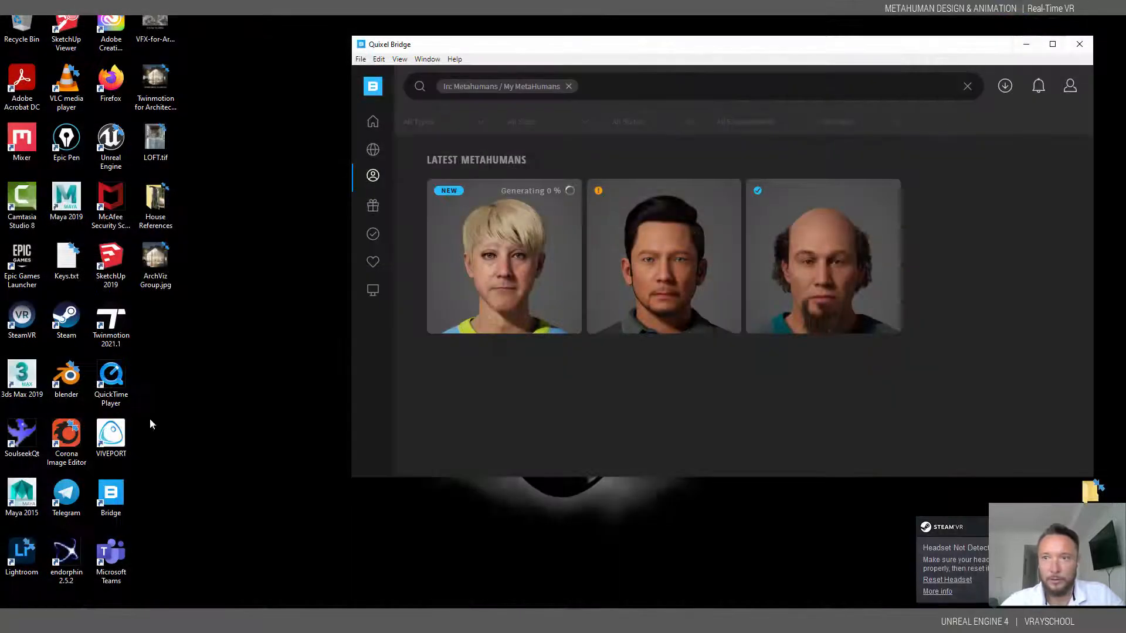
- Launch Unreal Engine from the Epic Games Launcher and create a Blank Architecture, Engineering, and Construction project named Woman
{"action": "double_click", "coordinate": [26, 265]}
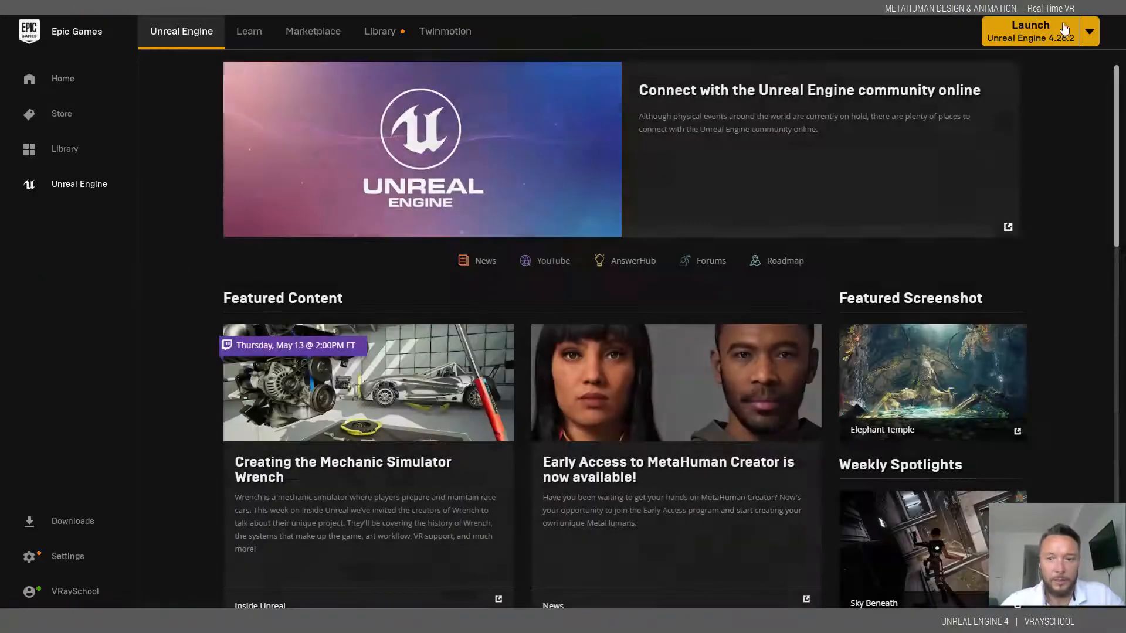
{"action": "left_click", "coordinate": [1059, 30]}
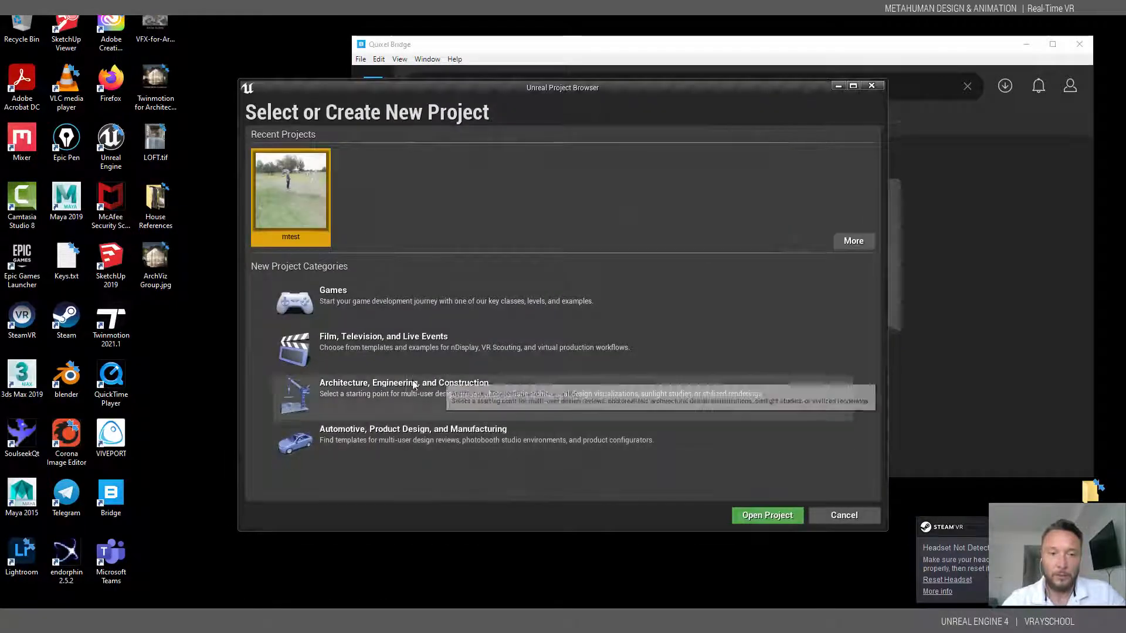
{"action": "left_click", "coordinate": [562, 390]}
{"action": "left_click", "coordinate": [692, 516]}
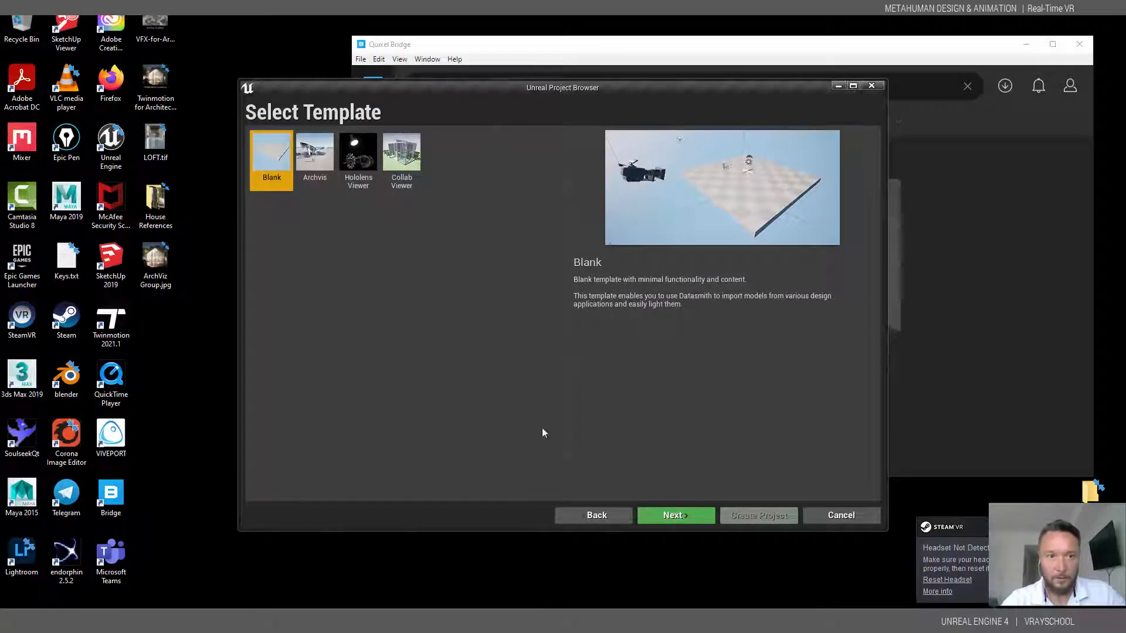
{"action": "left_click", "coordinate": [675, 516]}
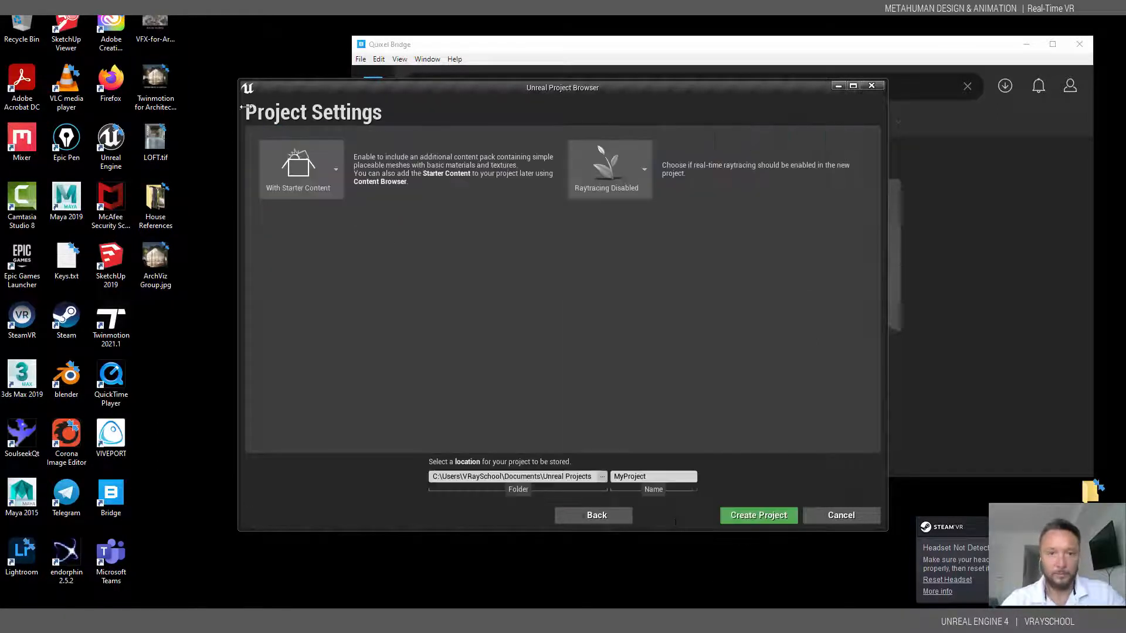
{"action": "left_click", "coordinate": [655, 477]}
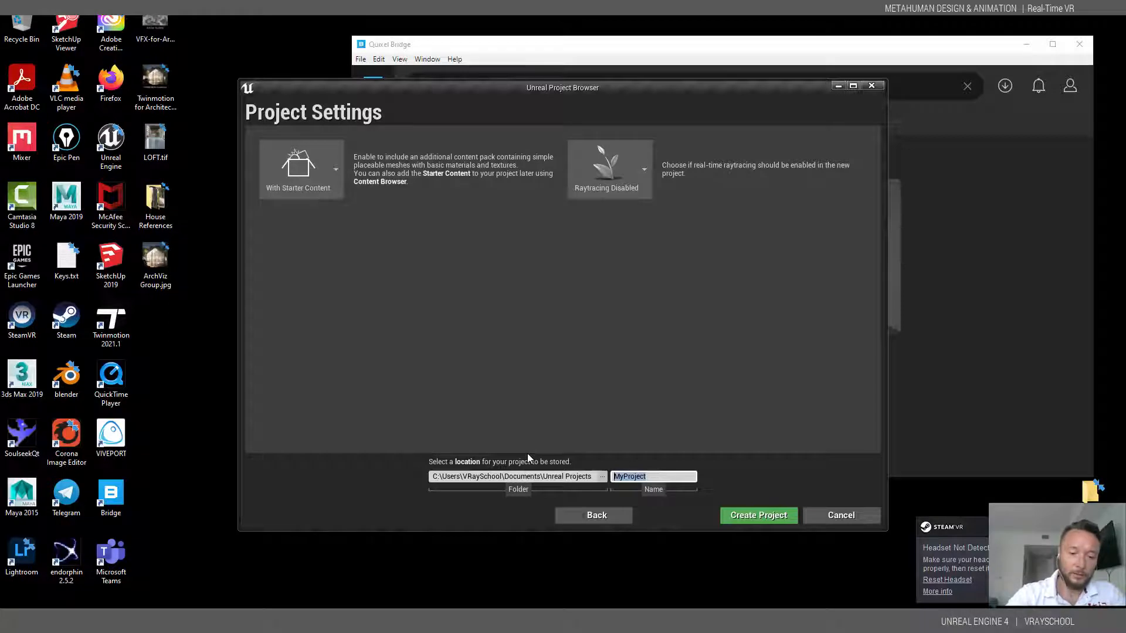
{"action": "type", "text": "Woman"}
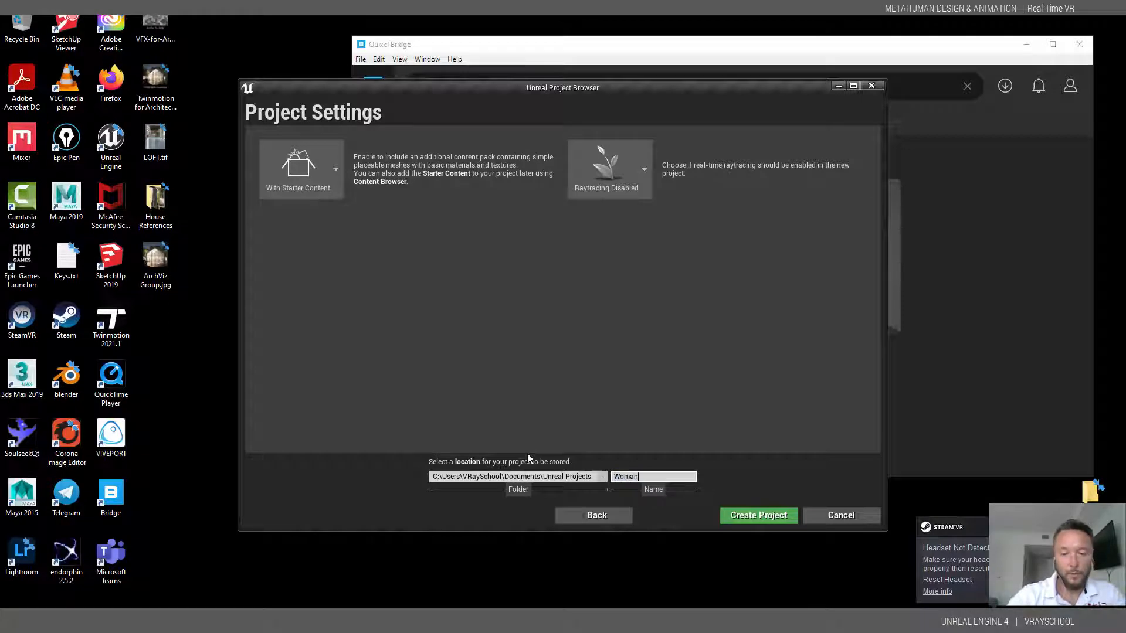
{"action": "left_click", "coordinate": [737, 517]}
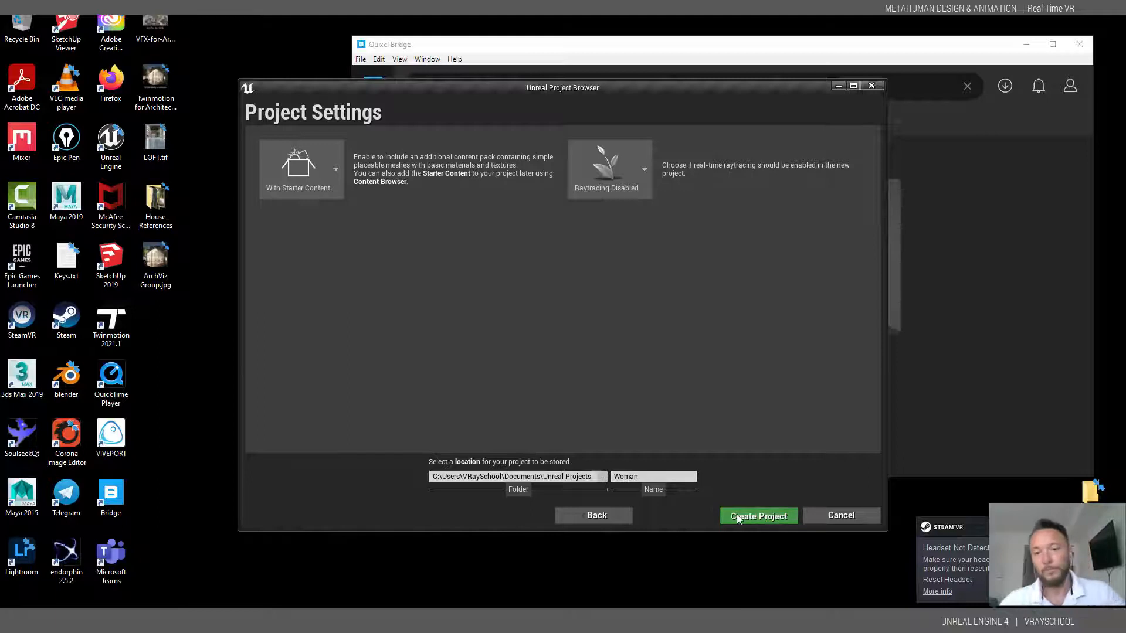
- Minimise Bridge to work in the new Unreal project, and display the project's assets in the Content Browser
{"action": "left_click", "coordinate": [701, 330]}
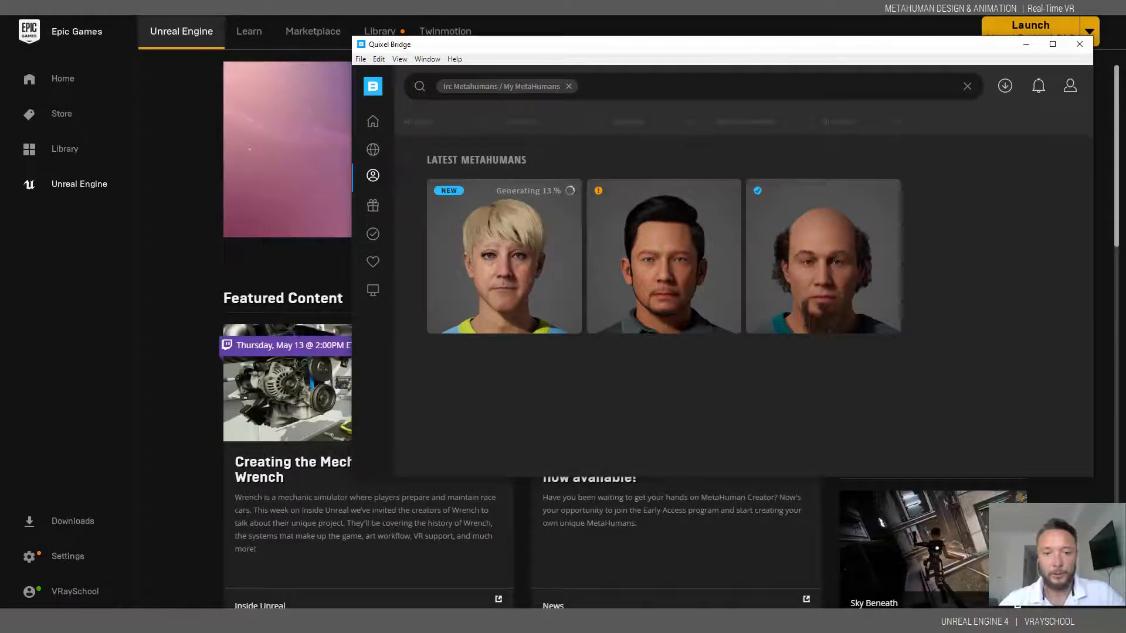
{"action": "left_click", "coordinate": [1027, 45]}
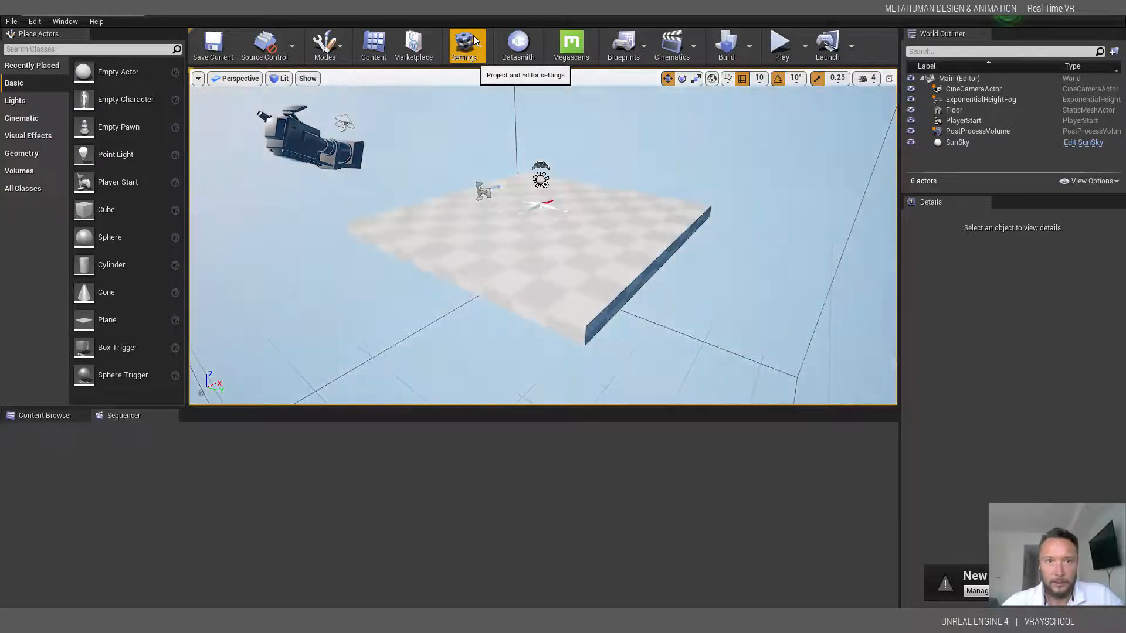
{"action": "left_click_drag", "start_coordinate": [579, 250], "coordinate": [721, 217], "text": "alt"}
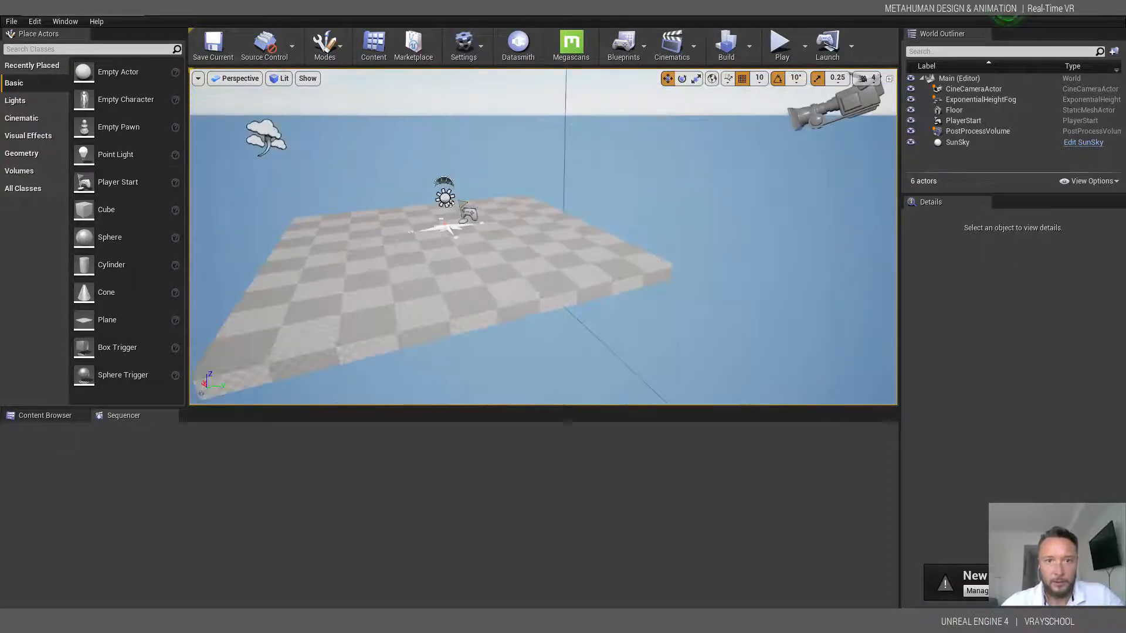
{"action": "scroll", "coordinate": [478, 244], "scroll_direction": "down", "scroll_amount": 2}
{"action": "left_click_drag", "start_coordinate": [410, 225], "coordinate": [650, 223], "text": "alt"}
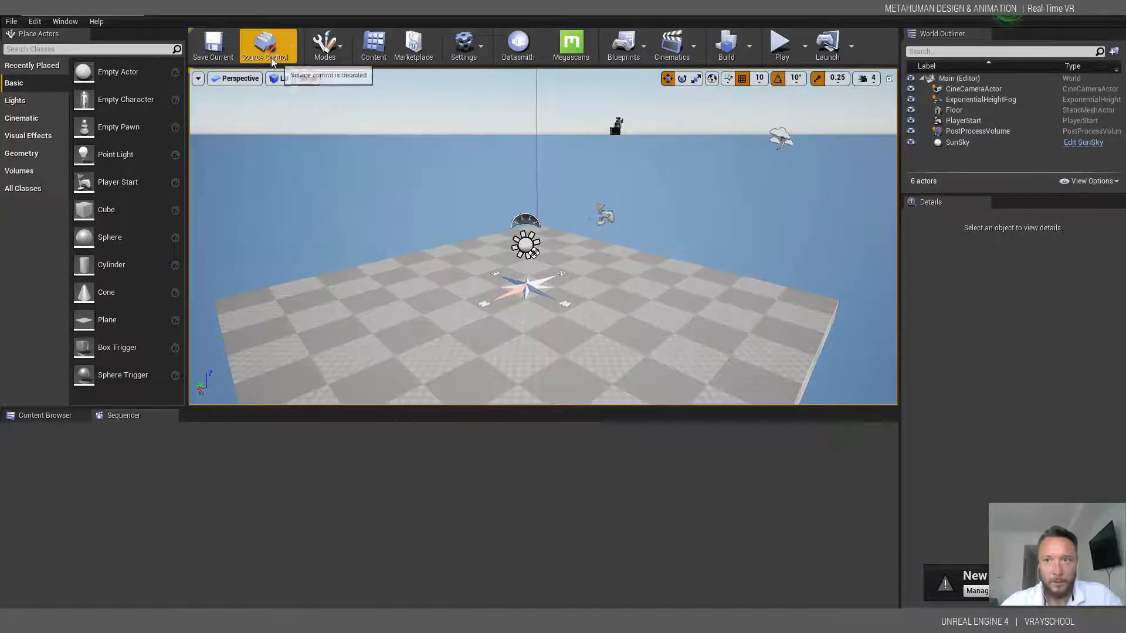
{"action": "left_click", "coordinate": [24, 417]}
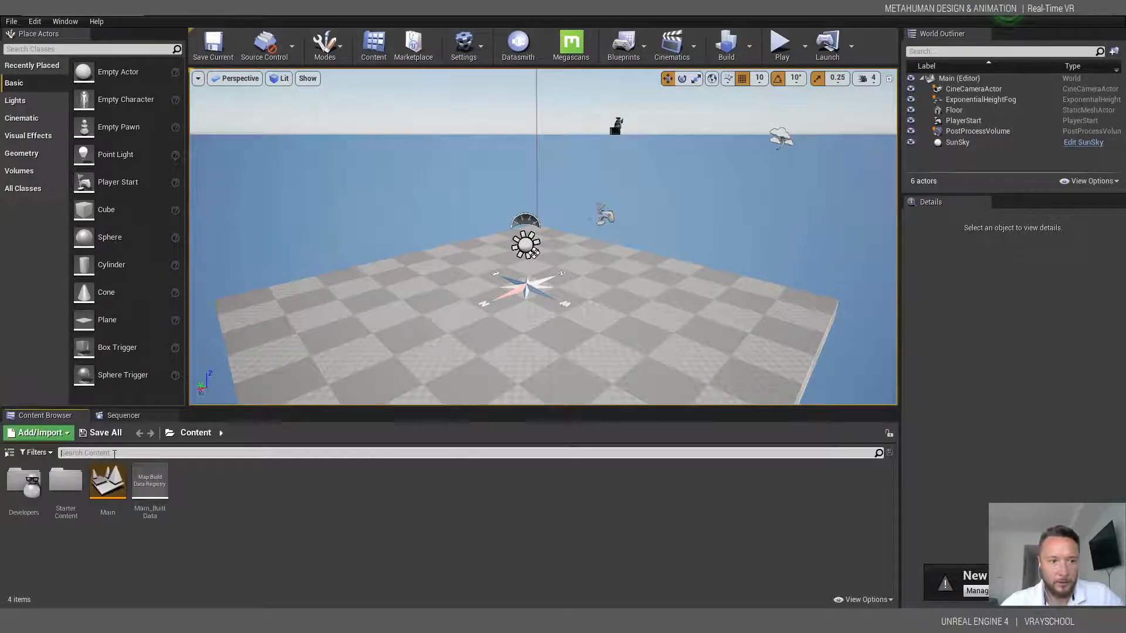
{"action": "left_click", "coordinate": [114, 451]}
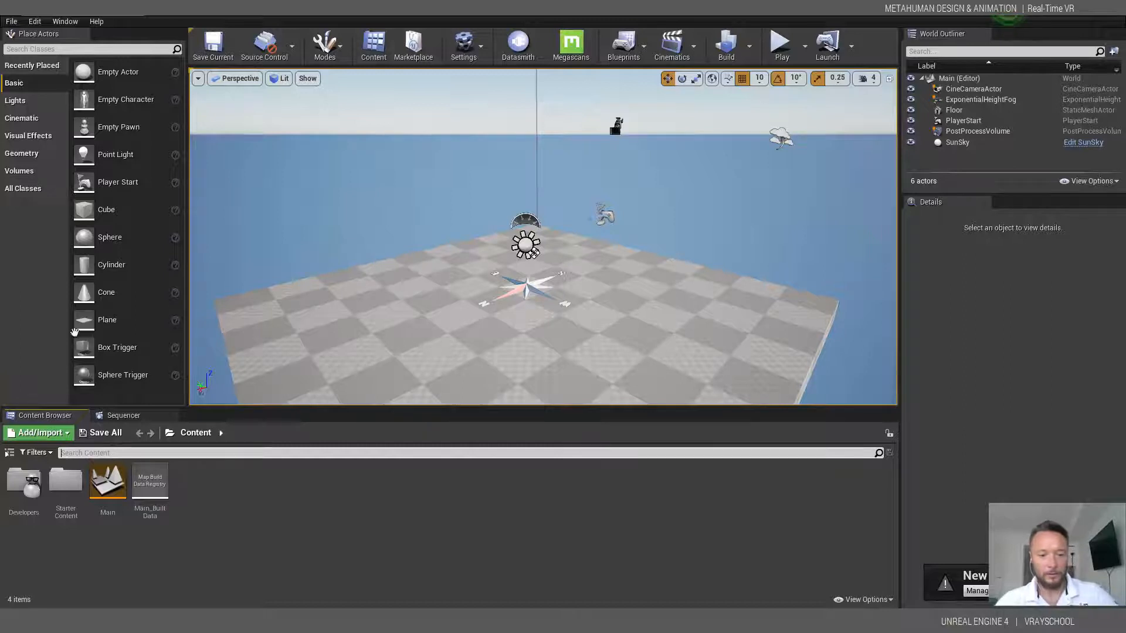
- Find the HDRI Backdrop actor by searching for "hdr" and place it near the centre of the floor
{"action": "left_click", "coordinate": [101, 48]}
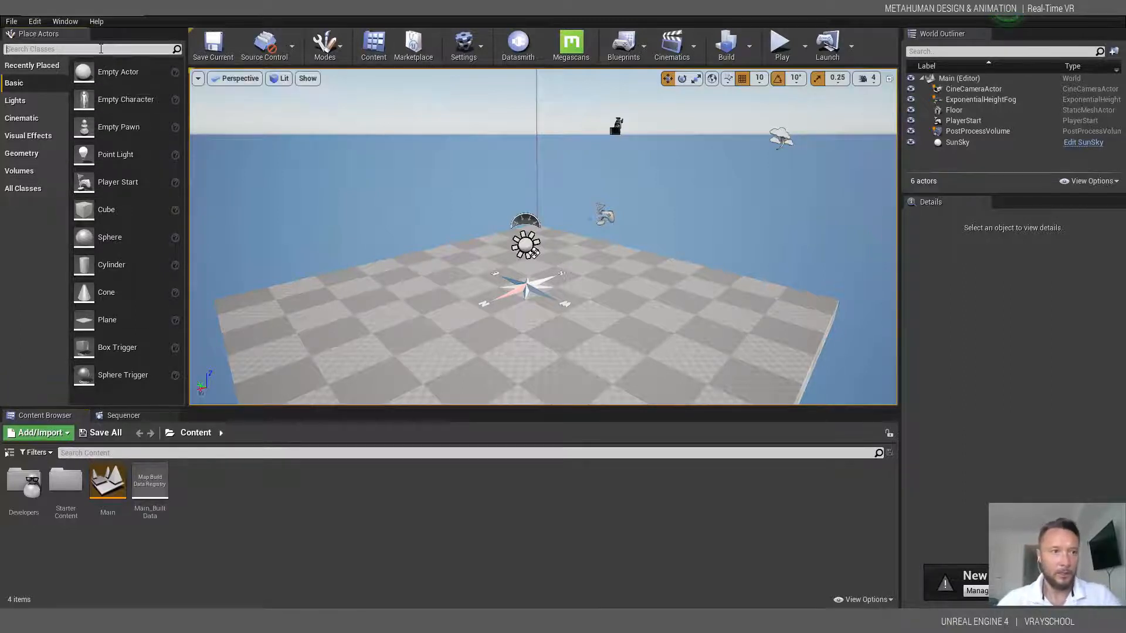
{"action": "type", "text": "hdri"}
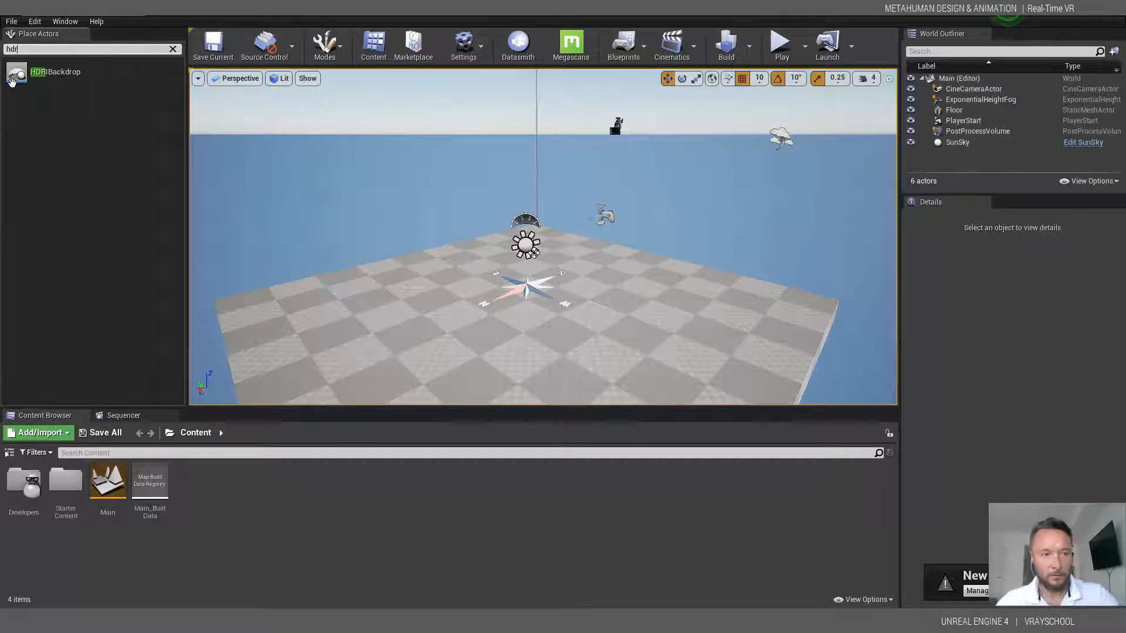
{"action": "left_click_drag", "start_coordinate": [11, 82], "coordinate": [496, 293]}
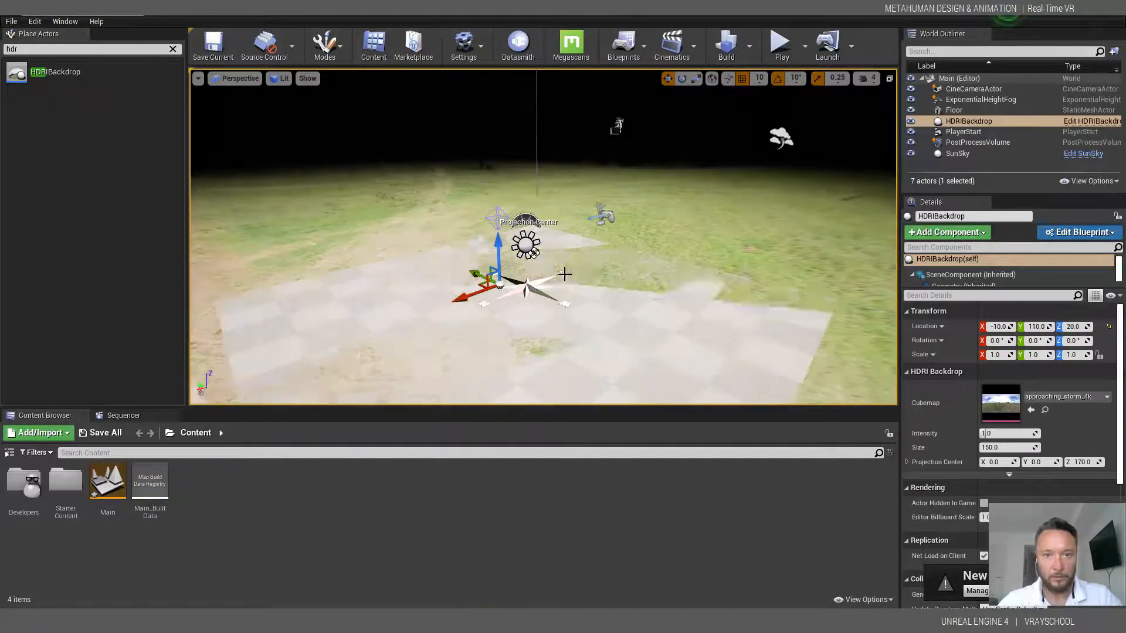
- Delete the template Floor and the SunSky actor from the level, keeping the HDRI Backdrop
{"action": "left_click_drag", "start_coordinate": [578, 276], "coordinate": [573, 370], "text": "alt"}
{"action": "left_click", "coordinate": [572, 369]}
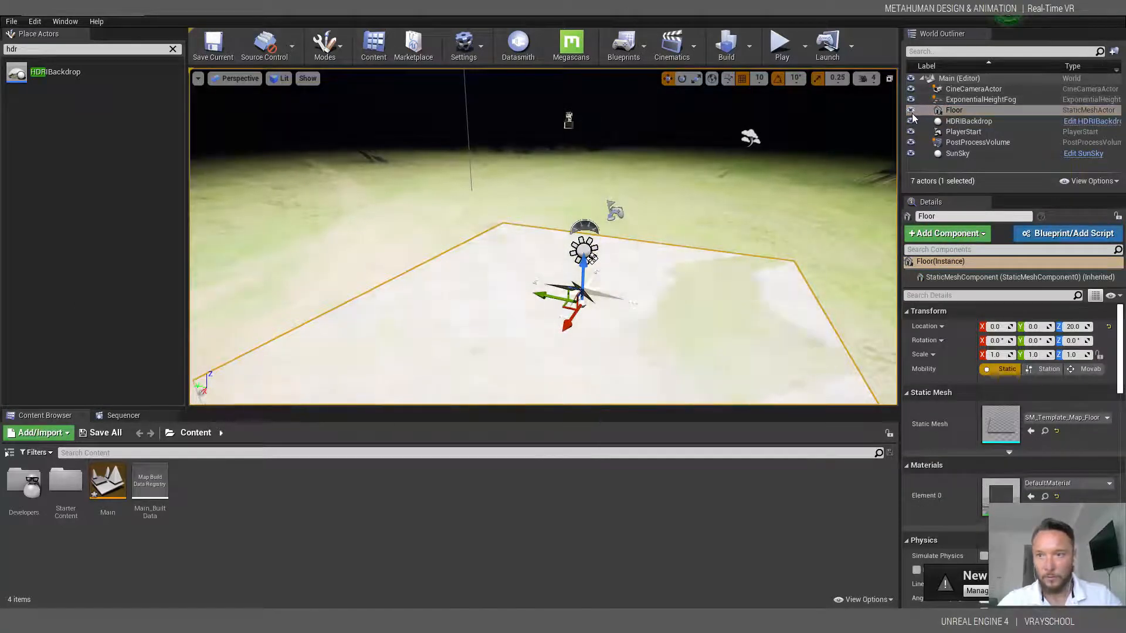
{"action": "key", "text": "Delete"}
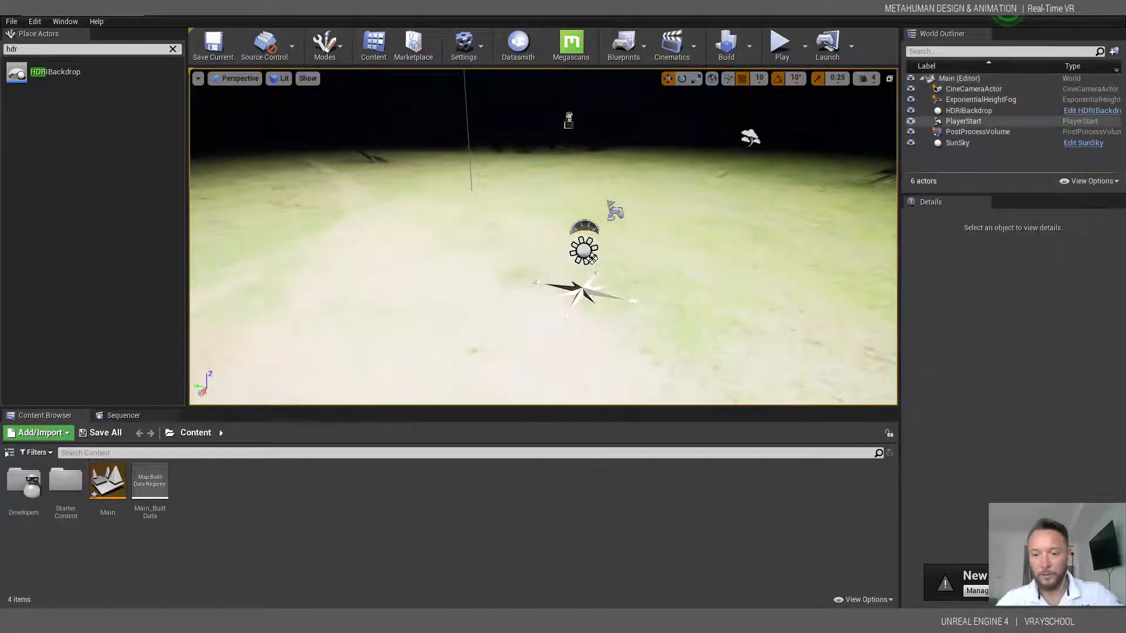
{"action": "left_click", "coordinate": [965, 144]}
{"action": "key", "text": "Delete"}
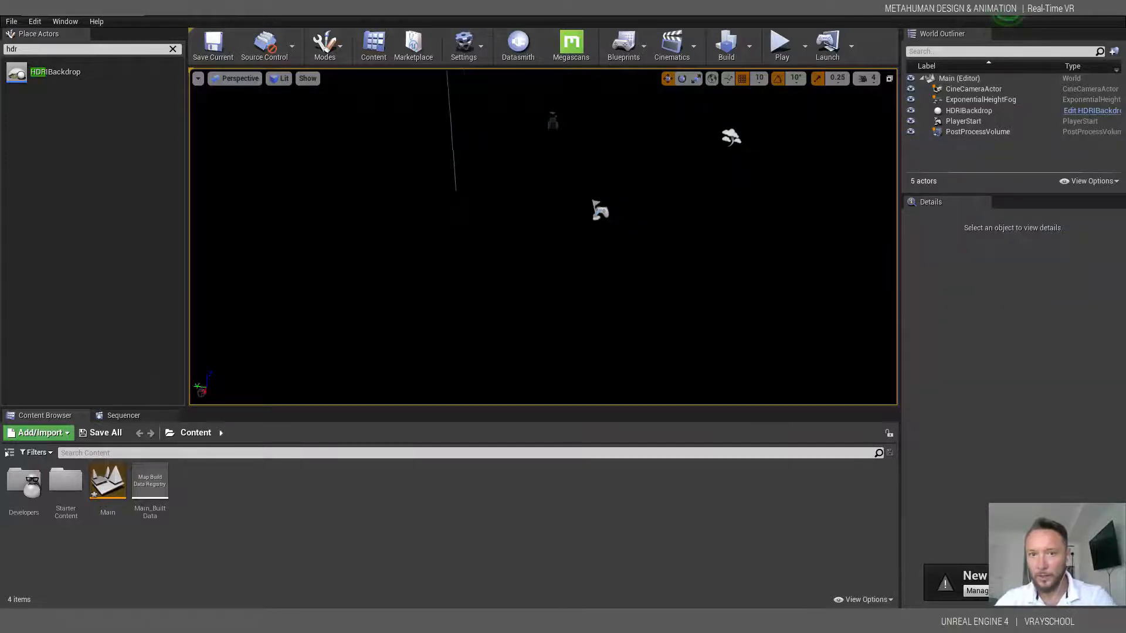
- Play-test the level and fly around the viewport to examine the HDRI environment and ground
{"action": "right_click_drag", "start_coordinate": [543, 237], "coordinate": [475, 229]}
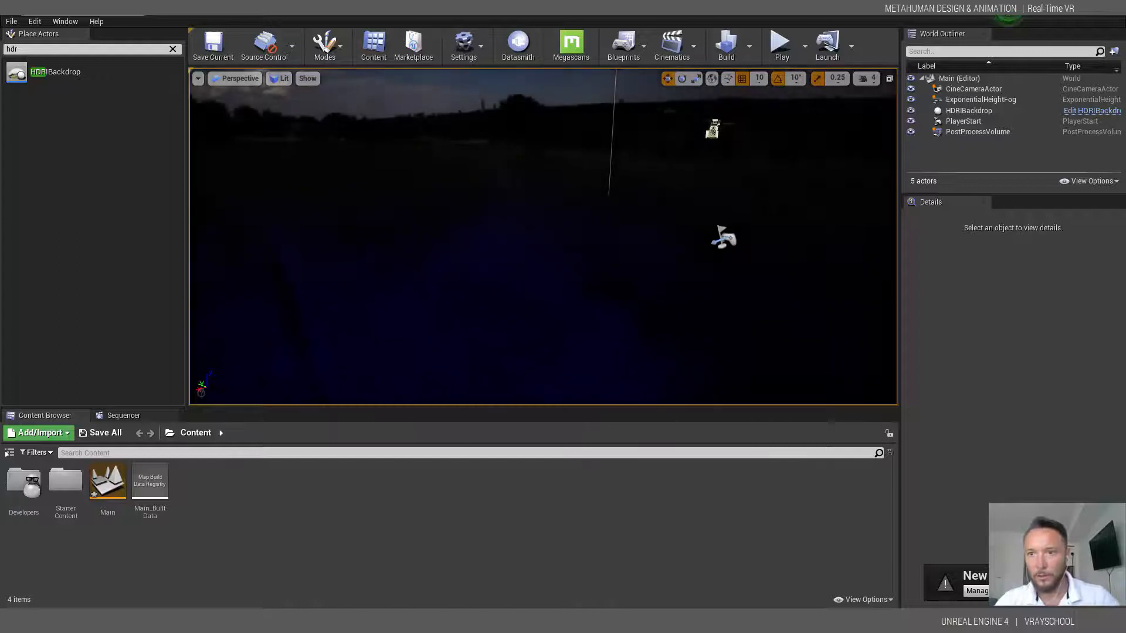
{"action": "right_click_drag", "start_coordinate": [475, 228], "coordinate": [580, 230]}
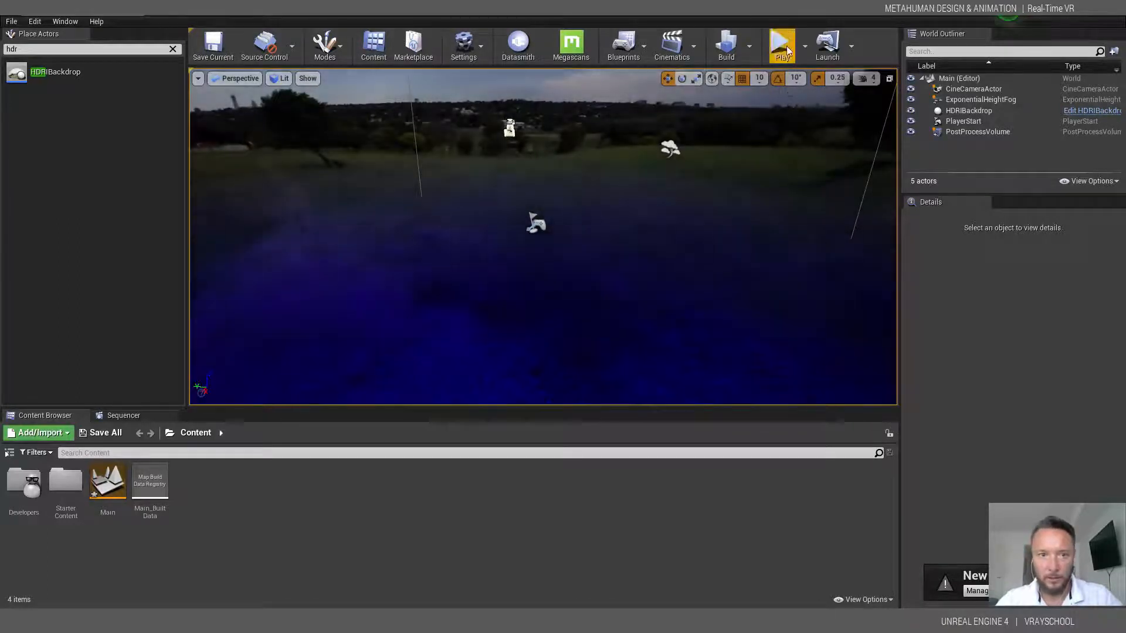
{"action": "left_click", "coordinate": [781, 44]}
{"action": "left_click", "coordinate": [623, 257]}
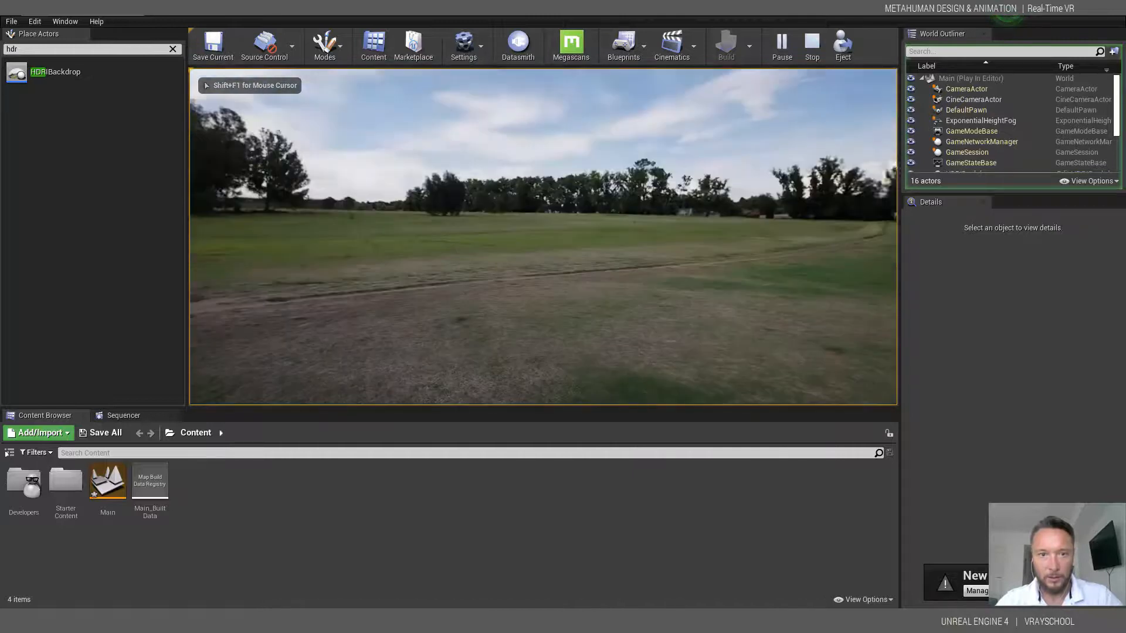
{"action": "key", "text": "Escape"}
{"action": "right_click_drag", "start_coordinate": [635, 275], "coordinate": [381, 254]}
{"action": "key", "text": "s"}
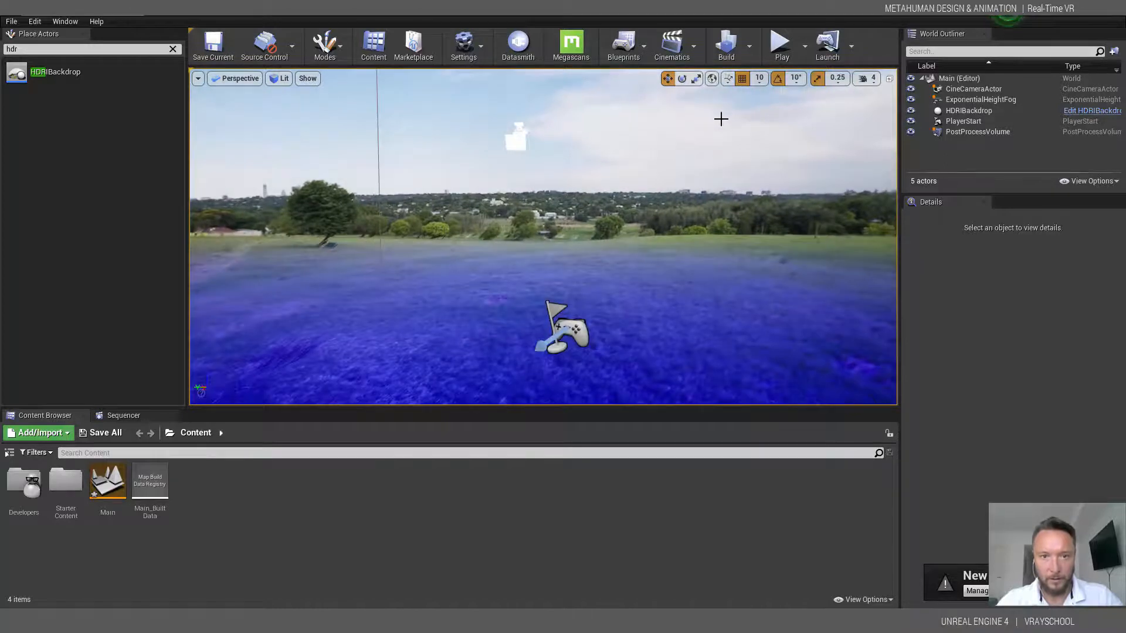
{"action": "key", "text": "d"}
{"action": "mouse_move", "coordinate": [573, 293]}
{"action": "right_mouse_down"}
{"action": "mouse_move", "coordinate": [485, 294]}
{"action": "mouse_move", "coordinate": [584, 294]}
{"action": "mouse_move", "coordinate": [571, 284]}
{"action": "right_mouse_up"}
{"action": "key", "text": "a"}
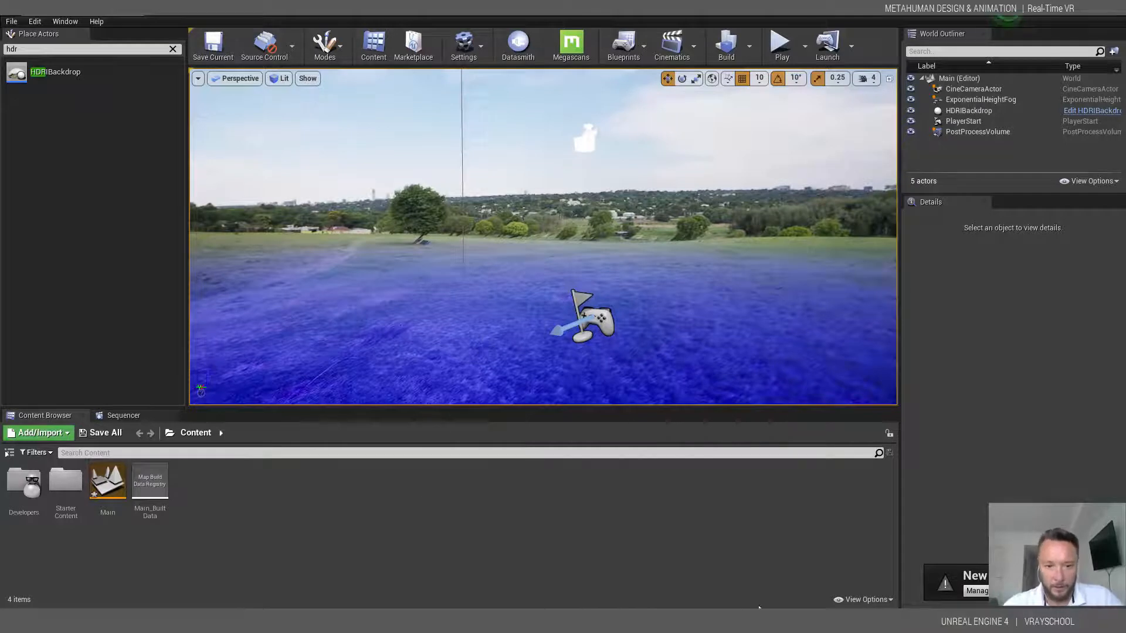
- Switch to Quixel Bridge and export the already downloaded bald MetaHuman with the goatee to Unreal Engine
{"action": "key", "text": "alt+Tab"}
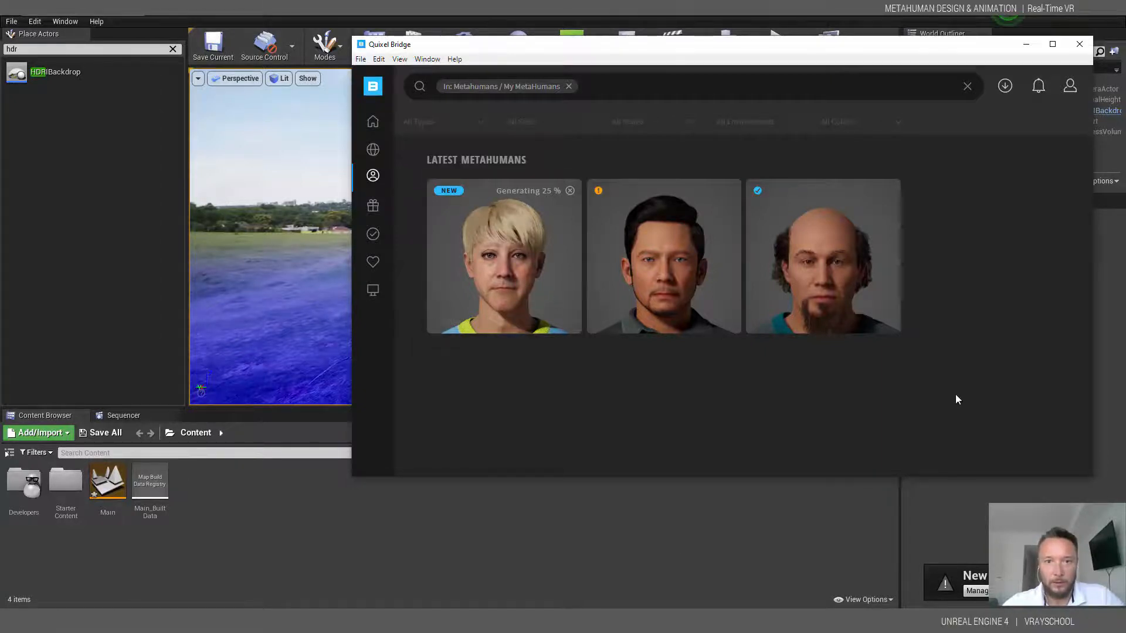
{"action": "left_click", "coordinate": [888, 193]}
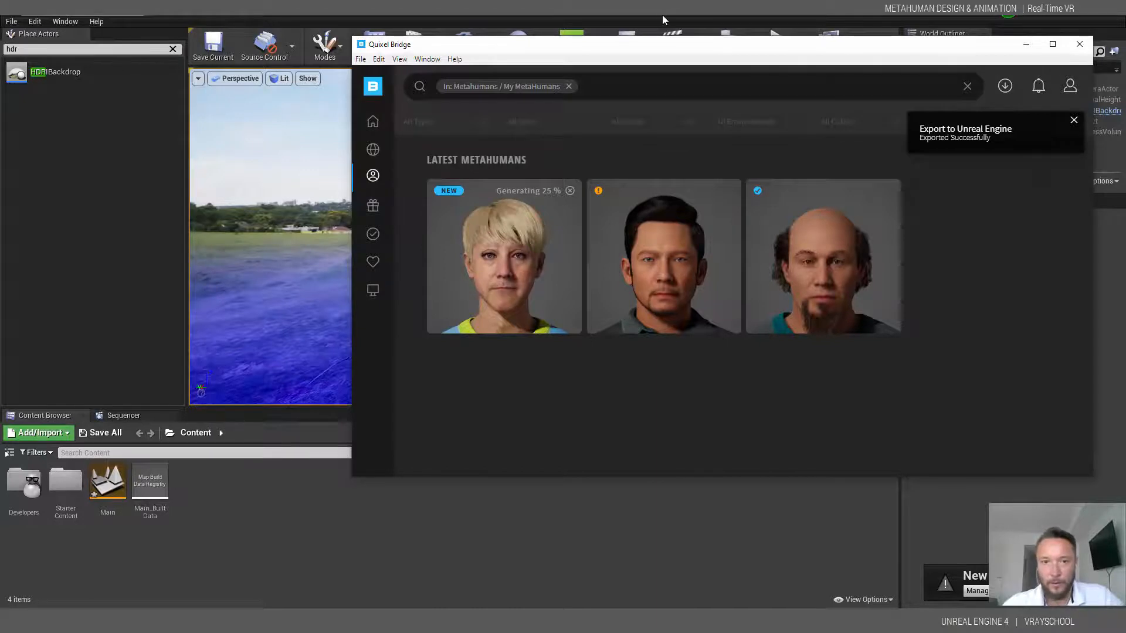
- Return to Unreal Engine and enable all missing plugins and project settings required by the exported MetaHuman
{"action": "left_click", "coordinate": [1026, 44]}
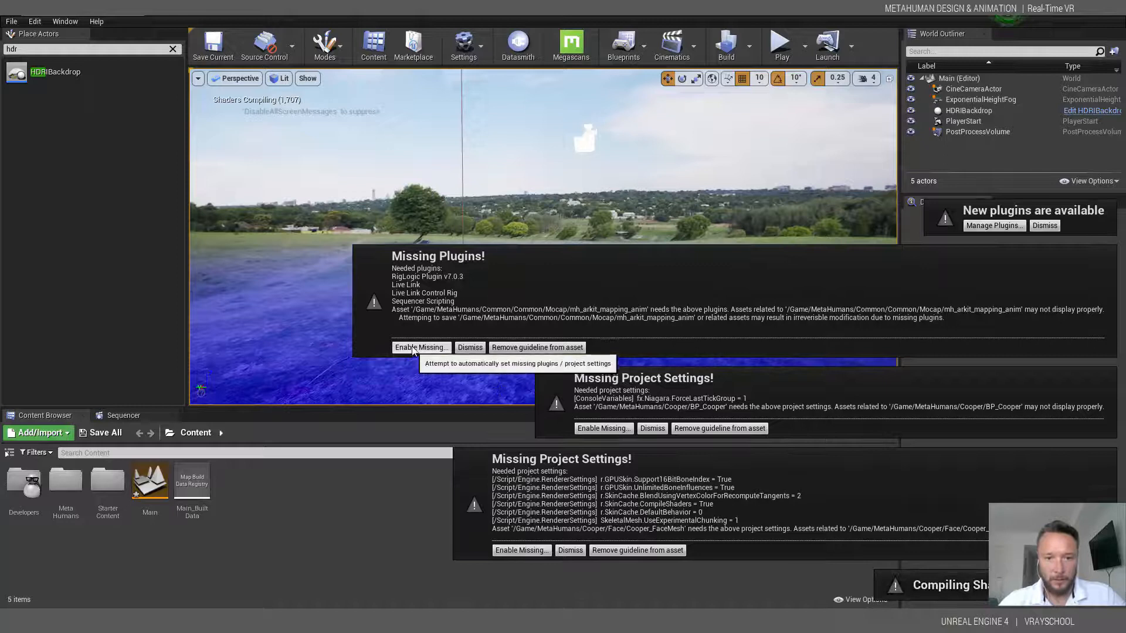
{"action": "left_click", "coordinate": [421, 360]}
{"action": "left_click", "coordinate": [587, 429]}
{"action": "left_click", "coordinate": [528, 552]}
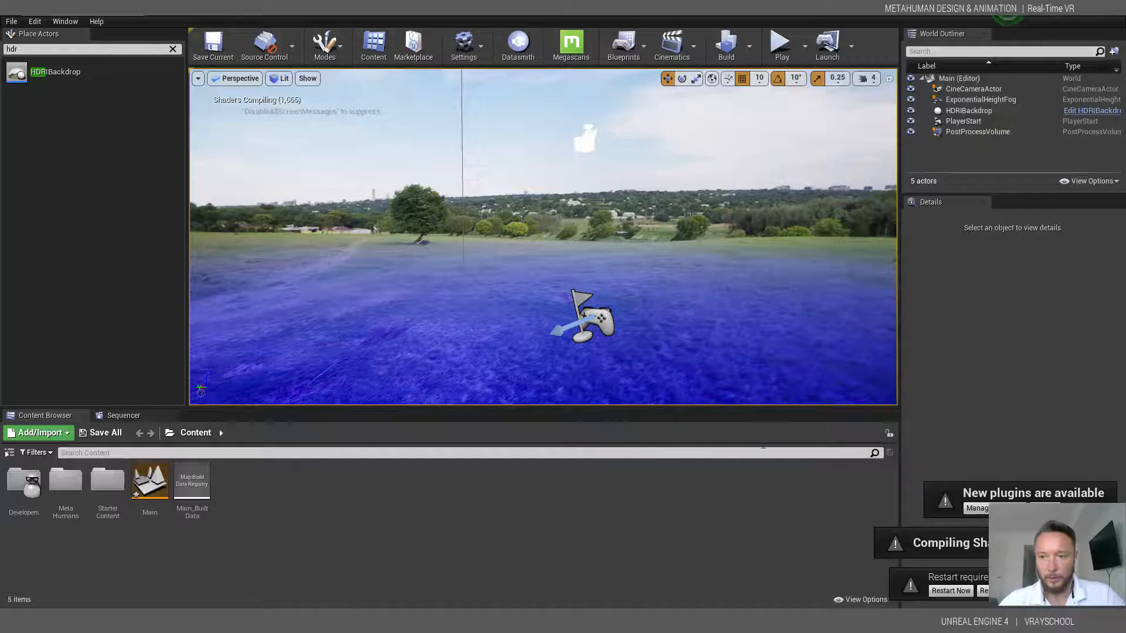
- Restart the editor to apply the new plugins and settings, saving the Main level
{"action": "left_click", "coordinate": [944, 590]}
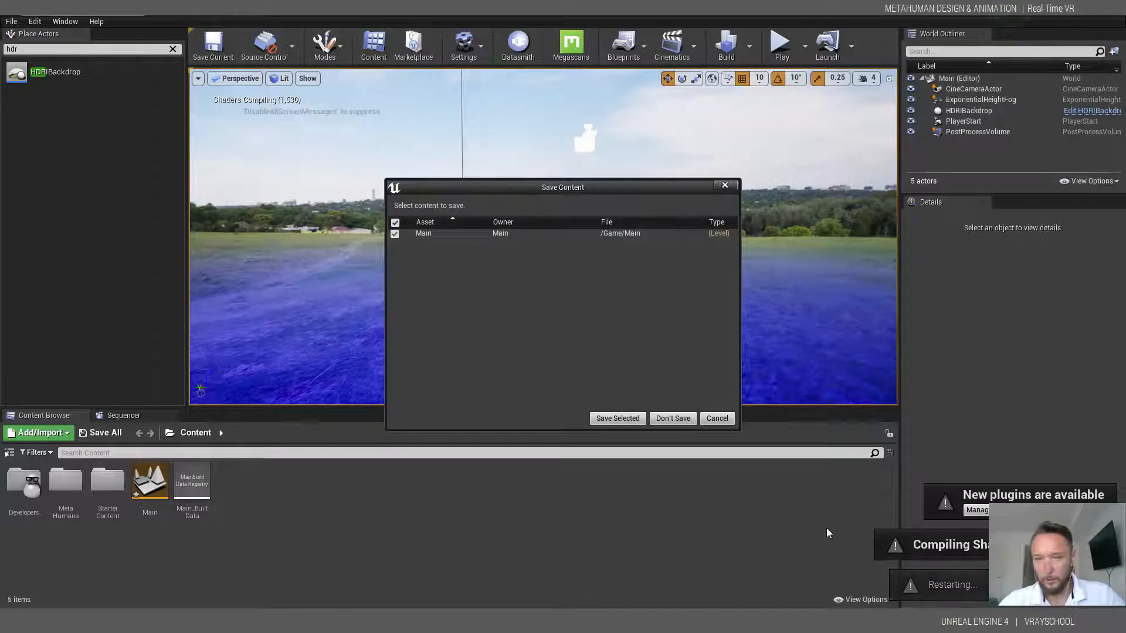
{"action": "left_click", "coordinate": [617, 419]}
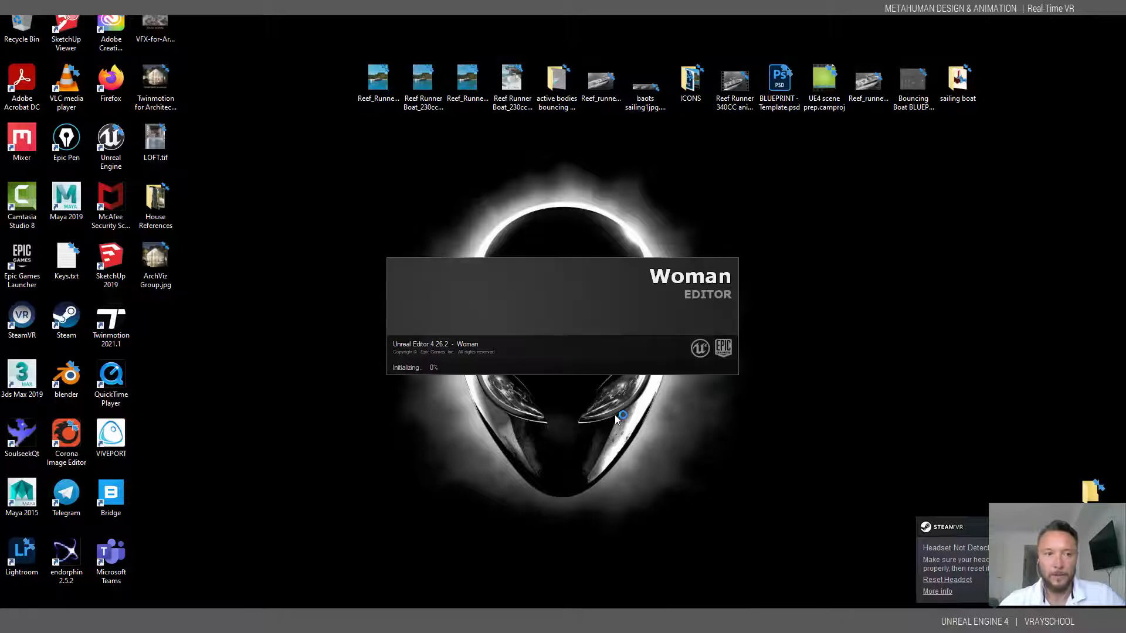
{"action": "left_click", "coordinate": [692, 333]}
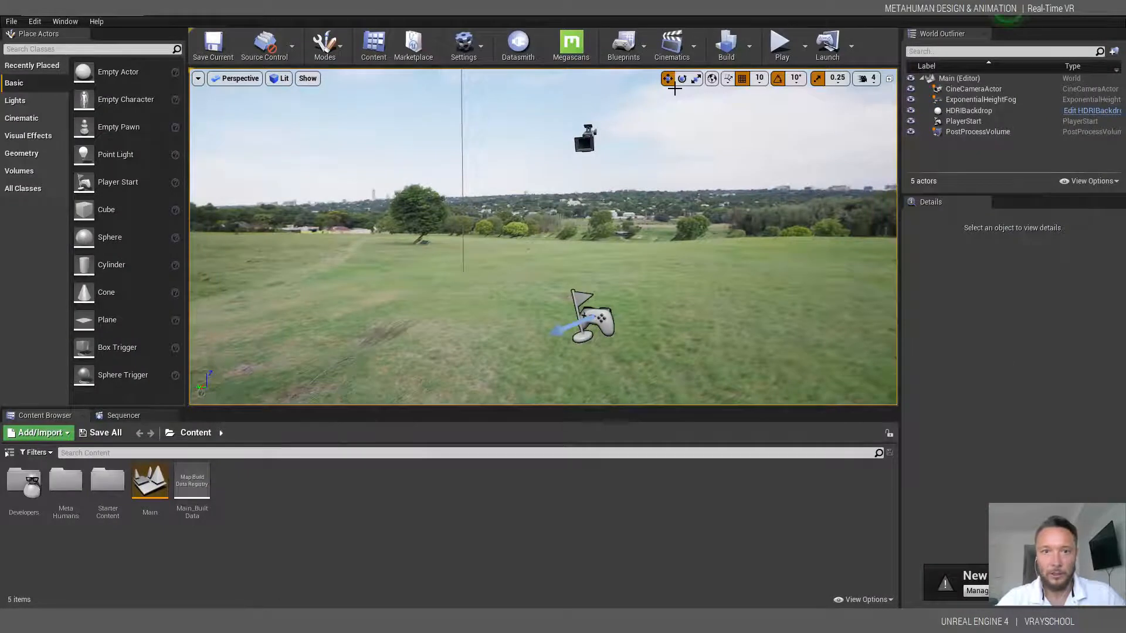
- Open the BP_Cooper Blueprint from the Cooper folder inside Content/MetaHumans
{"action": "right_click_drag", "start_coordinate": [582, 240], "coordinate": [642, 237]}
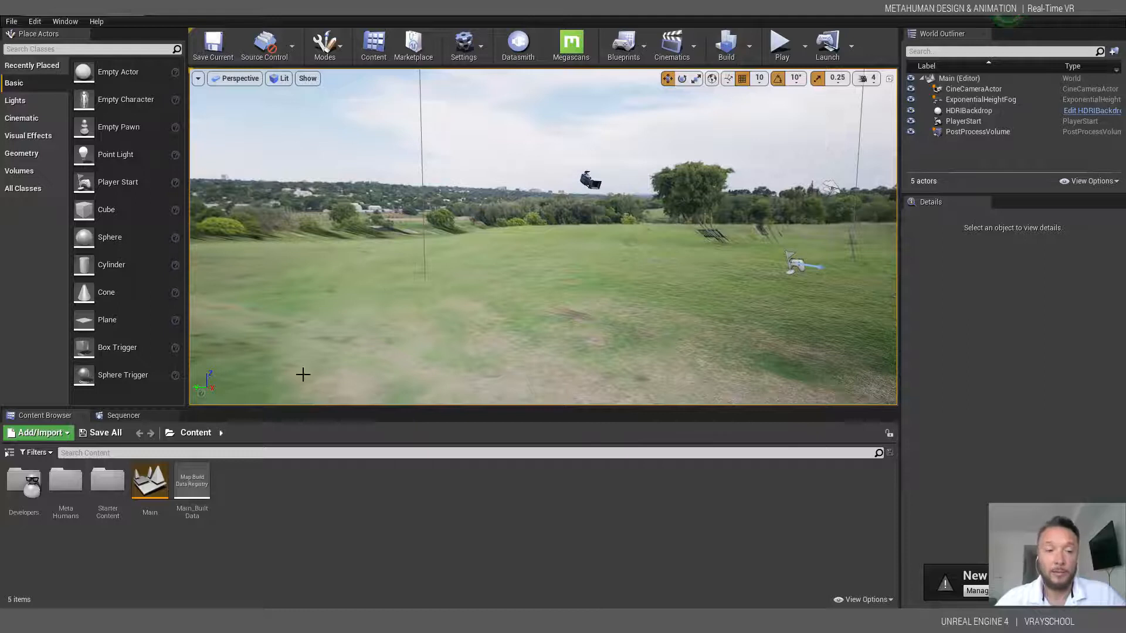
{"action": "right_click_drag", "start_coordinate": [611, 287], "coordinate": [598, 287]}
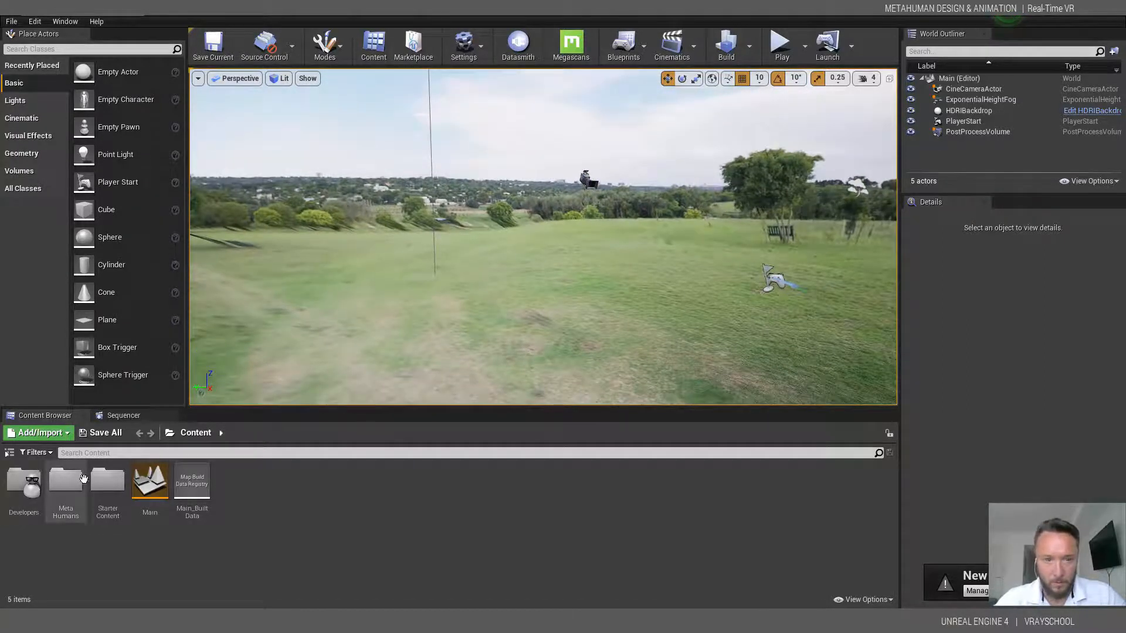
{"action": "double_click", "coordinate": [65, 481]}
{"action": "left_click", "coordinate": [68, 480]}
{"action": "double_click", "coordinate": [68, 479]}
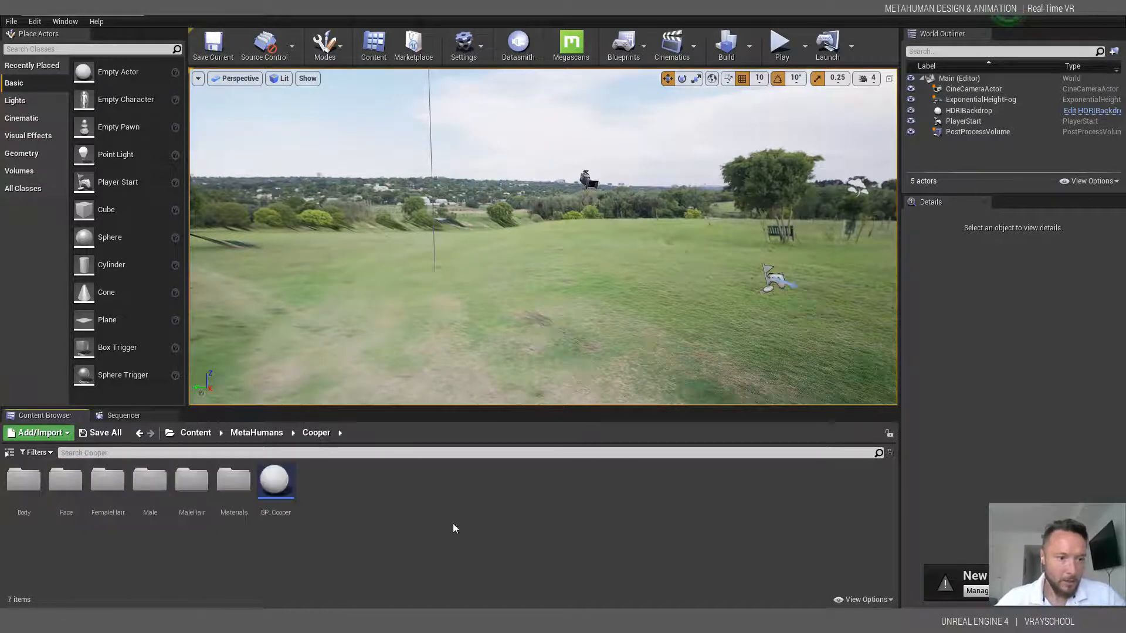
{"action": "left_click", "coordinate": [286, 481]}
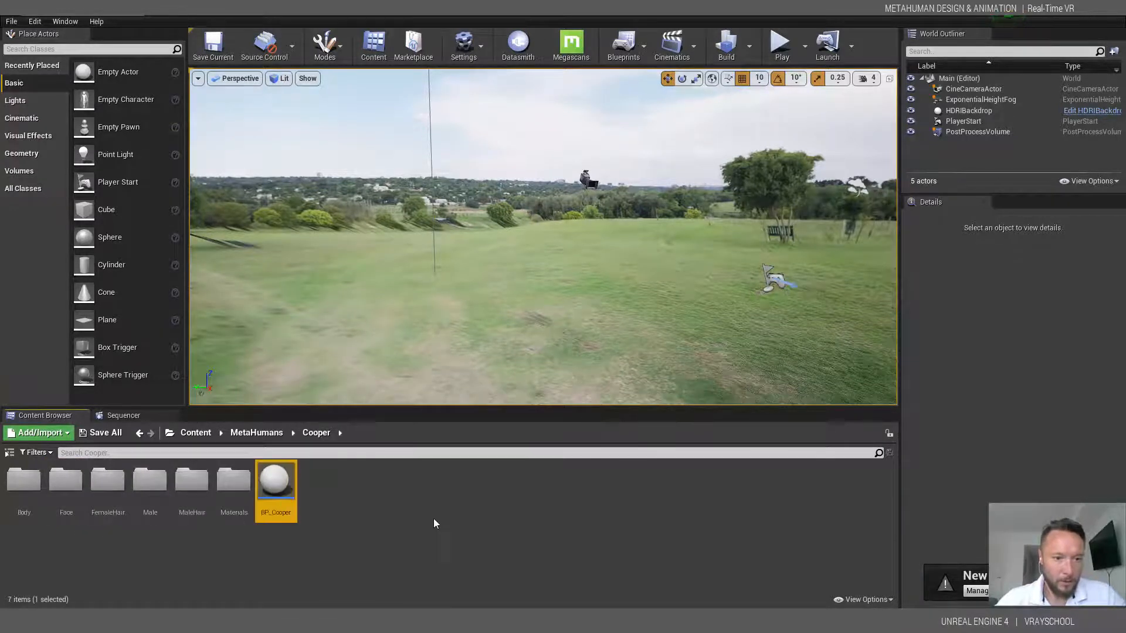
{"action": "double_click", "coordinate": [271, 483]}
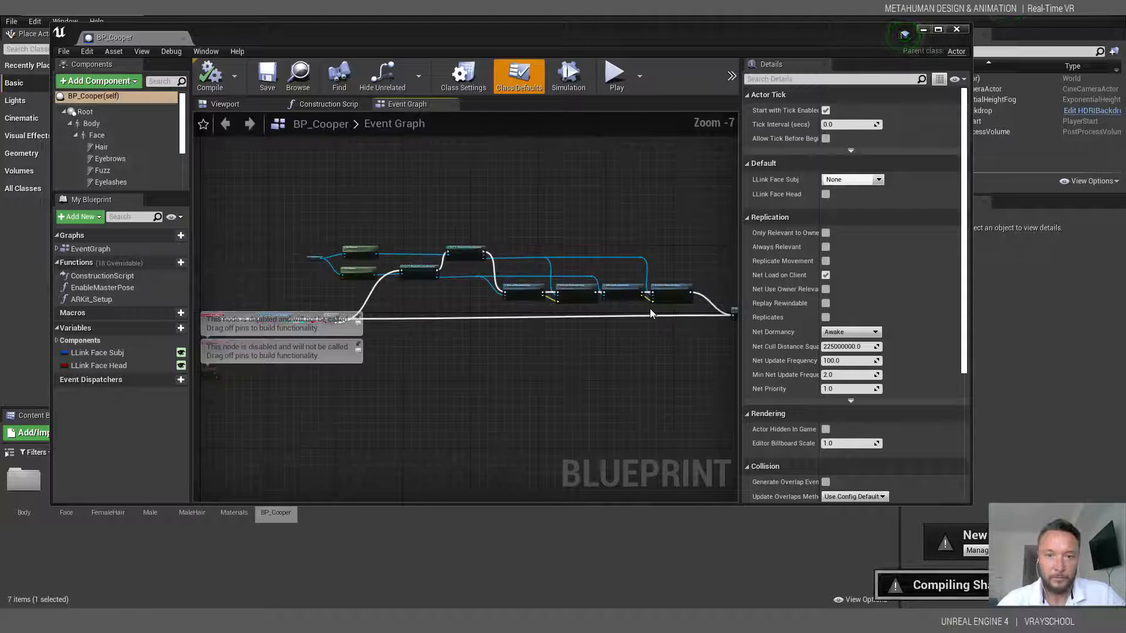
- Examine the Cooper character's body, face and hair in the Blueprint's 3D preview
{"action": "left_click", "coordinate": [326, 104]}
{"action": "left_click", "coordinate": [240, 108]}
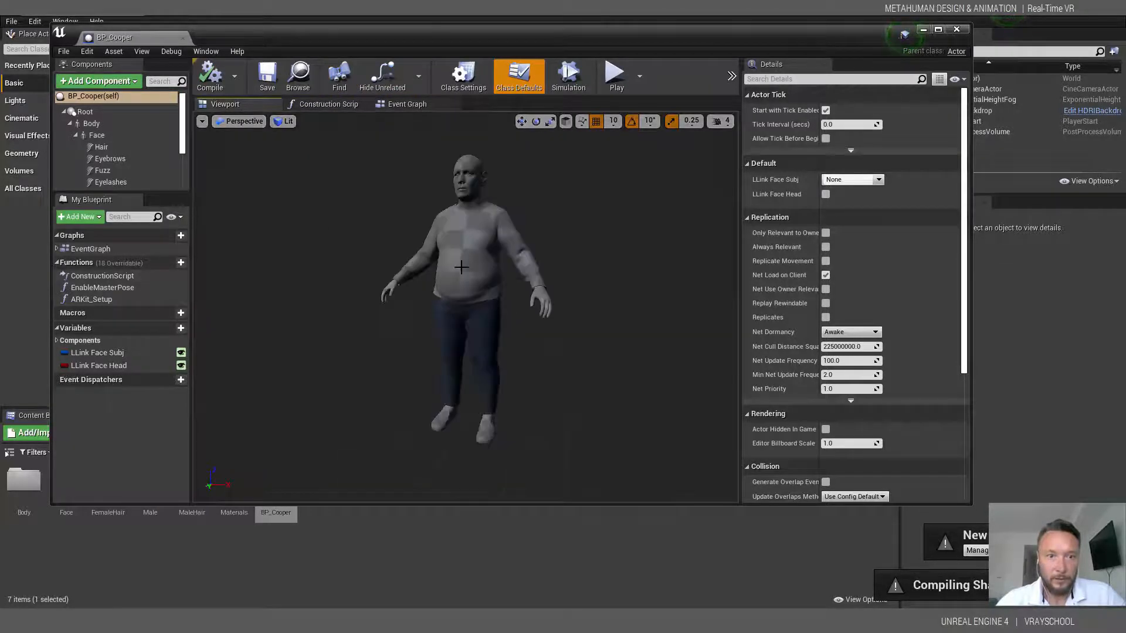
{"action": "right_click_drag", "start_coordinate": [415, 256], "coordinate": [497, 256]}
{"action": "right_click_drag", "start_coordinate": [349, 250], "coordinate": [266, 243]}
{"action": "scroll", "coordinate": [349, 250], "scroll_direction": "up", "scroll_amount": 3}
{"action": "scroll", "coordinate": [485, 254], "scroll_direction": "up", "scroll_amount": 5}
{"action": "scroll", "coordinate": [595, 408], "scroll_direction": "down", "scroll_amount": 5}
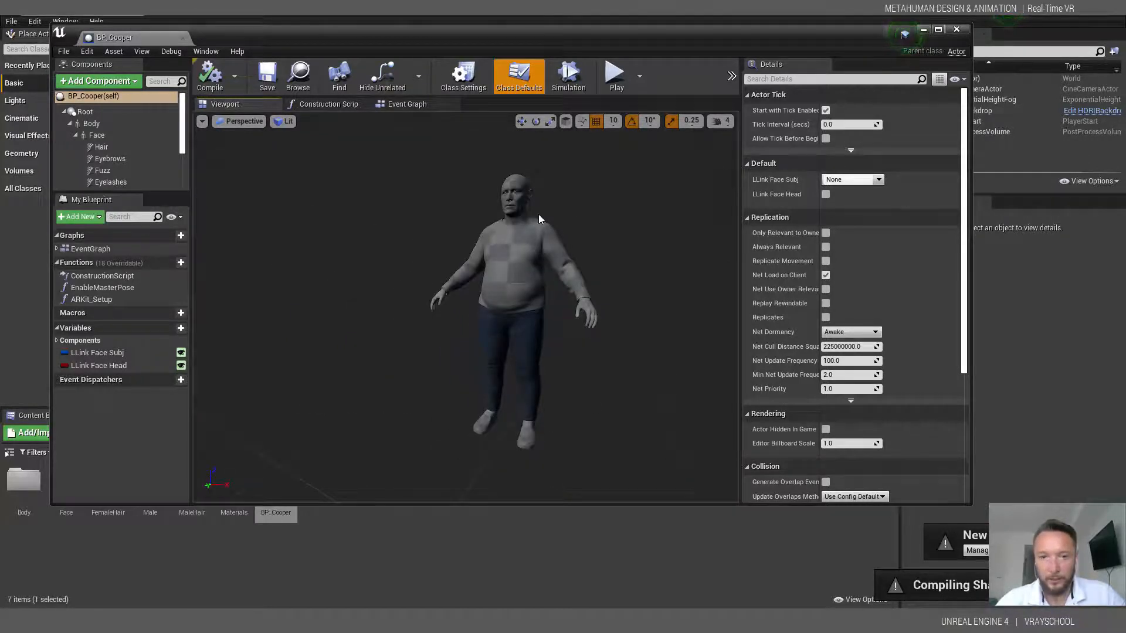
{"action": "scroll", "coordinate": [538, 214], "scroll_direction": "down", "scroll_amount": 4}
{"action": "mouse_move", "coordinate": [538, 214]}
{"action": "right_mouse_down"}
{"action": "mouse_move", "coordinate": [595, 222]}
{"action": "mouse_move", "coordinate": [559, 217]}
{"action": "right_mouse_up"}
{"action": "scroll", "coordinate": [485, 239], "scroll_direction": "up", "scroll_amount": 5}
{"action": "scroll", "coordinate": [472, 236], "scroll_direction": "down", "scroll_amount": 3}
{"action": "mouse_move", "coordinate": [473, 236]}
{"action": "middle_mouse_down"}
{"action": "mouse_move", "coordinate": [486, 188]}
{"action": "mouse_move", "coordinate": [485, 241]}
{"action": "middle_mouse_up"}
{"action": "middle_click_drag", "start_coordinate": [566, 328], "coordinate": [567, 401]}
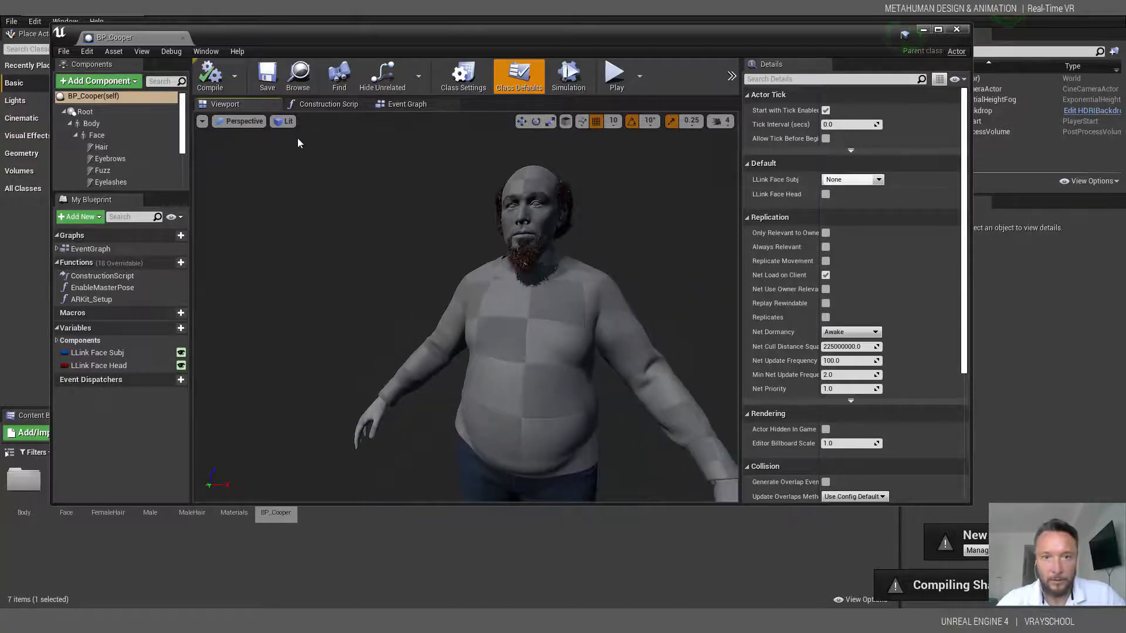
- Examine the node network in BP_Cooper's Event Graph and close the Blueprint editor
{"action": "left_click", "coordinate": [329, 106]}
{"action": "left_click", "coordinate": [413, 105]}
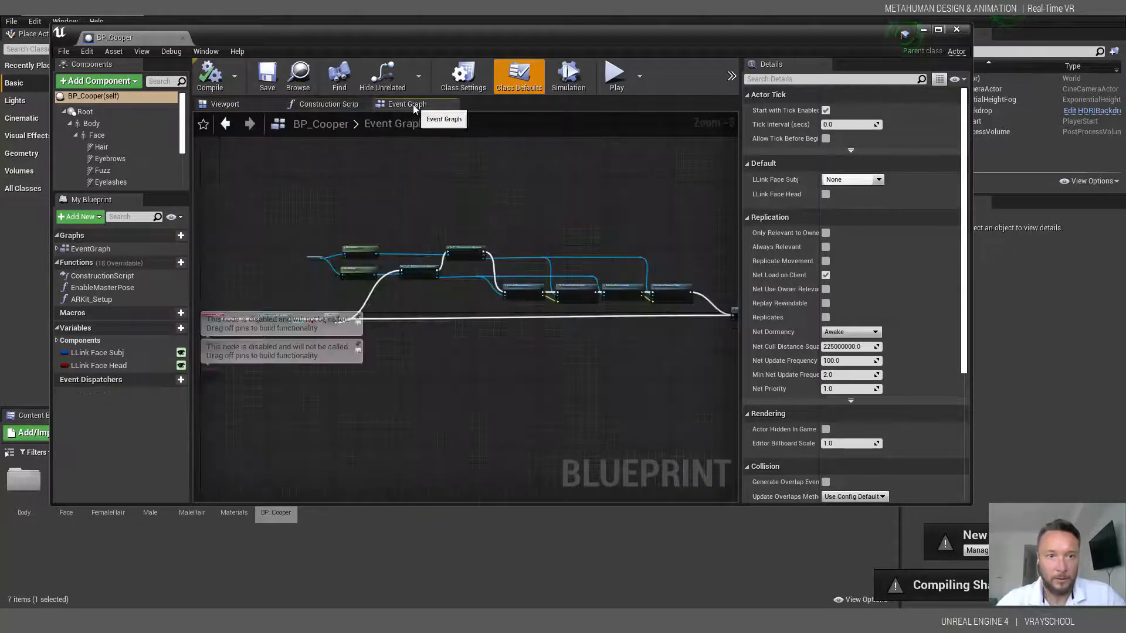
{"action": "scroll", "coordinate": [636, 311], "scroll_direction": "up", "scroll_amount": 2}
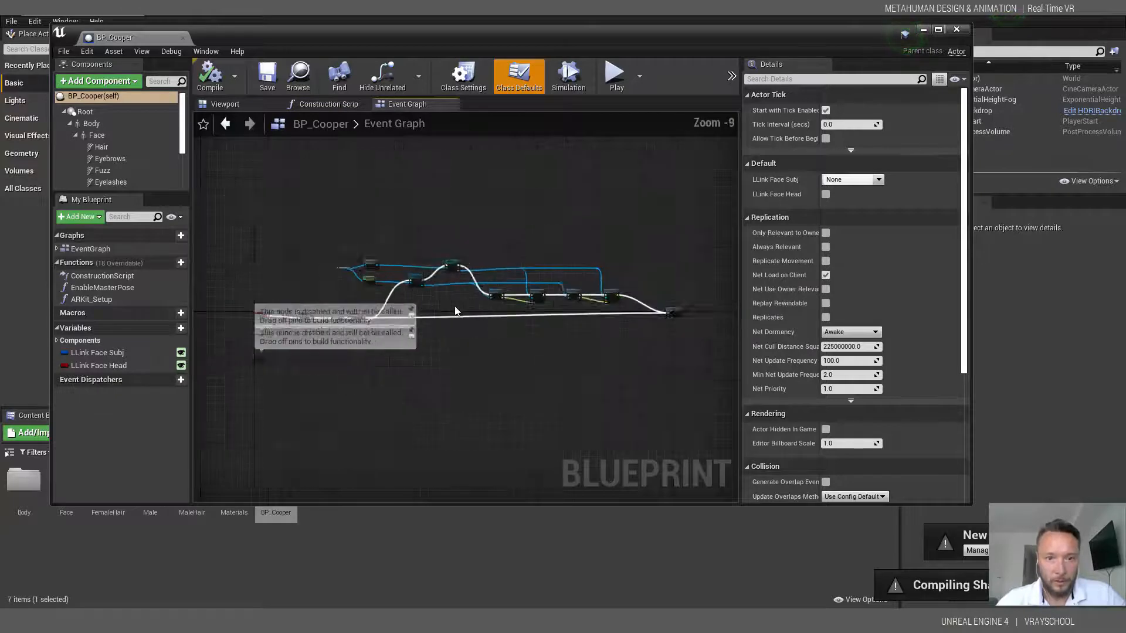
{"action": "scroll", "coordinate": [669, 270], "scroll_direction": "up", "scroll_amount": 2}
{"action": "scroll", "coordinate": [602, 320], "scroll_direction": "down", "scroll_amount": 2}
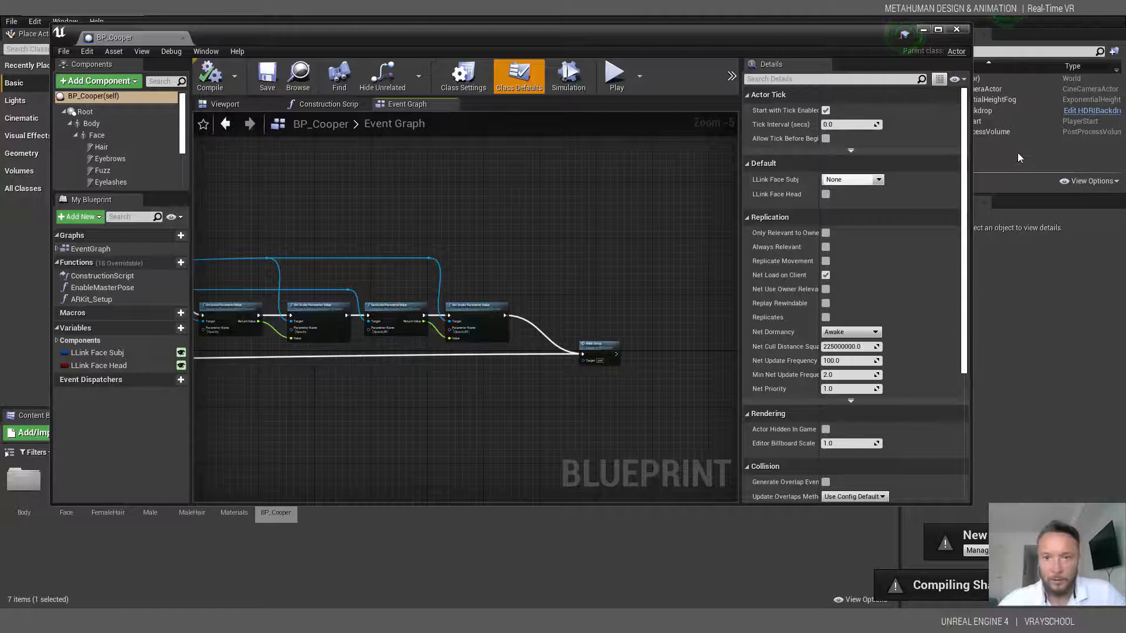
{"action": "left_click_drag", "start_coordinate": [685, 52], "coordinate": [770, 50]}
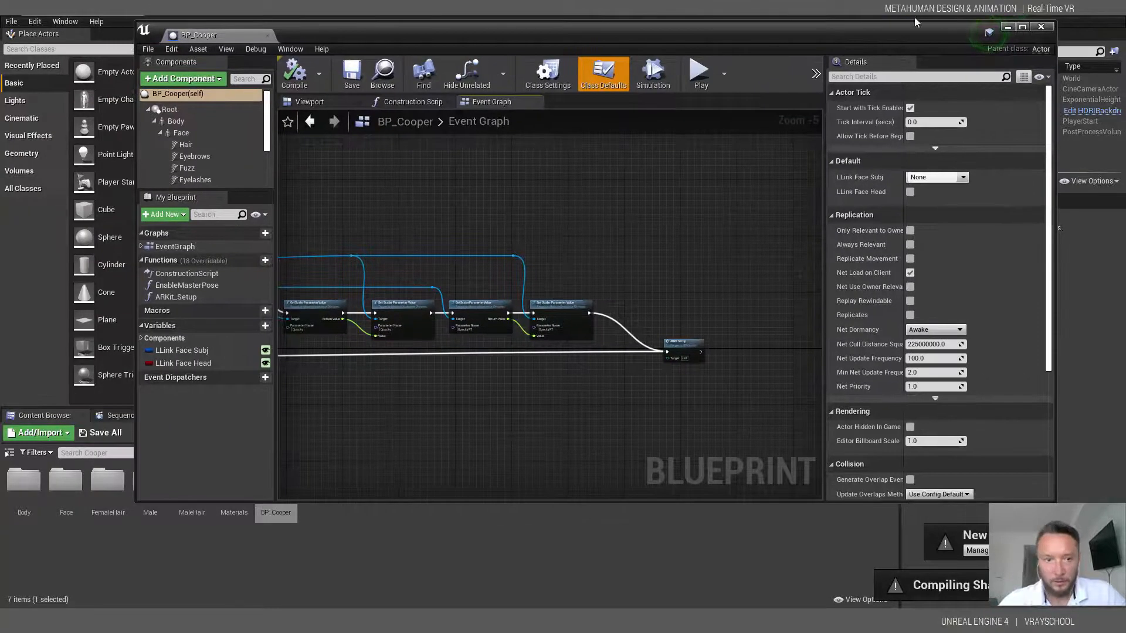
{"action": "left_click", "coordinate": [1040, 27]}
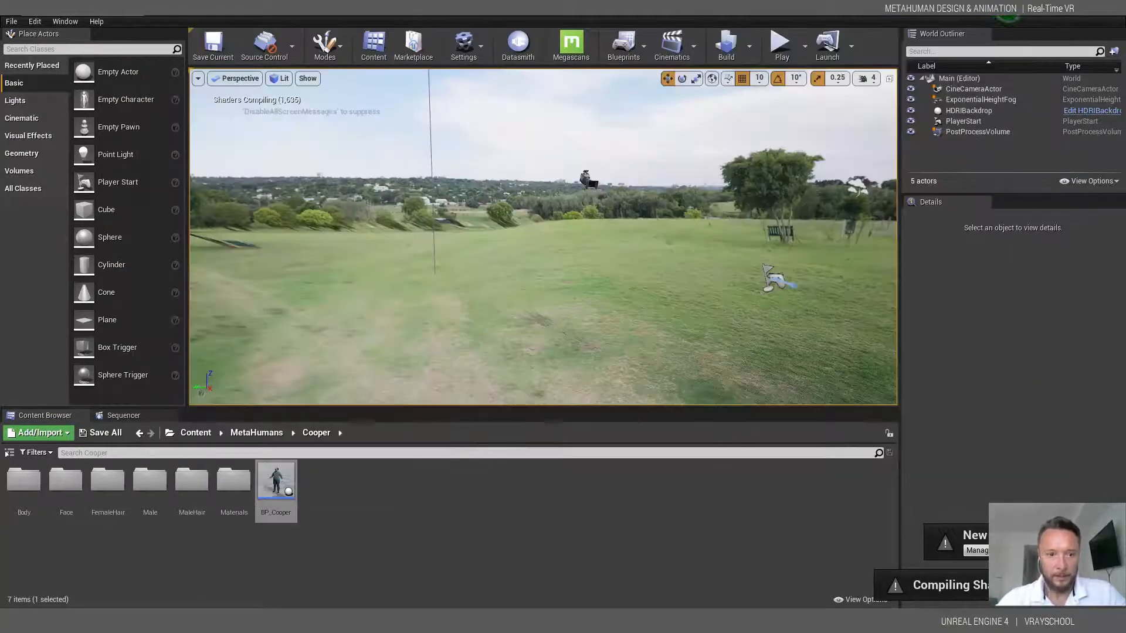
- Switch to the Epic Games Launcher, maximize it and open the Unreal Engine Marketplace
{"action": "mouse_move", "coordinate": [328, 572]}
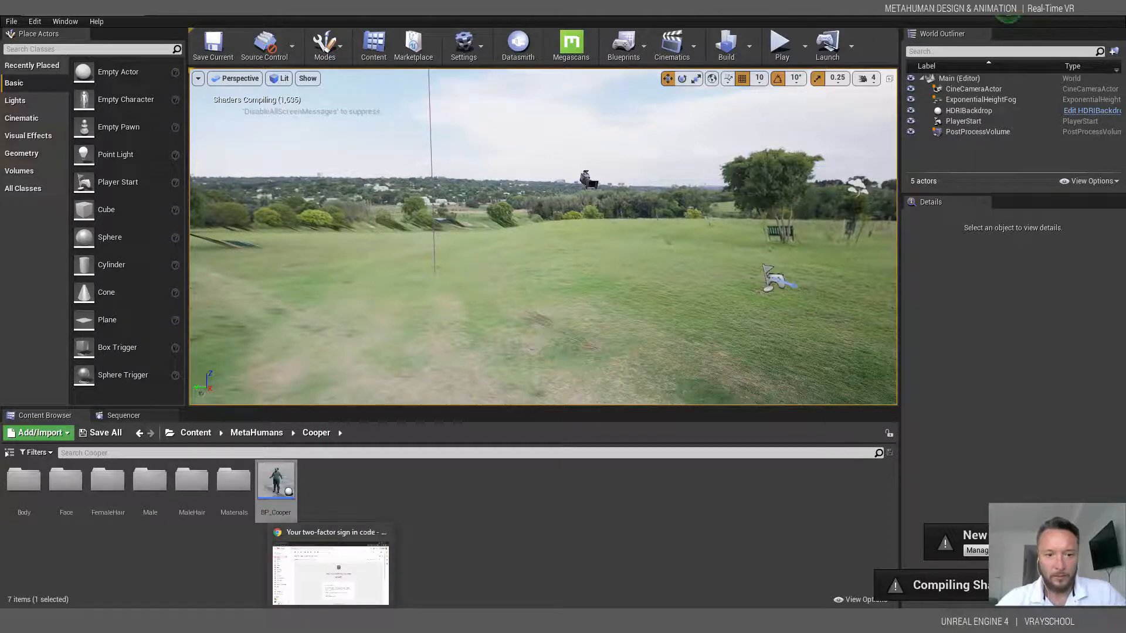
{"action": "mouse_move", "coordinate": [791, 620]}
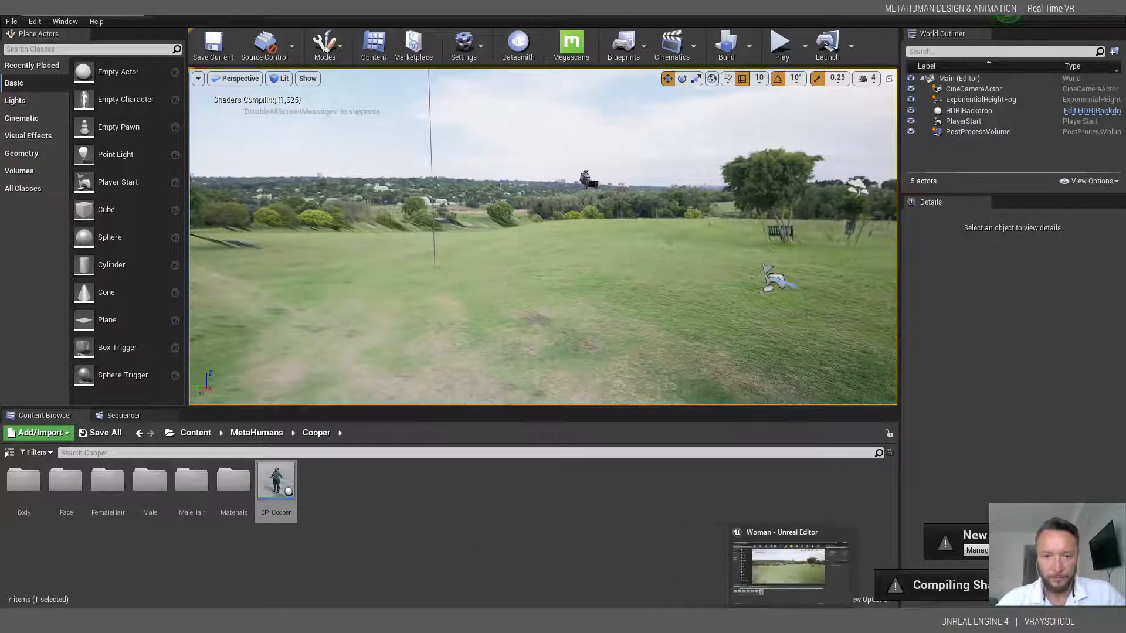
{"action": "key", "text": "super+d"}
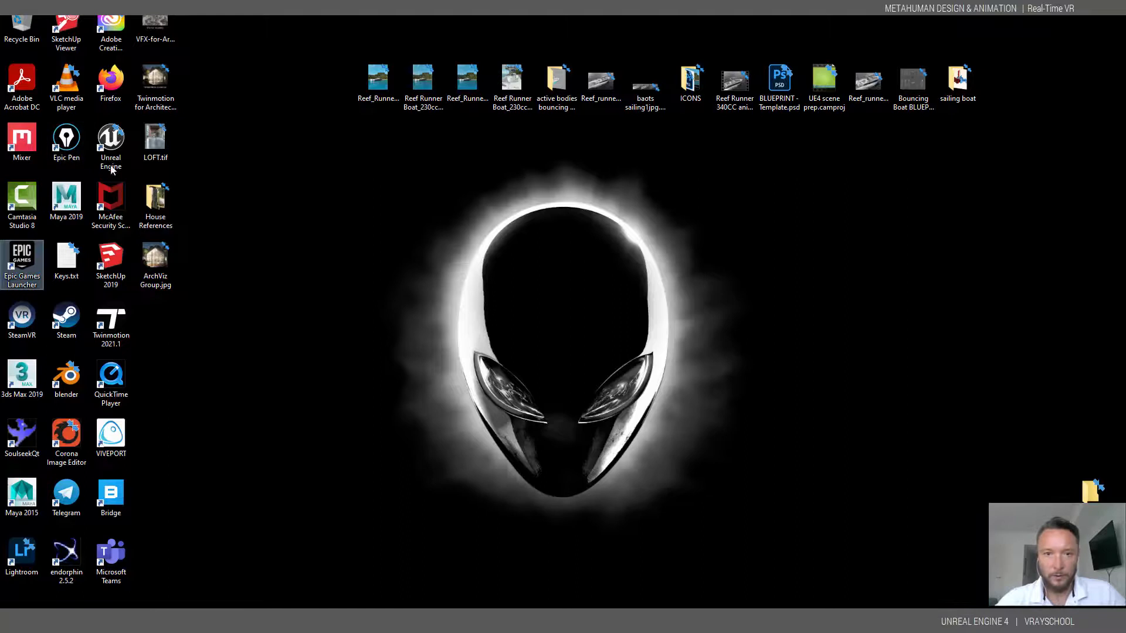
{"action": "double_click", "coordinate": [36, 254]}
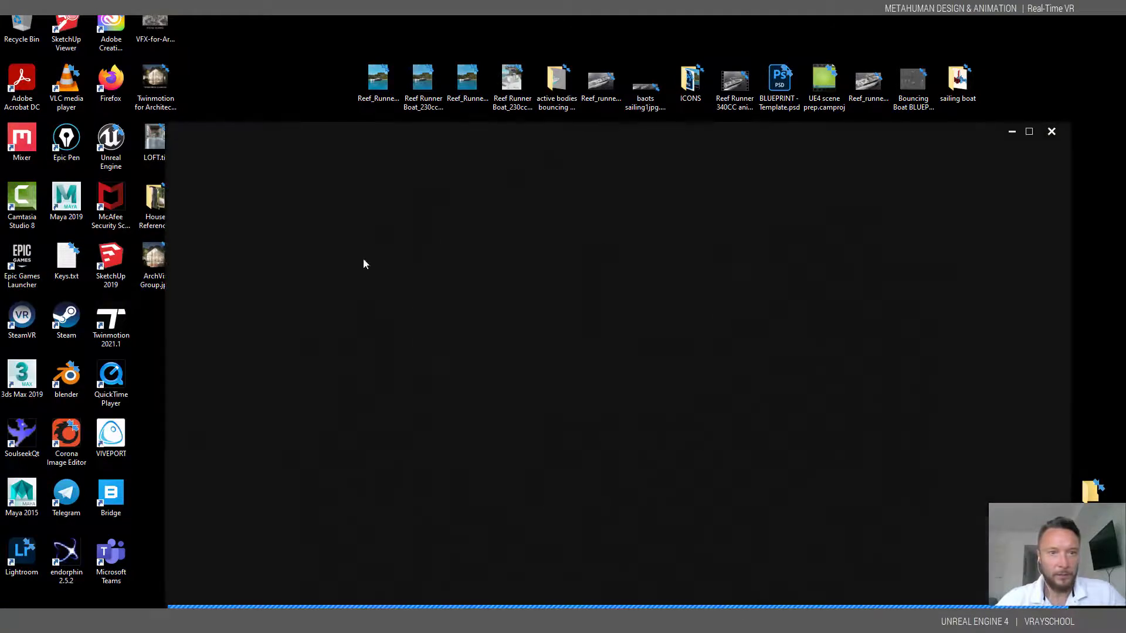
{"action": "left_click", "coordinate": [1032, 134]}
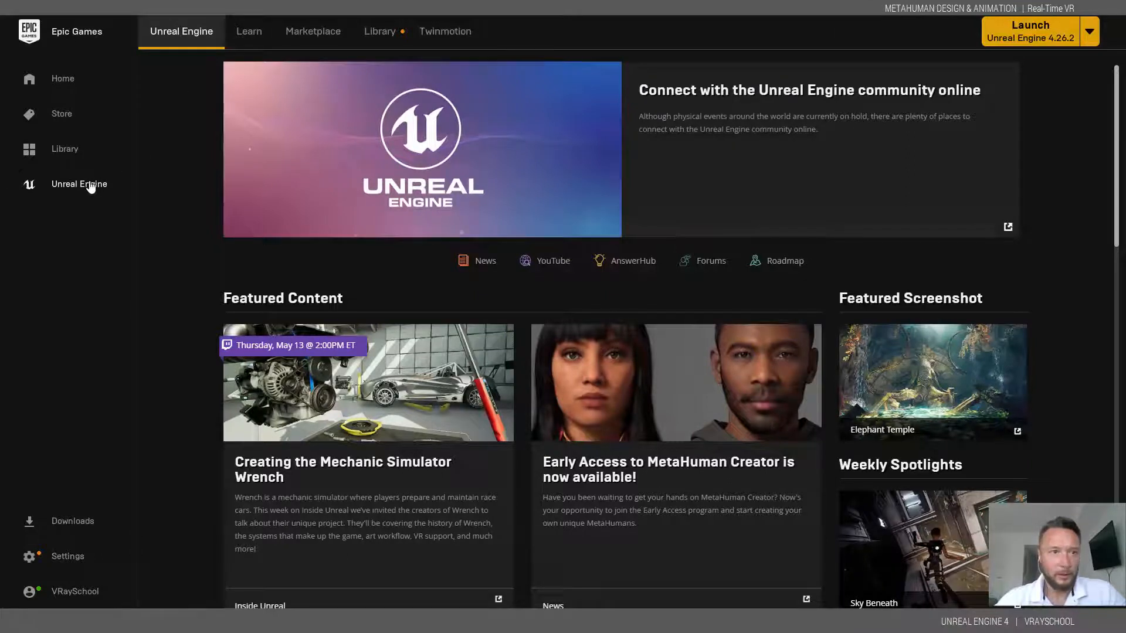
{"action": "left_click", "coordinate": [303, 43]}
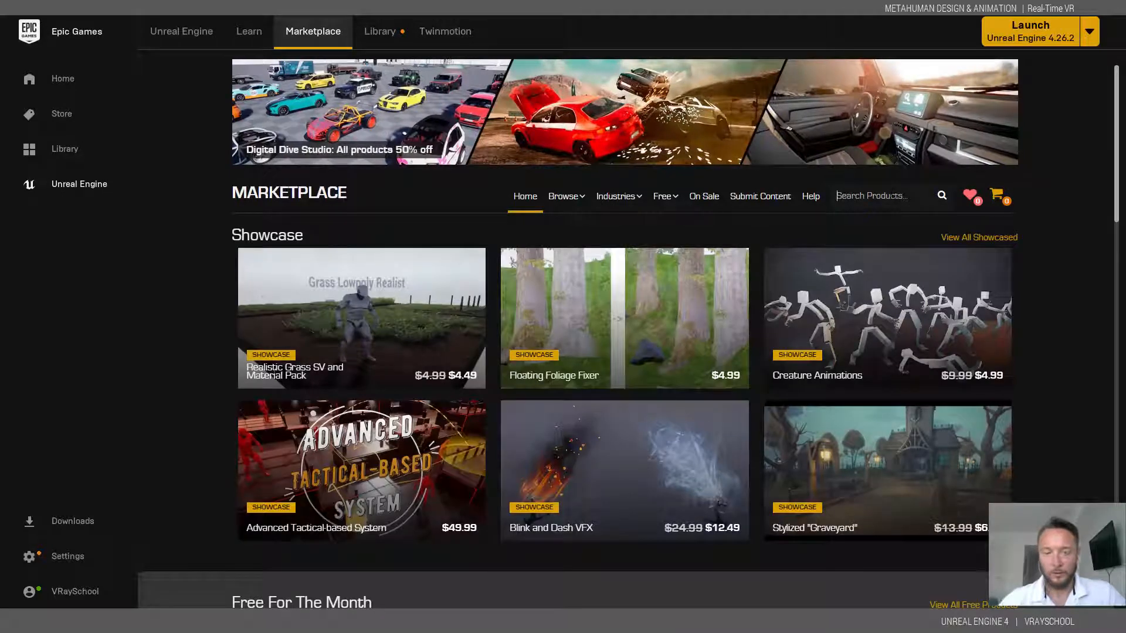
- Search the Marketplace for "animation" and limit the results to free products
{"action": "type", "text": "animation"}
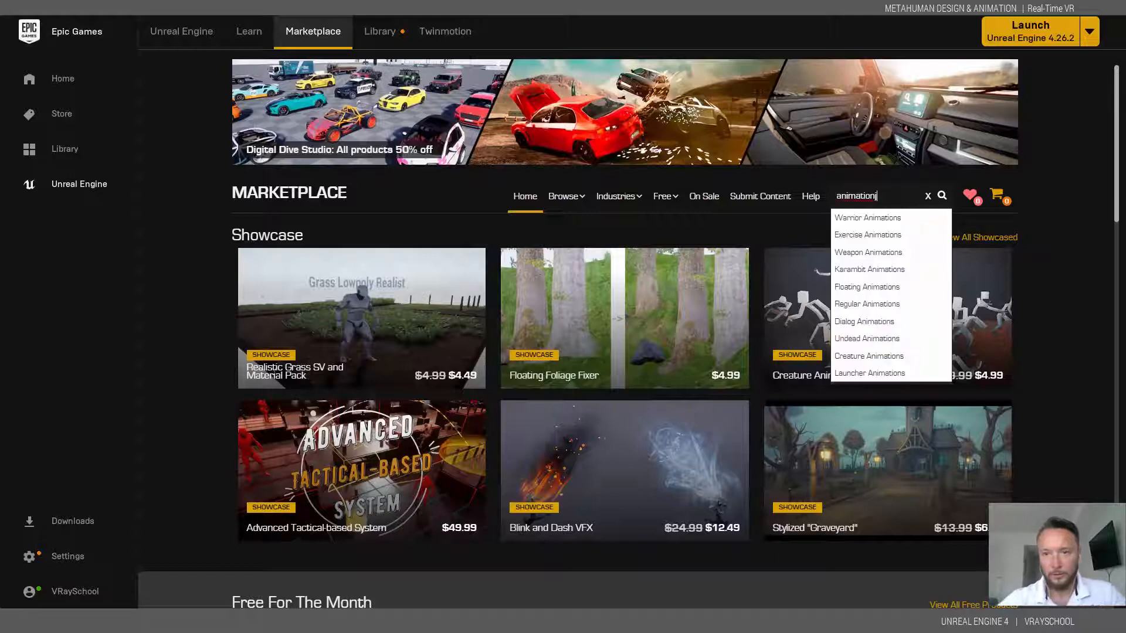
{"action": "key", "text": "Return"}
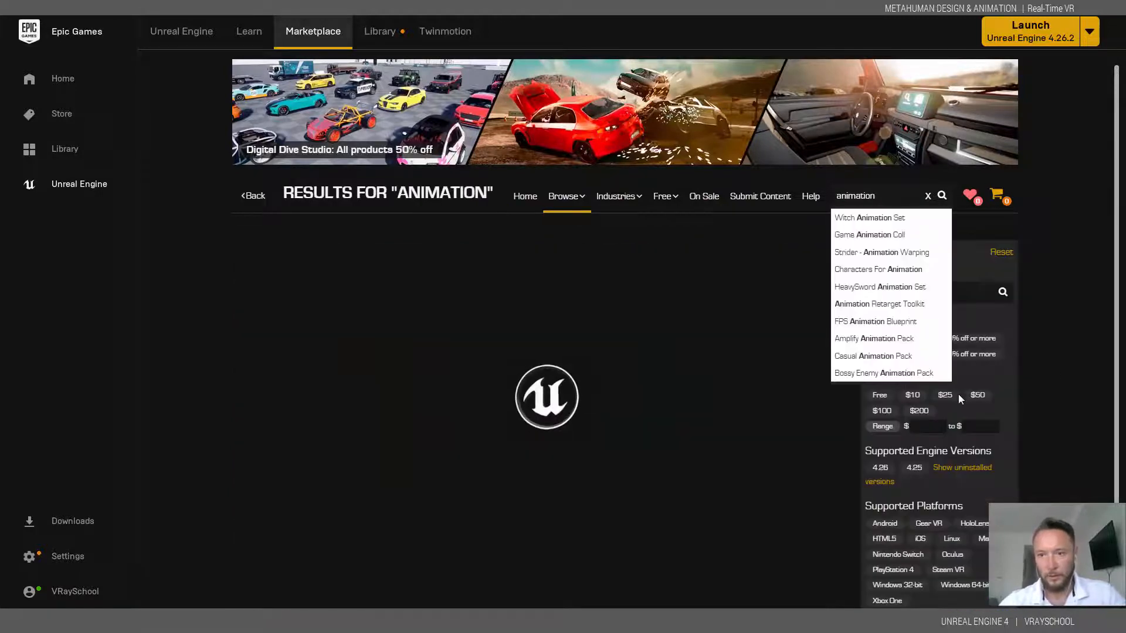
{"action": "left_click", "coordinate": [879, 396]}
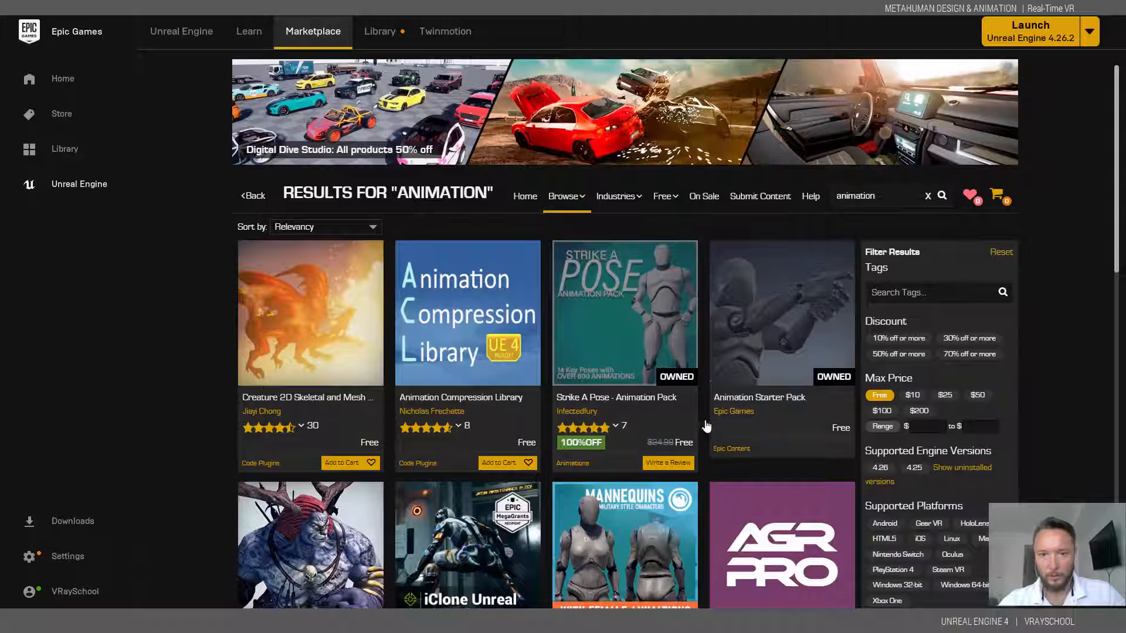
- Add the Strike A Pose - Animation Pack to the Woman project and browse its preview images
{"action": "left_click", "coordinate": [615, 367]}
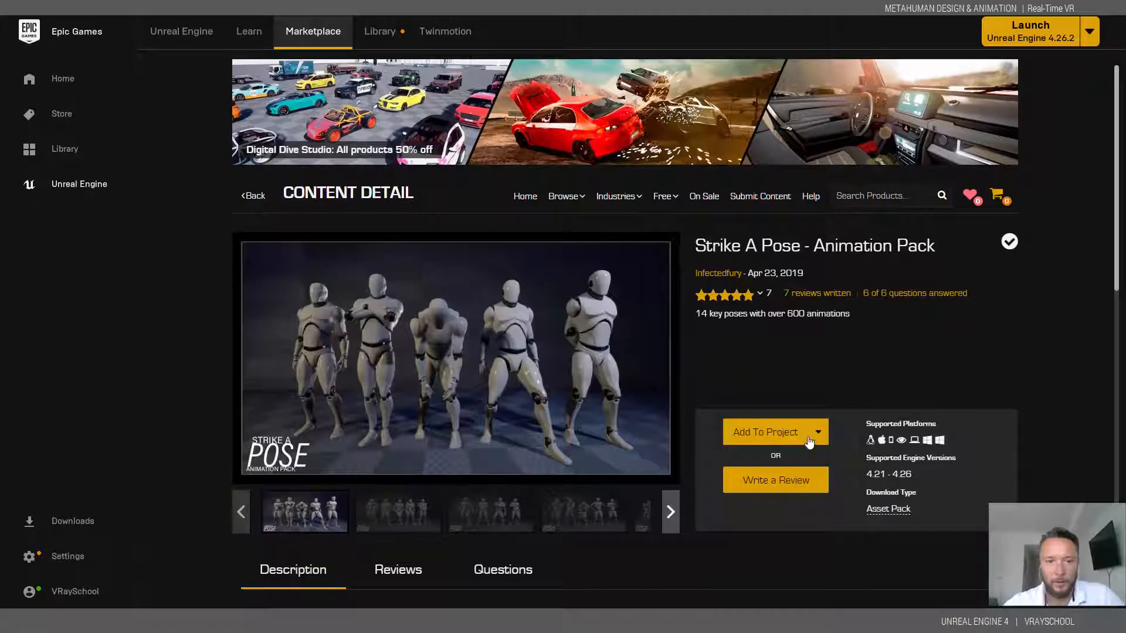
{"action": "left_click", "coordinate": [787, 433]}
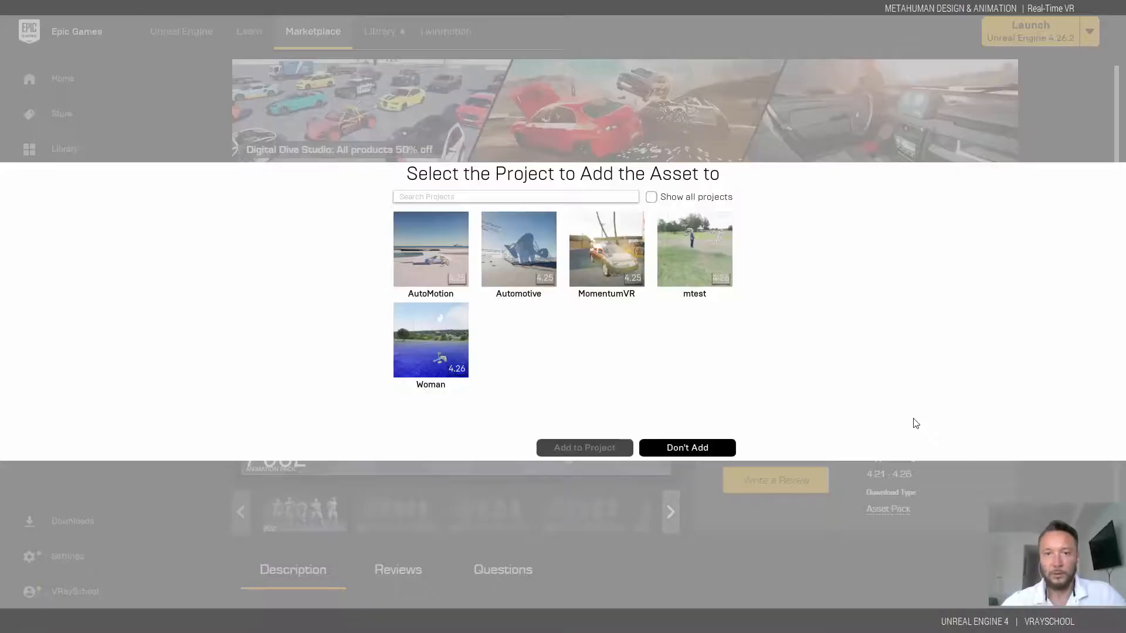
{"action": "left_click", "coordinate": [433, 339]}
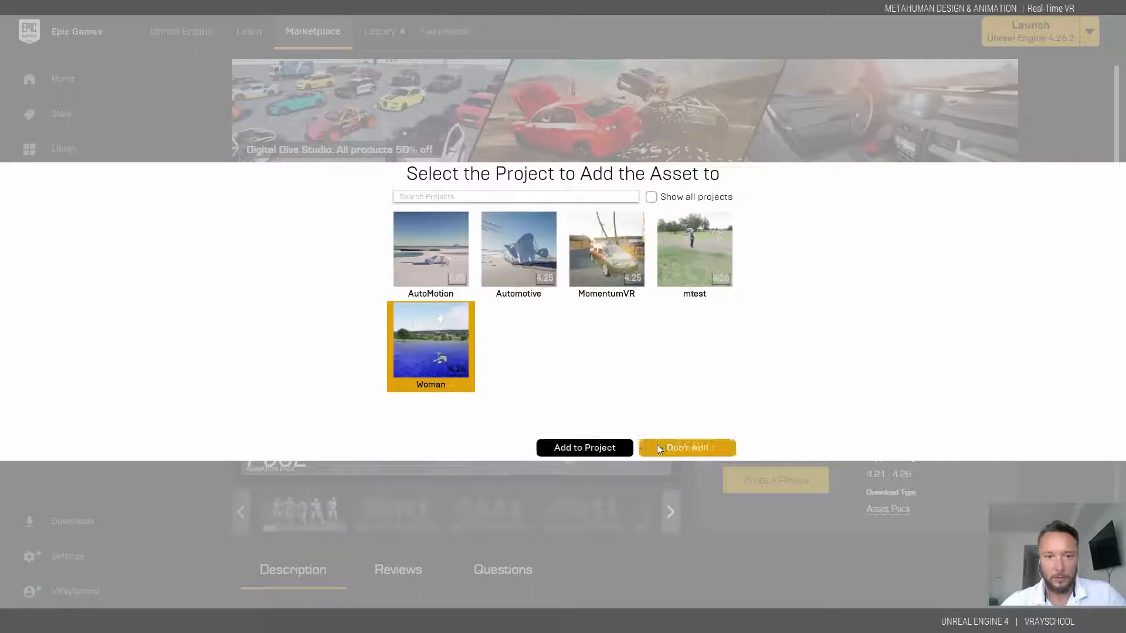
{"action": "left_click", "coordinate": [589, 444]}
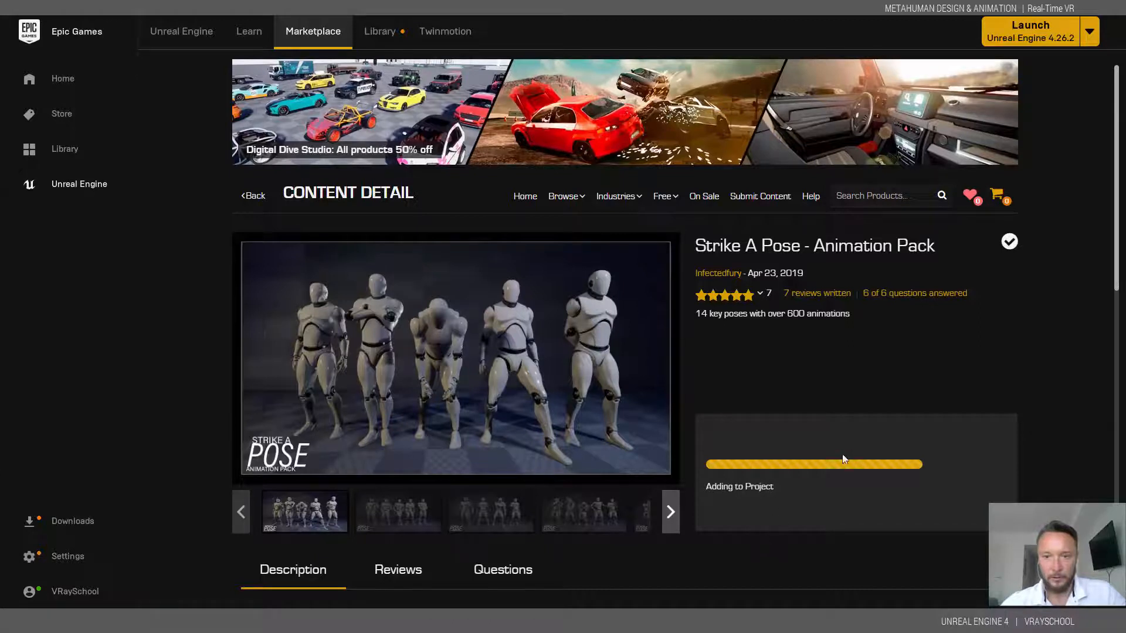
{"action": "scroll", "coordinate": [840, 455], "scroll_direction": "down", "scroll_amount": 1}
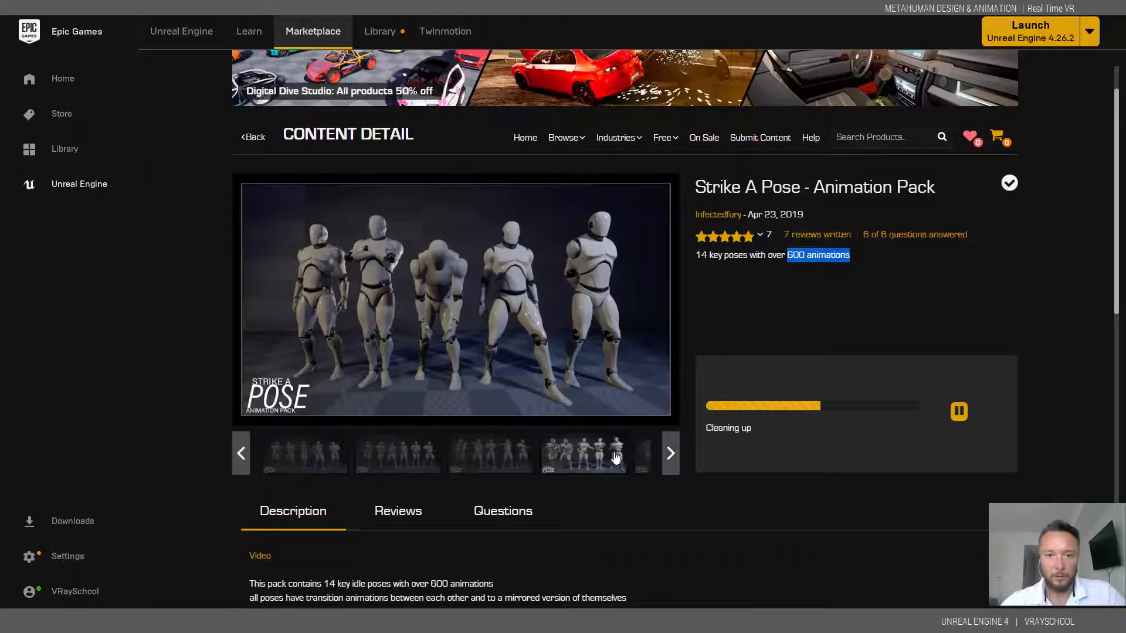
{"action": "left_click", "coordinate": [670, 456]}
{"action": "left_click", "coordinate": [662, 453]}
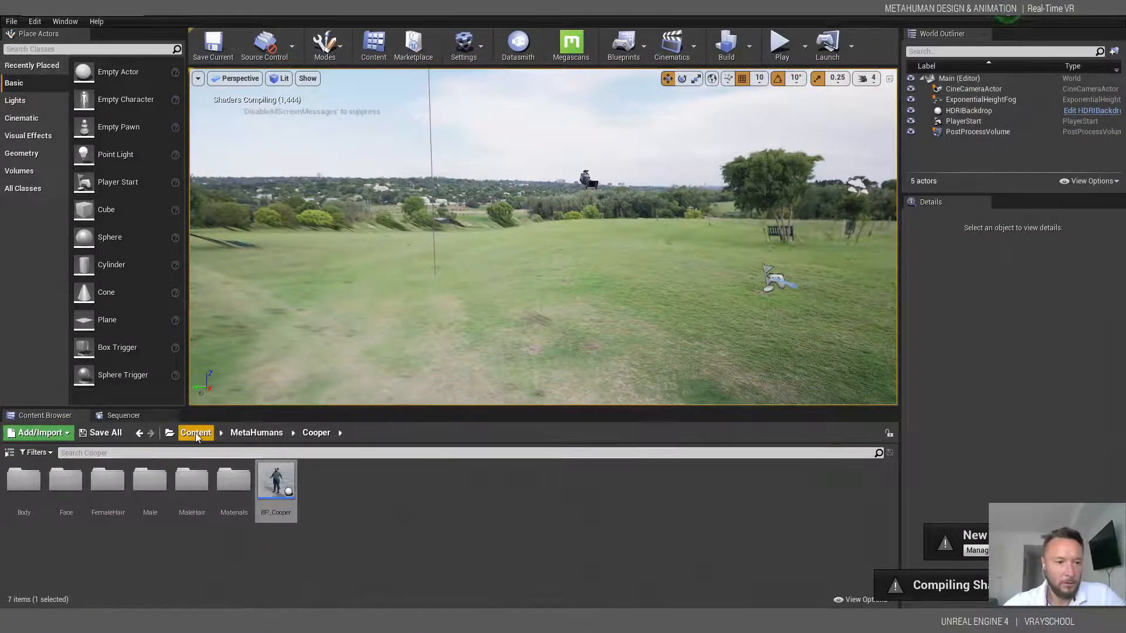
- Switch back to the Unreal Engine project and open the PoseAnimations folder under Content
{"action": "left_click", "coordinate": [196, 433]}
{"action": "left_click", "coordinate": [66, 483]}
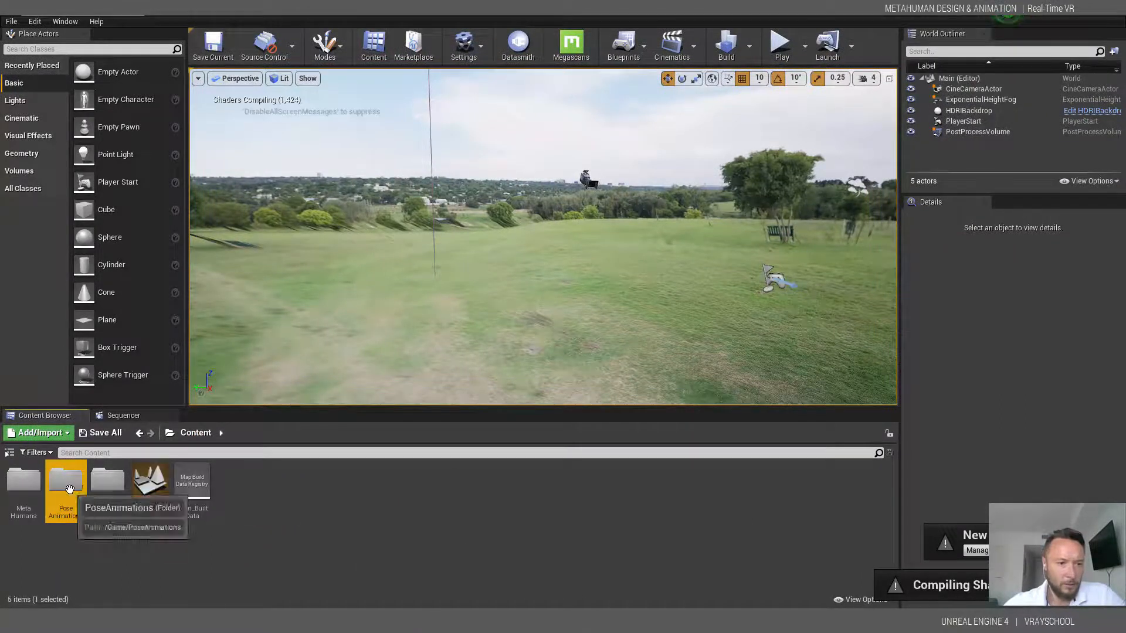
{"action": "double_click", "coordinate": [69, 488]}
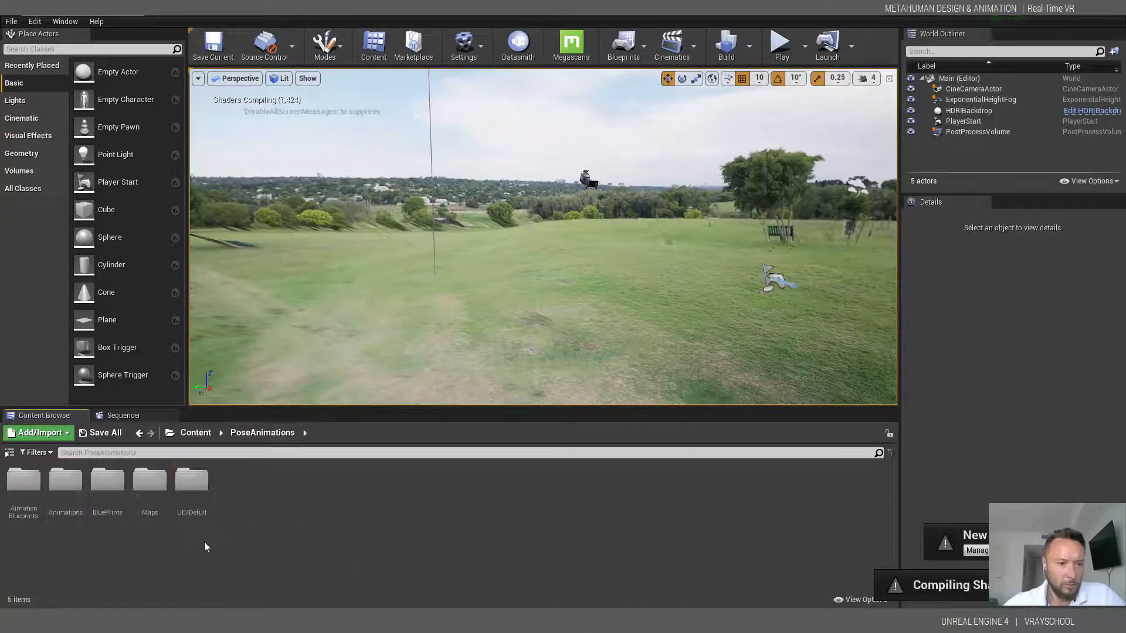
- Place the A_Pose11walk animation from the Animations/Walks folder on the grass and preview it in play mode
{"action": "double_click", "coordinate": [66, 482]}
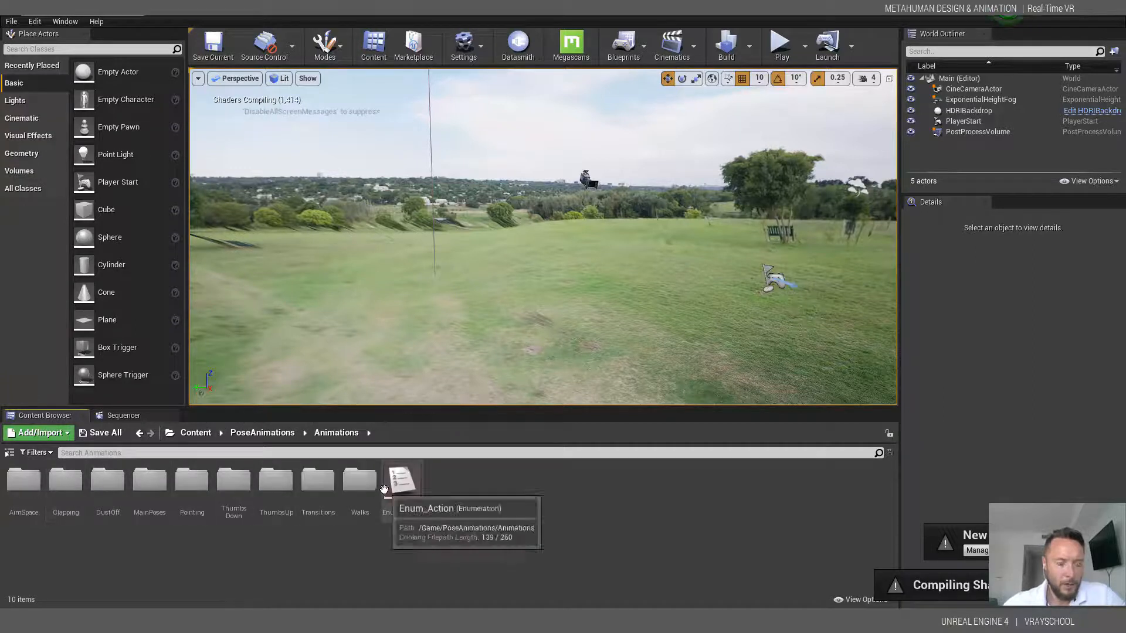
{"action": "double_click", "coordinate": [360, 481]}
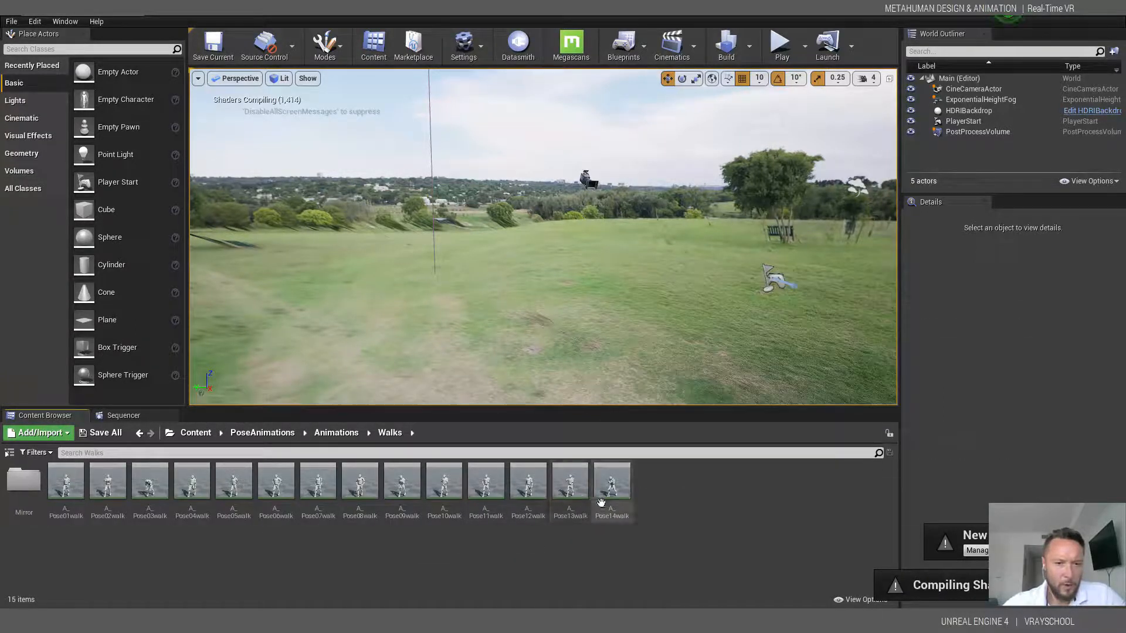
{"action": "left_click", "coordinate": [485, 482]}
{"action": "left_click_drag", "start_coordinate": [498, 452], "coordinate": [534, 311]}
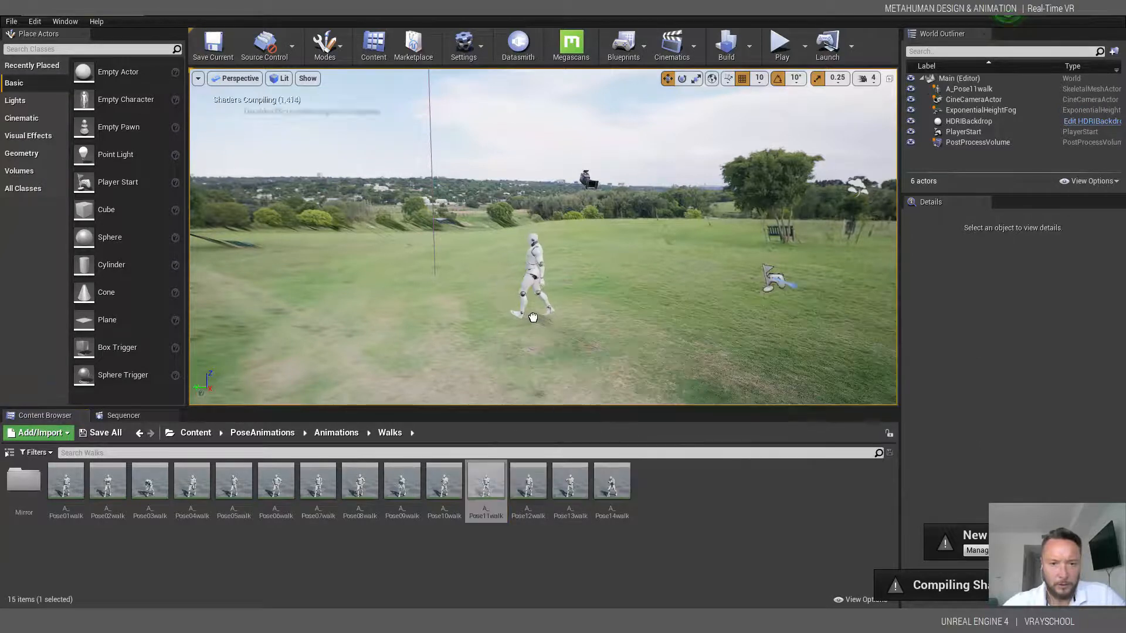
{"action": "left_click", "coordinate": [781, 44]}
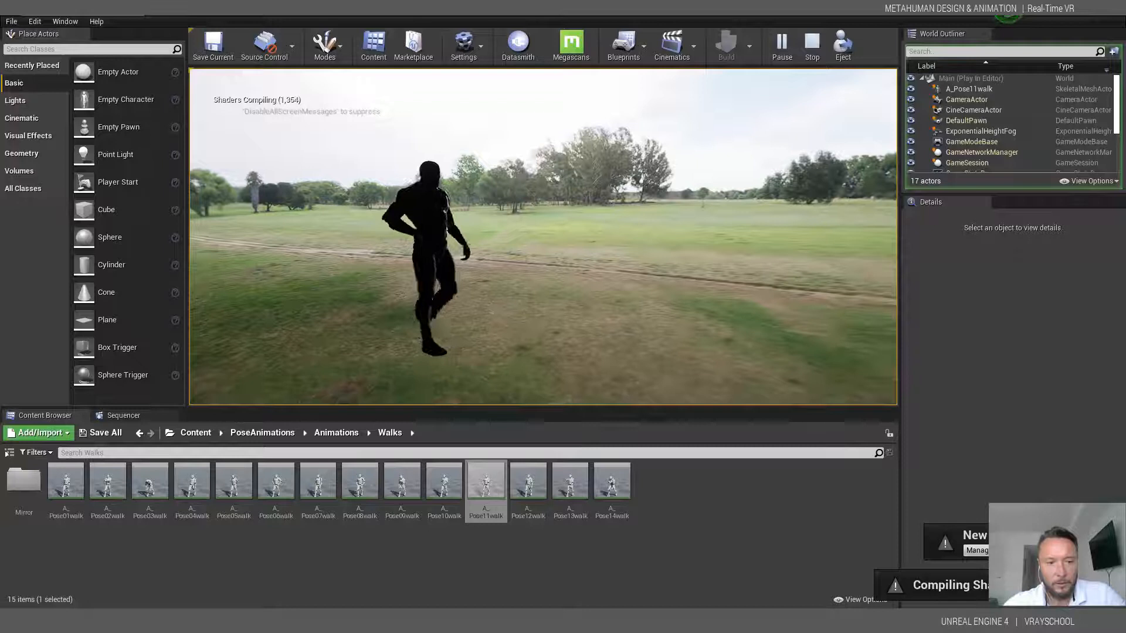
{"action": "key", "text": "Escape"}
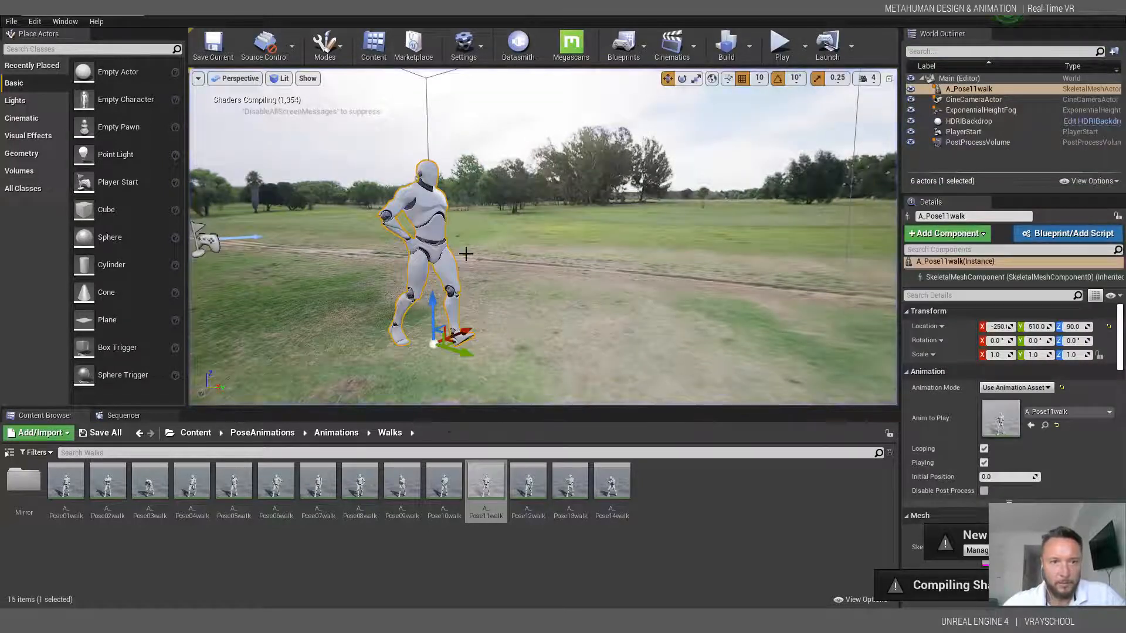
- Open A_Pose11walk in the animation editor, look through its skeleton tree and asset details, and pause the playback
{"action": "right_click", "coordinate": [485, 483]}
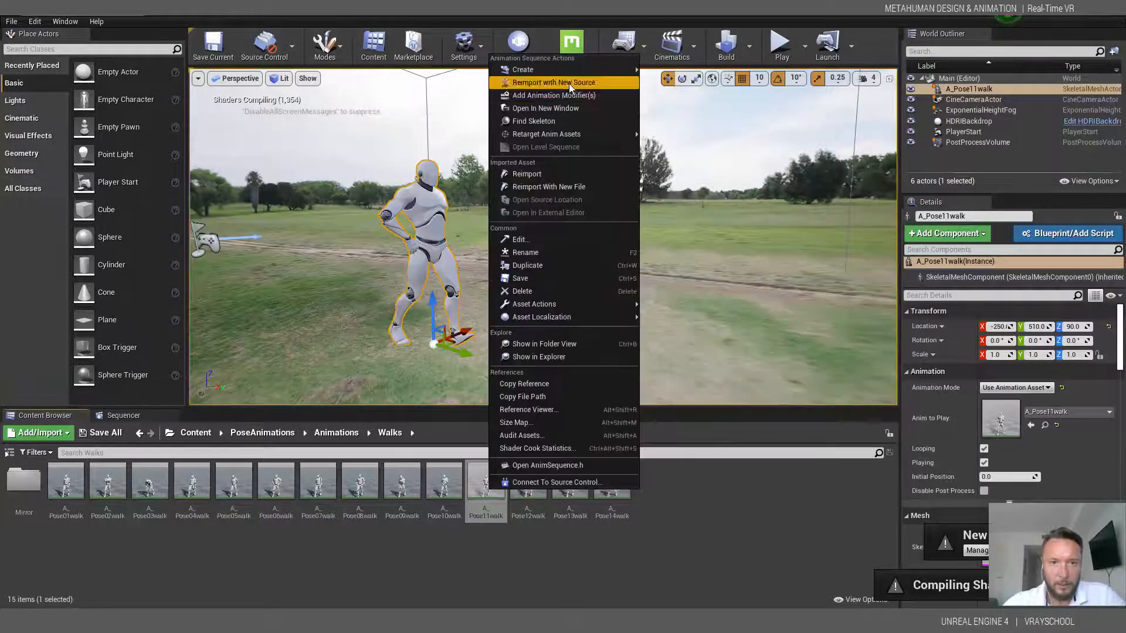
{"action": "left_click", "coordinate": [486, 486]}
{"action": "double_click", "coordinate": [488, 472]}
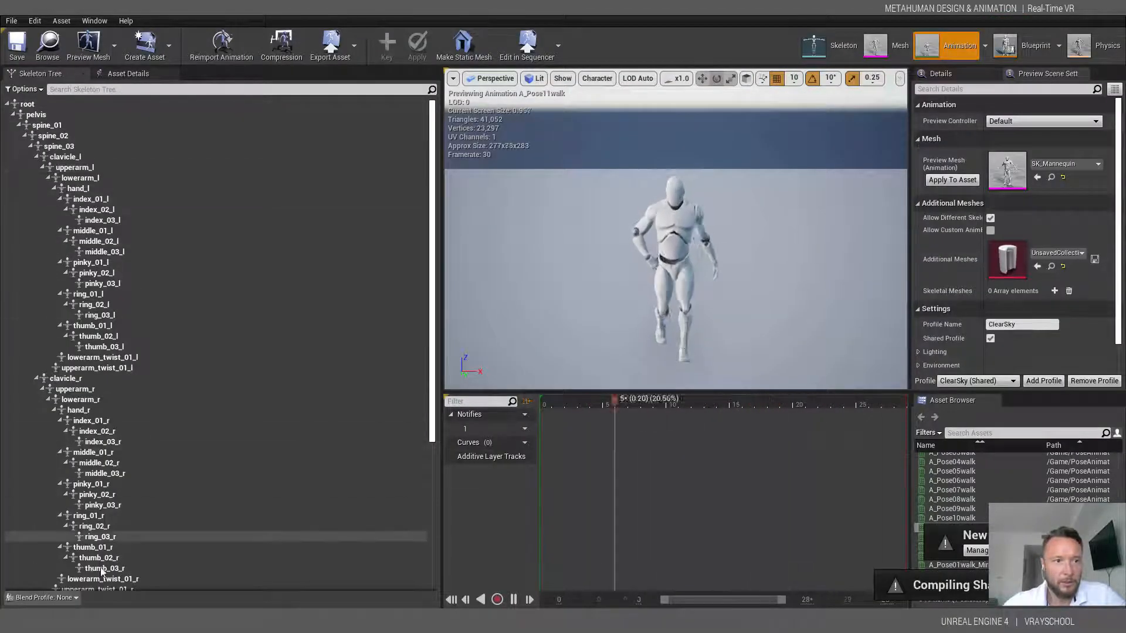
{"action": "scroll", "coordinate": [174, 473], "scroll_direction": "down", "scroll_amount": 7}
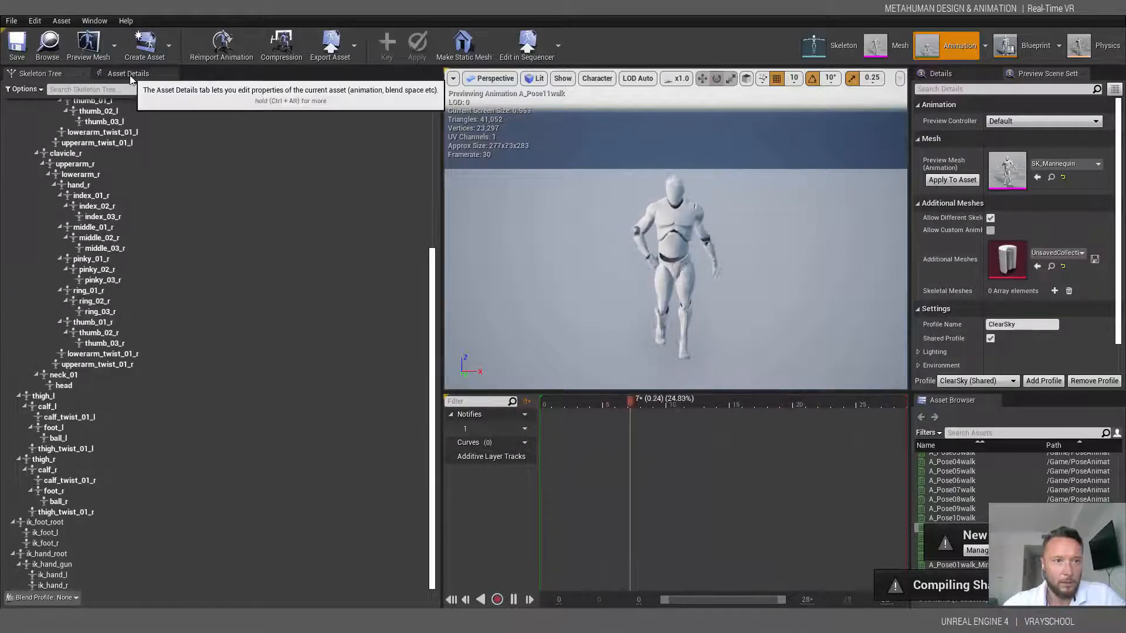
{"action": "left_click", "coordinate": [131, 79]}
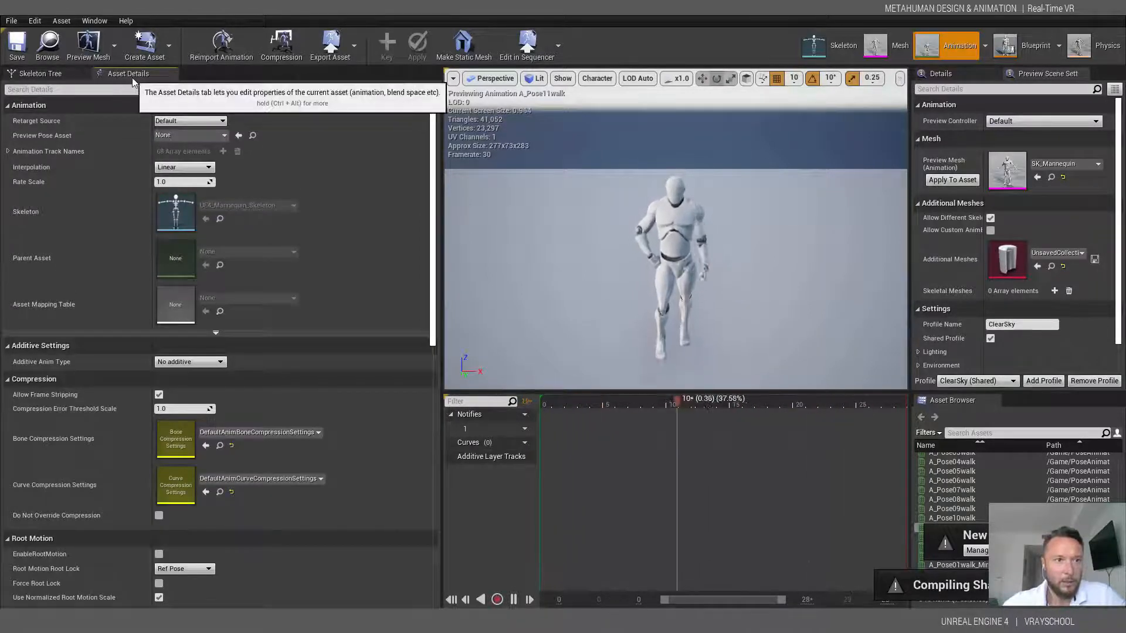
{"action": "left_click", "coordinate": [514, 599]}
- Switch to the mannequin's skeleton and assign the Humanoid rig in the Retarget Manager
{"action": "left_click", "coordinate": [833, 50]}
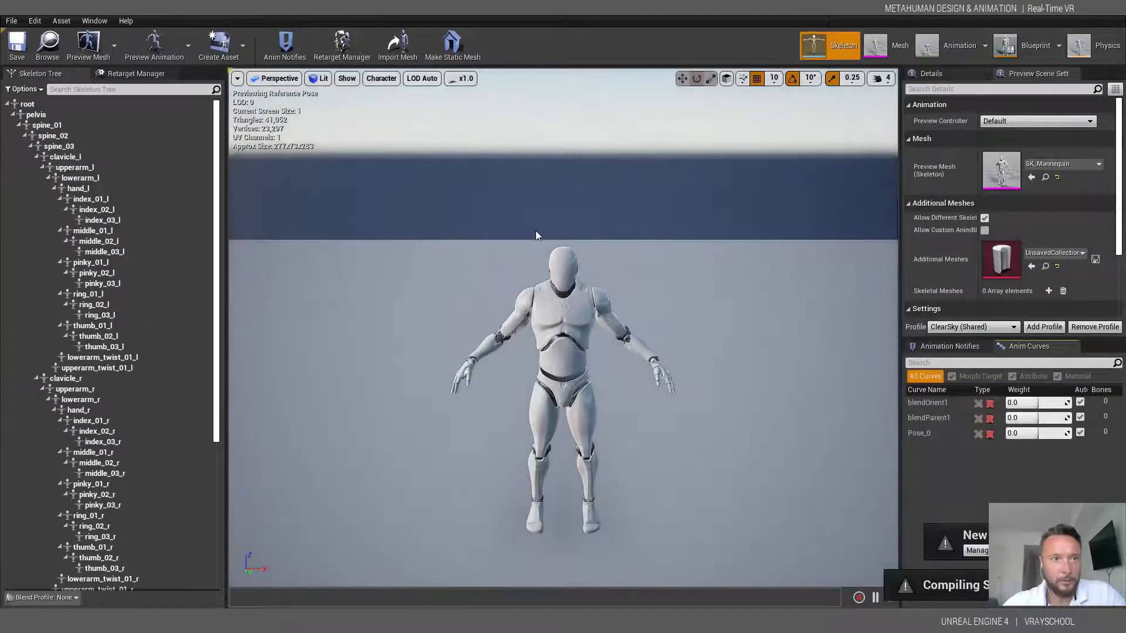
{"action": "left_click", "coordinate": [113, 20]}
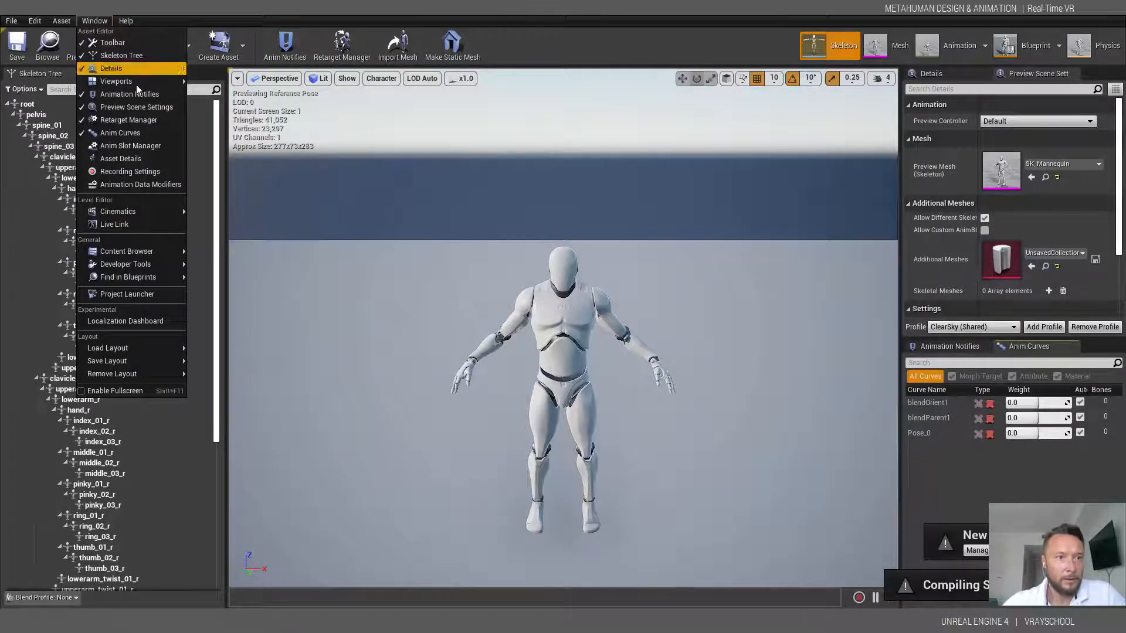
{"action": "left_click", "coordinate": [150, 120]}
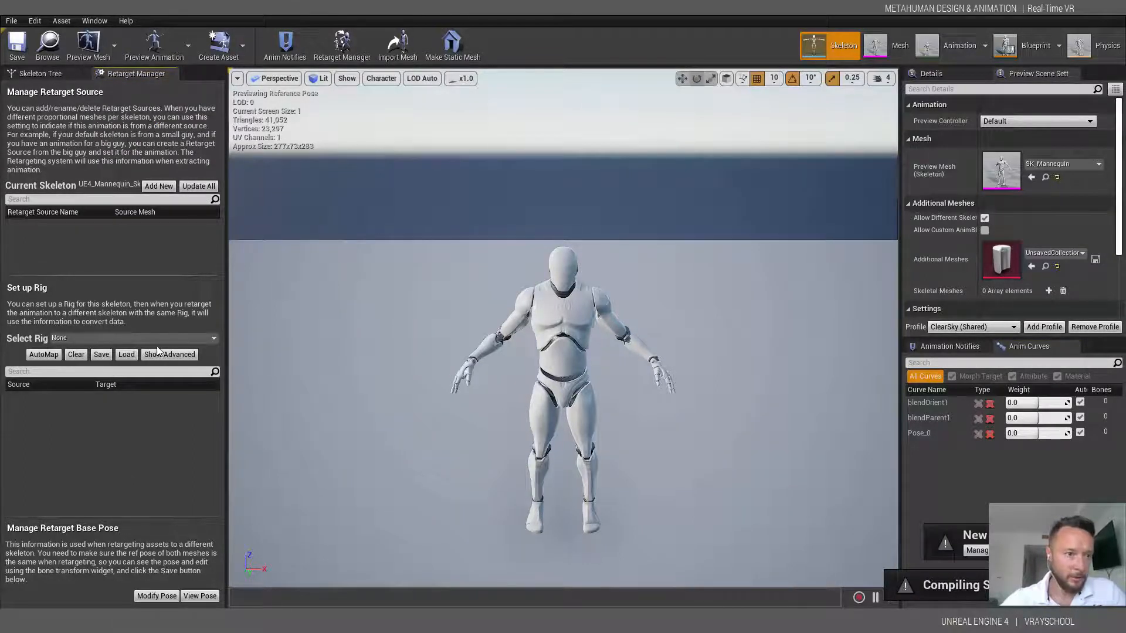
{"action": "left_click", "coordinate": [121, 338]}
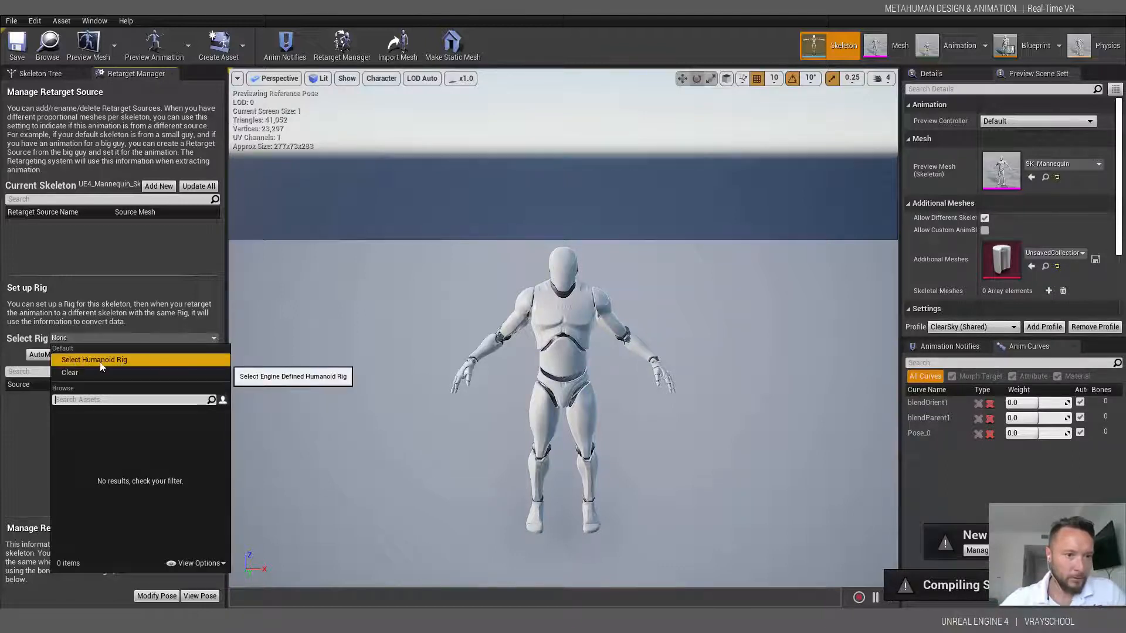
{"action": "left_click", "coordinate": [102, 361]}
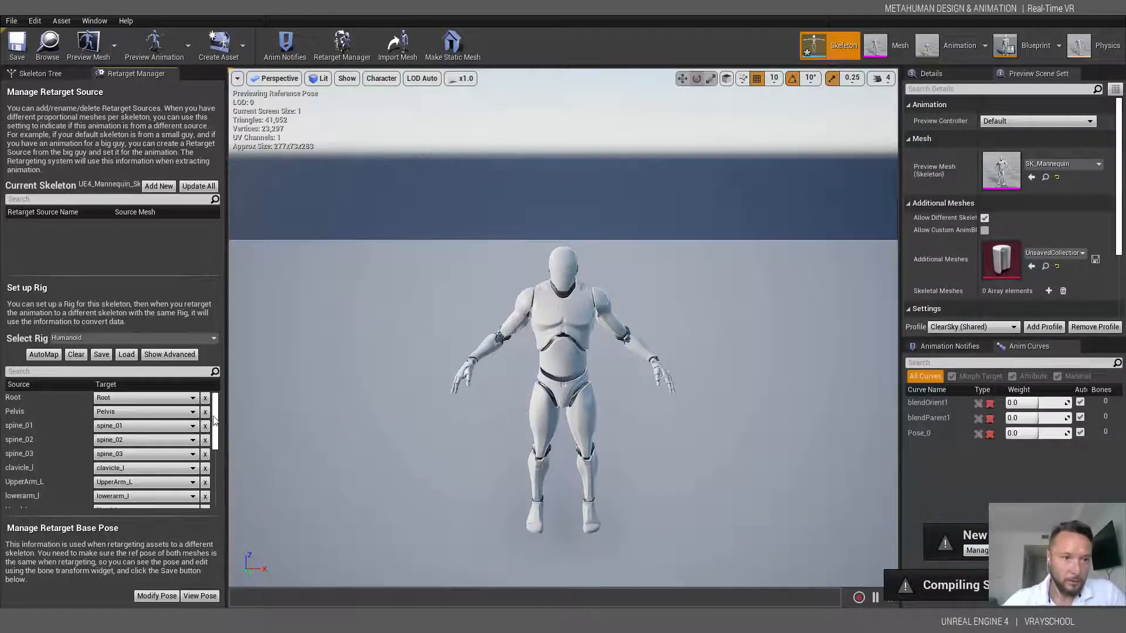
- Examine the Humanoid rig's base and advanced bone mappings and view the retarget base pose
{"action": "left_click_drag", "start_coordinate": [216, 422], "coordinate": [212, 506]}
{"action": "scroll", "coordinate": [214, 492], "scroll_direction": "up", "scroll_amount": 5}
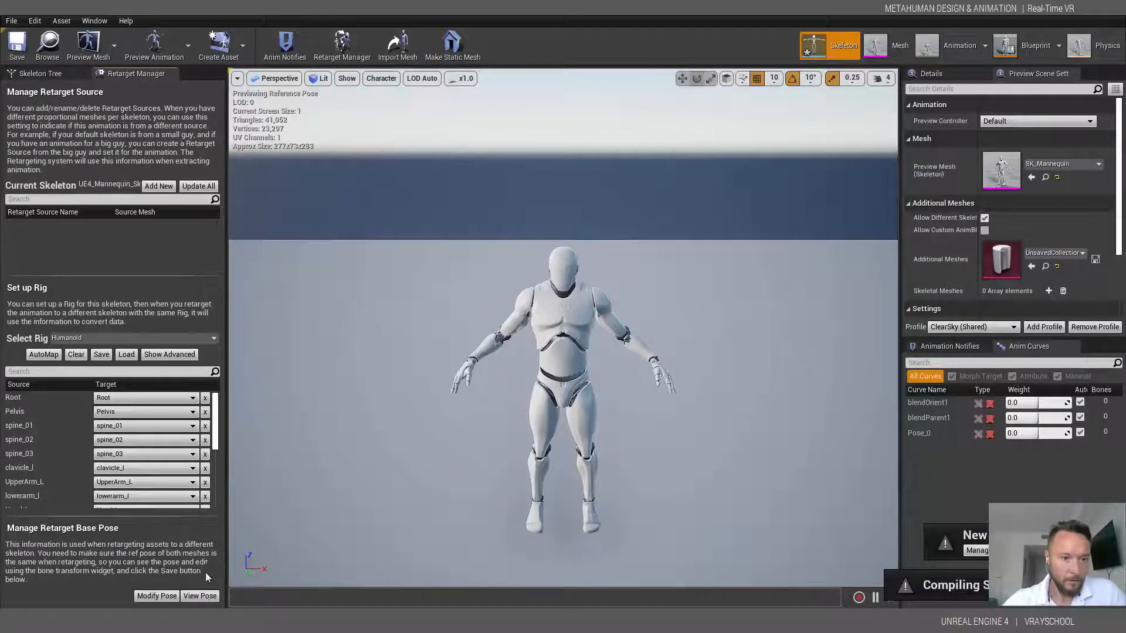
{"action": "left_click", "coordinate": [207, 596]}
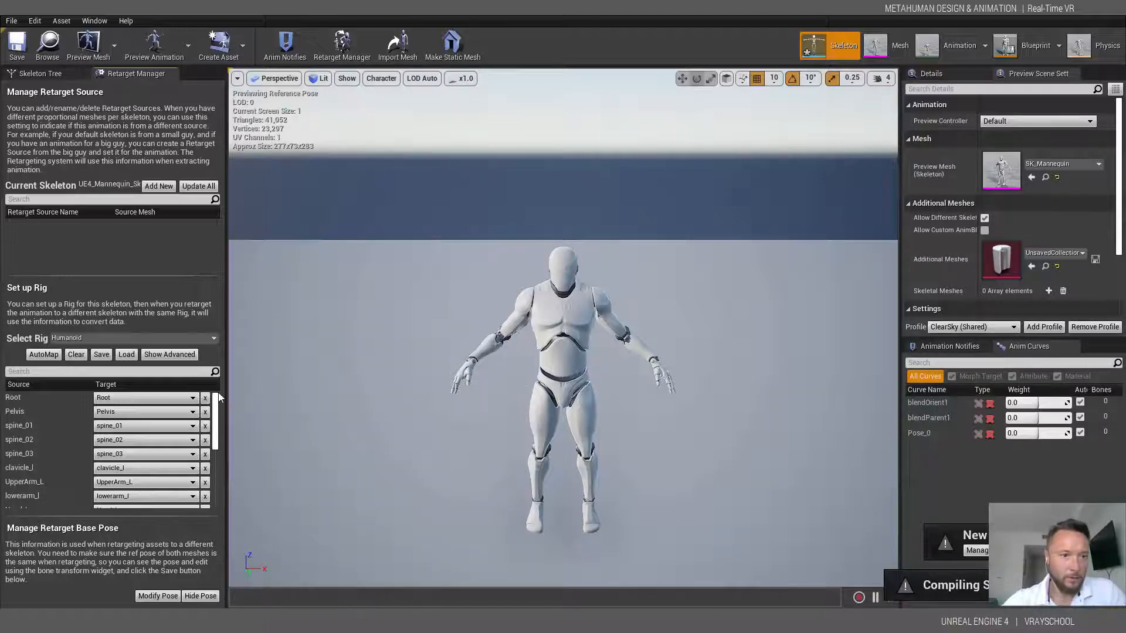
{"action": "left_click", "coordinate": [169, 354]}
{"action": "left_click_drag", "start_coordinate": [222, 401], "coordinate": [221, 504]}
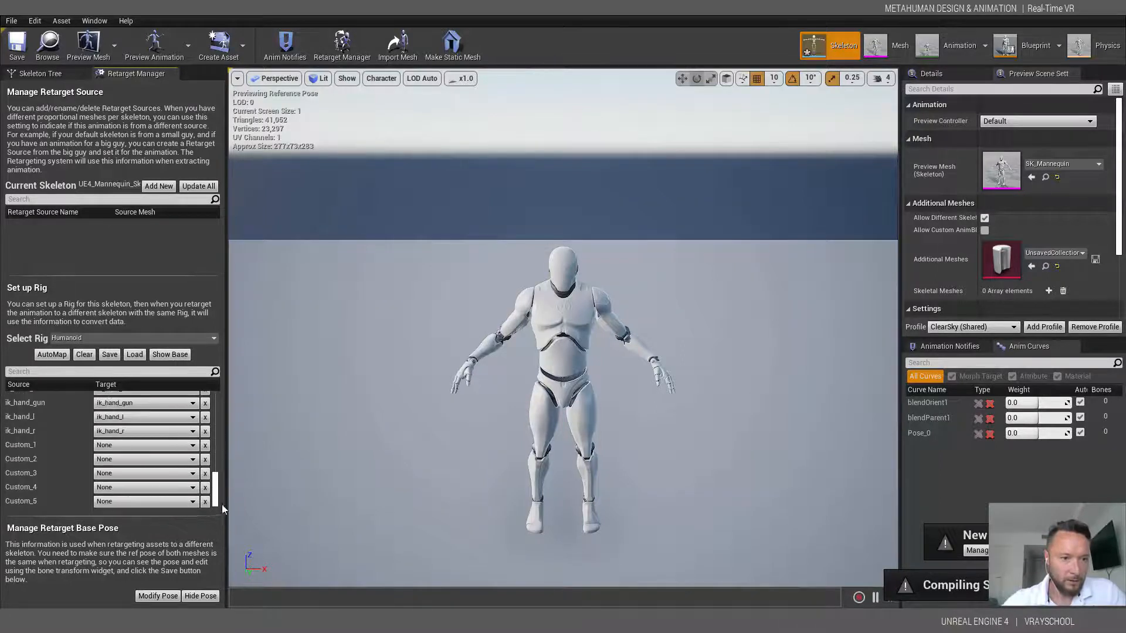
{"action": "scroll", "coordinate": [118, 422], "scroll_direction": "up", "scroll_amount": 3}
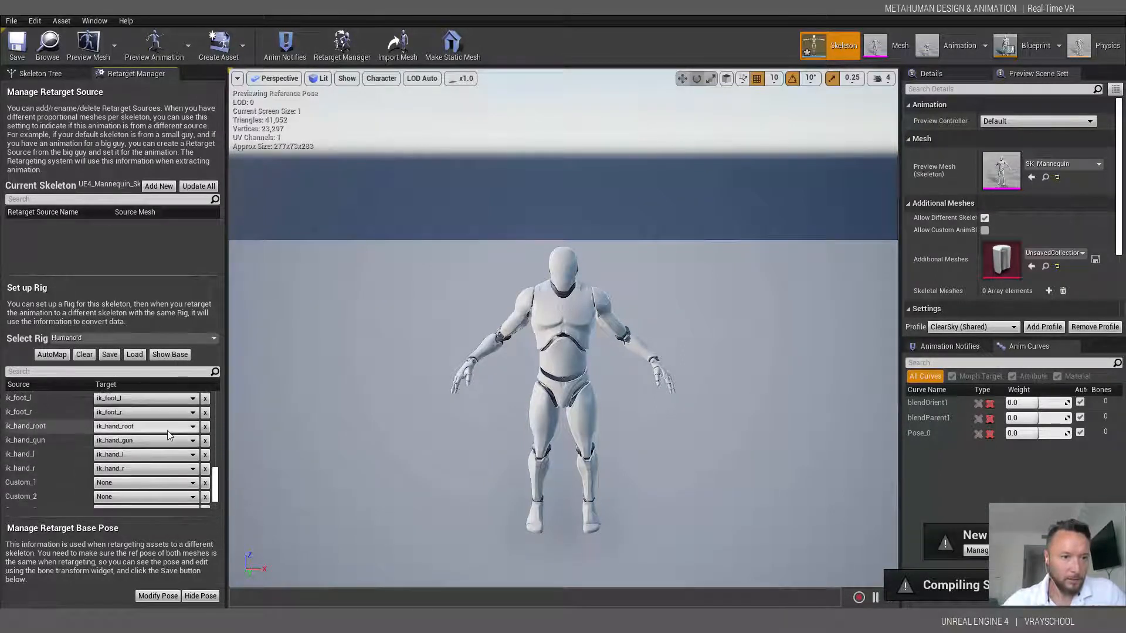
- Show the translation retargeting options for the bones in the Skeleton Tree
{"action": "left_click", "coordinate": [50, 73]}
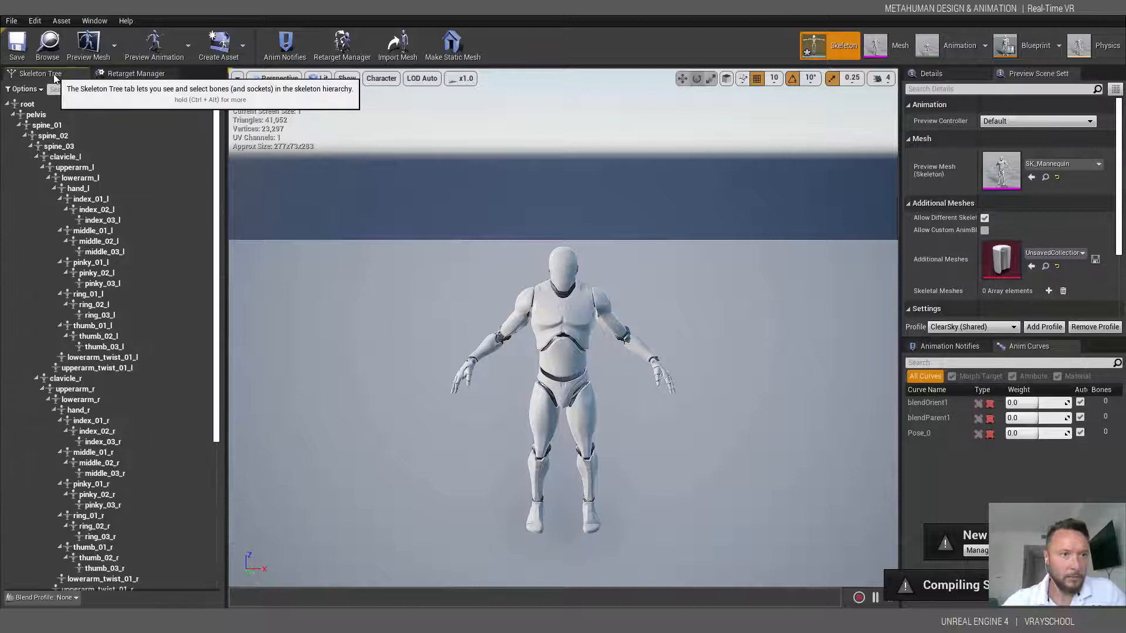
{"action": "left_click", "coordinate": [55, 104]}
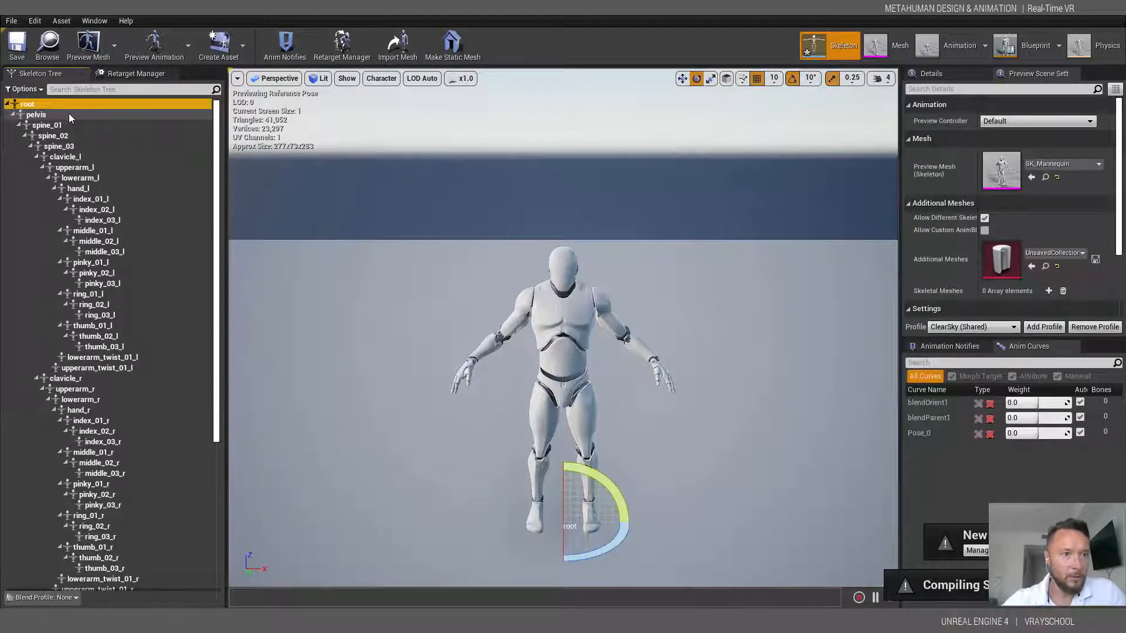
{"action": "left_click", "coordinate": [35, 88]}
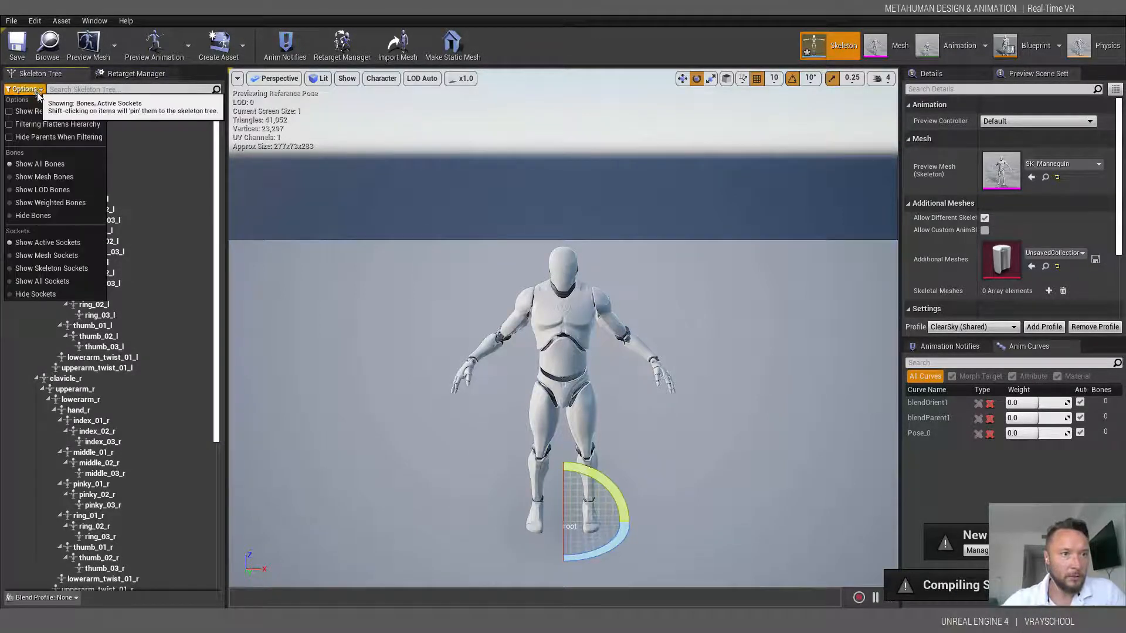
{"action": "left_click", "coordinate": [76, 114]}
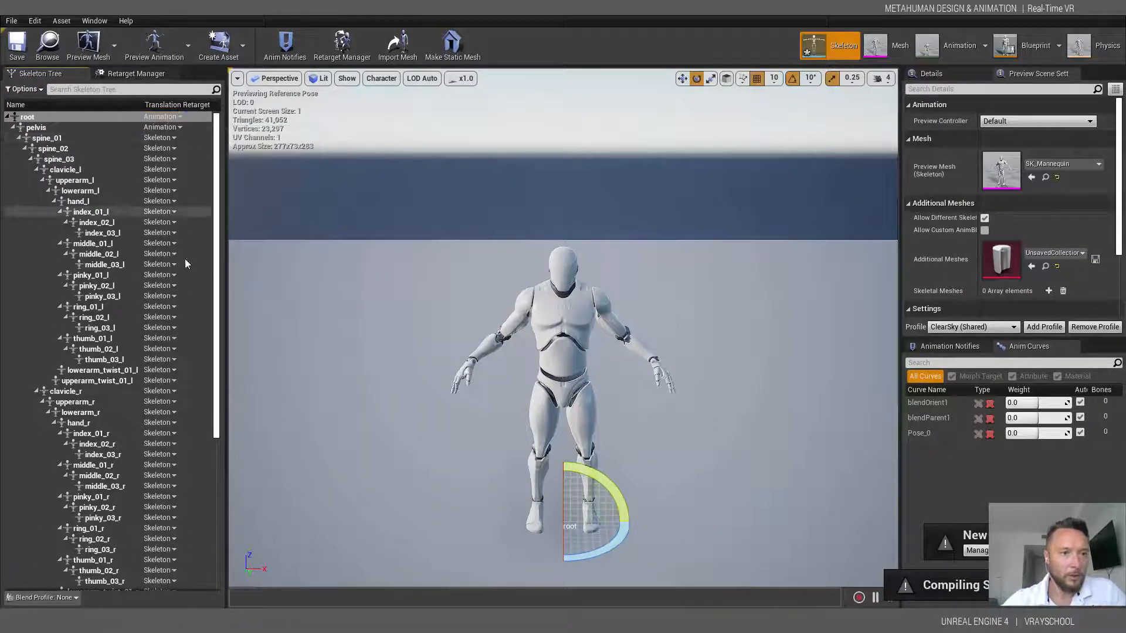
- Recursively set translation retargeting to Skeleton for the ik_foot_root and ik_hand_root bones
{"action": "left_click_drag", "start_coordinate": [218, 391], "coordinate": [231, 508]}
{"action": "left_click", "coordinate": [47, 522]}
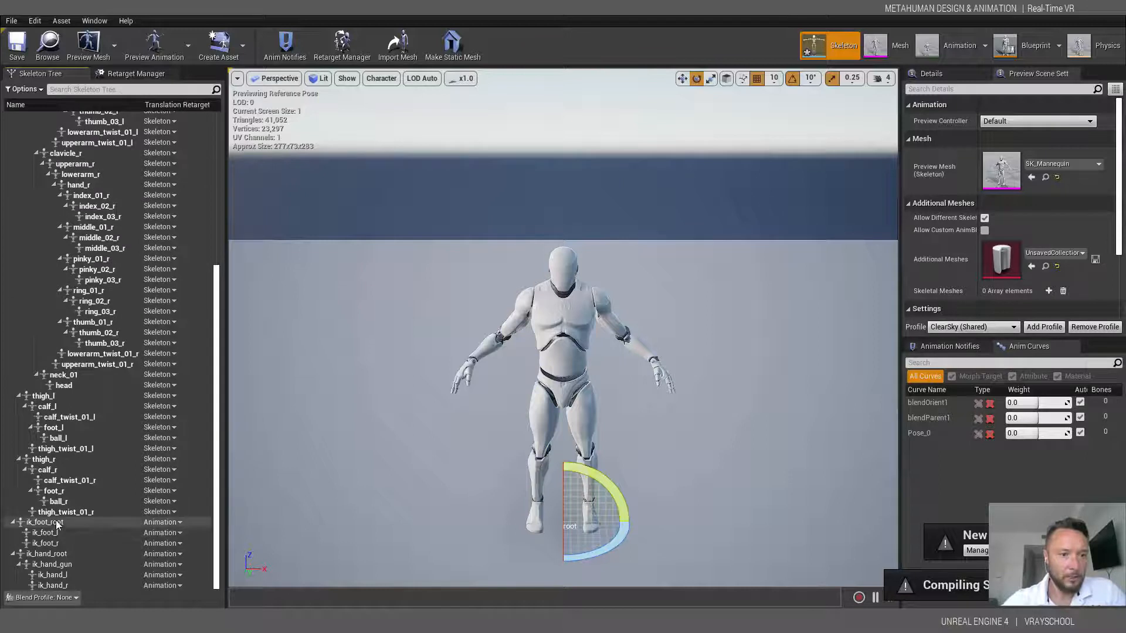
{"action": "right_click", "coordinate": [54, 522]}
{"action": "left_click", "coordinate": [97, 382]}
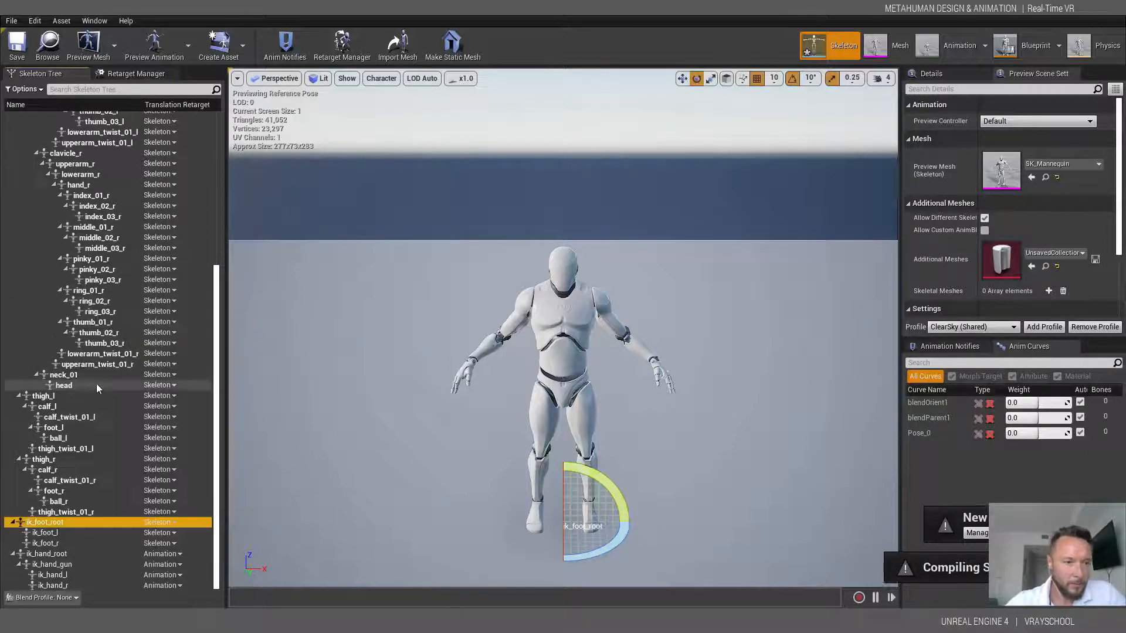
{"action": "right_click", "coordinate": [54, 556]}
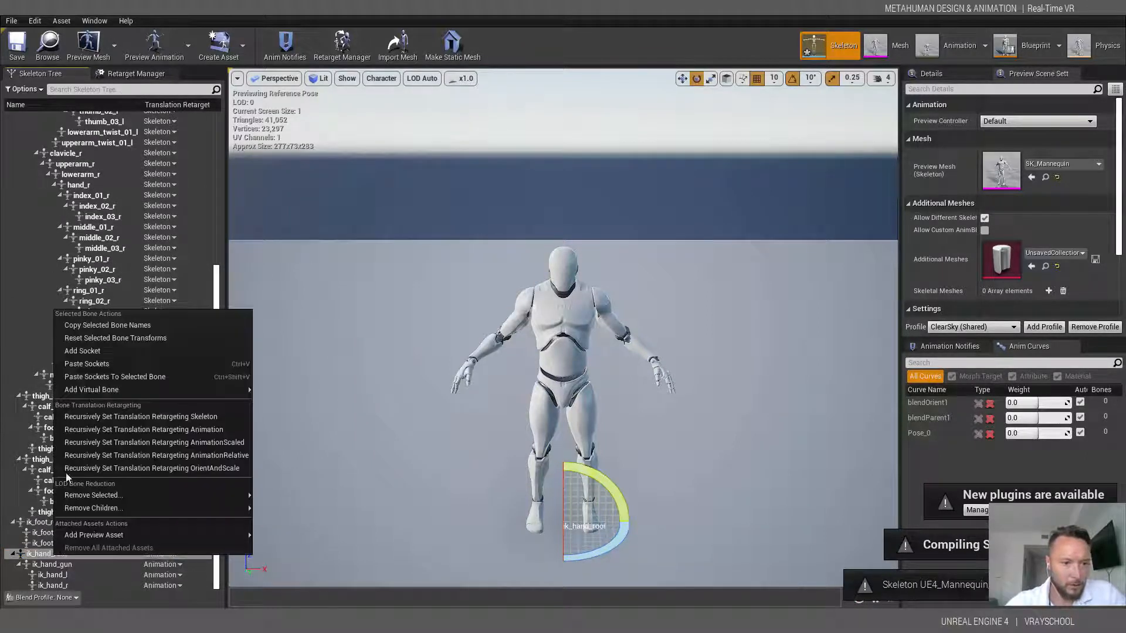
{"action": "left_click", "coordinate": [88, 416]}
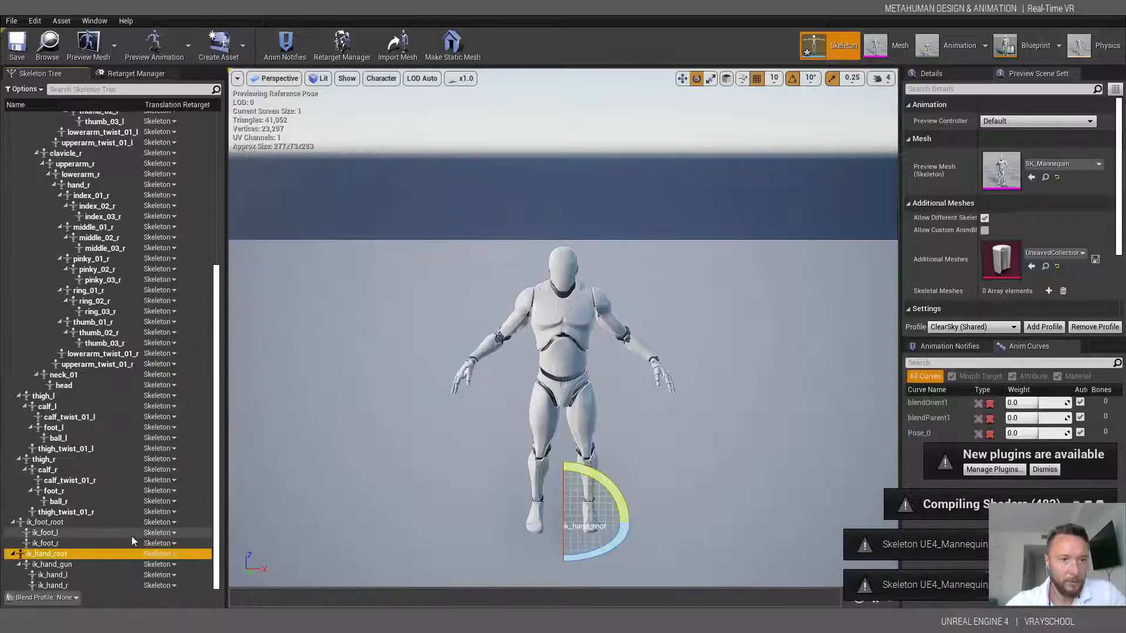
{"action": "right_click", "coordinate": [46, 523]}
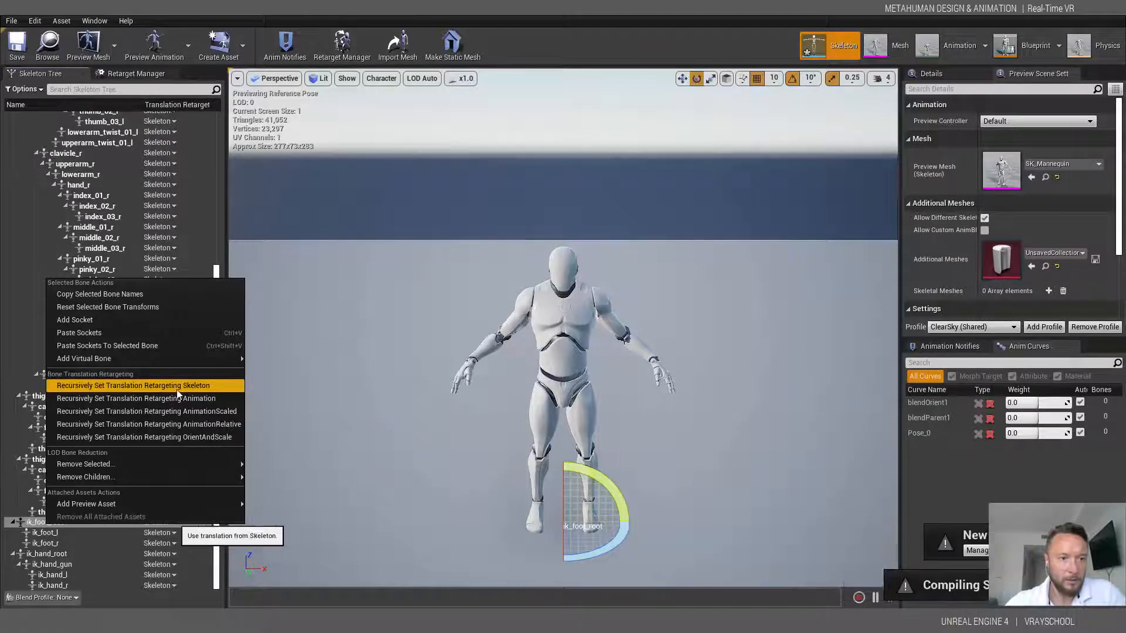
{"action": "left_click", "coordinate": [214, 387]}
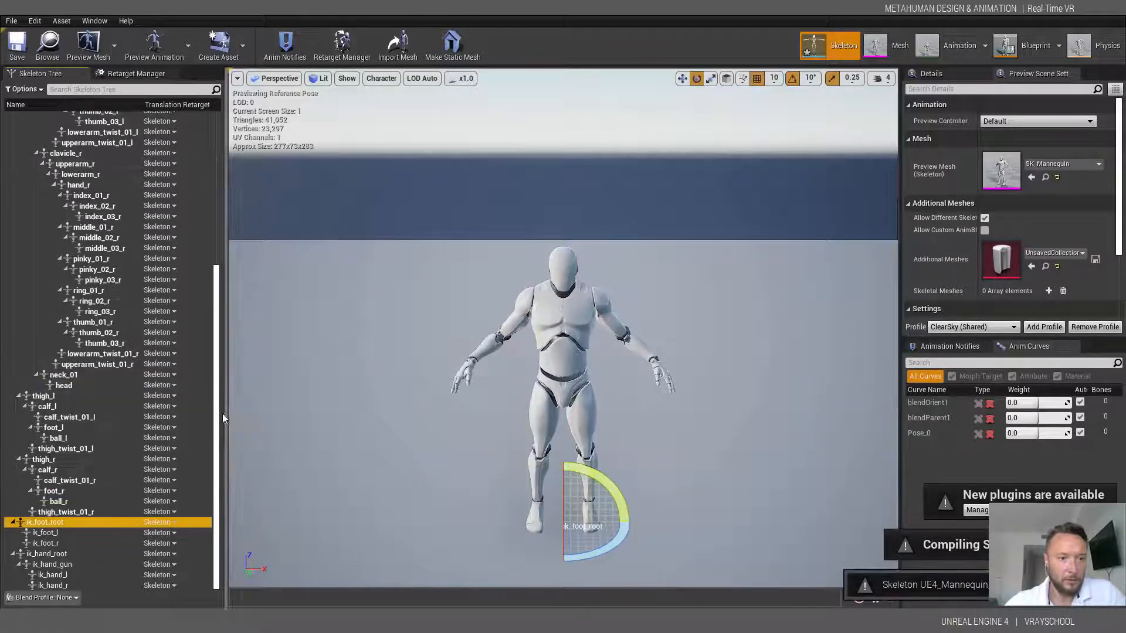
- Set translation retargeting of the root and pelvis bones to Animation and save the skeleton
{"action": "scroll", "coordinate": [206, 275], "scroll_direction": "up", "scroll_amount": 5}
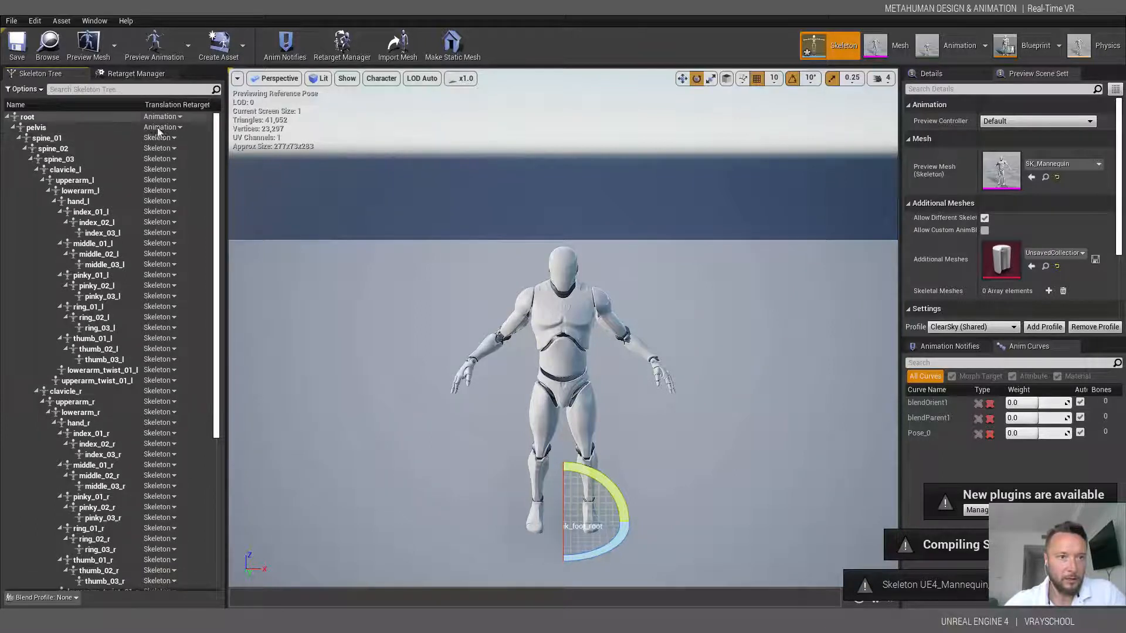
{"action": "left_click", "coordinate": [163, 116]}
{"action": "left_click", "coordinate": [206, 136]}
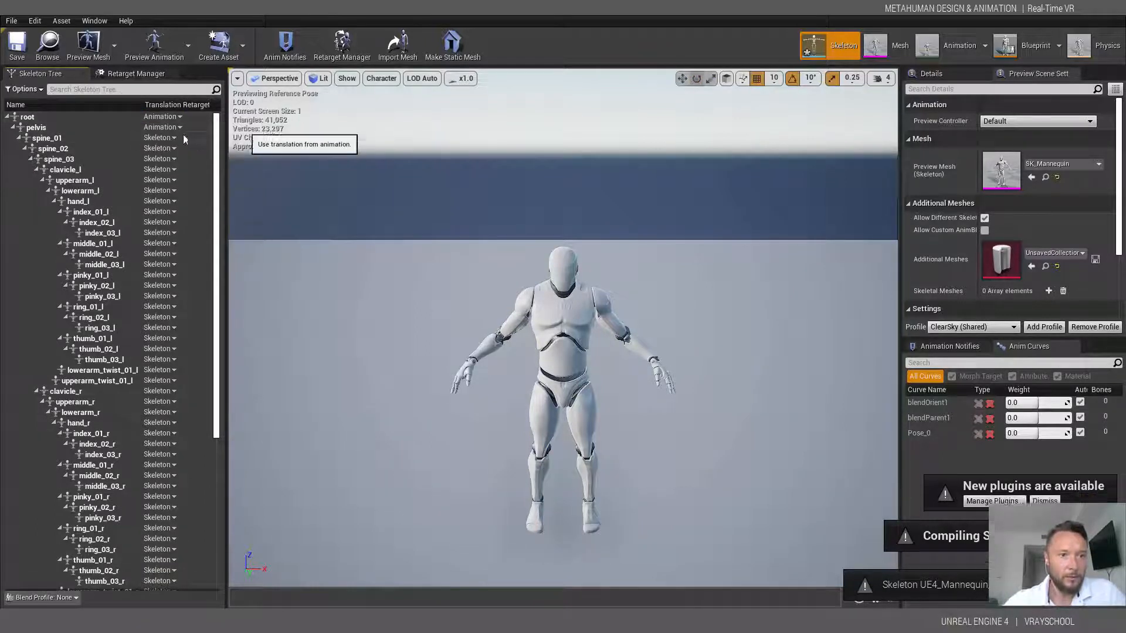
{"action": "left_click", "coordinate": [173, 127]}
{"action": "left_click", "coordinate": [191, 153]}
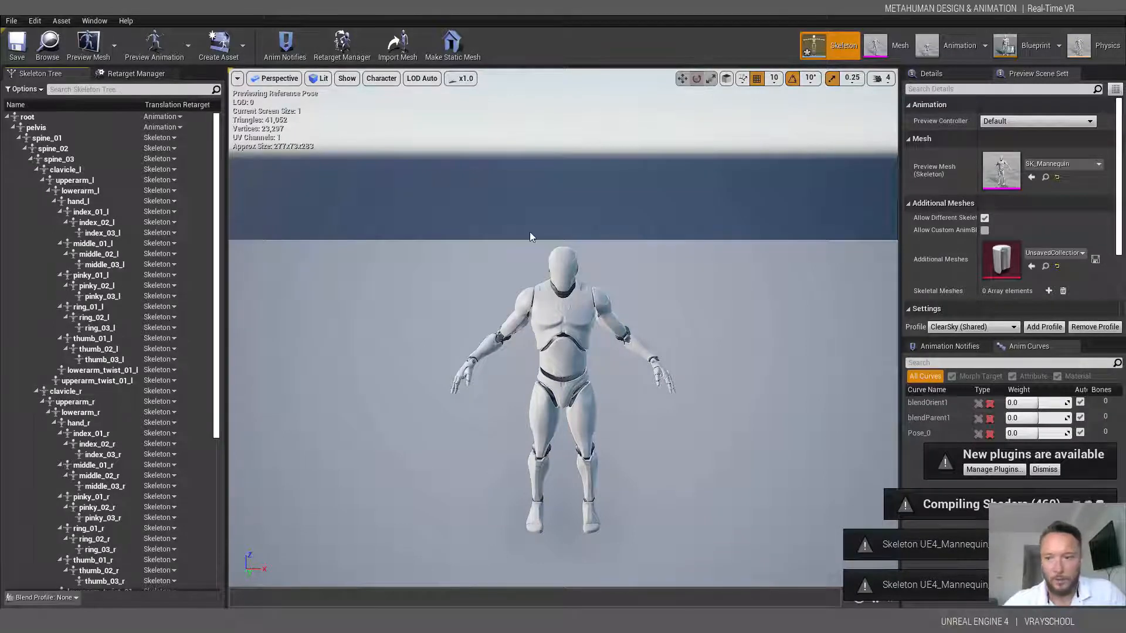
{"action": "left_click", "coordinate": [16, 46]}
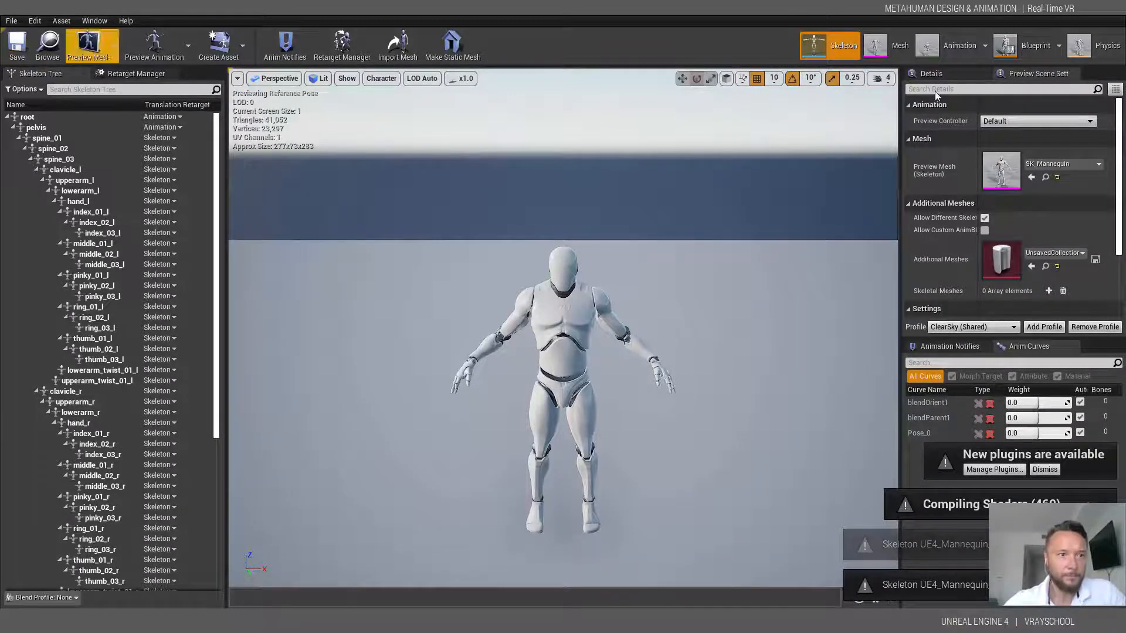
- Return to the Main level editor and go back to the top-level Content folder
{"action": "left_click", "coordinate": [82, 10]}
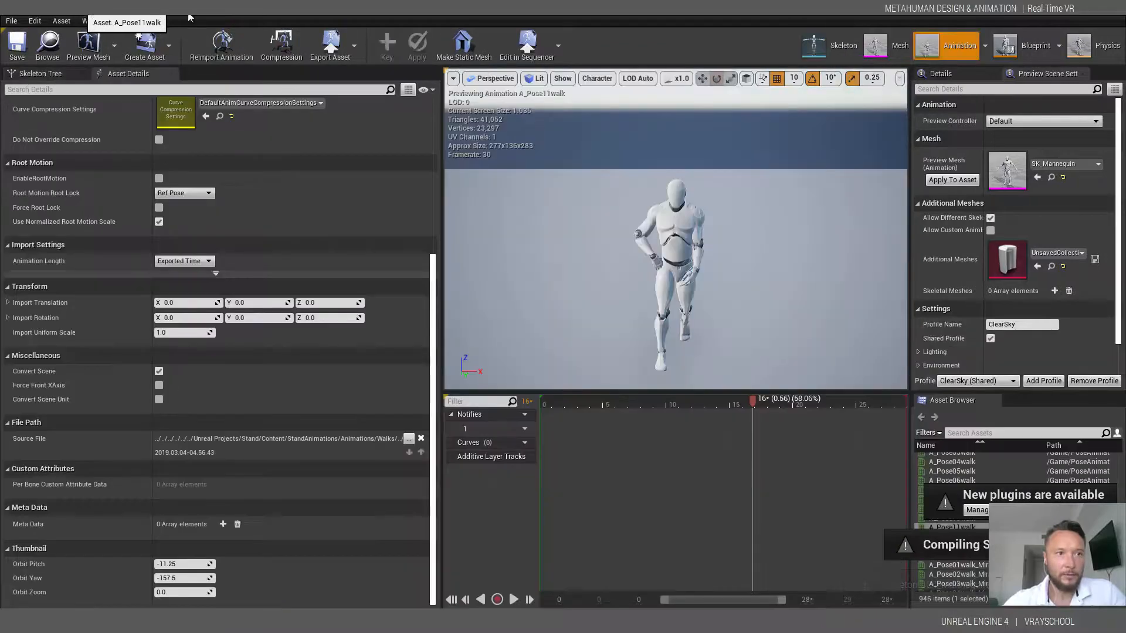
{"action": "left_click", "coordinate": [208, 10]}
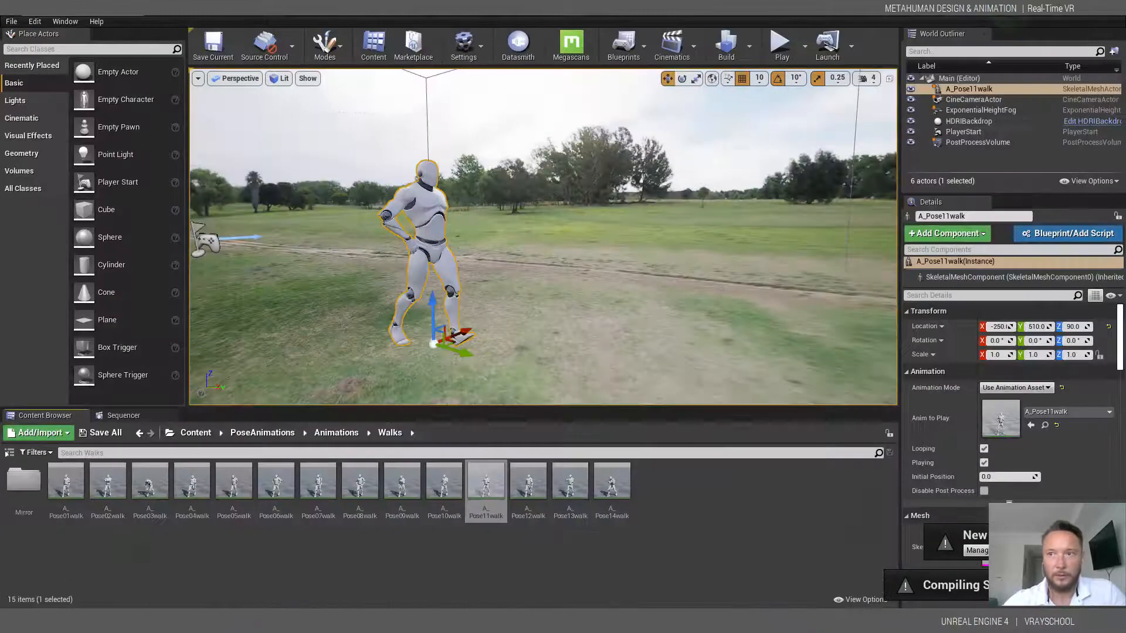
{"action": "left_click", "coordinate": [196, 434]}
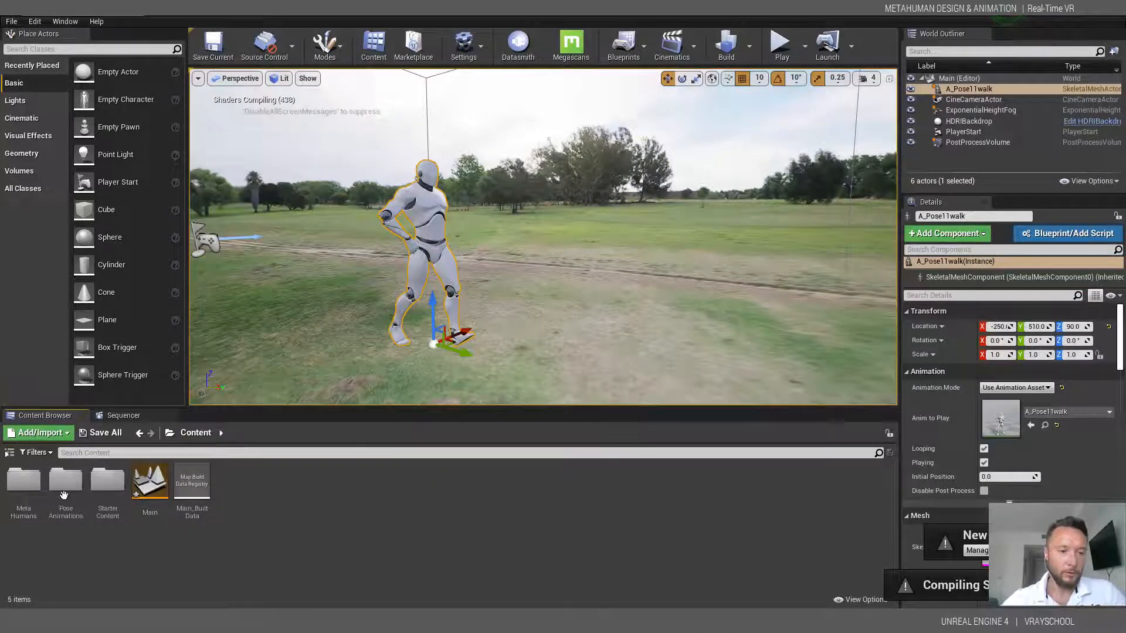
- Place BP_Cooper from the MetaHumans Cooper folder in the level and move it next to the mannequin, at X about -240
{"action": "double_click", "coordinate": [24, 480]}
{"action": "double_click", "coordinate": [60, 481]}
{"action": "left_click_drag", "start_coordinate": [276, 481], "coordinate": [591, 308]}
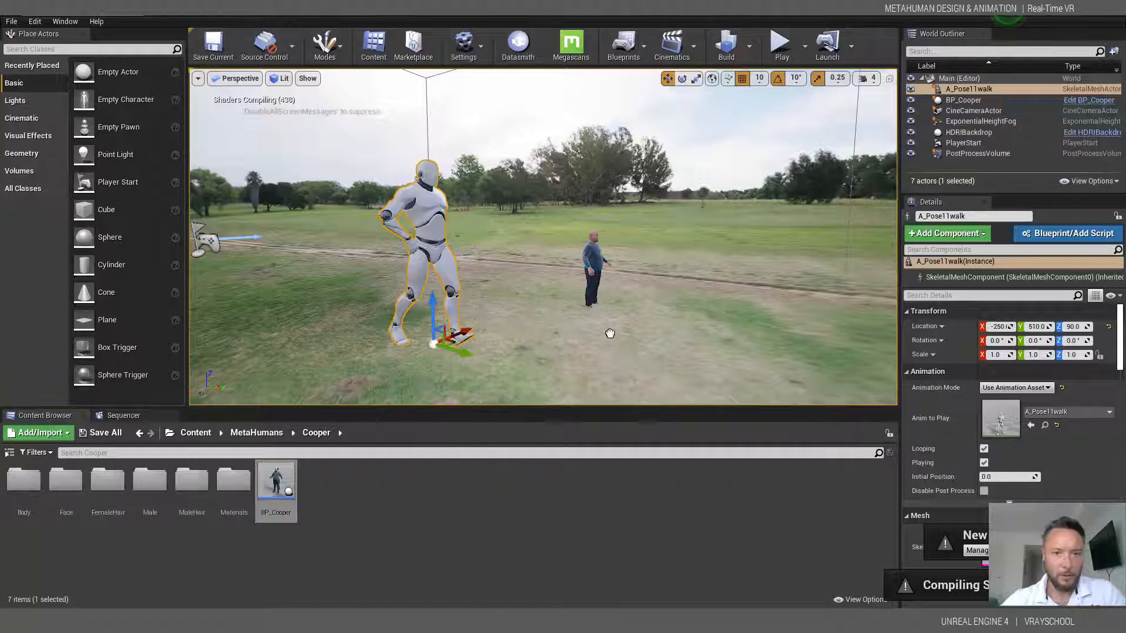
{"action": "left_click", "coordinate": [583, 307]}
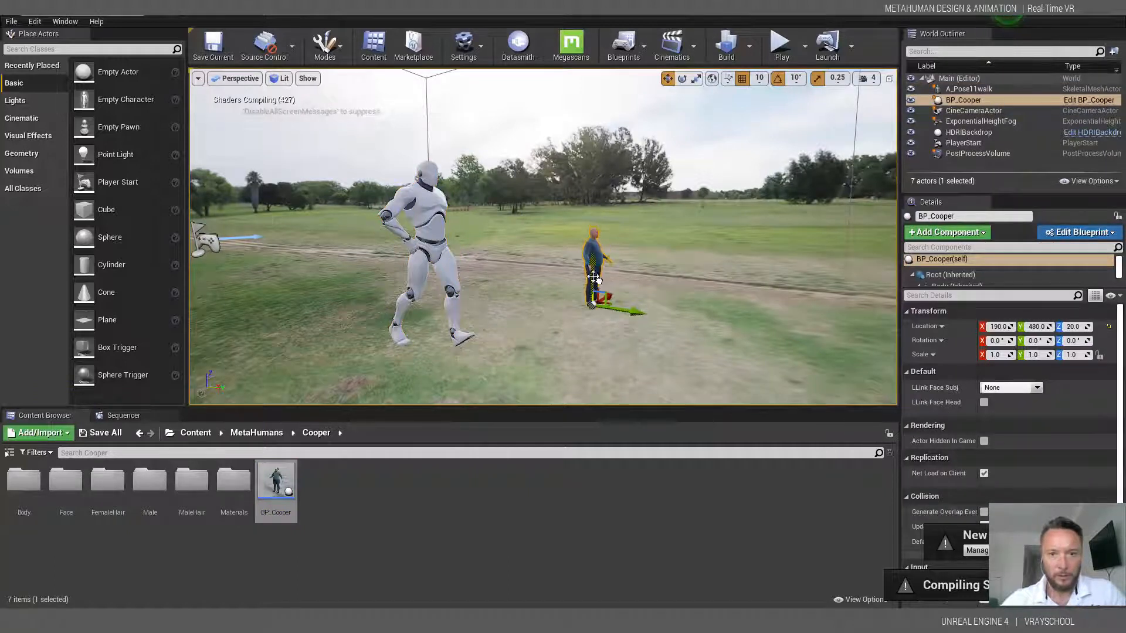
{"action": "left_click_drag", "start_coordinate": [594, 287], "coordinate": [476, 352]}
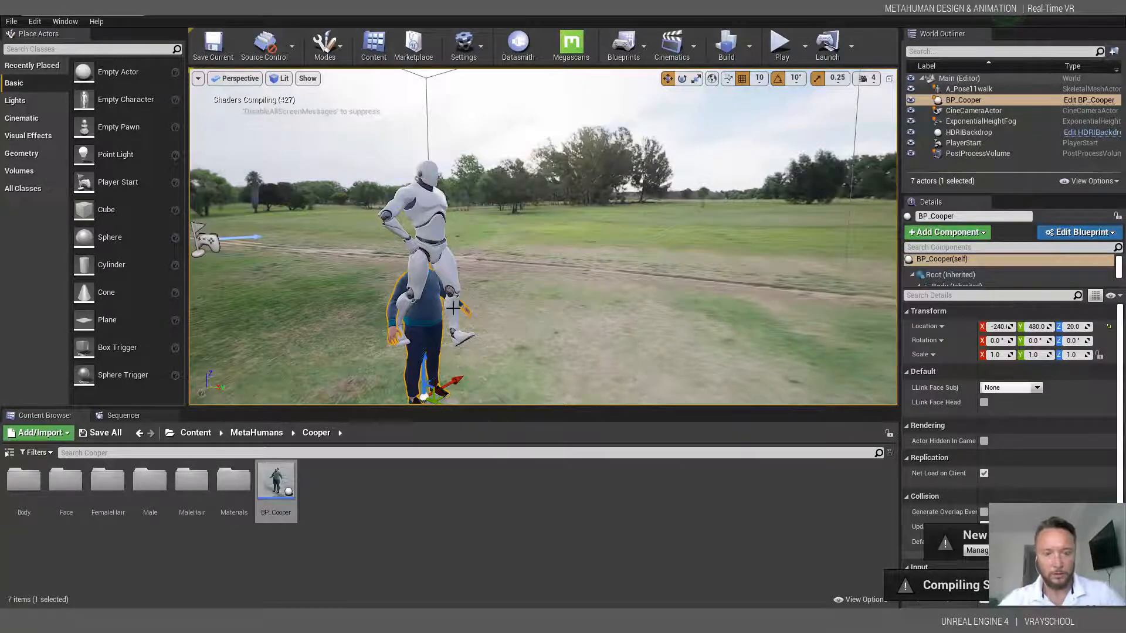
- Lower the A_Pose11walk mannequin onto the ground, to a Z location of about 20
{"action": "left_click", "coordinate": [449, 260]}
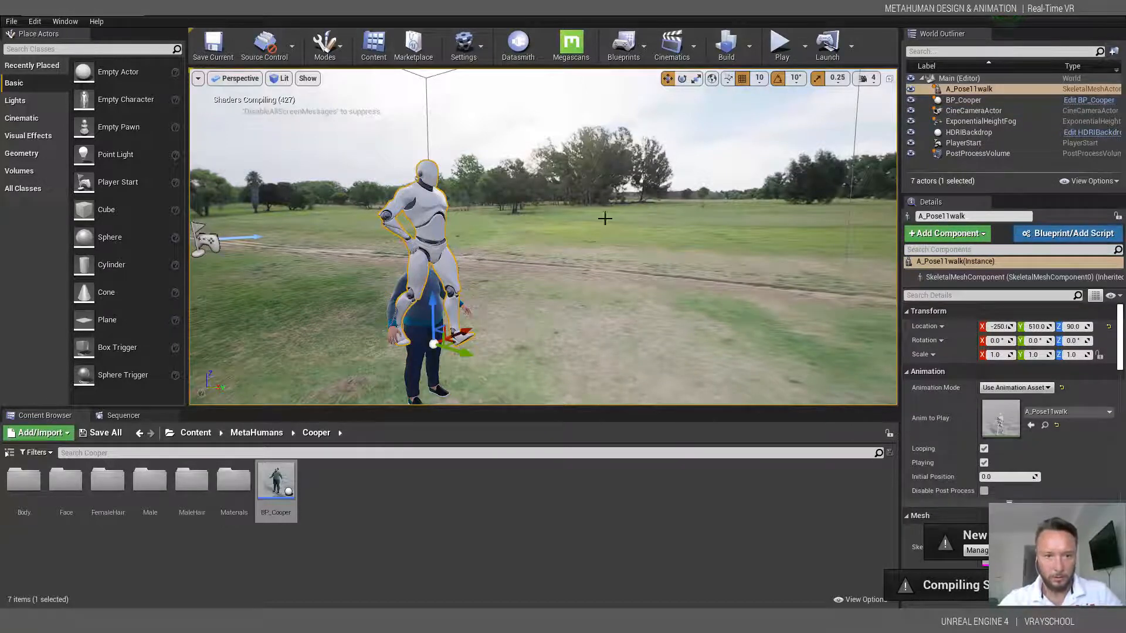
{"action": "left_click_drag", "start_coordinate": [435, 309], "coordinate": [440, 379]}
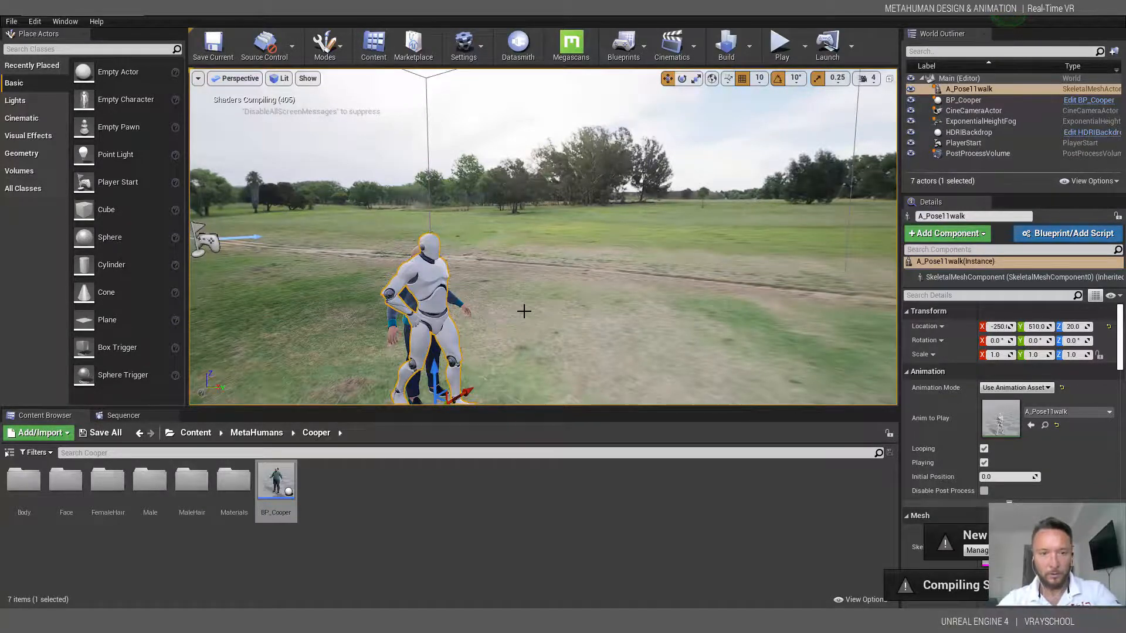
{"action": "key", "text": "f"}
{"action": "left_click_drag", "start_coordinate": [675, 289], "coordinate": [481, 397], "text": "alt"}
{"action": "middle_click_drag", "start_coordinate": [536, 361], "coordinate": [520, 314], "text": "alt"}
{"action": "right_click_drag", "start_coordinate": [520, 315], "coordinate": [563, 314], "text": "alt"}
{"action": "left_click_drag", "start_coordinate": [563, 314], "coordinate": [457, 352], "text": "alt"}
{"action": "middle_click_drag", "start_coordinate": [457, 351], "coordinate": [504, 328], "text": "alt"}
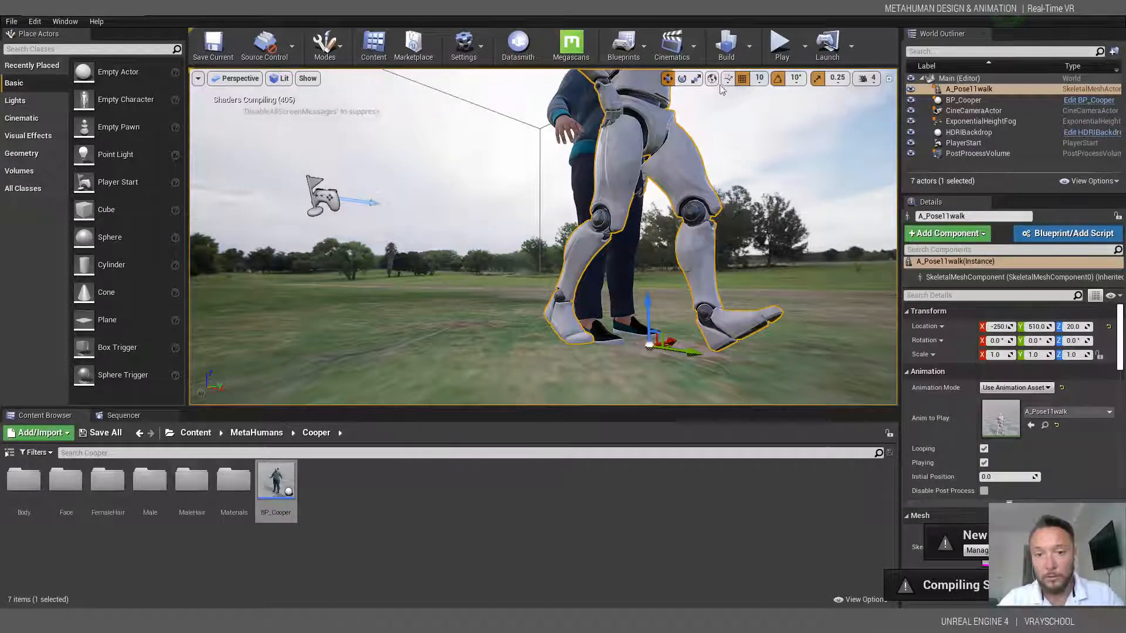
{"action": "left_click_drag", "start_coordinate": [650, 313], "coordinate": [642, 315]}
- Make a copy of BP_Cooper at almost the same spot, at a Z location of about 21.3
{"action": "left_click_drag", "start_coordinate": [756, 290], "coordinate": [539, 293], "text": "alt"}
{"action": "scroll", "coordinate": [756, 291], "scroll_direction": "down", "scroll_amount": 3}
{"action": "left_click_drag", "start_coordinate": [757, 290], "coordinate": [785, 281], "text": "alt"}
{"action": "left_click_drag", "start_coordinate": [727, 352], "coordinate": [734, 352], "text": "alt"}
{"action": "left_click", "coordinate": [953, 101]}
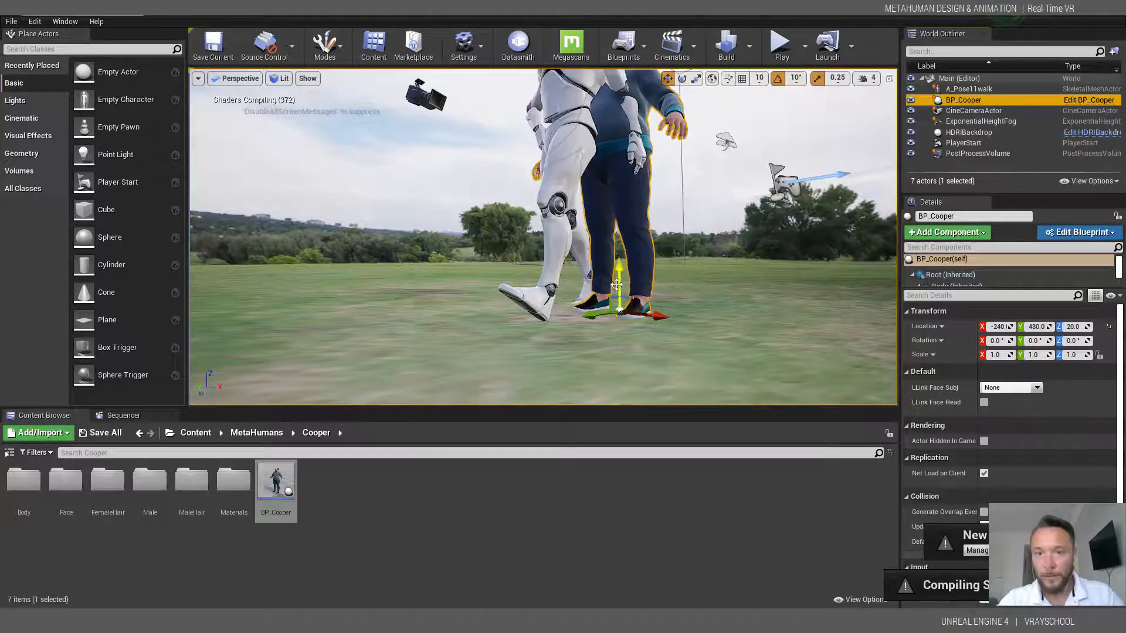
{"action": "scroll", "coordinate": [617, 284], "scroll_direction": "up", "scroll_amount": 5}
{"action": "middle_click_drag", "start_coordinate": [616, 285], "coordinate": [587, 293]}
{"action": "left_click_drag", "start_coordinate": [537, 266], "coordinate": [469, 284]}
{"action": "scroll", "coordinate": [469, 284], "scroll_direction": "down", "scroll_amount": 5}
{"action": "left_click_drag", "start_coordinate": [532, 219], "coordinate": [533, 174], "text": "alt"}
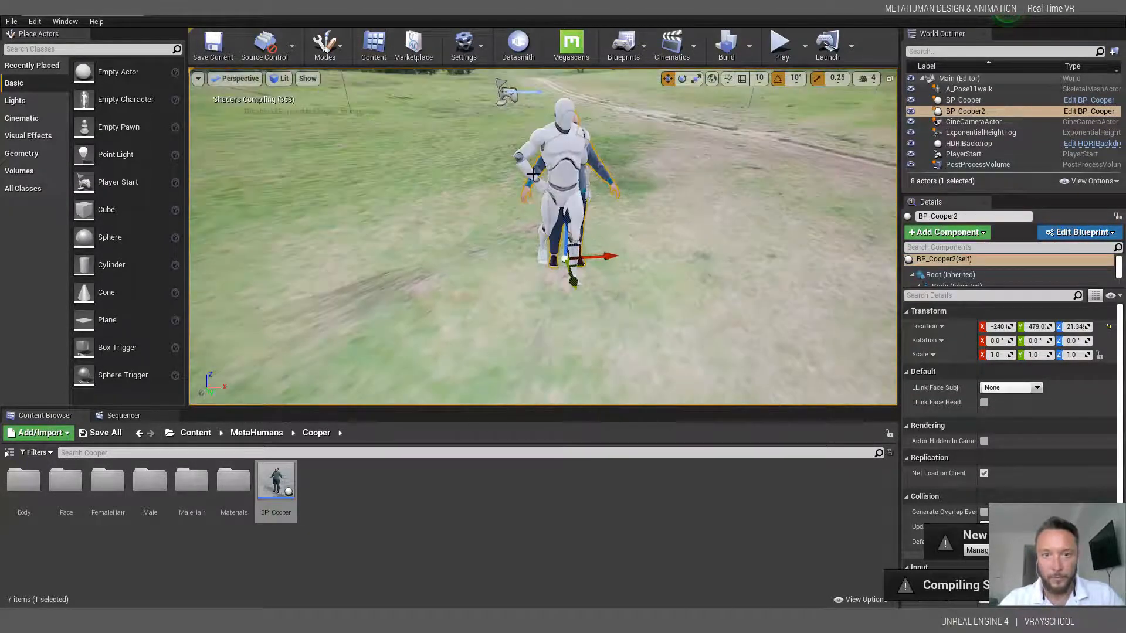
- Move the A_Pose11walk mannequin away from Cooper along X to about -437
{"action": "left_click", "coordinate": [572, 184]}
{"action": "left_click_drag", "start_coordinate": [601, 268], "coordinate": [414, 258]}
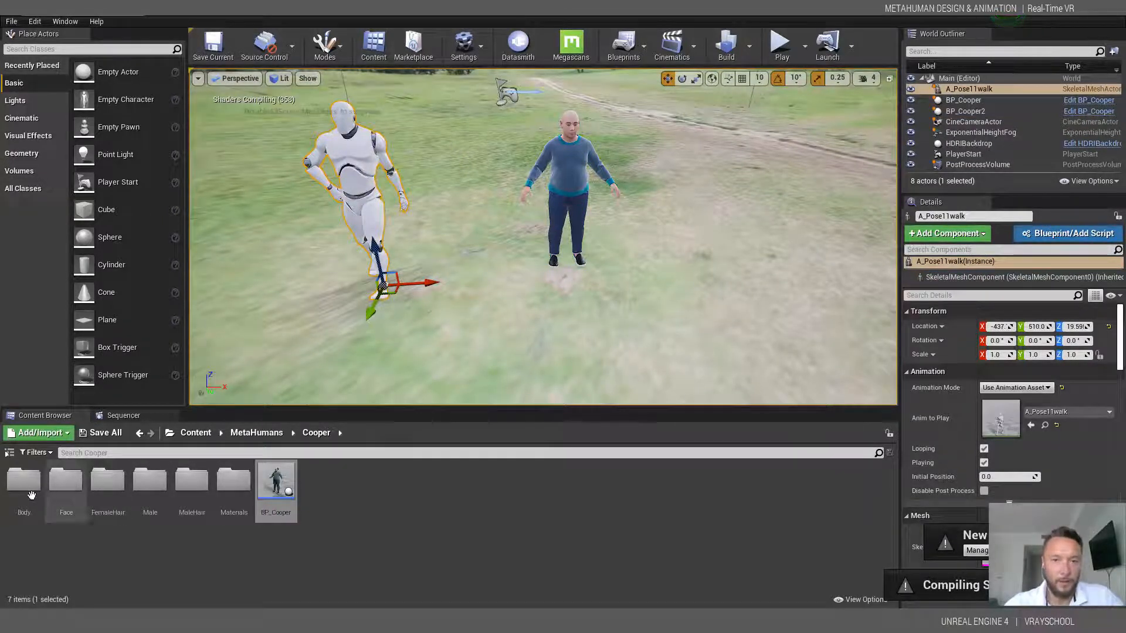
- Open the metahuman_base_skel skeleton from MetaHumans/Common/Female/Medium/NormalWeight/Body
{"action": "left_click", "coordinate": [201, 434]}
{"action": "double_click", "coordinate": [66, 480]}
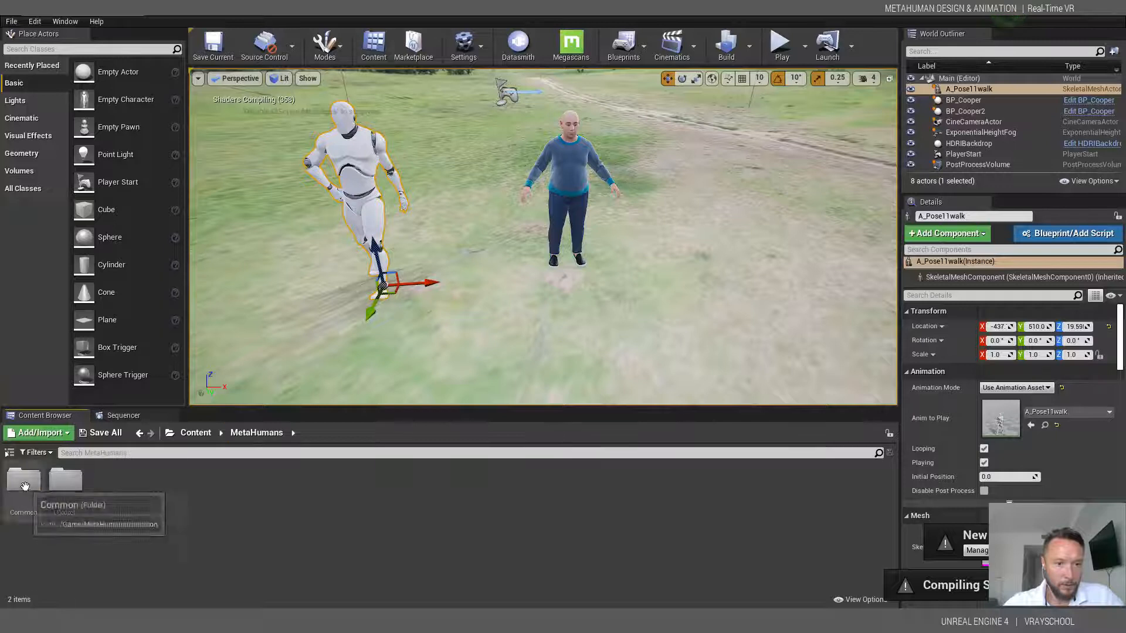
{"action": "double_click", "coordinate": [24, 480]}
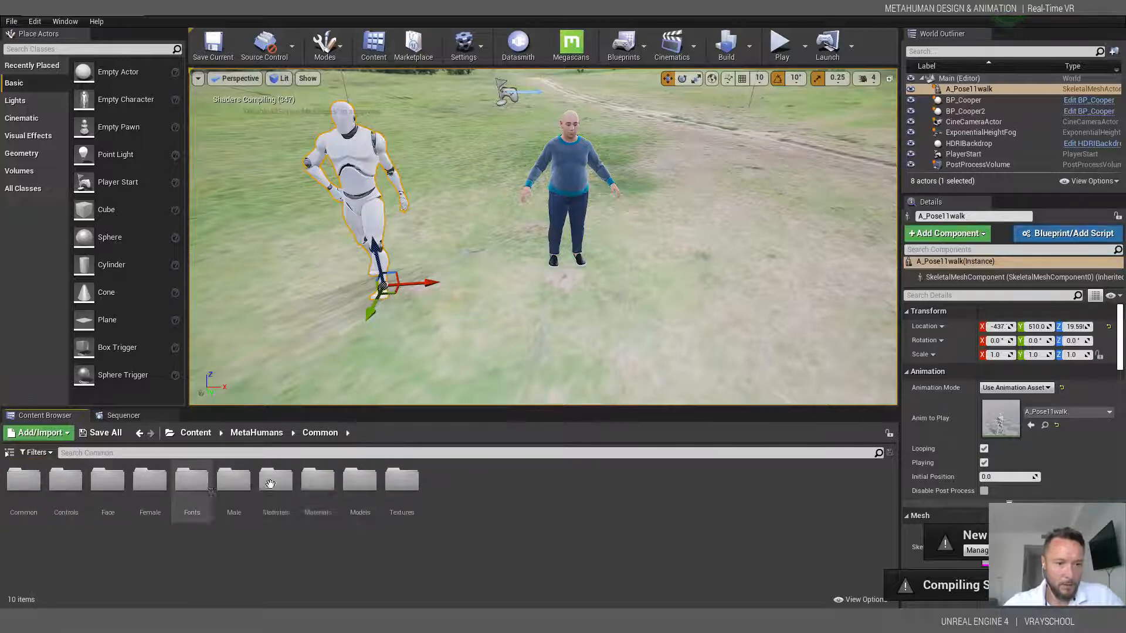
{"action": "double_click", "coordinate": [150, 480]}
{"action": "left_click", "coordinate": [23, 481]}
{"action": "double_click", "coordinate": [24, 481]}
{"action": "double_click", "coordinate": [24, 481]}
{"action": "double_click", "coordinate": [23, 481]}
{"action": "left_click", "coordinate": [149, 487]}
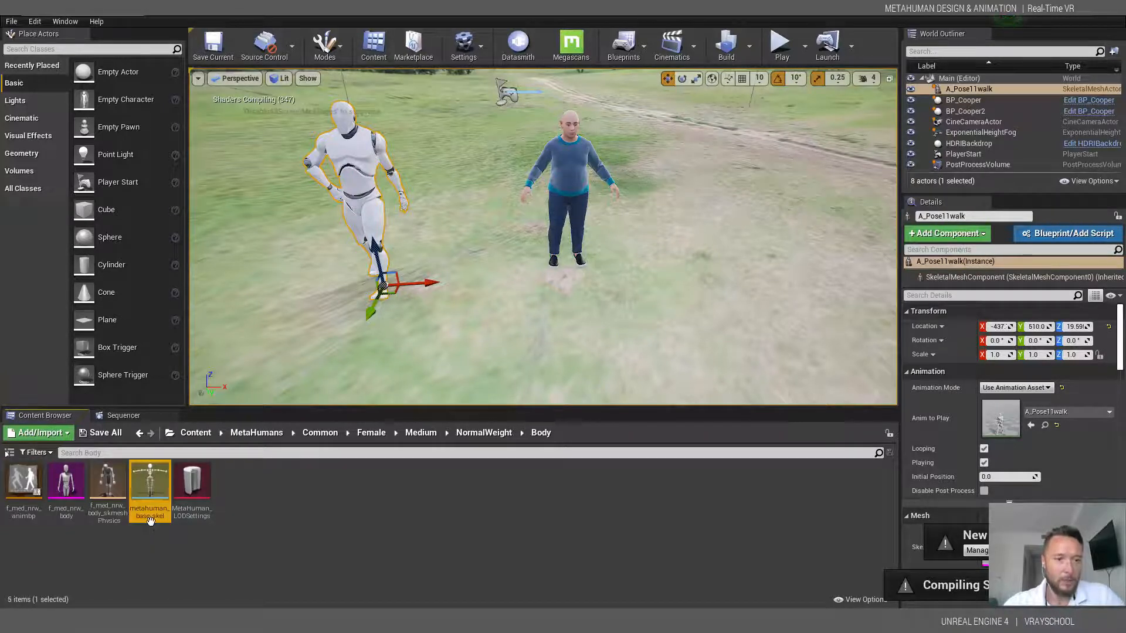
{"action": "double_click", "coordinate": [150, 481]}
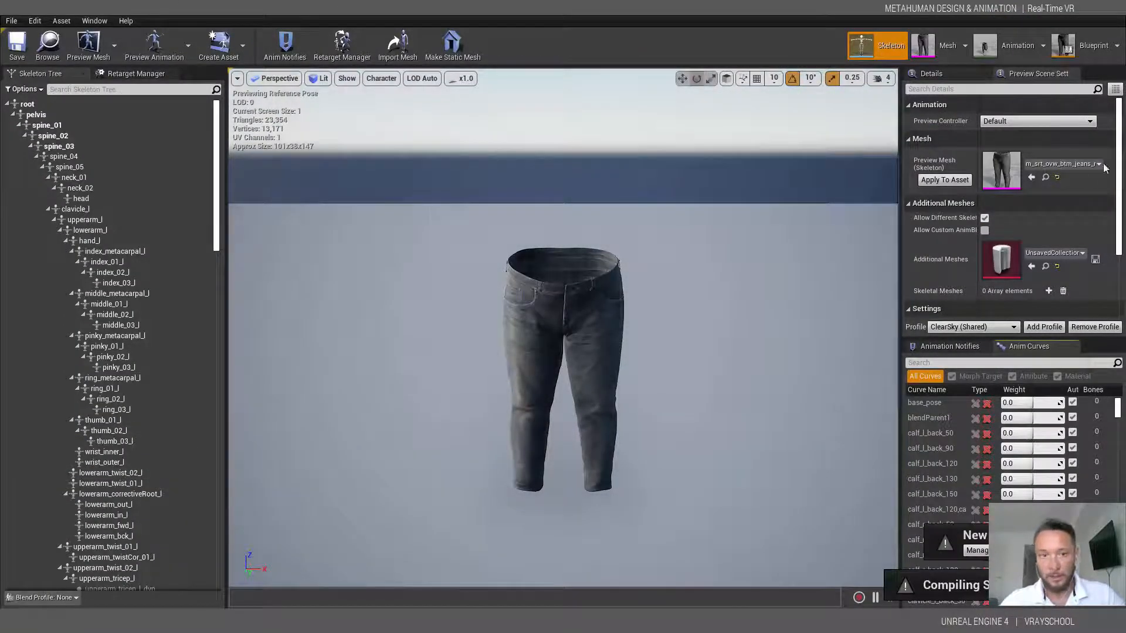
- Try the f_srt_nrw_body_preview mesh as the skeleton's preview mesh
{"action": "left_click", "coordinate": [1082, 167]}
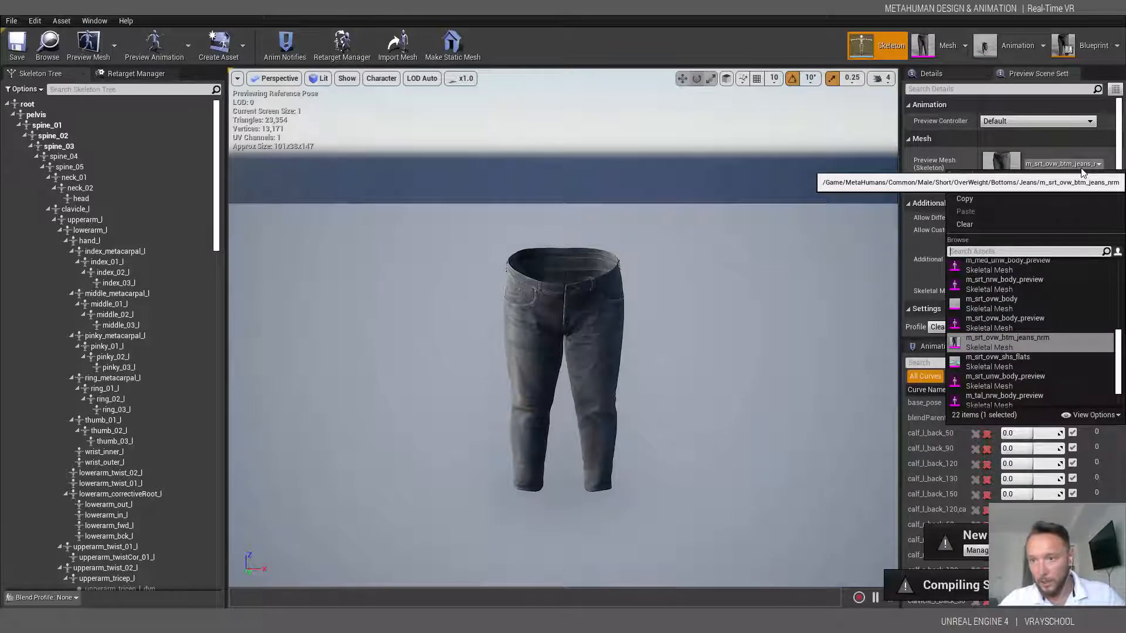
{"action": "mouse_move", "coordinate": [1099, 350]}
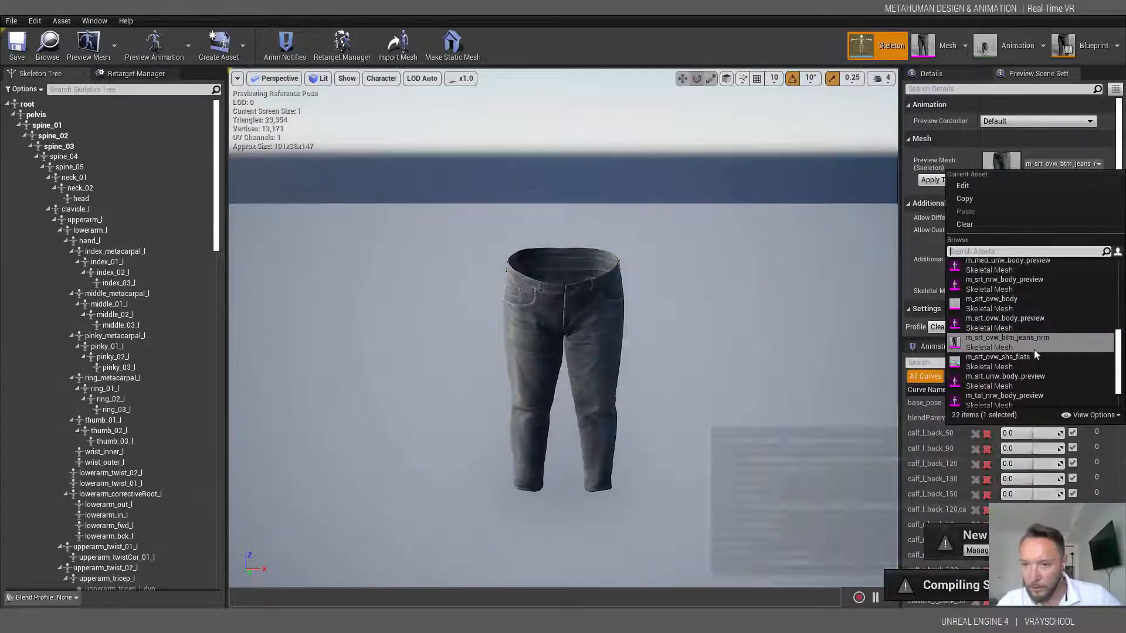
{"action": "left_click_drag", "start_coordinate": [1117, 352], "coordinate": [1122, 259]}
{"action": "scroll", "coordinate": [1032, 334], "scroll_direction": "down", "scroll_amount": 3}
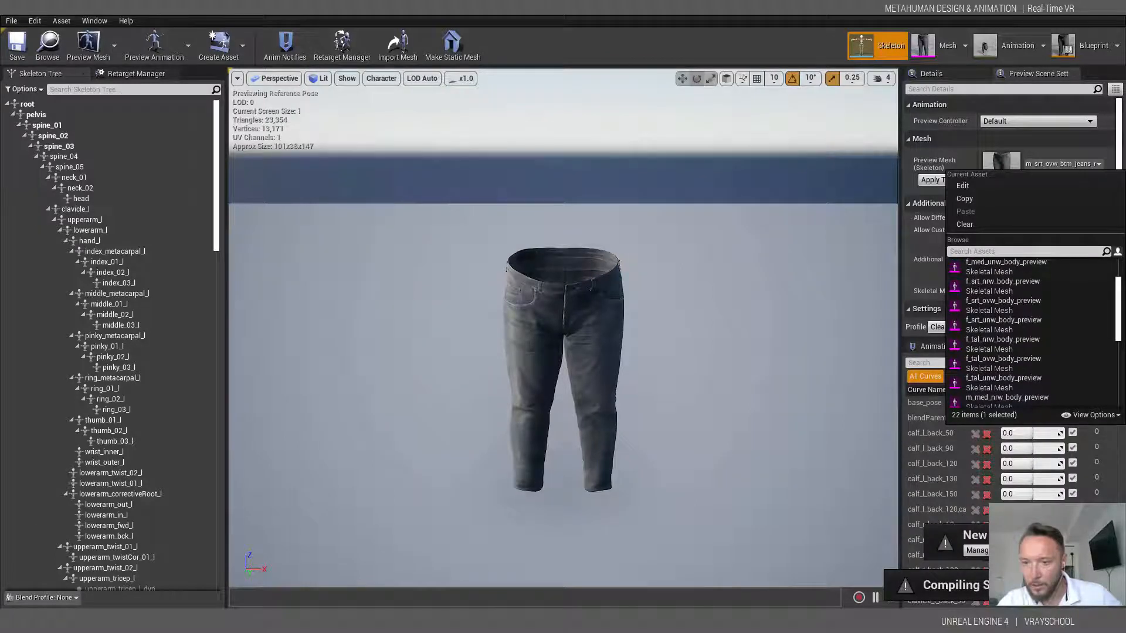
{"action": "left_click", "coordinate": [1020, 284]}
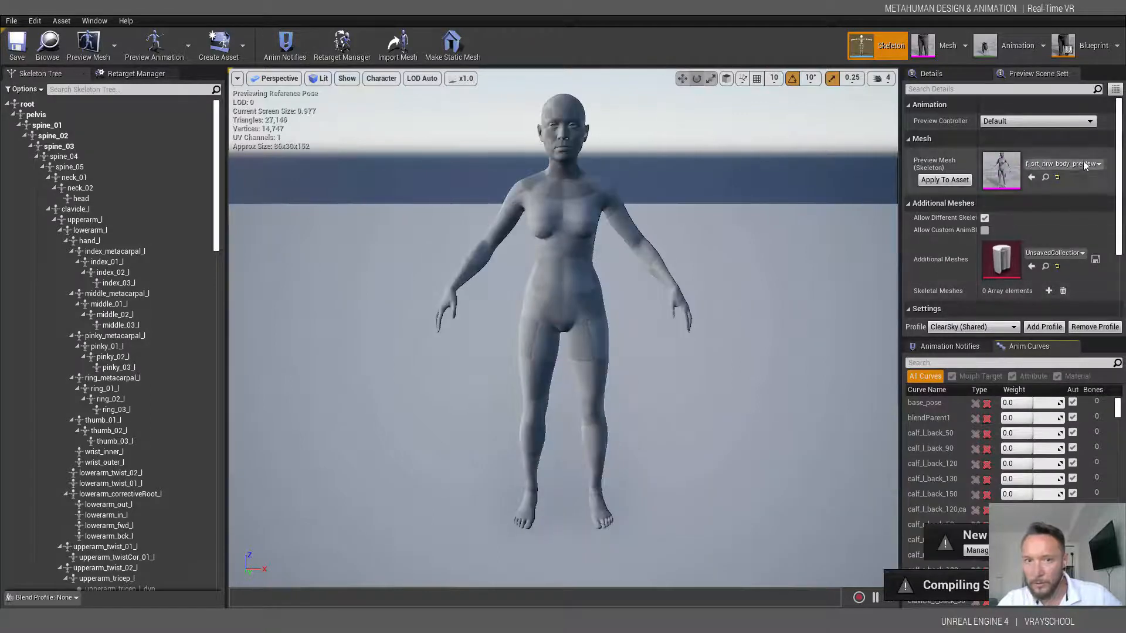
- Switch the preview mesh to the male m_med_nrw_body_preview and look at the whole body
{"action": "left_click", "coordinate": [1062, 164]}
{"action": "left_click_drag", "start_coordinate": [1119, 293], "coordinate": [1120, 323]}
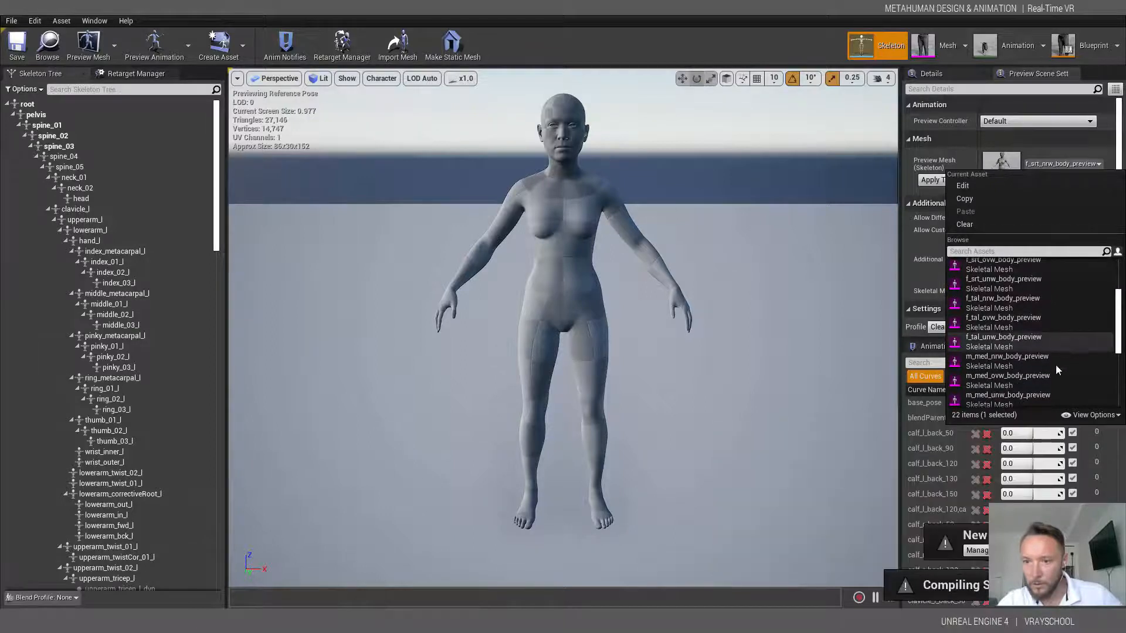
{"action": "left_click", "coordinate": [1014, 363]}
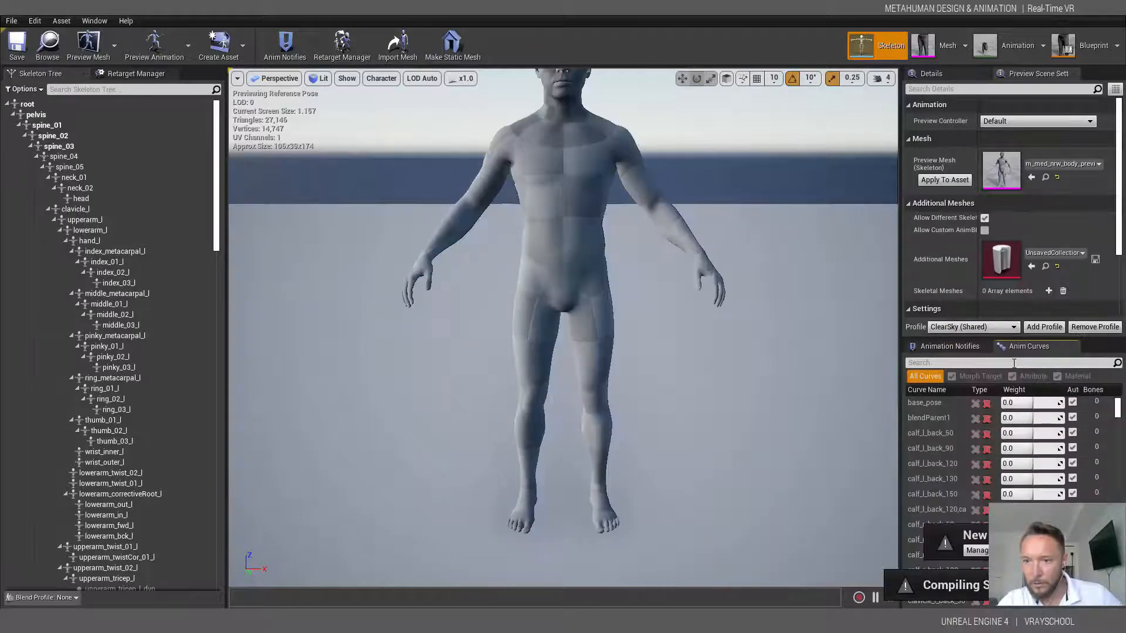
{"action": "scroll", "coordinate": [658, 222], "scroll_direction": "down", "scroll_amount": 4}
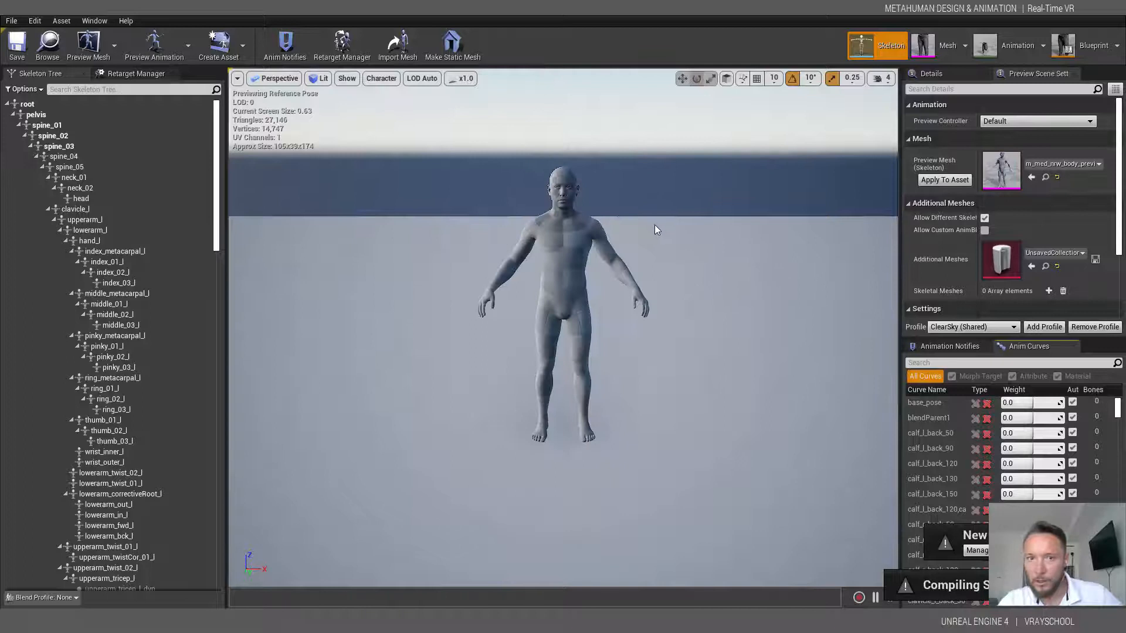
{"action": "scroll", "coordinate": [654, 229], "scroll_direction": "up", "scroll_amount": 2}
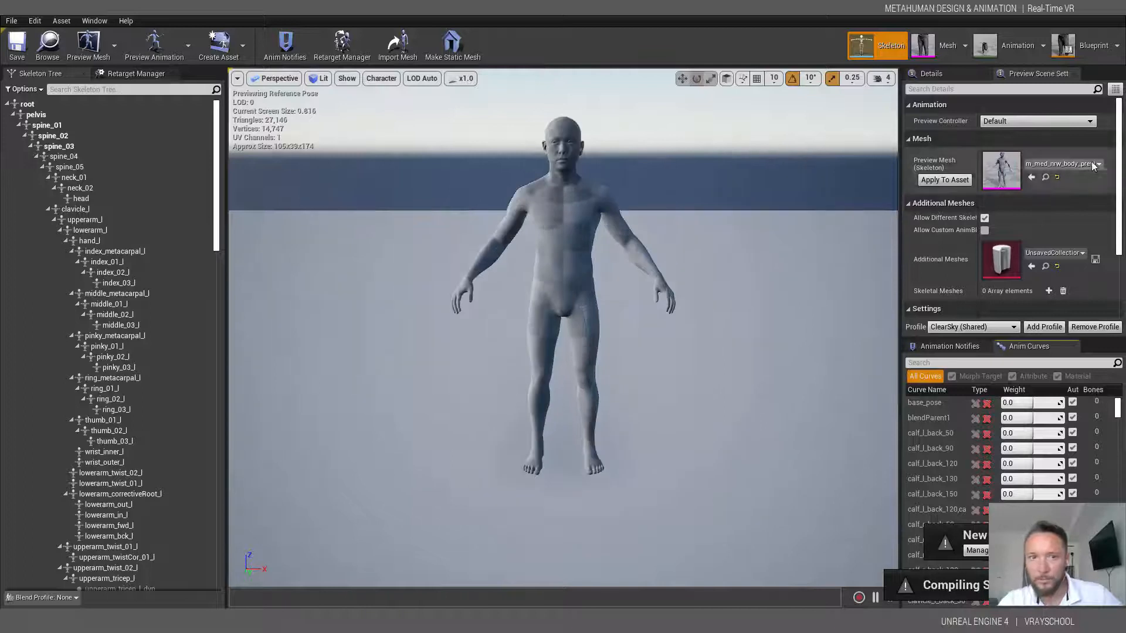
- Set the skeleton's preview mesh to m_med_ovw_body_preview to match Cooper's build
{"action": "left_click", "coordinate": [1090, 164]}
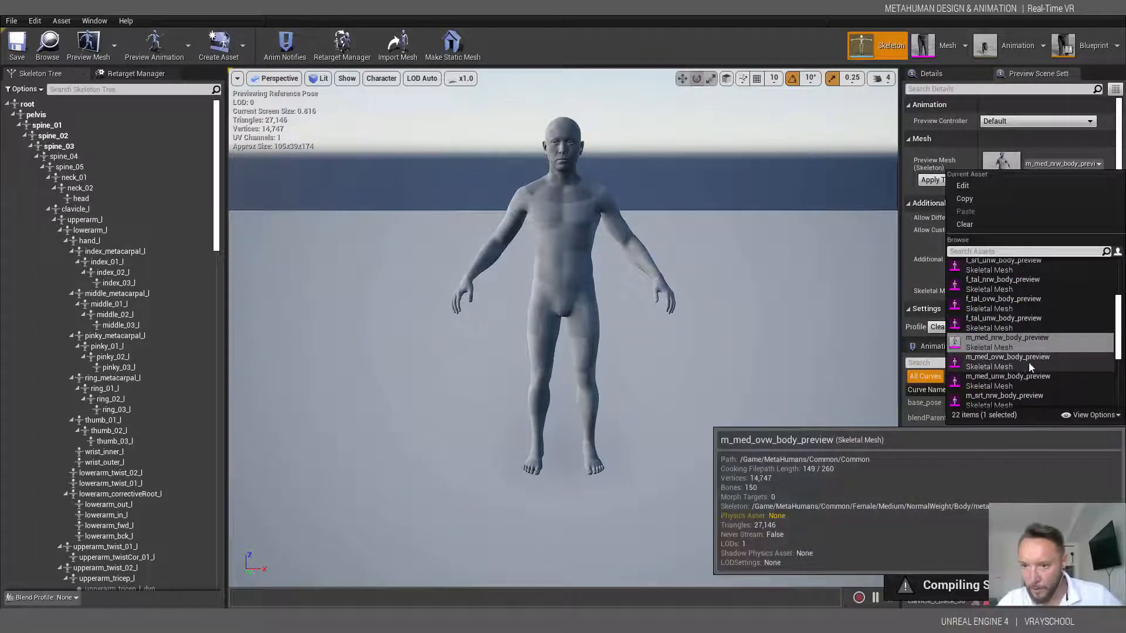
{"action": "left_click", "coordinate": [1008, 367]}
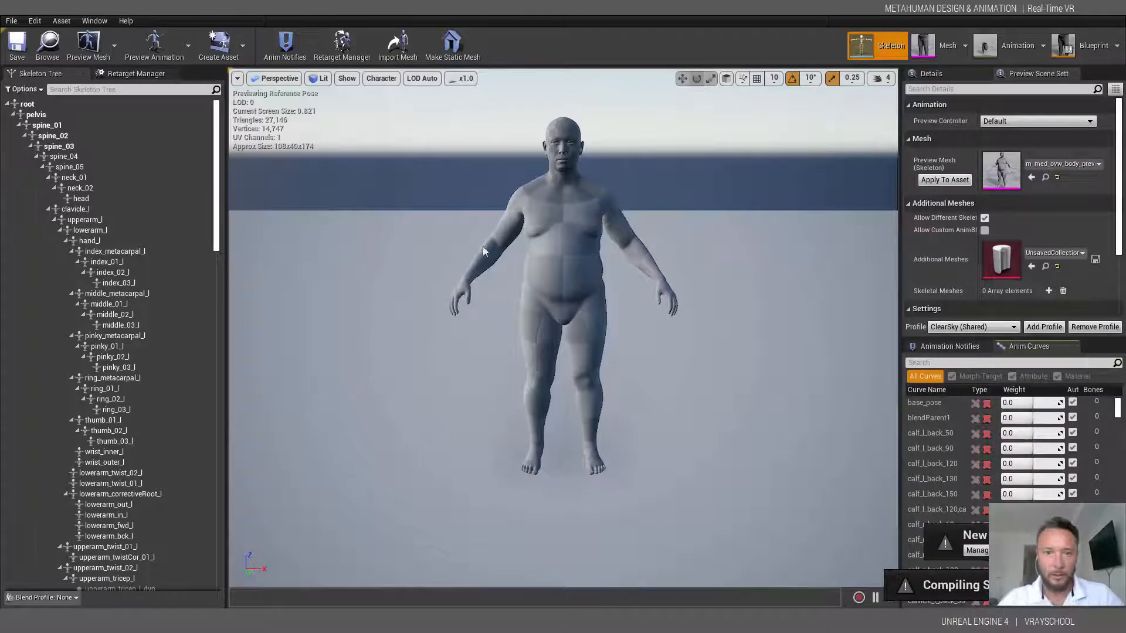
{"action": "left_click", "coordinate": [989, 216]}
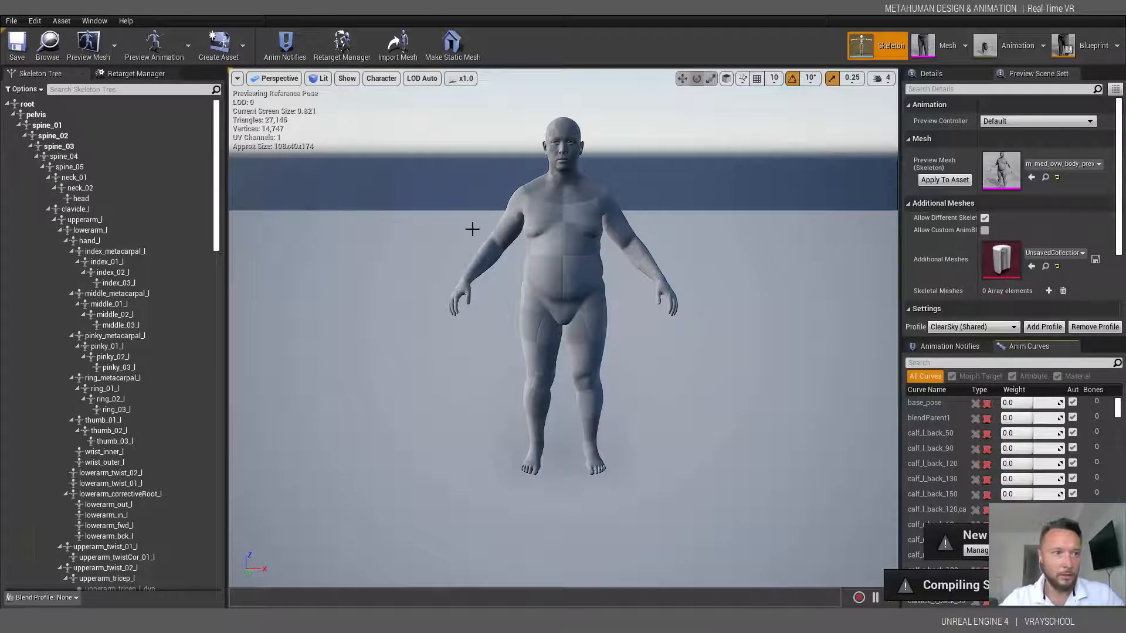
- Assign the Humanoid rig to the MetaHuman skeleton in the Retarget Manager and check the bone mapping
{"action": "left_click", "coordinate": [48, 104]}
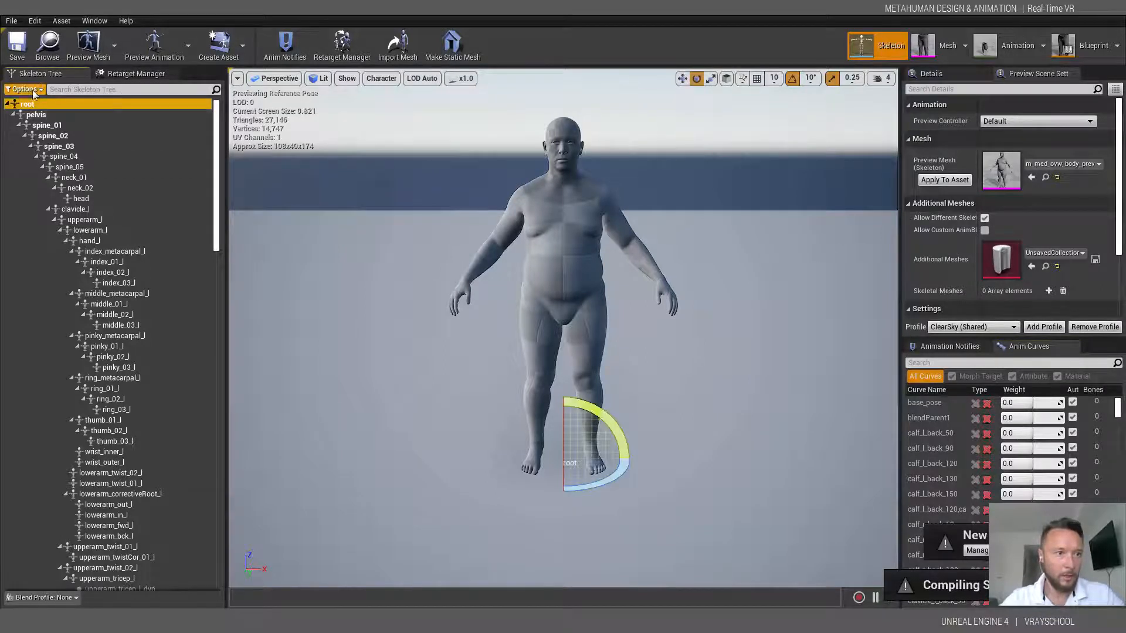
{"action": "left_click", "coordinate": [29, 90]}
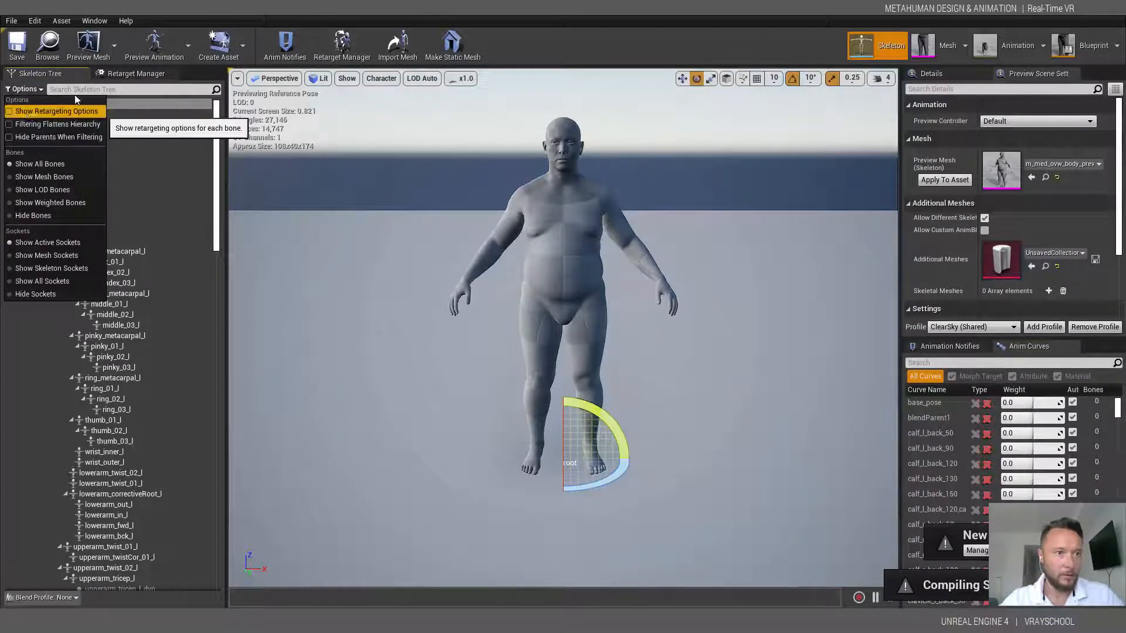
{"action": "left_click", "coordinate": [141, 74]}
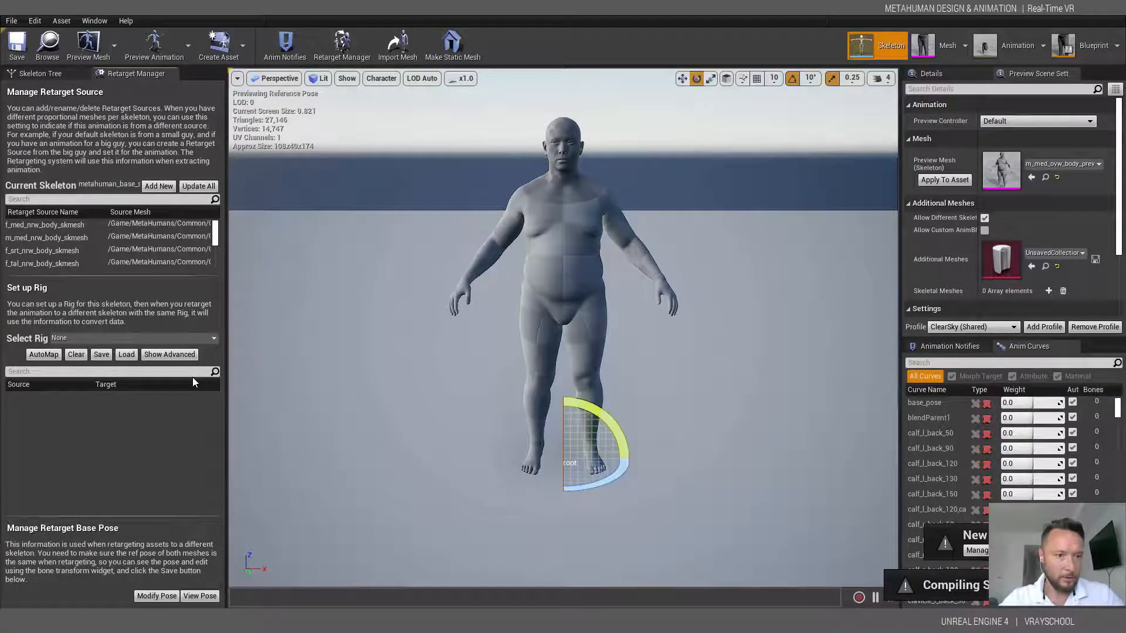
{"action": "left_click", "coordinate": [132, 338]}
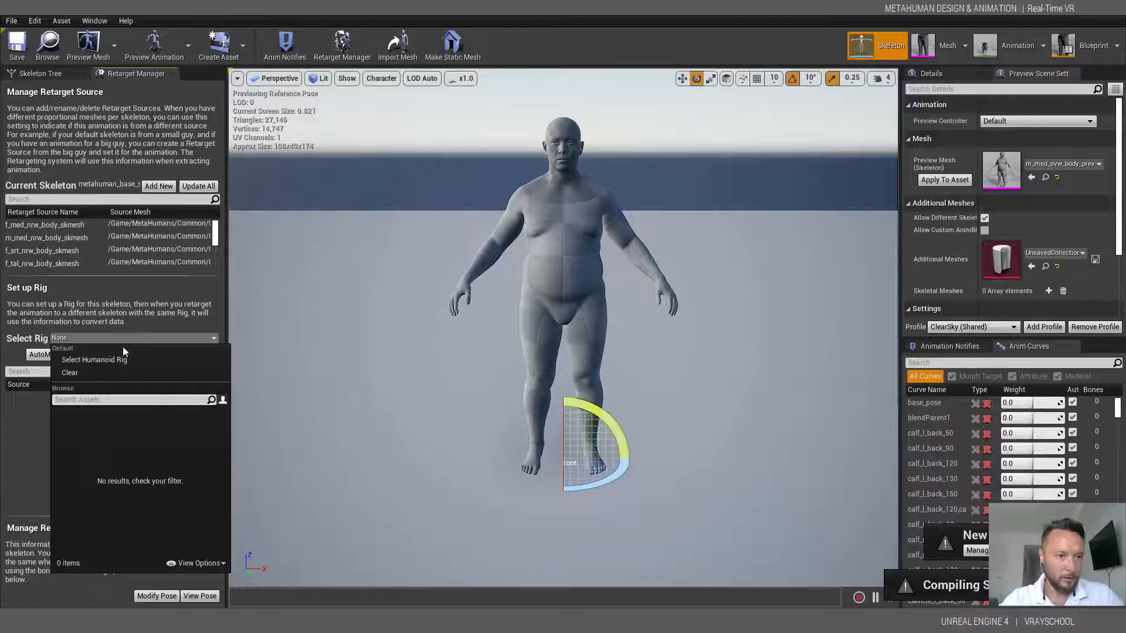
{"action": "left_click", "coordinate": [117, 361]}
{"action": "scroll", "coordinate": [208, 465], "scroll_direction": "down", "scroll_amount": 5}
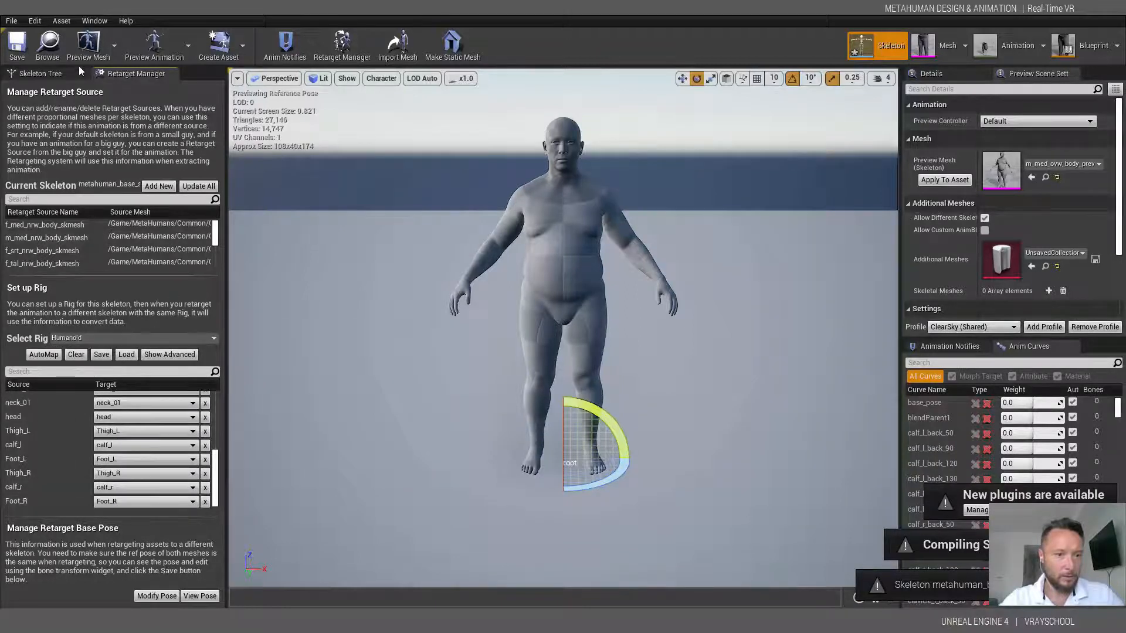
- Return to the Skeleton Tree and show the retargeting options for each bone
{"action": "left_click", "coordinate": [64, 73]}
{"action": "left_click", "coordinate": [37, 114]}
{"action": "left_click", "coordinate": [27, 105]}
{"action": "left_click", "coordinate": [24, 89]}
{"action": "left_click", "coordinate": [50, 110]}
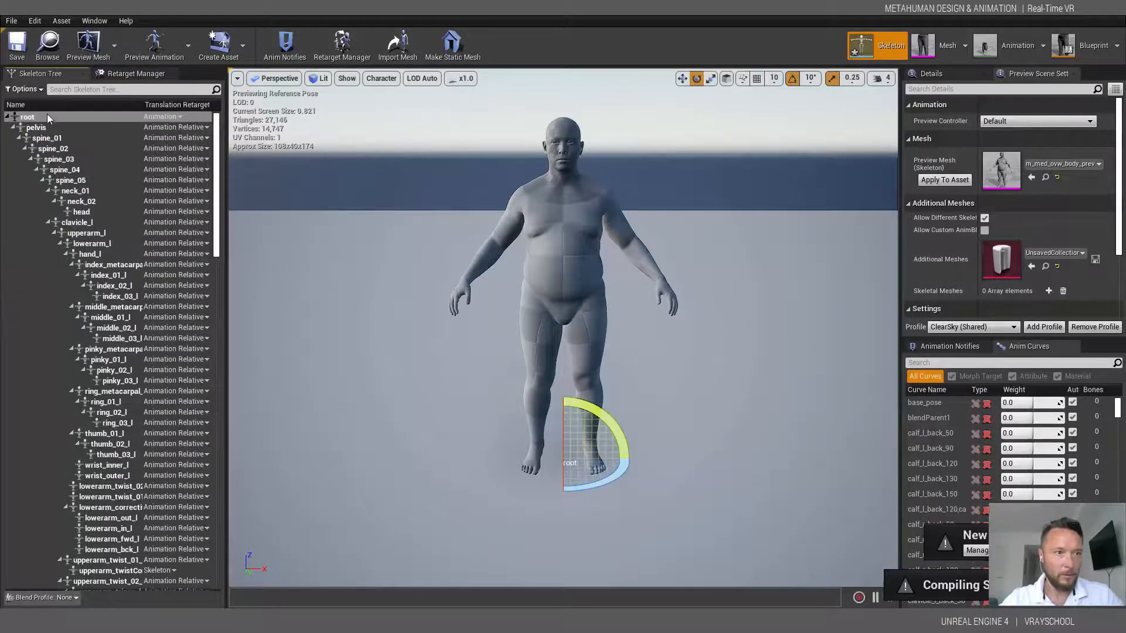
- Set the pelvis bone's translation retargeting to Animation
{"action": "left_click", "coordinate": [183, 129]}
{"action": "left_click", "coordinate": [163, 144]}
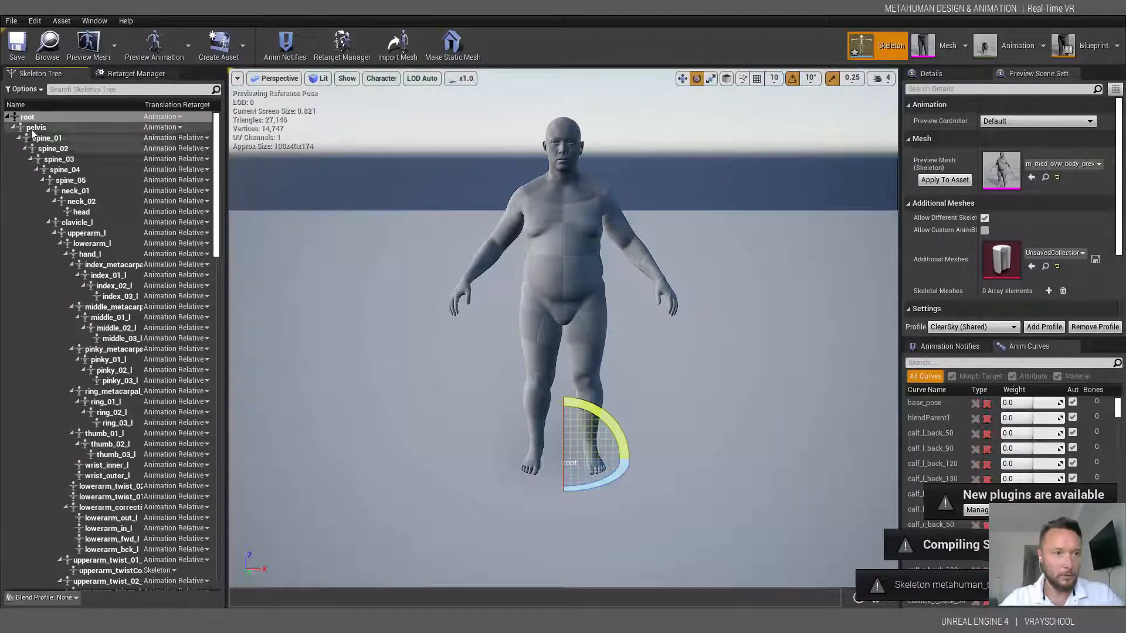
{"action": "left_click", "coordinate": [188, 138]}
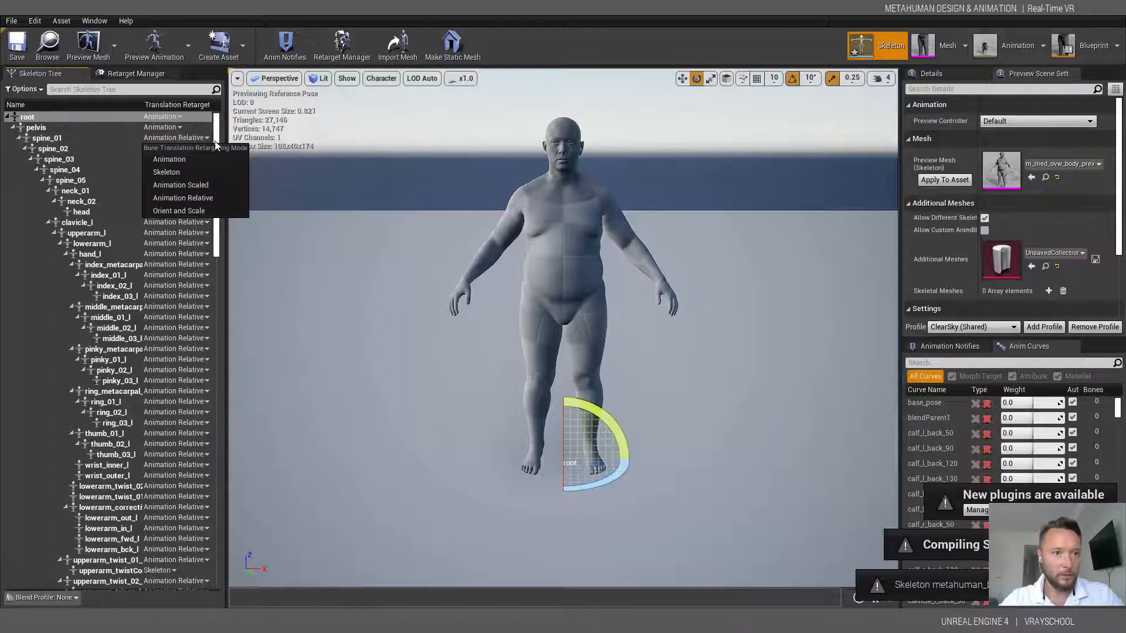
{"action": "left_click", "coordinate": [216, 128]}
- Set translation retargeting recursively to Skeleton for spine_01 and all its child bones
{"action": "left_click", "coordinate": [45, 140]}
{"action": "left_click_drag", "start_coordinate": [217, 170], "coordinate": [198, 573]}
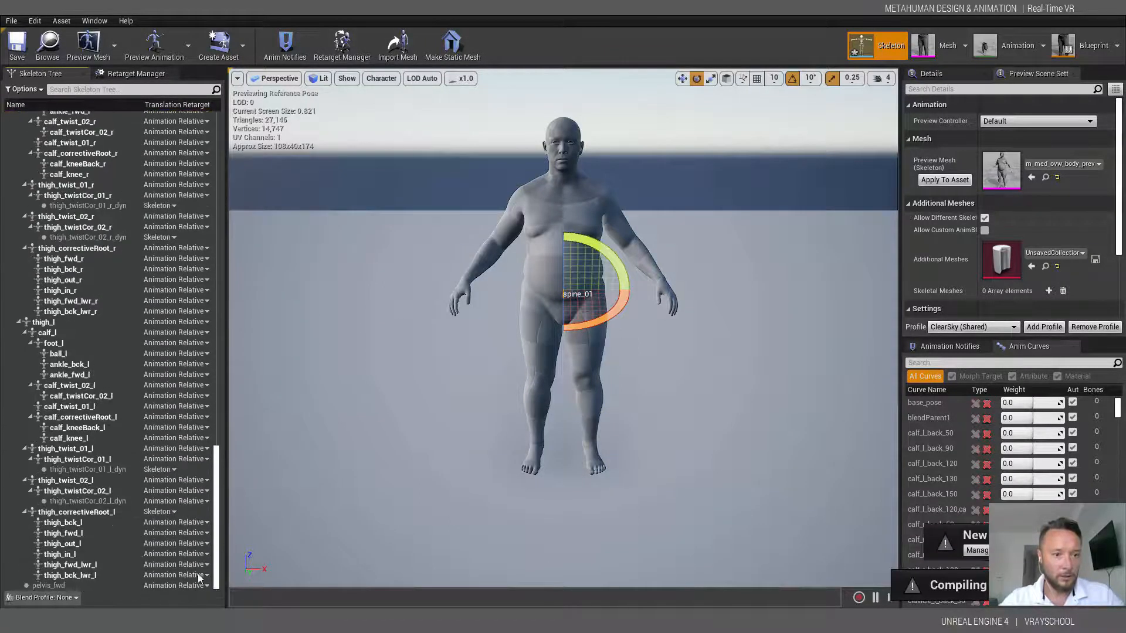
{"action": "scroll", "coordinate": [59, 335], "scroll_direction": "up", "scroll_amount": 9}
{"action": "scroll", "coordinate": [61, 339], "scroll_direction": "up", "scroll_amount": 15}
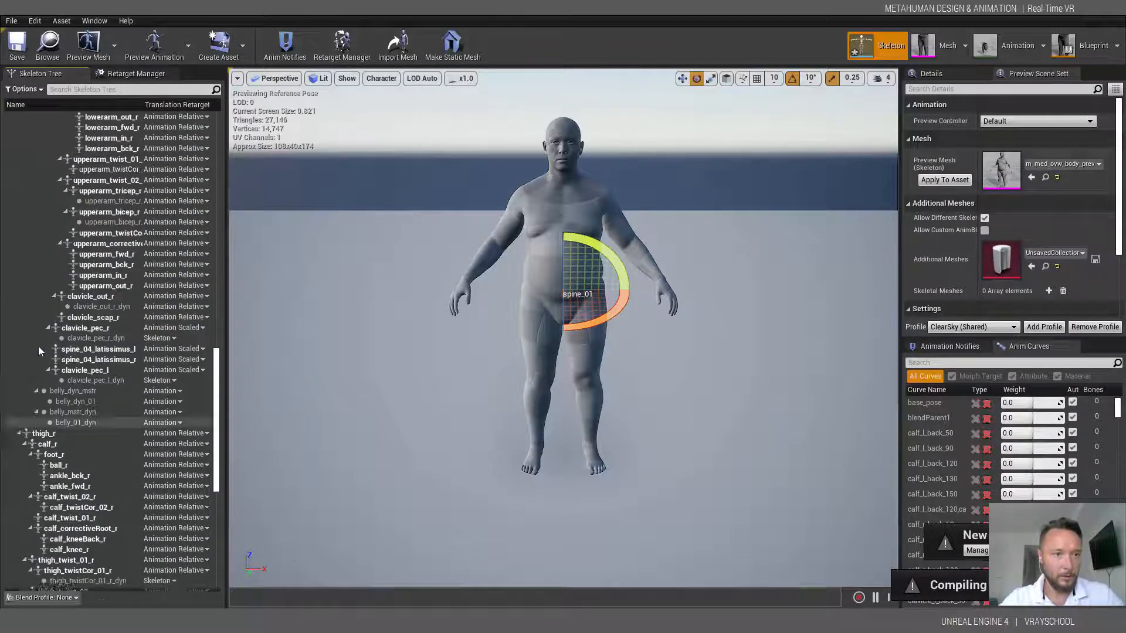
{"action": "scroll", "coordinate": [14, 363], "scroll_direction": "up", "scroll_amount": 6}
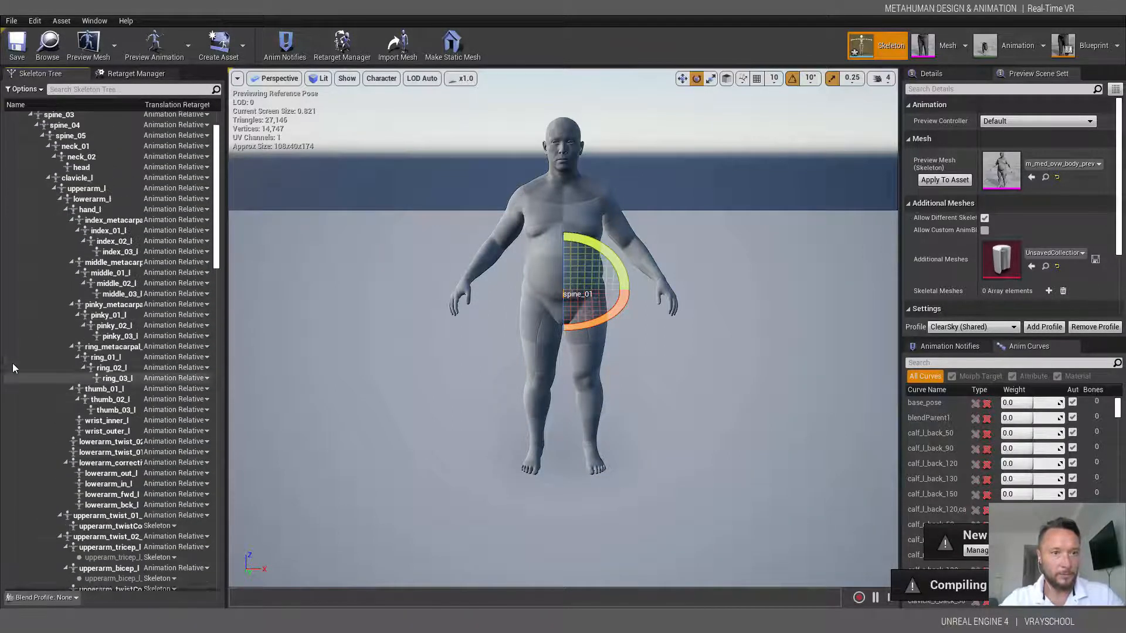
{"action": "right_click", "coordinate": [49, 138]}
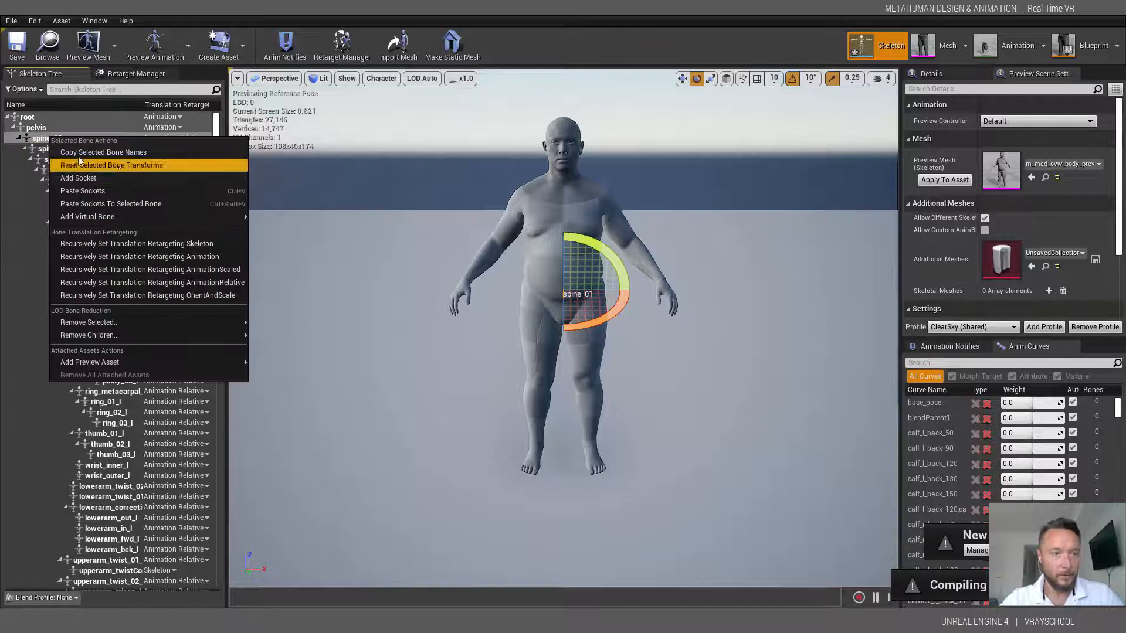
{"action": "left_click", "coordinate": [86, 246]}
- Set translation retargeting recursively to Skeleton for thigh_r and all its child bones
{"action": "scroll", "coordinate": [56, 287], "scroll_direction": "down", "scroll_amount": 9}
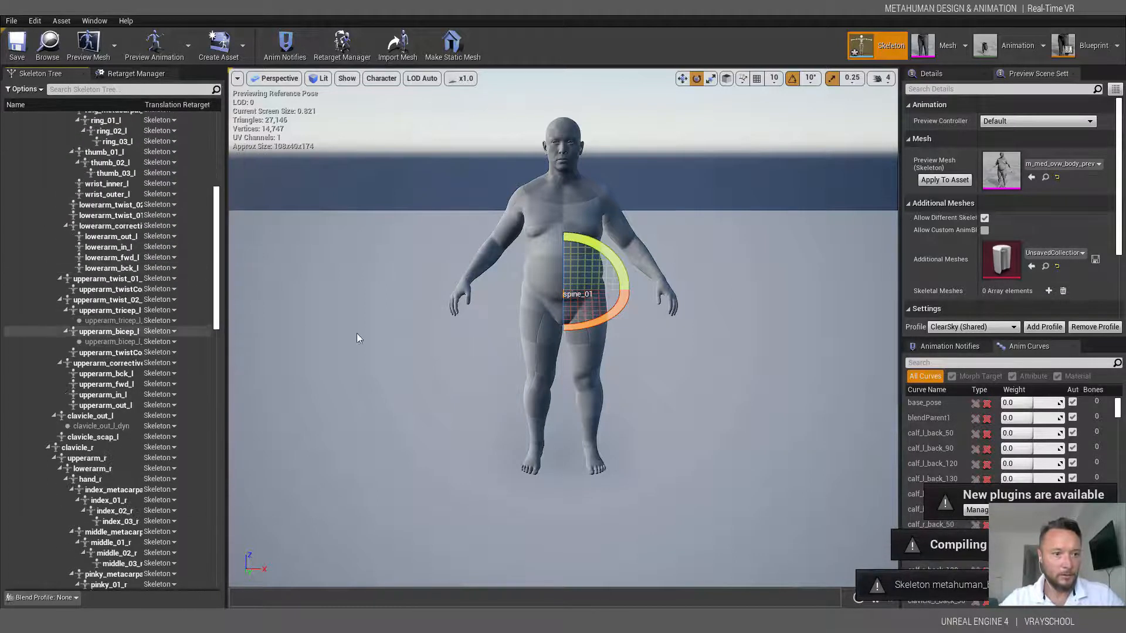
{"action": "left_click_drag", "start_coordinate": [223, 234], "coordinate": [217, 396]}
{"action": "left_click", "coordinate": [55, 358]}
{"action": "right_click", "coordinate": [55, 358]}
{"action": "left_click", "coordinate": [87, 374]}
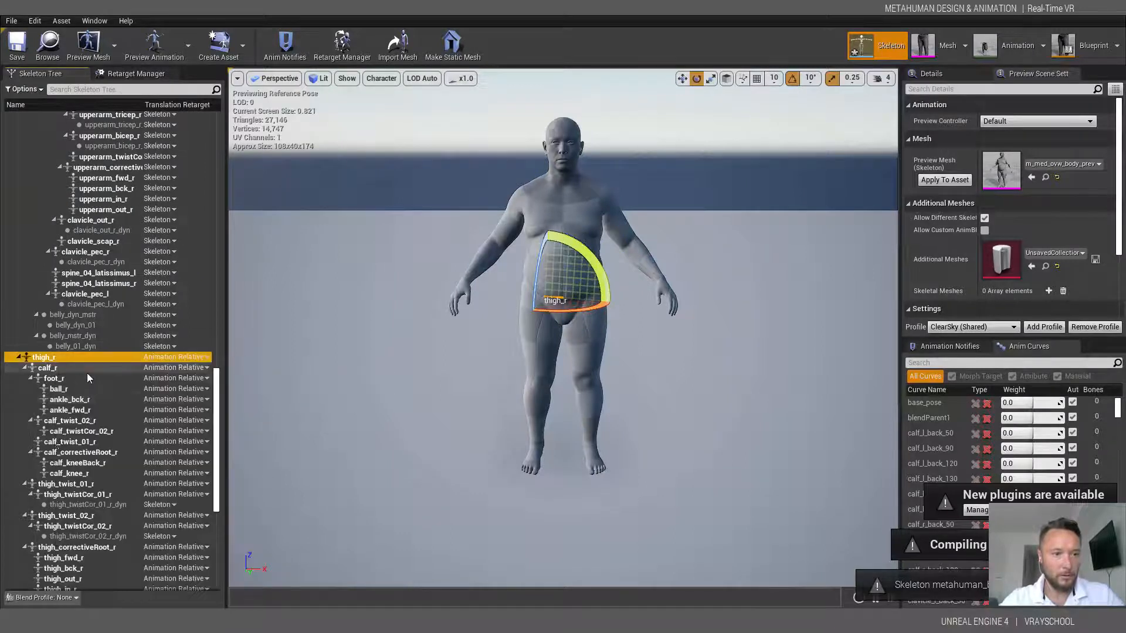
{"action": "right_click", "coordinate": [51, 357]}
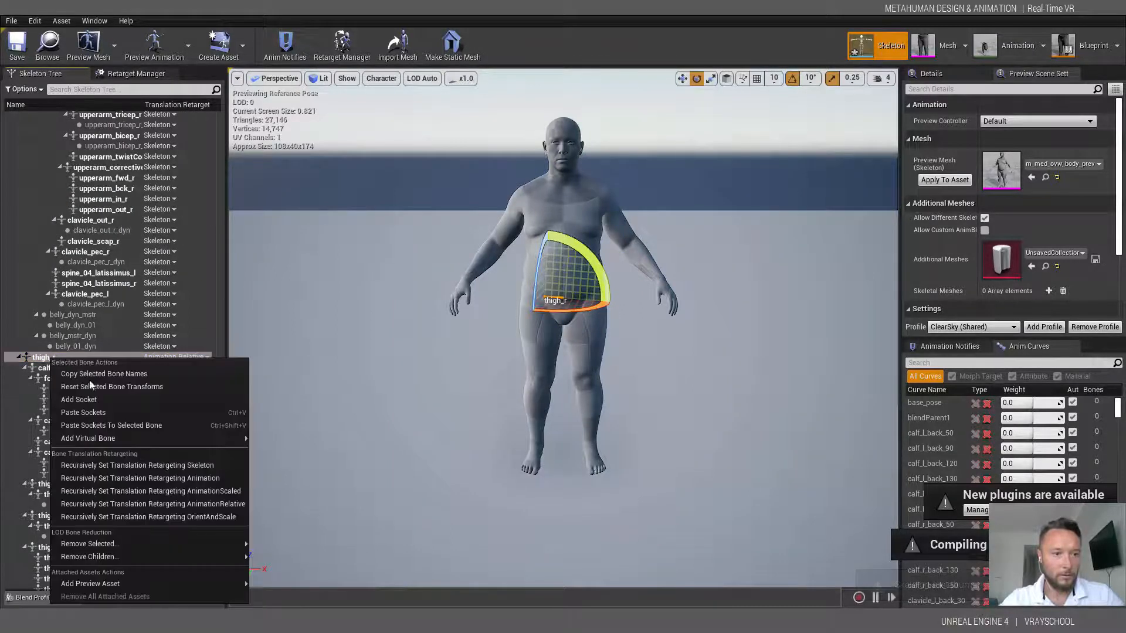
{"action": "left_click", "coordinate": [81, 478]}
- Set translation retargeting recursively to Skeleton for thigh_l and all its child bones
{"action": "scroll", "coordinate": [27, 504], "scroll_direction": "down", "scroll_amount": 5}
{"action": "left_click", "coordinate": [46, 397]}
{"action": "right_click", "coordinate": [47, 399]}
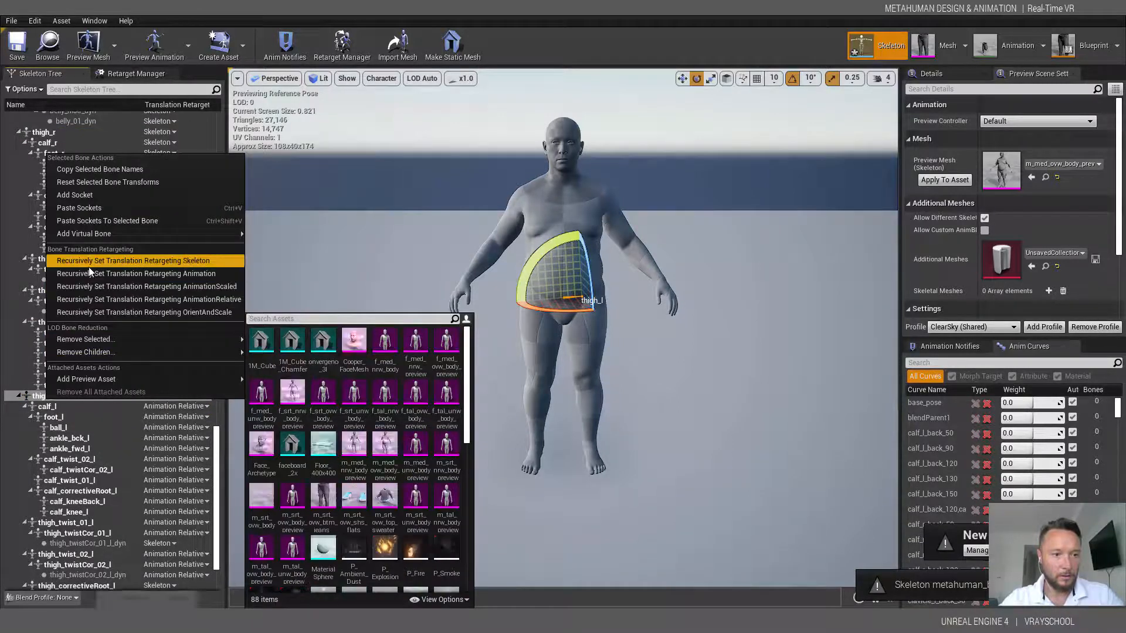
{"action": "left_click", "coordinate": [89, 261]}
- Set translation retargeting recursively to Skeleton for pelvis_fwd, the last bone in the tree, and return to the root
{"action": "scroll", "coordinate": [40, 556], "scroll_direction": "down", "scroll_amount": 3}
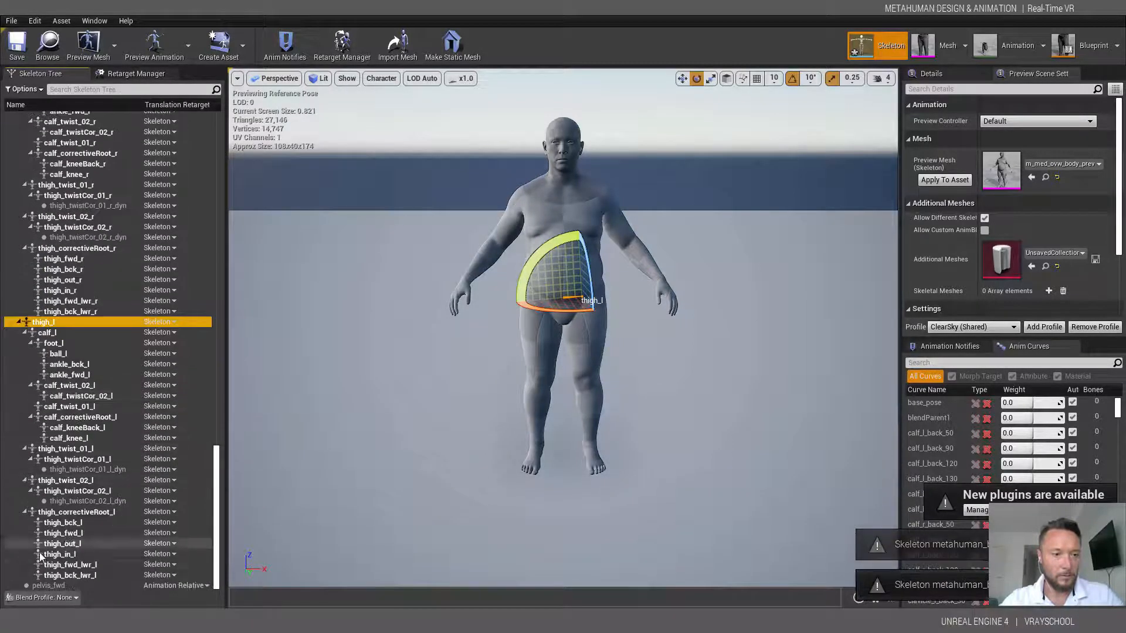
{"action": "left_click", "coordinate": [42, 586]}
{"action": "right_click", "coordinate": [43, 585]}
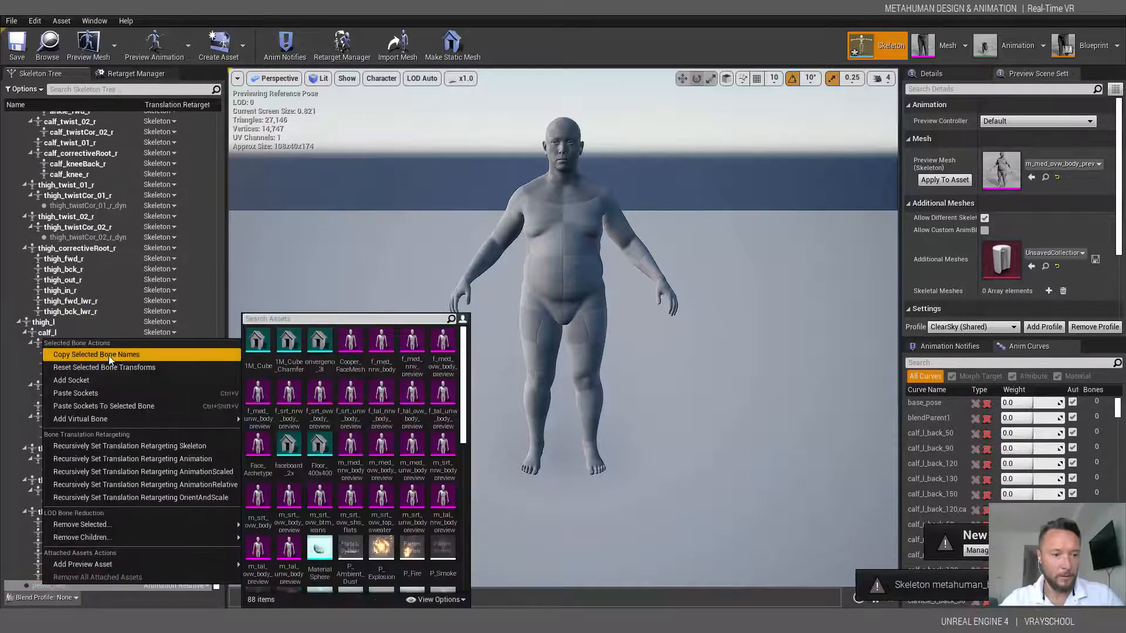
{"action": "left_click", "coordinate": [87, 446]}
{"action": "left_click_drag", "start_coordinate": [217, 492], "coordinate": [216, 157]}
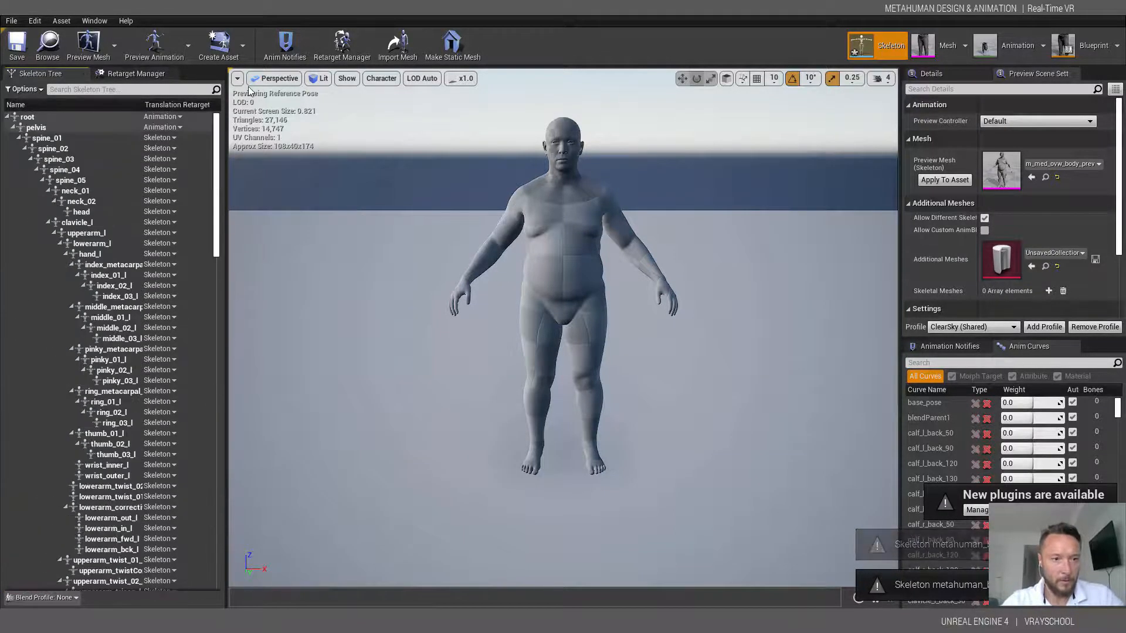
- Draw the full bone hierarchy on the preview mesh and examine the pelvis and spine bones
{"action": "left_click", "coordinate": [346, 80]}
{"action": "mouse_move", "coordinate": [401, 117]}
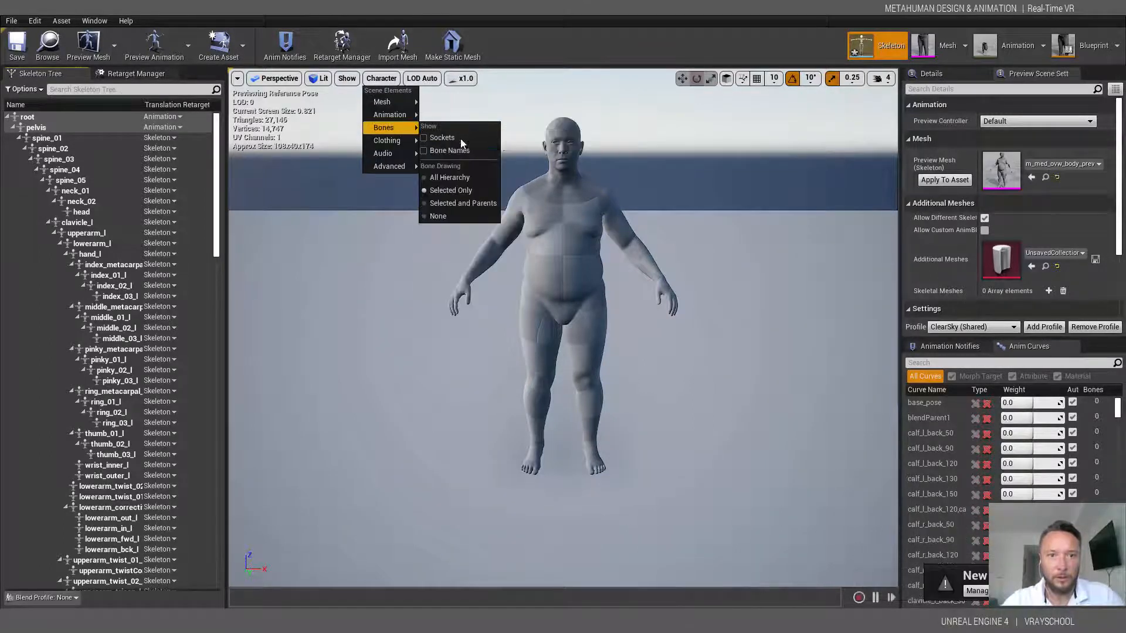
{"action": "left_click", "coordinate": [467, 177]}
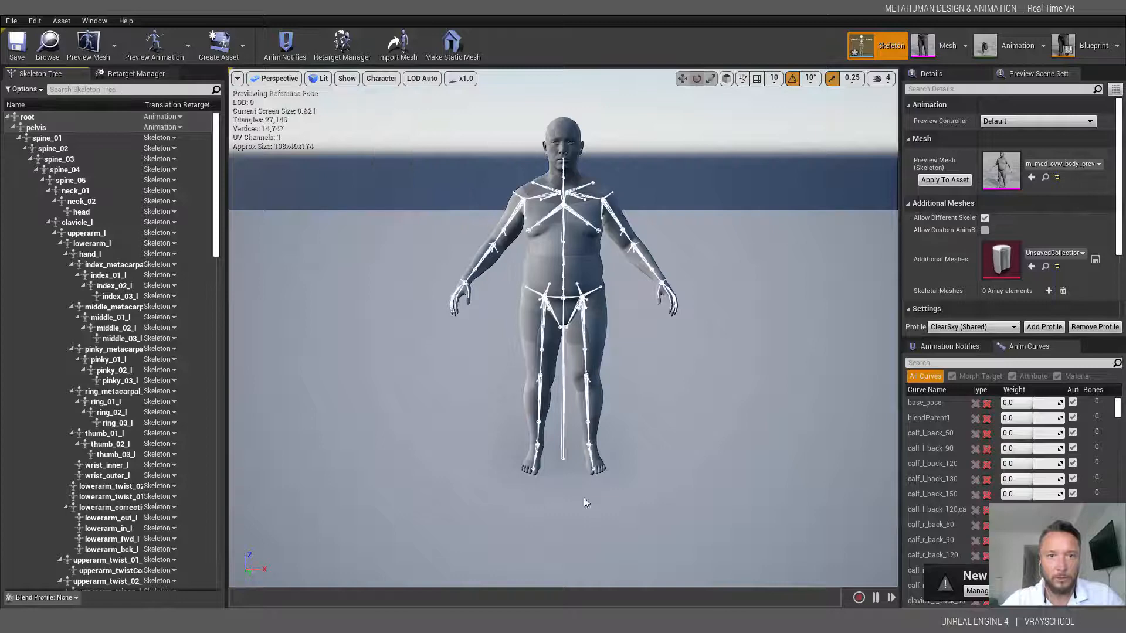
{"action": "scroll", "coordinate": [580, 245], "scroll_direction": "up", "scroll_amount": 8}
{"action": "mouse_move", "coordinate": [574, 269]}
{"action": "middle_mouse_down"}
{"action": "mouse_move", "coordinate": [575, 469]}
{"action": "mouse_move", "coordinate": [575, 140]}
{"action": "mouse_move", "coordinate": [573, 266]}
{"action": "middle_mouse_up"}
{"action": "scroll", "coordinate": [573, 266], "scroll_direction": "down", "scroll_amount": 5}
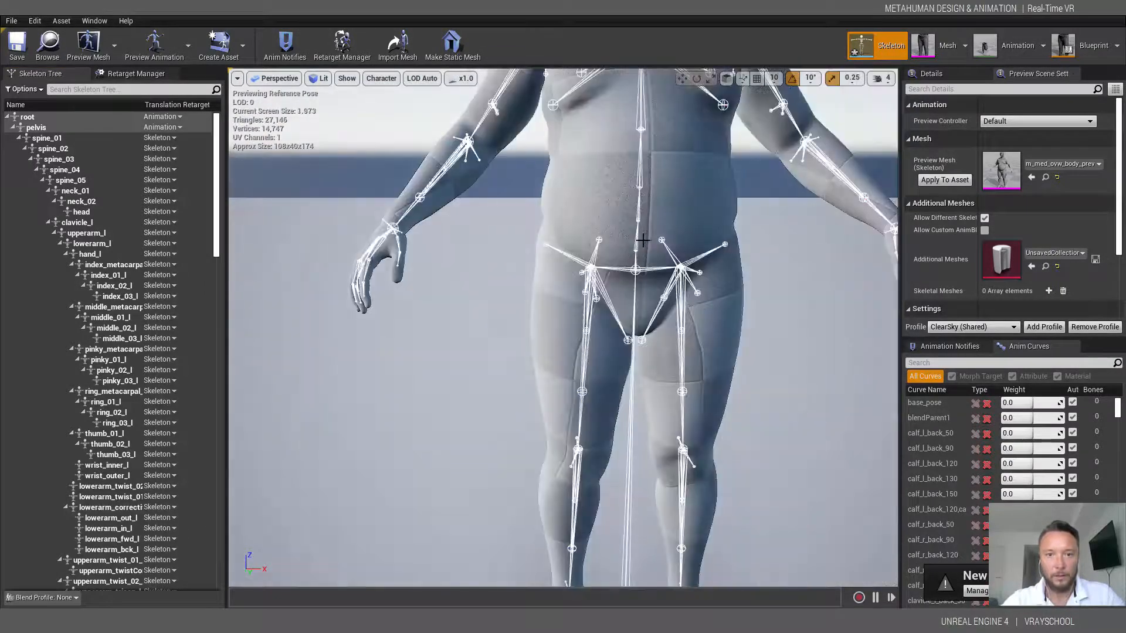
{"action": "left_click_drag", "start_coordinate": [644, 242], "coordinate": [636, 264]}
{"action": "middle_click_drag", "start_coordinate": [613, 264], "coordinate": [396, 283]}
- Show the bone names on the MetaHuman preview mesh and examine the spine bones
{"action": "left_click", "coordinate": [394, 80]}
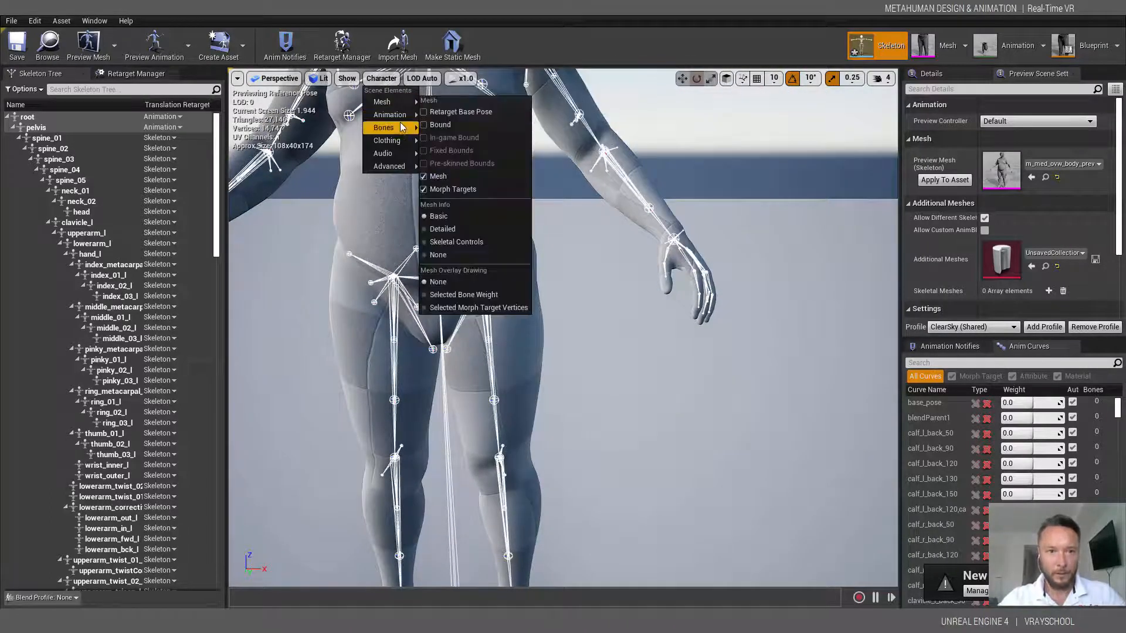
{"action": "mouse_move", "coordinate": [403, 128]}
{"action": "left_click", "coordinate": [450, 150]}
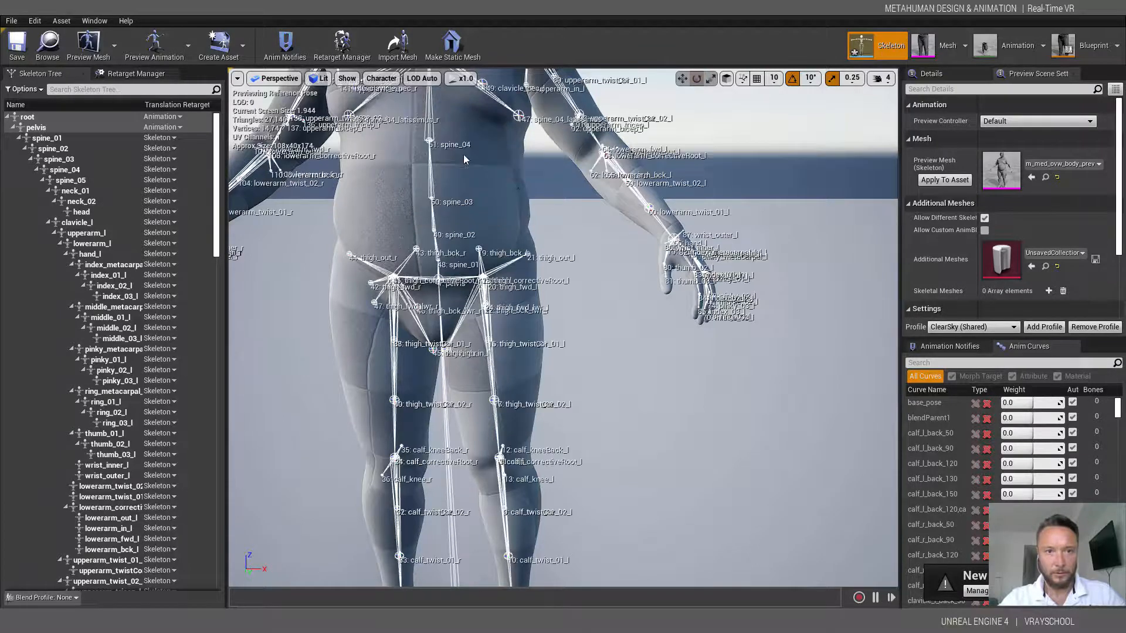
{"action": "middle_click_drag", "start_coordinate": [422, 236], "coordinate": [447, 253]}
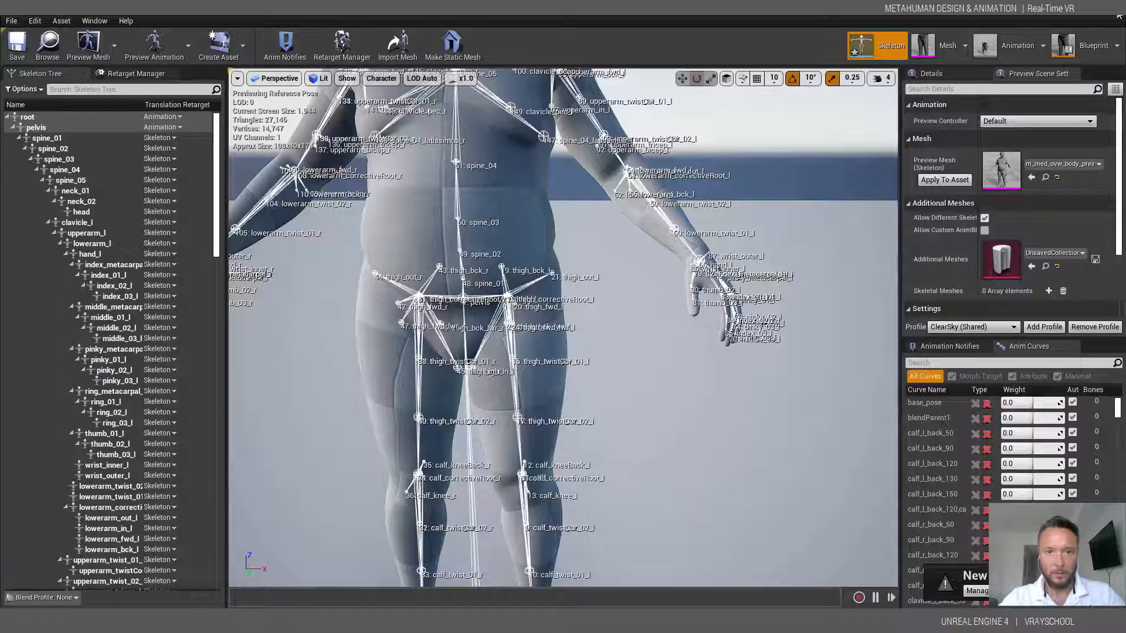
- Uncover the Content Browser and open the SK_Mannequin skeletal mesh for comparison with the MetaHuman skeleton
{"action": "left_click_drag", "start_coordinate": [800, 12], "coordinate": [945, 247]}
{"action": "right_click", "coordinate": [353, 156]}
{"action": "left_click", "coordinate": [394, 176]}
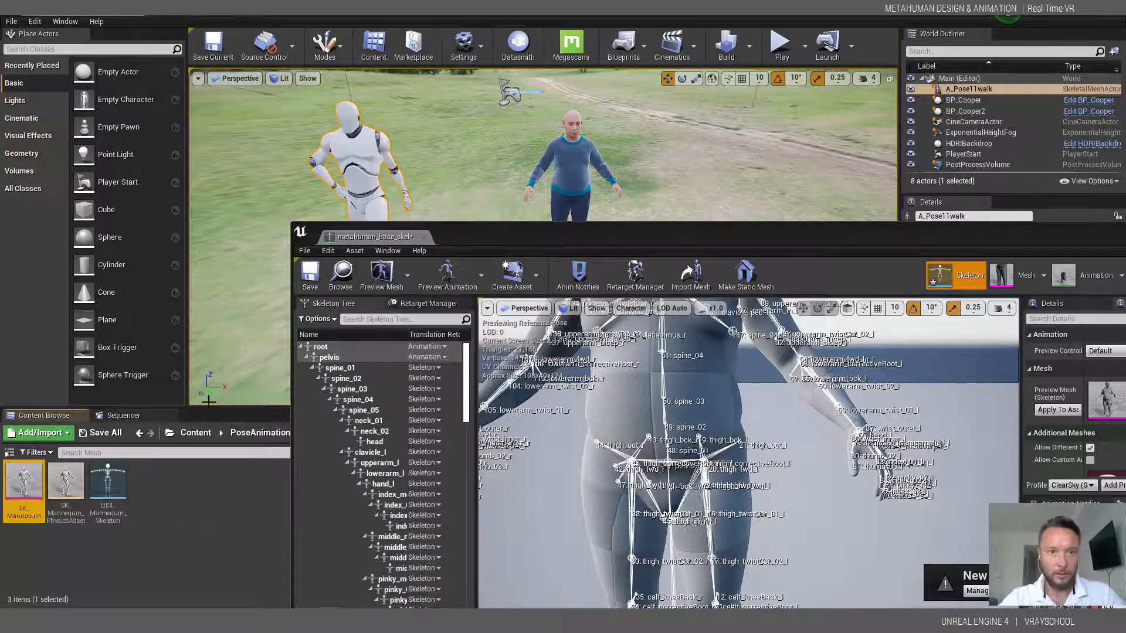
{"action": "double_click", "coordinate": [23, 482]}
{"action": "left_click_drag", "start_coordinate": [607, 230], "coordinate": [625, 78]}
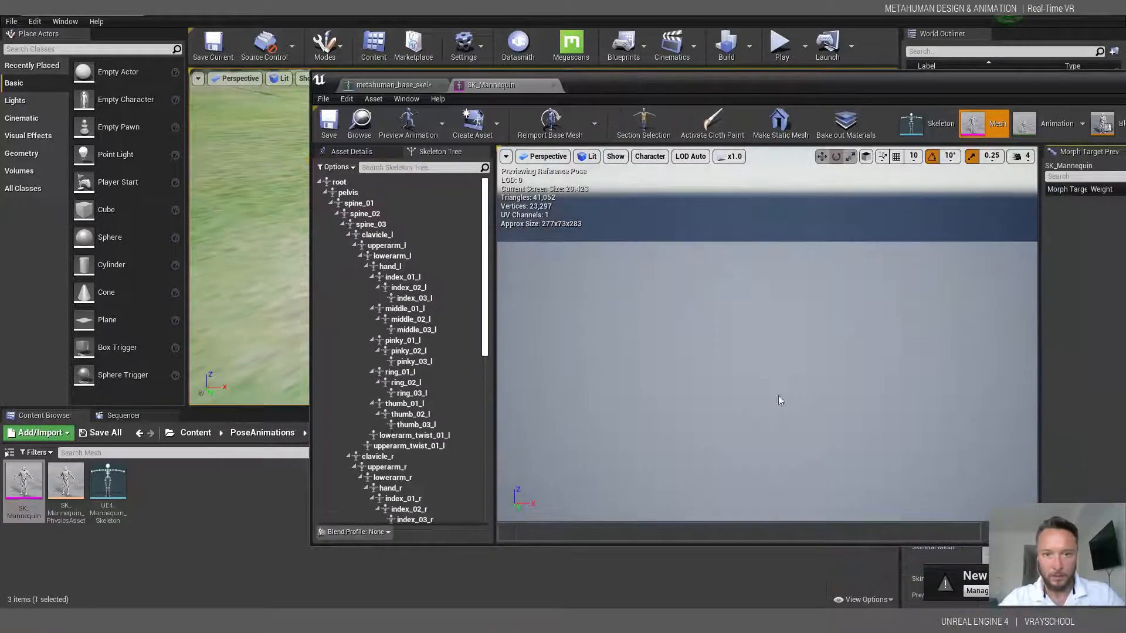
- Show the bone names on SK_Mannequin and examine how its spine bones are placed
{"action": "left_click", "coordinate": [650, 159]}
{"action": "mouse_move", "coordinate": [667, 183]}
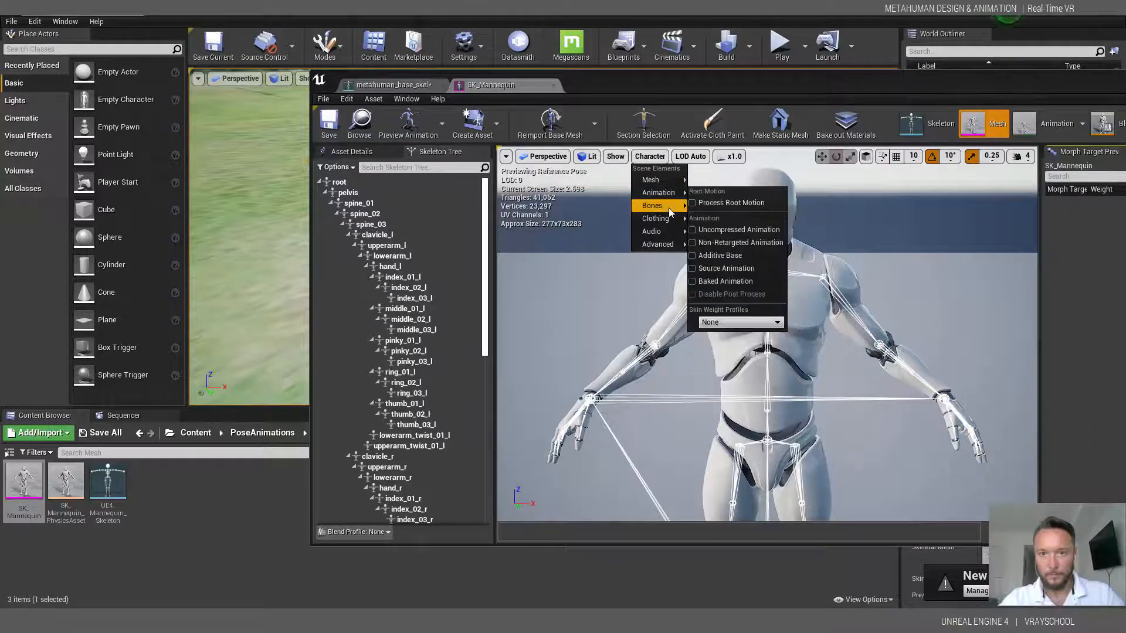
{"action": "mouse_move", "coordinate": [668, 207]}
{"action": "left_click", "coordinate": [712, 228]}
{"action": "scroll", "coordinate": [827, 432], "scroll_direction": "up", "scroll_amount": 5}
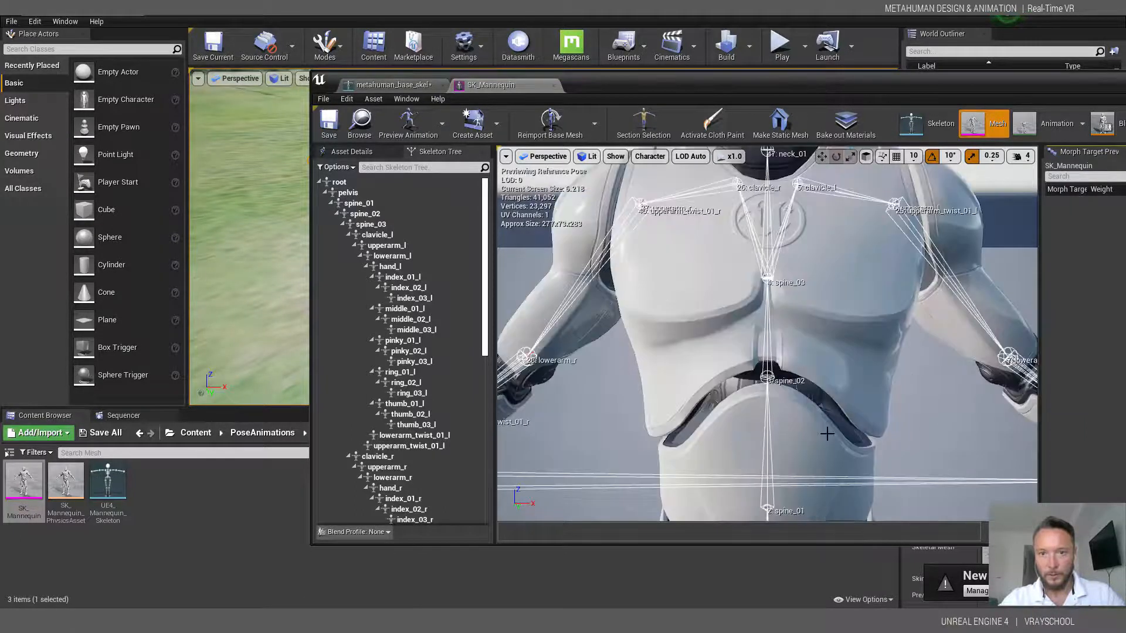
{"action": "scroll", "coordinate": [828, 433], "scroll_direction": "down", "scroll_amount": 5}
{"action": "mouse_move", "coordinate": [829, 433]}
{"action": "left_mouse_down"}
{"action": "mouse_move", "coordinate": [829, 352]}
{"action": "mouse_move", "coordinate": [850, 433]}
{"action": "left_mouse_up"}
{"action": "middle_click_drag", "start_coordinate": [746, 357], "coordinate": [788, 388]}
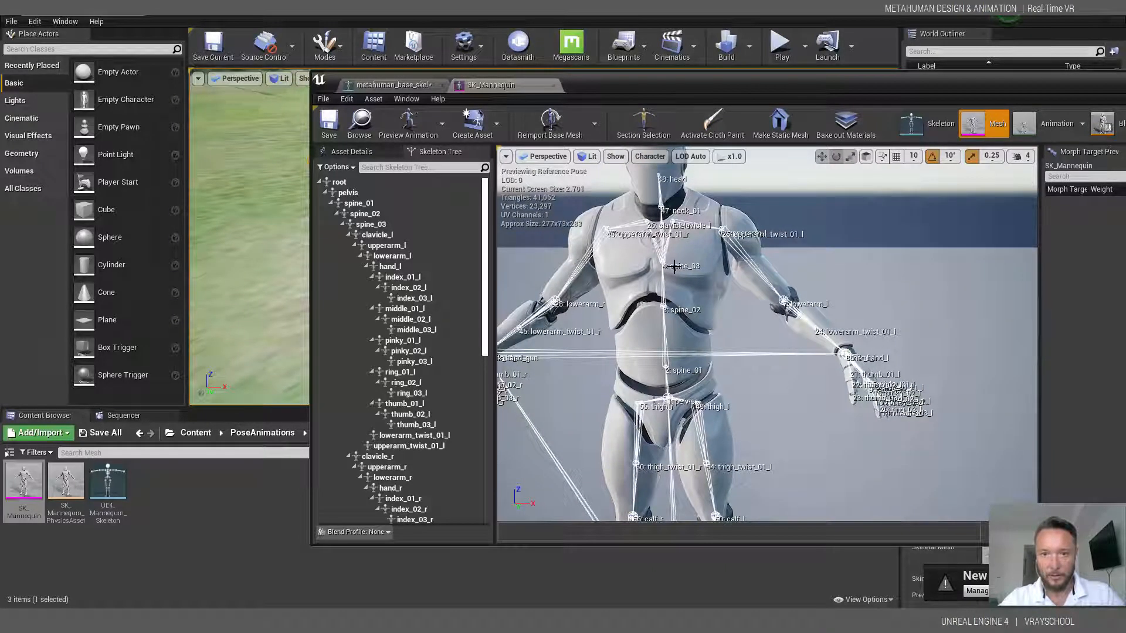
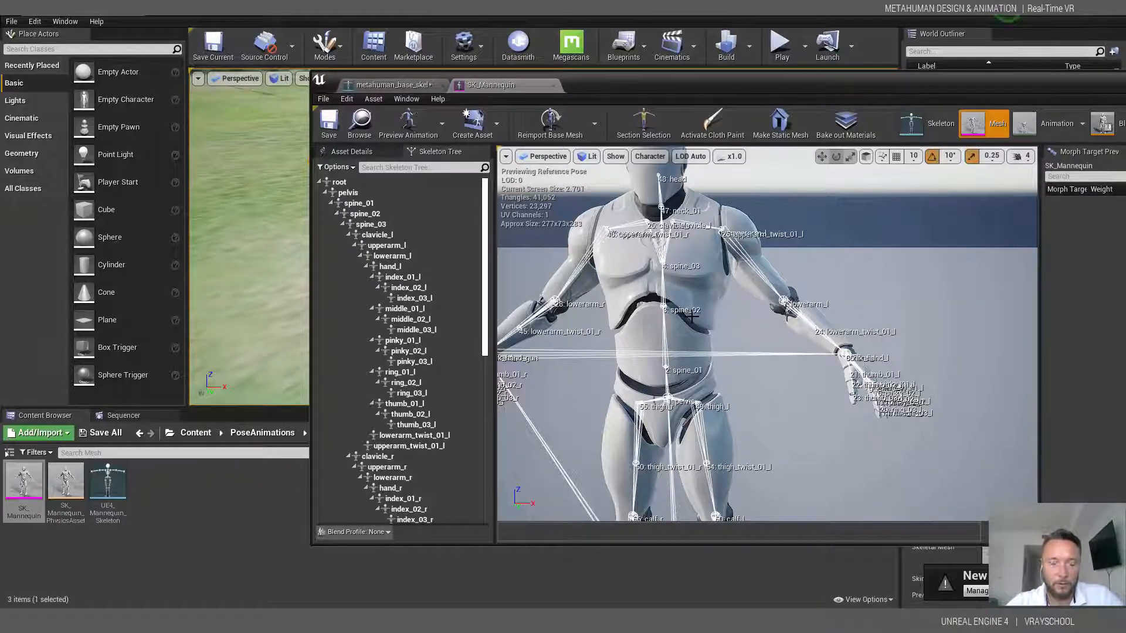
- Return to the Retarget Manager of metahuman_base_skel and maximize the skeleton editor window
{"action": "left_click", "coordinate": [388, 84]}
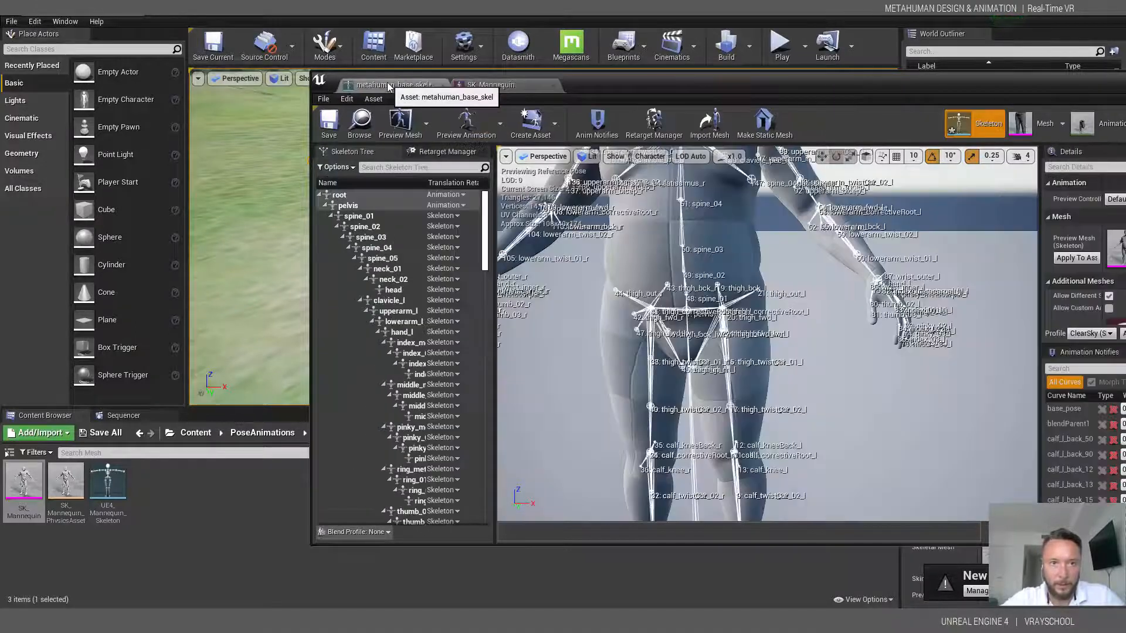
{"action": "left_click", "coordinate": [452, 153]}
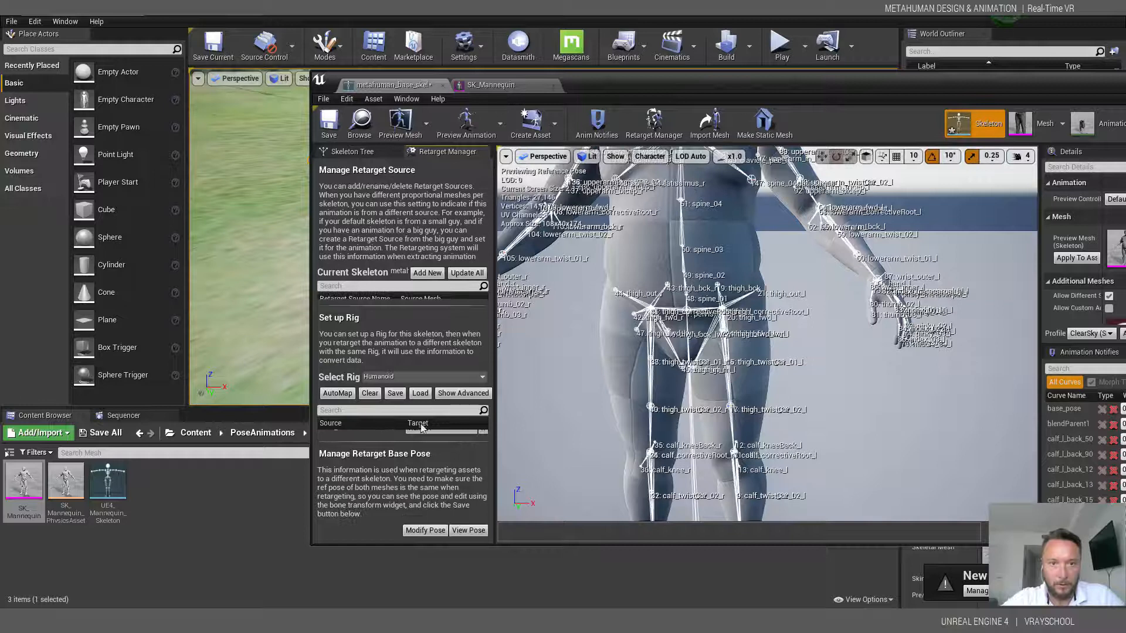
{"action": "left_click", "coordinate": [374, 153]}
{"action": "left_click", "coordinate": [446, 151]}
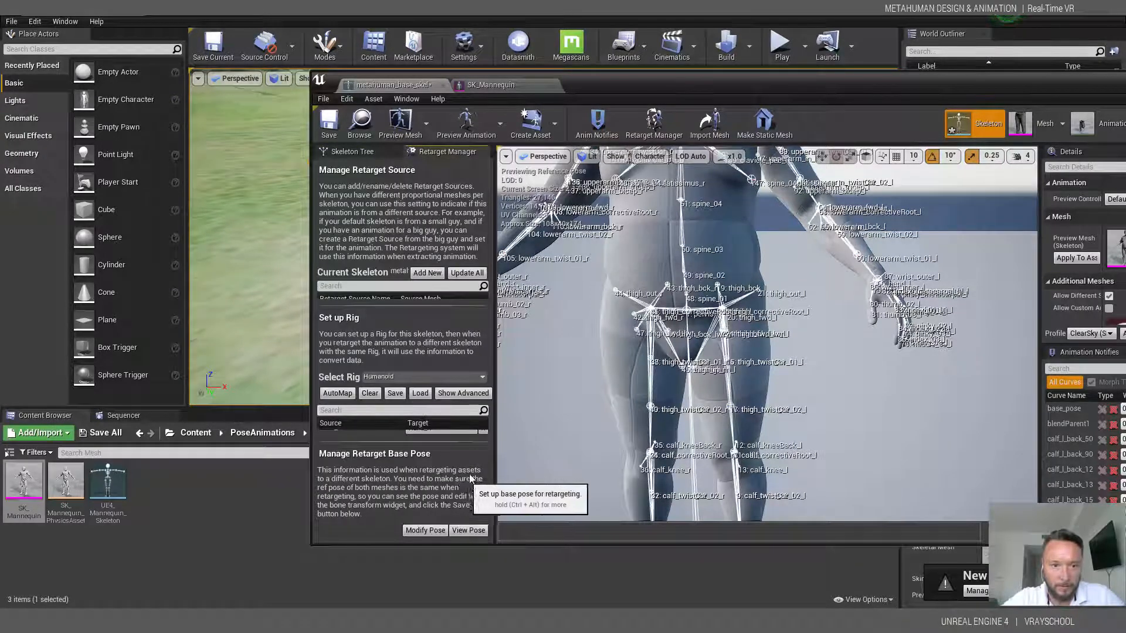
{"action": "left_click", "coordinate": [462, 393]}
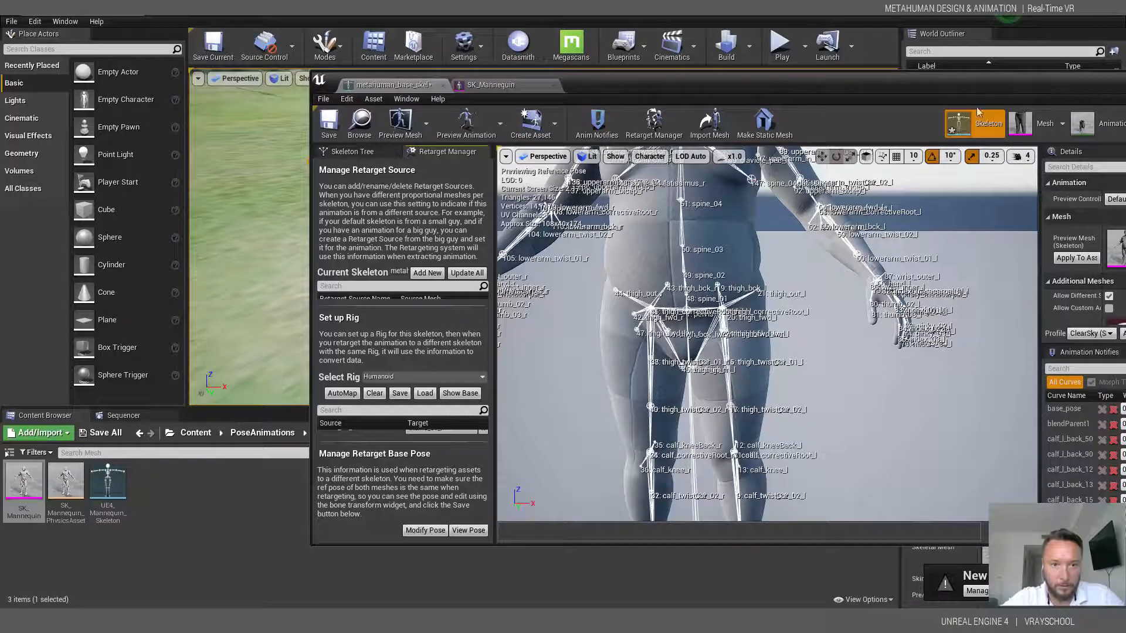
{"action": "left_click_drag", "start_coordinate": [849, 75], "coordinate": [590, 80]}
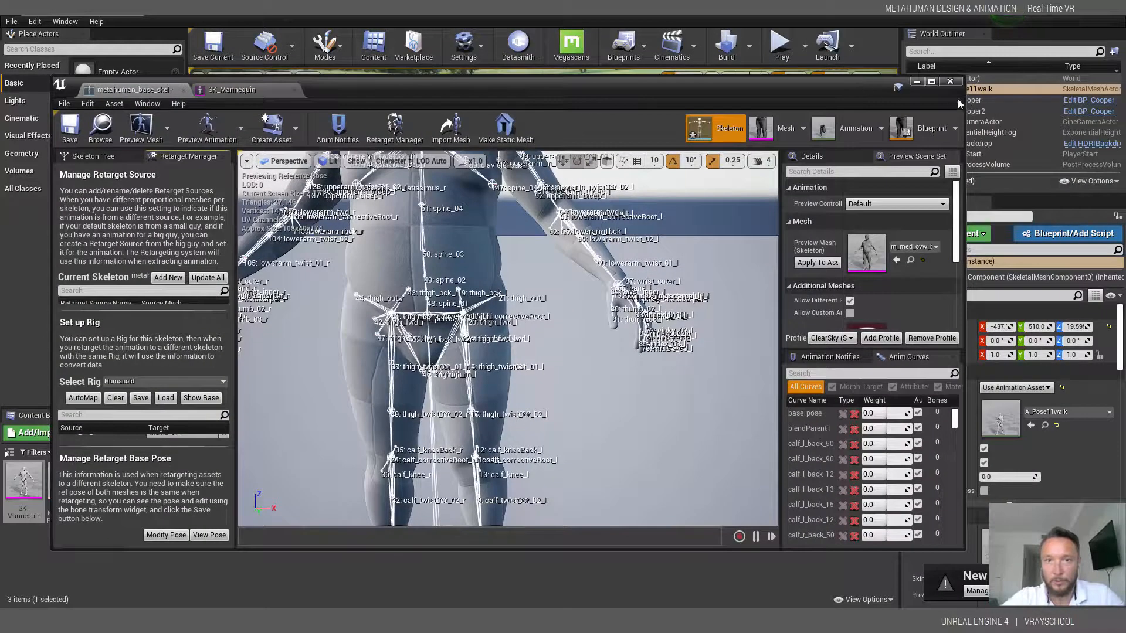
{"action": "left_click", "coordinate": [932, 81]}
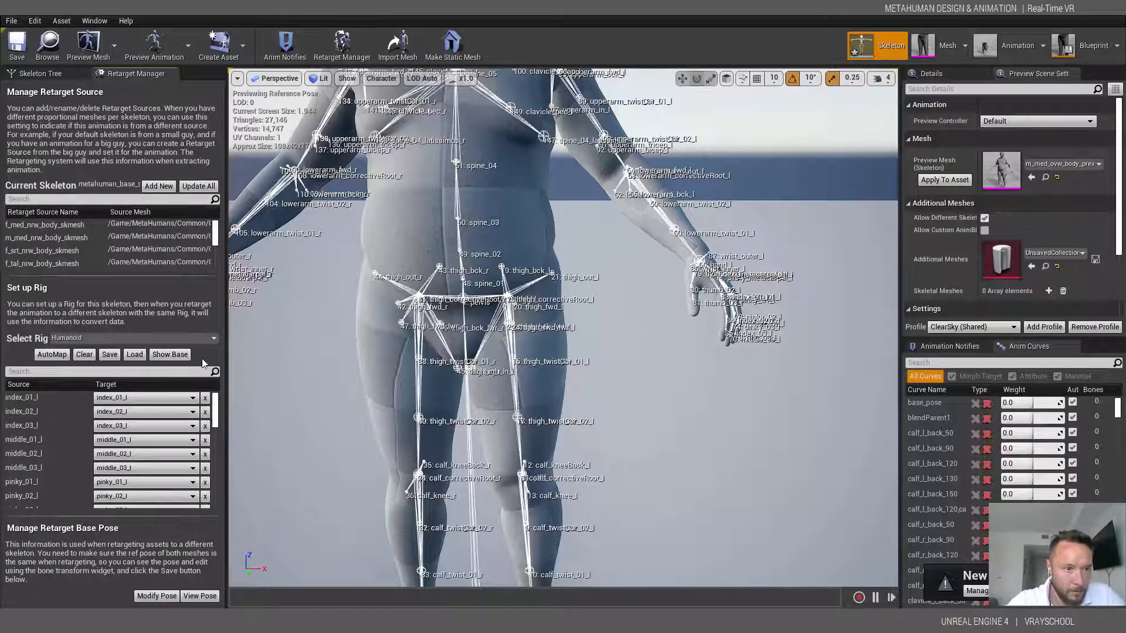
- In the base bone mapping of the Humanoid rig, map spine_01 to spine_02 and spine_02 to spine_03
{"action": "left_click", "coordinate": [170, 355]}
{"action": "scroll", "coordinate": [214, 429], "scroll_direction": "down", "scroll_amount": 2}
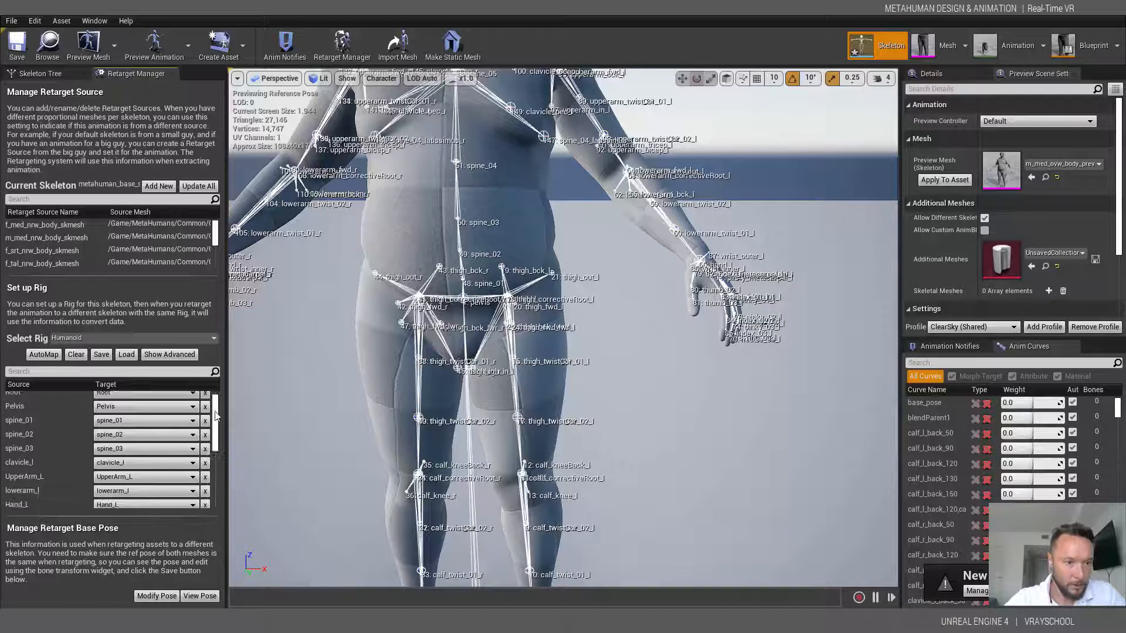
{"action": "scroll", "coordinate": [215, 416], "scroll_direction": "up", "scroll_amount": 3}
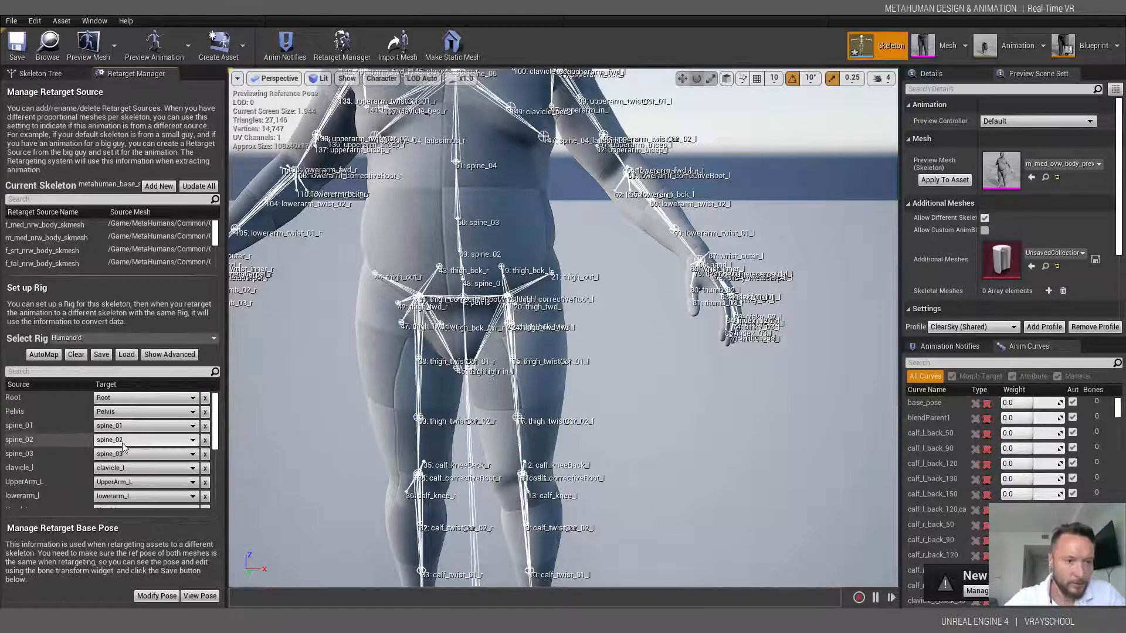
{"action": "left_click", "coordinate": [193, 426]}
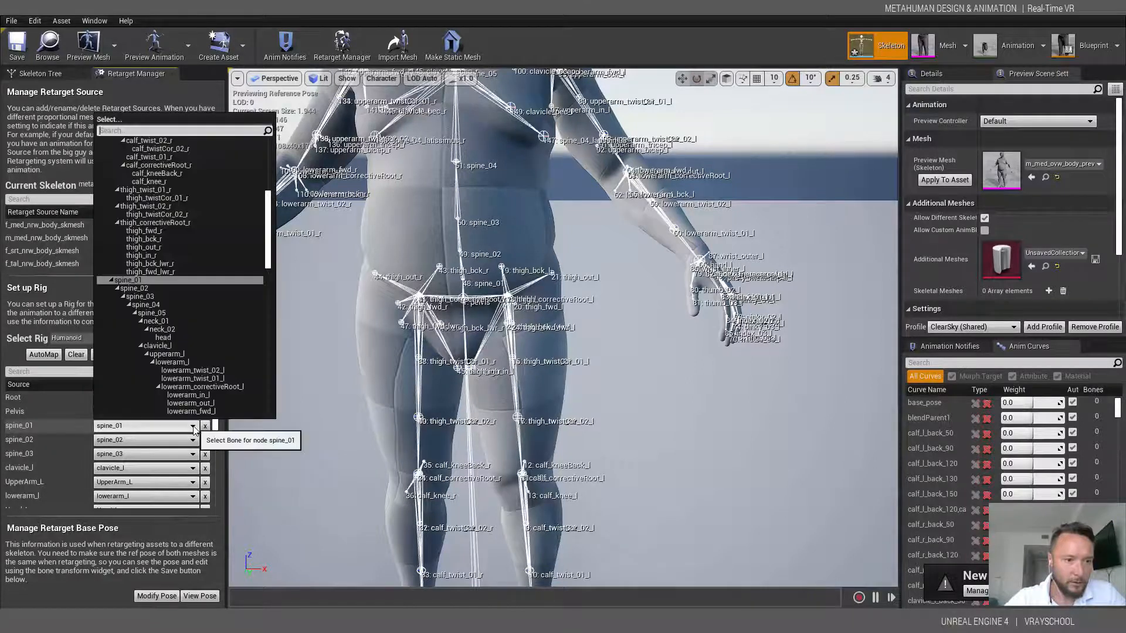
{"action": "left_click", "coordinate": [144, 289]}
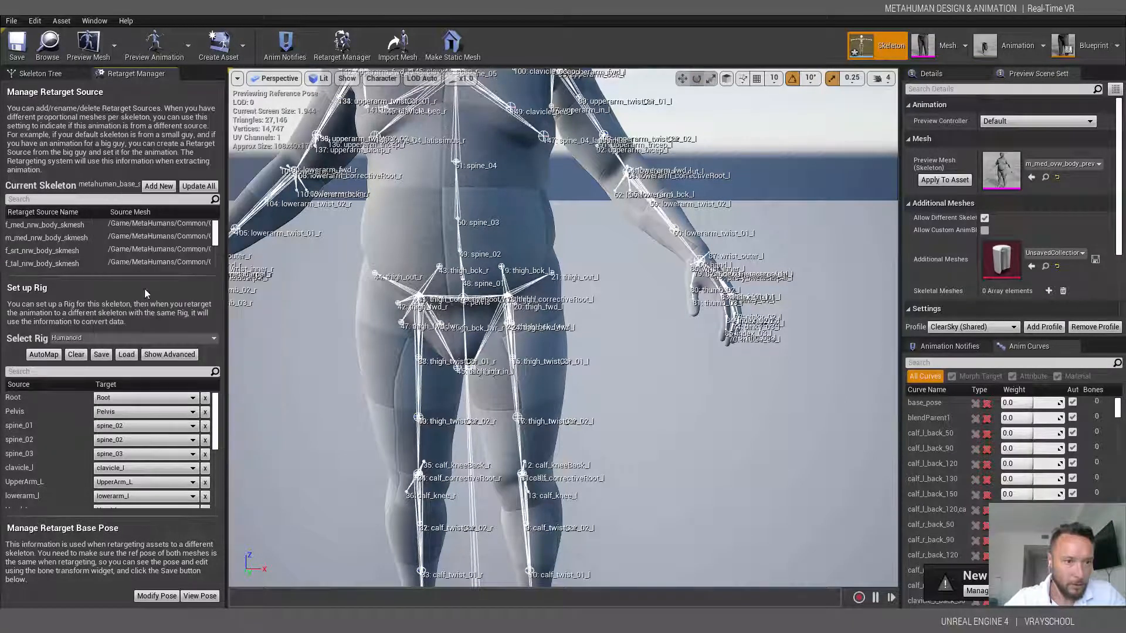
{"action": "left_click", "coordinate": [188, 440]}
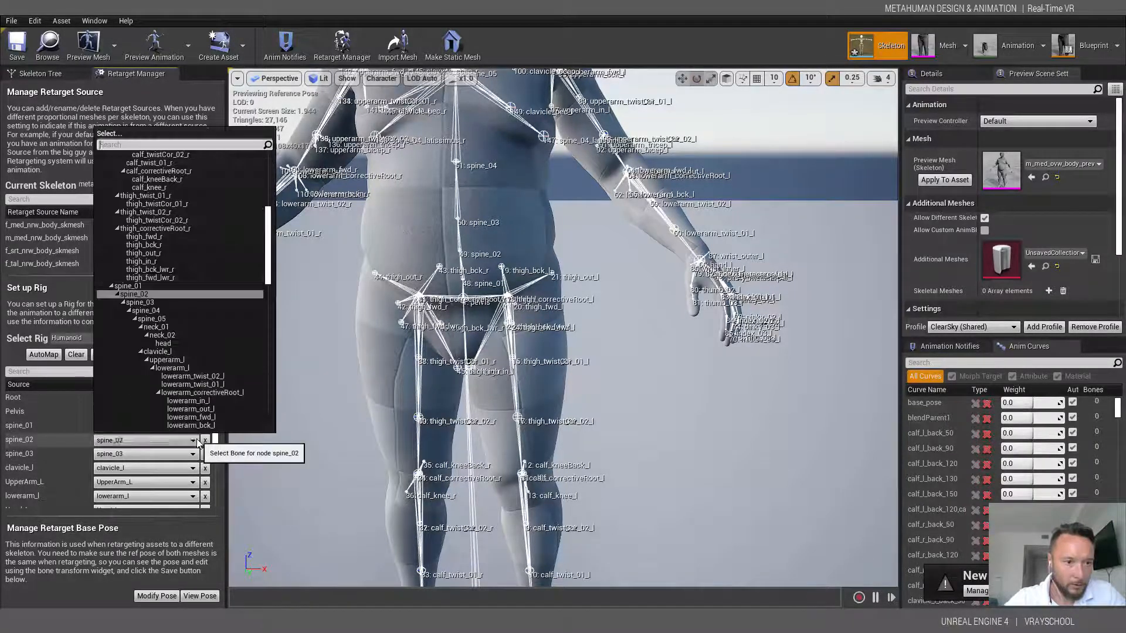
{"action": "left_click", "coordinate": [136, 303]}
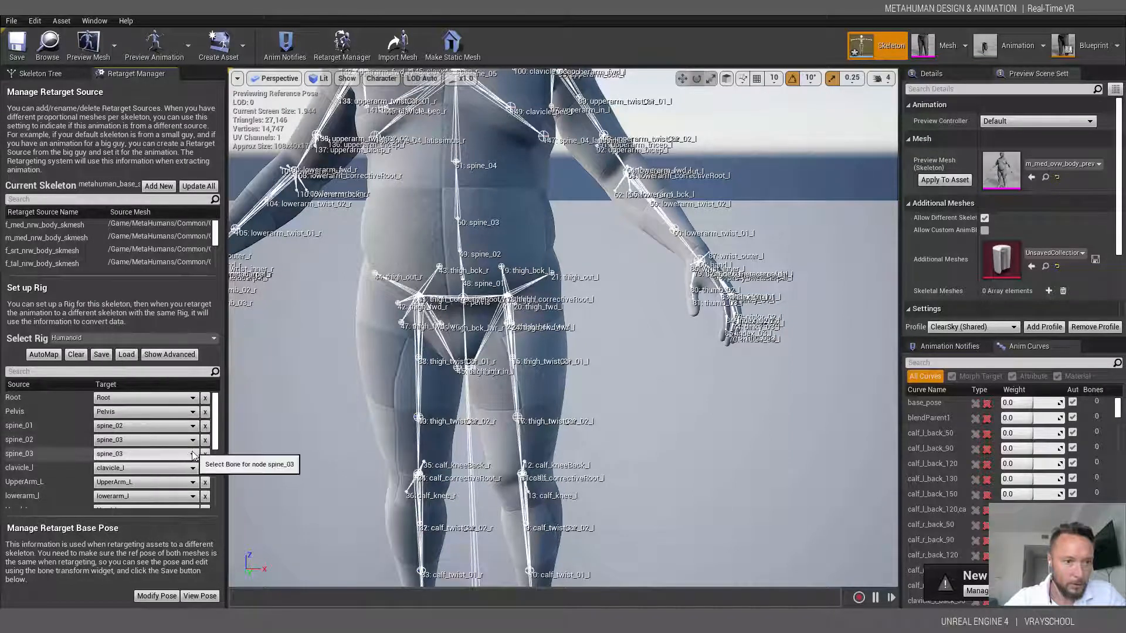
- Map spine_03 to spine_04 in the Humanoid rig and check the remaining base bone mappings
{"action": "left_click", "coordinate": [193, 453]}
{"action": "left_click", "coordinate": [160, 318]}
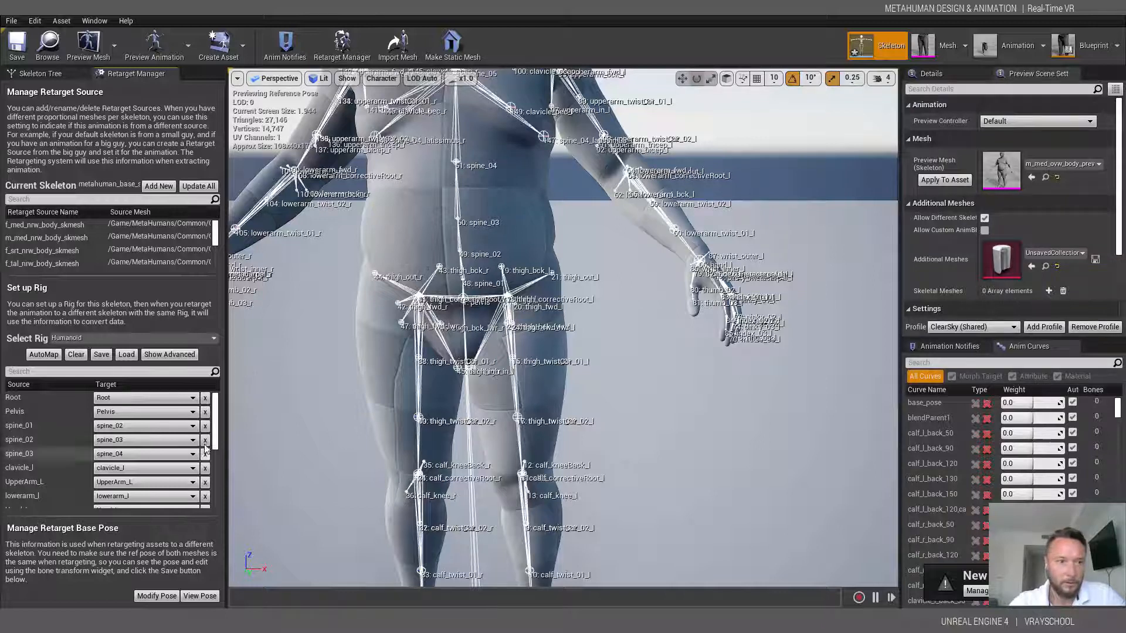
{"action": "scroll", "coordinate": [209, 481], "scroll_direction": "down", "scroll_amount": 5}
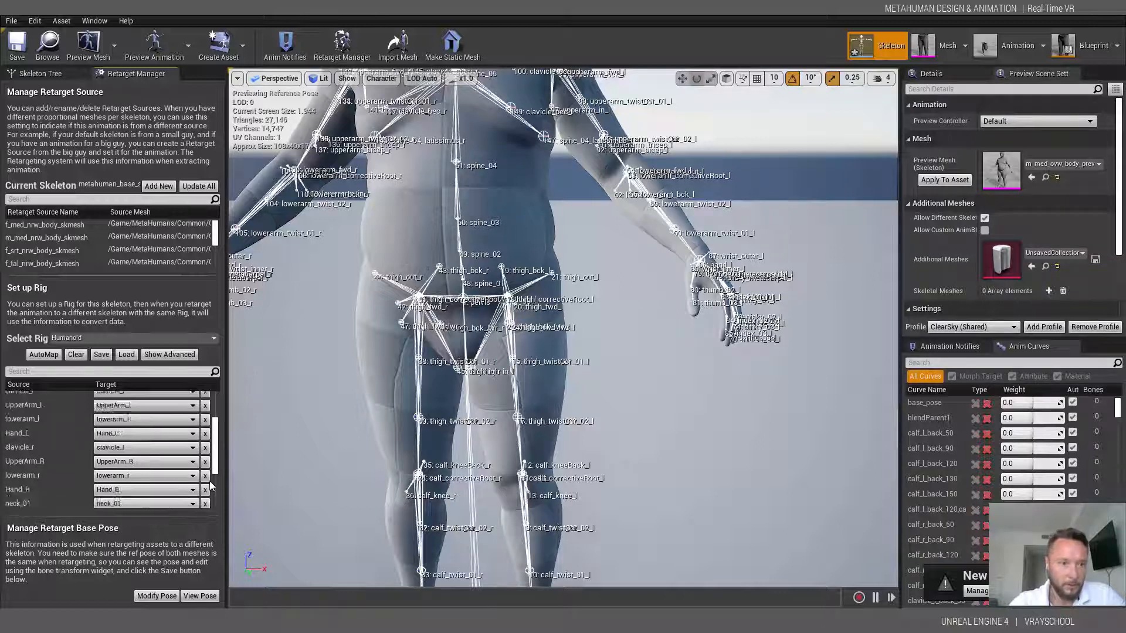
- Examine the Humanoid rig's advanced mapping, including the IK and custom bones, and the translation retargeting modes of the skeleton's bones
{"action": "left_click", "coordinate": [186, 354]}
{"action": "scroll", "coordinate": [212, 493], "scroll_direction": "down", "scroll_amount": 10}
{"action": "scroll", "coordinate": [214, 487], "scroll_direction": "up", "scroll_amount": 3}
{"action": "scroll", "coordinate": [99, 485], "scroll_direction": "down", "scroll_amount": 1}
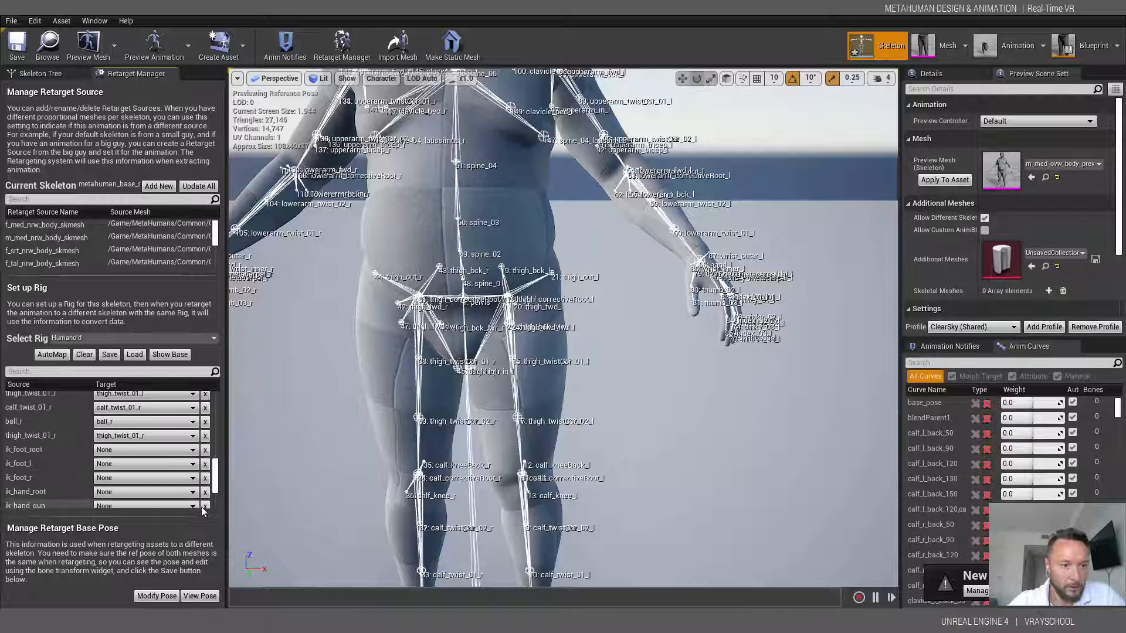
{"action": "scroll", "coordinate": [215, 482], "scroll_direction": "down", "scroll_amount": 2}
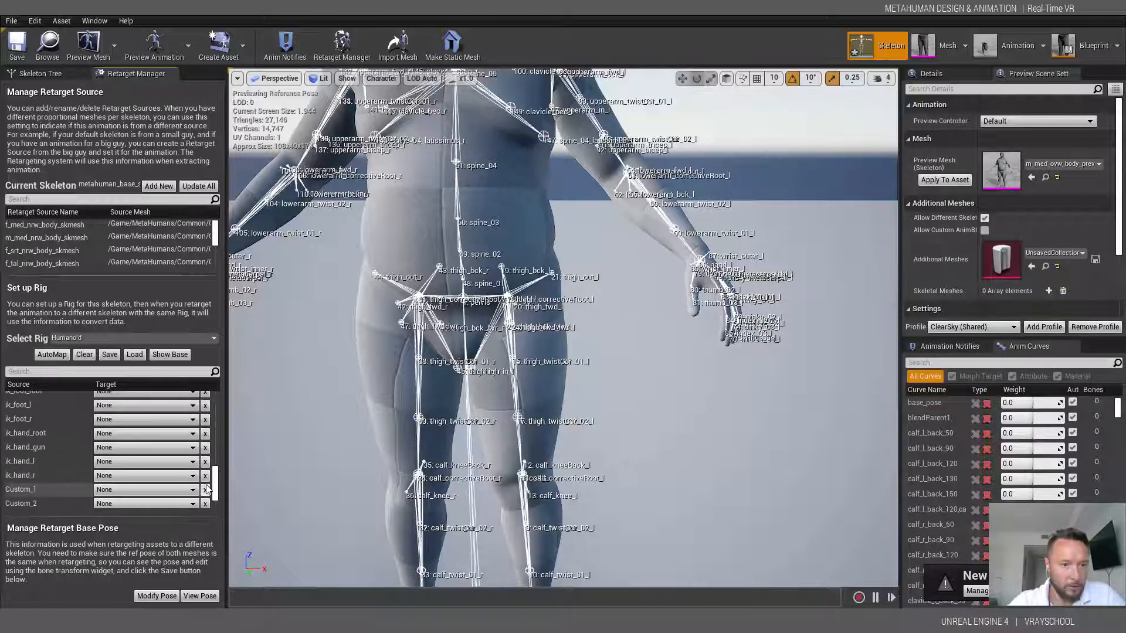
{"action": "left_click_drag", "start_coordinate": [214, 470], "coordinate": [215, 462]}
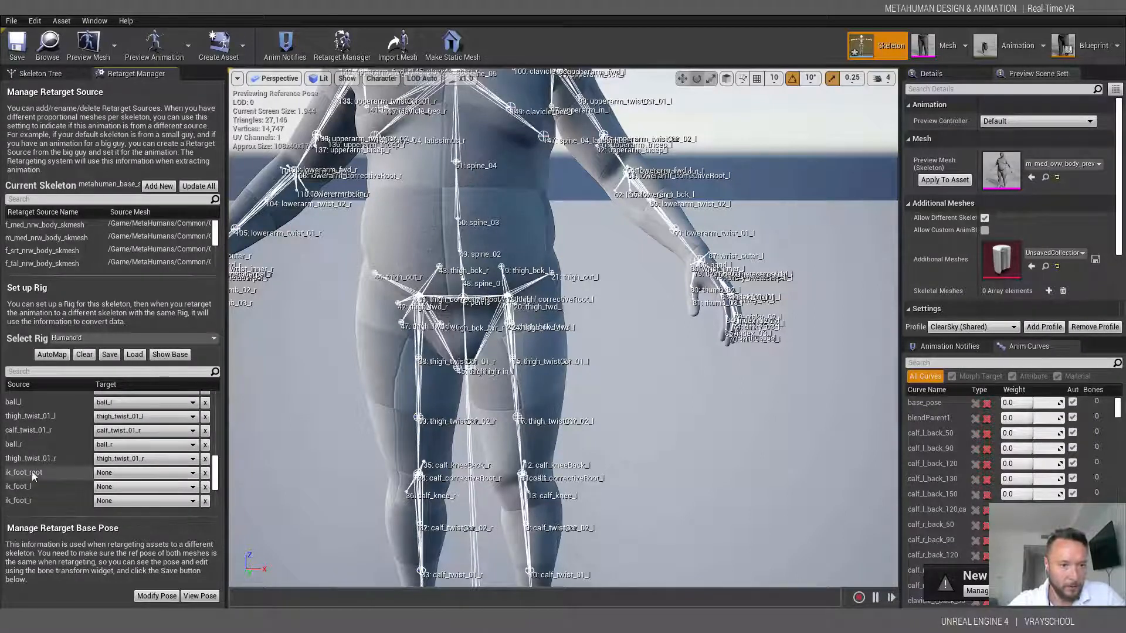
{"action": "scroll", "coordinate": [146, 457], "scroll_direction": "down", "scroll_amount": 3}
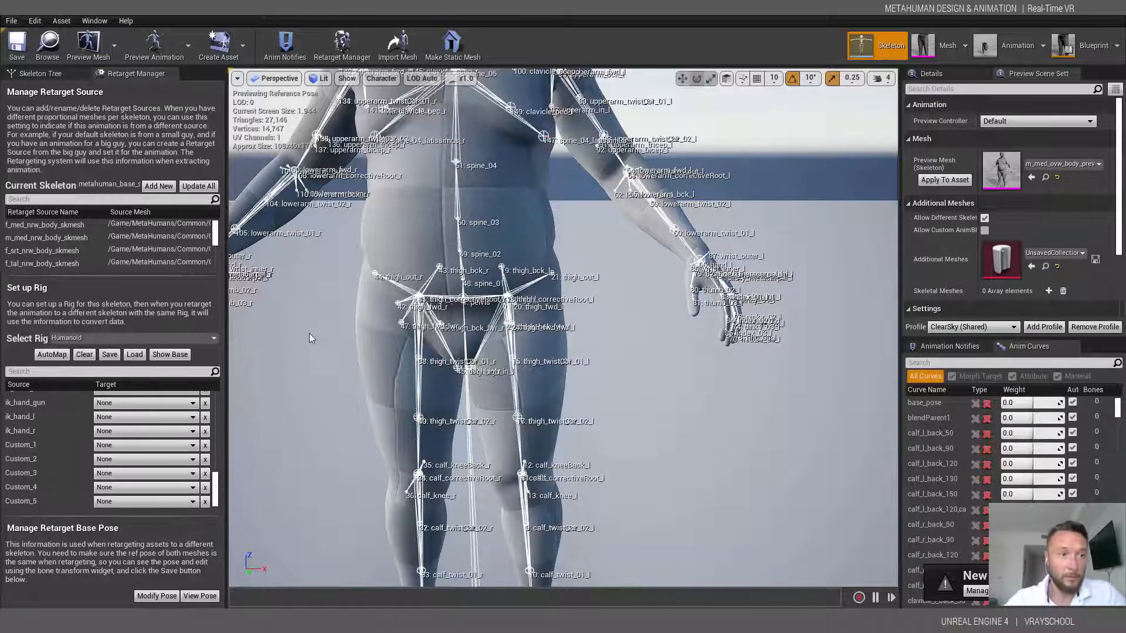
{"action": "left_click", "coordinate": [41, 73]}
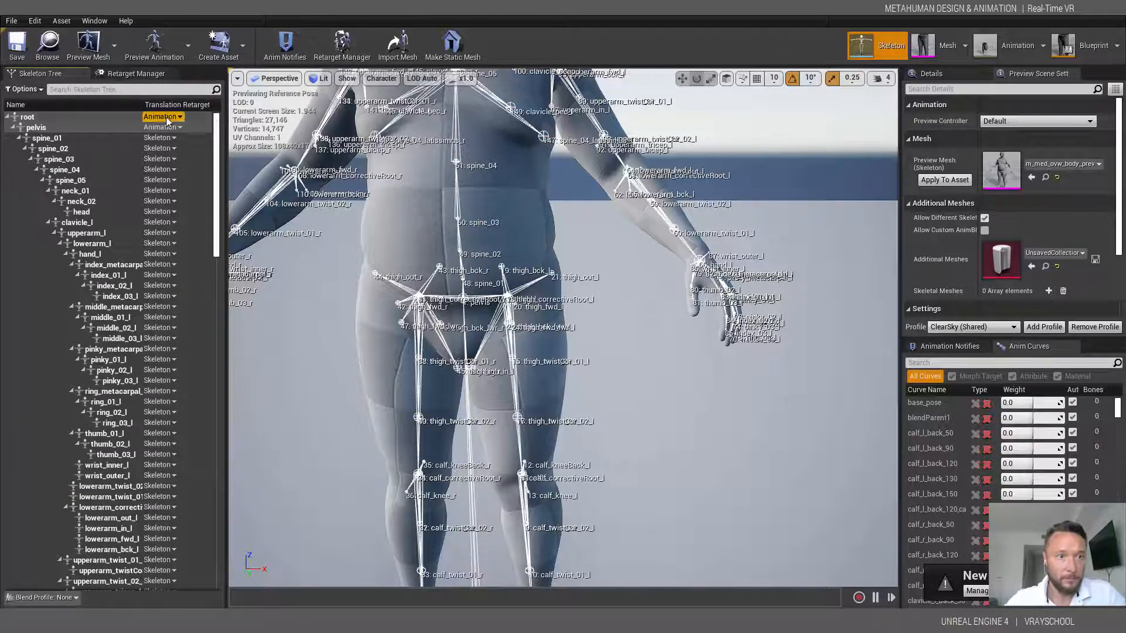
{"action": "left_click_drag", "start_coordinate": [217, 208], "coordinate": [216, 539]}
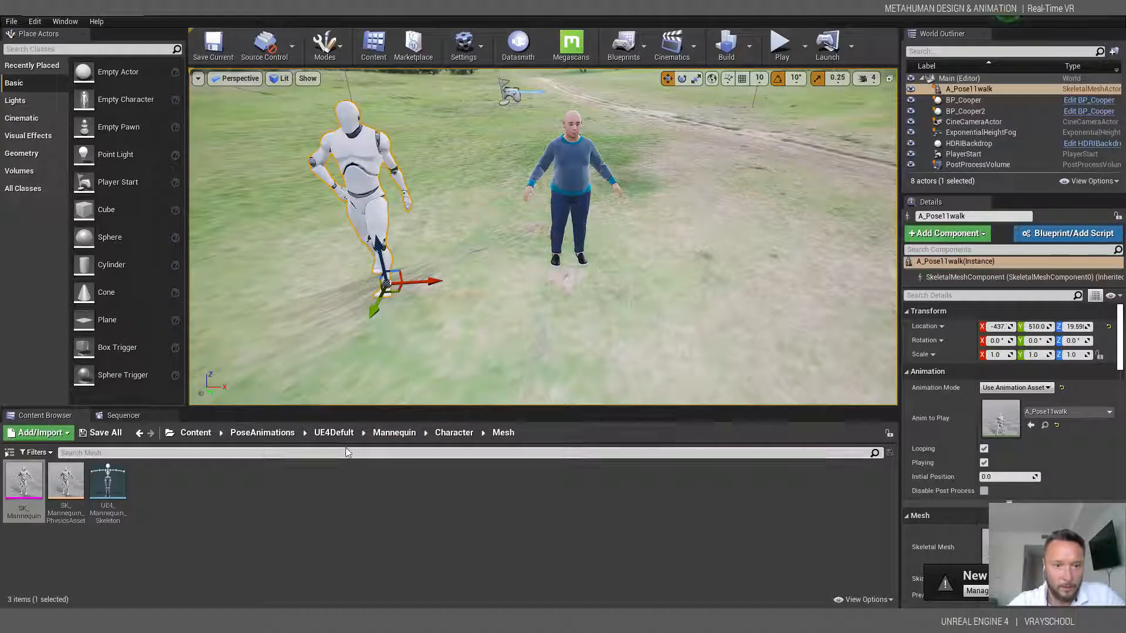
- Browse to the PoseAnimations Animations/Walks folder and pick the A_Pose13walk animation
{"action": "left_click", "coordinate": [250, 438]}
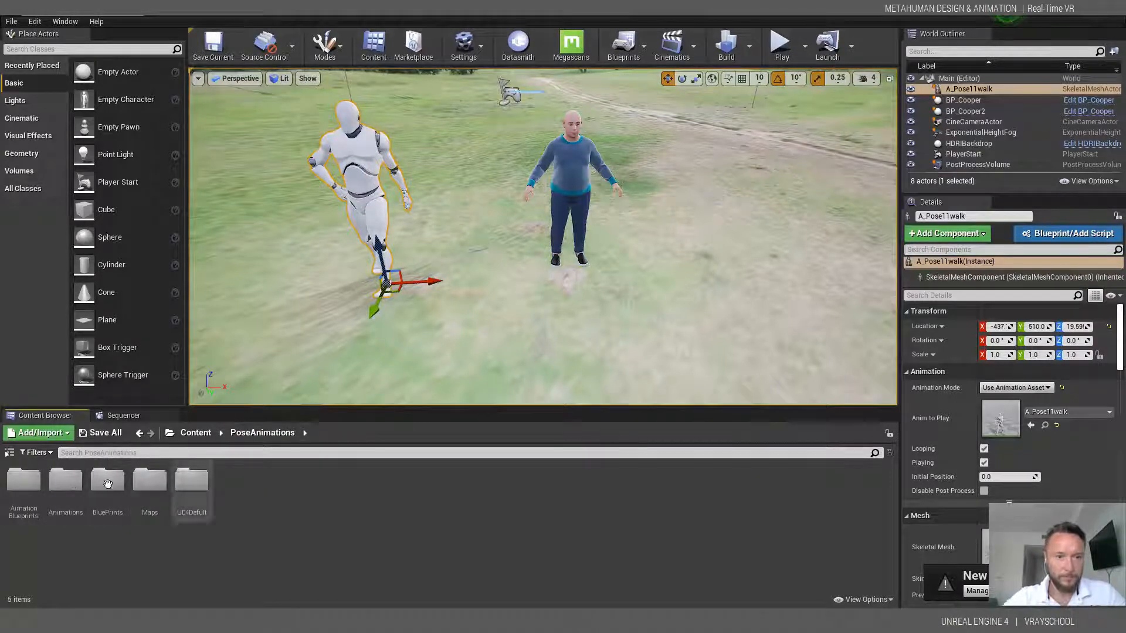
{"action": "double_click", "coordinate": [205, 476]}
{"action": "double_click", "coordinate": [360, 479]}
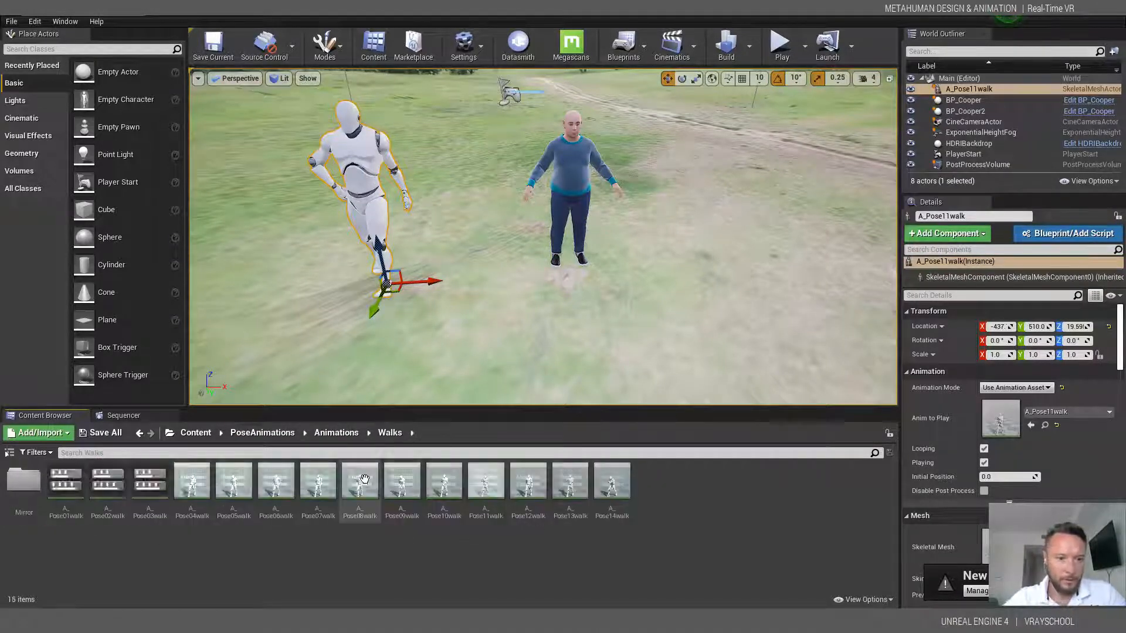
{"action": "left_click", "coordinate": [570, 483]}
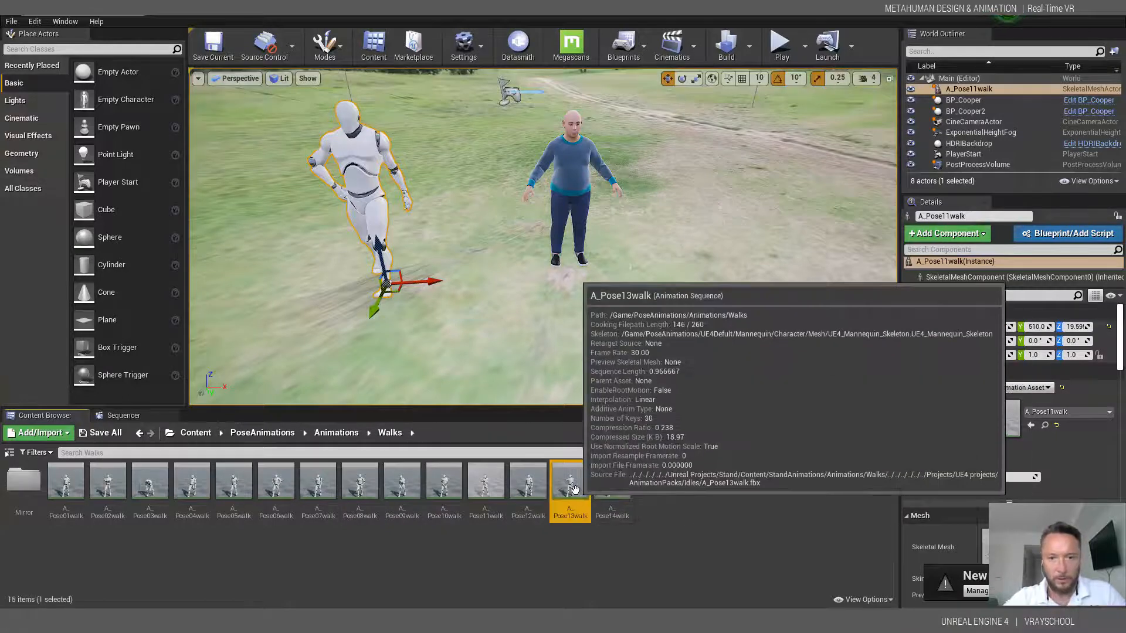
{"action": "left_click", "coordinate": [611, 484]}
{"action": "double_click", "coordinate": [578, 484]}
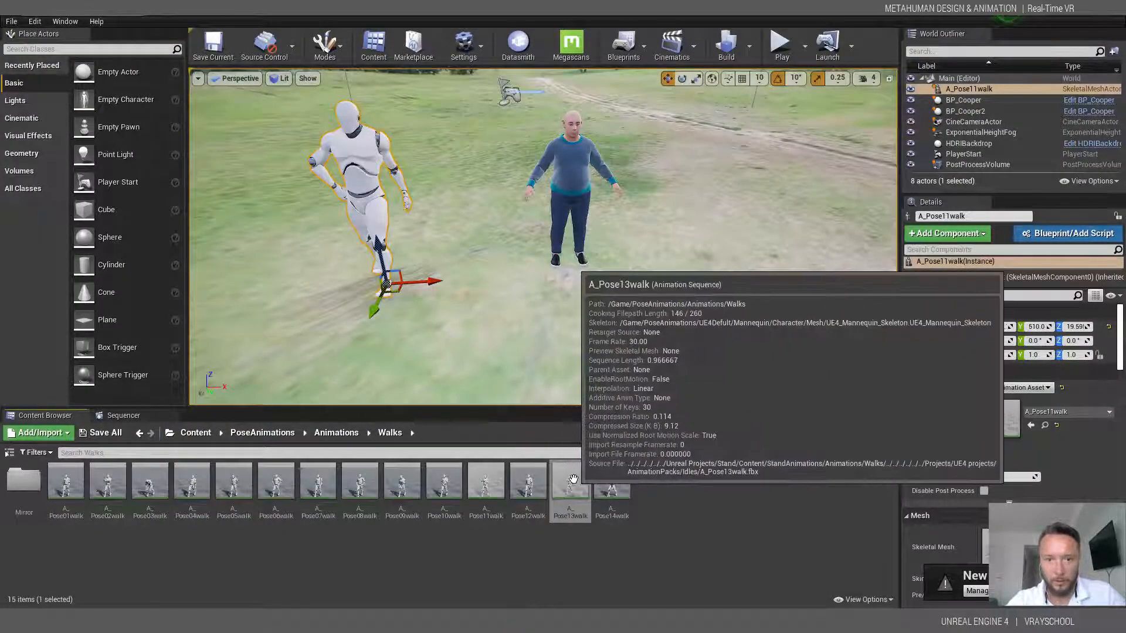
- Duplicate A_Pose13walk and retarget it to metahuman_base_skel, keeping the default retarget options
{"action": "right_click", "coordinate": [575, 493]}
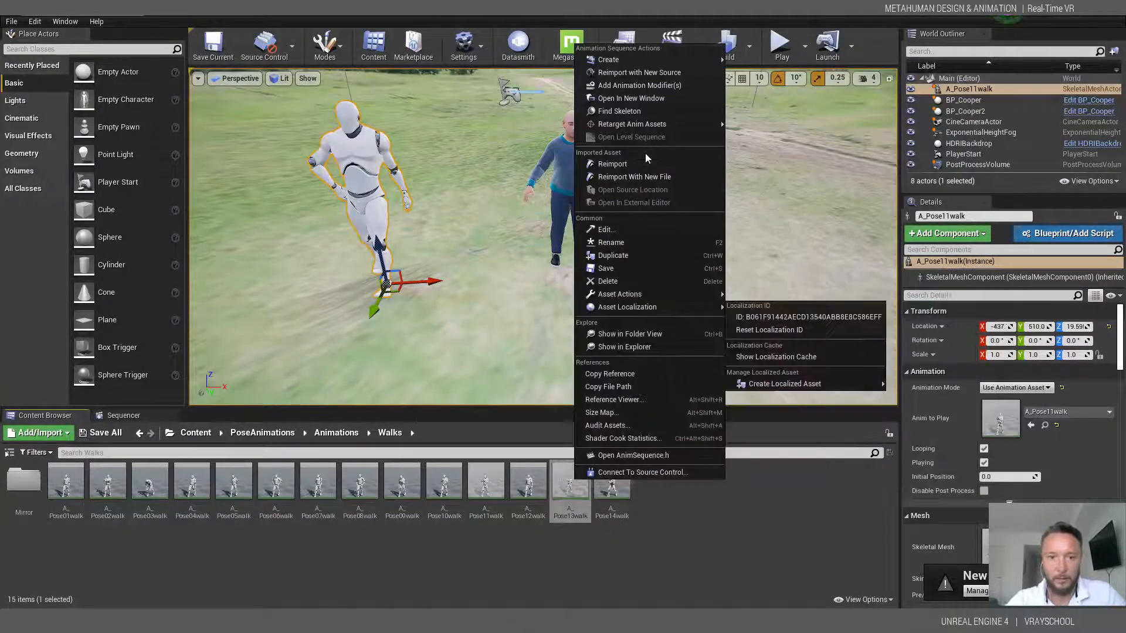
{"action": "mouse_move", "coordinate": [652, 124]}
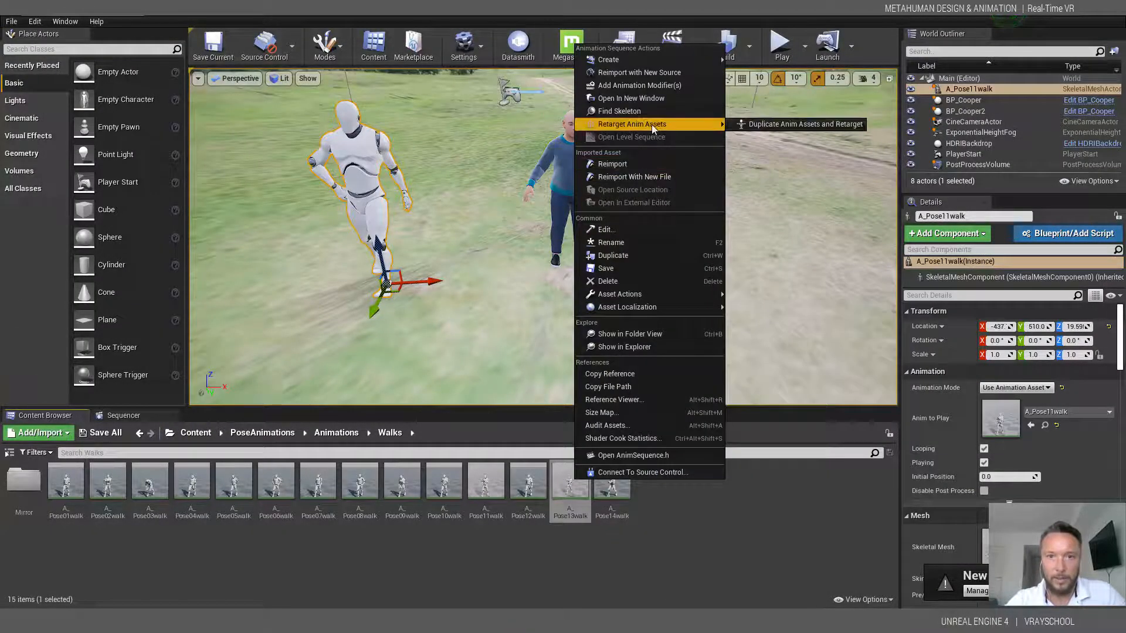
{"action": "left_click", "coordinate": [780, 126]}
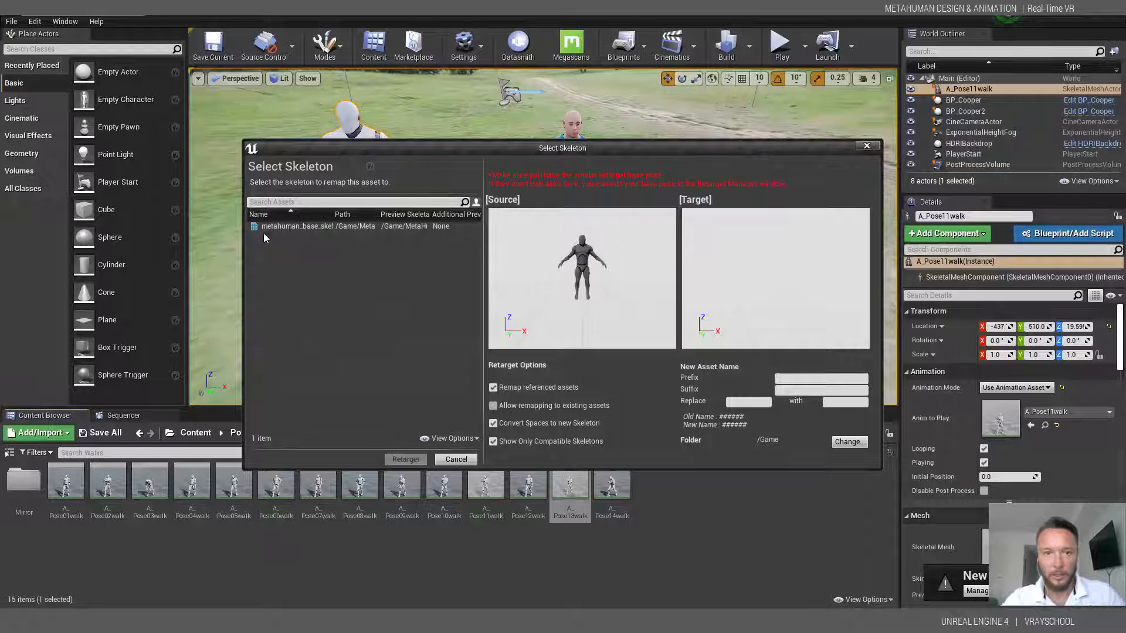
{"action": "left_click", "coordinate": [306, 227]}
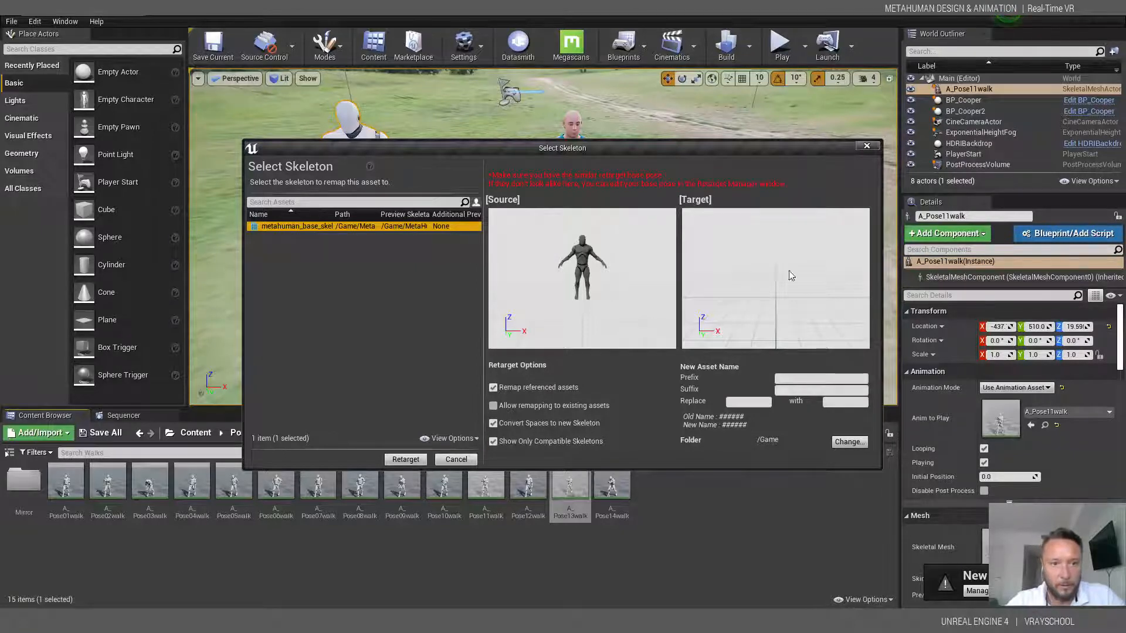
{"action": "left_click", "coordinate": [403, 460]}
- Open the retargeted A_Pose13walk, inspect its preview, and show the retargeting options in its skeleton tree
{"action": "double_click", "coordinate": [151, 482]}
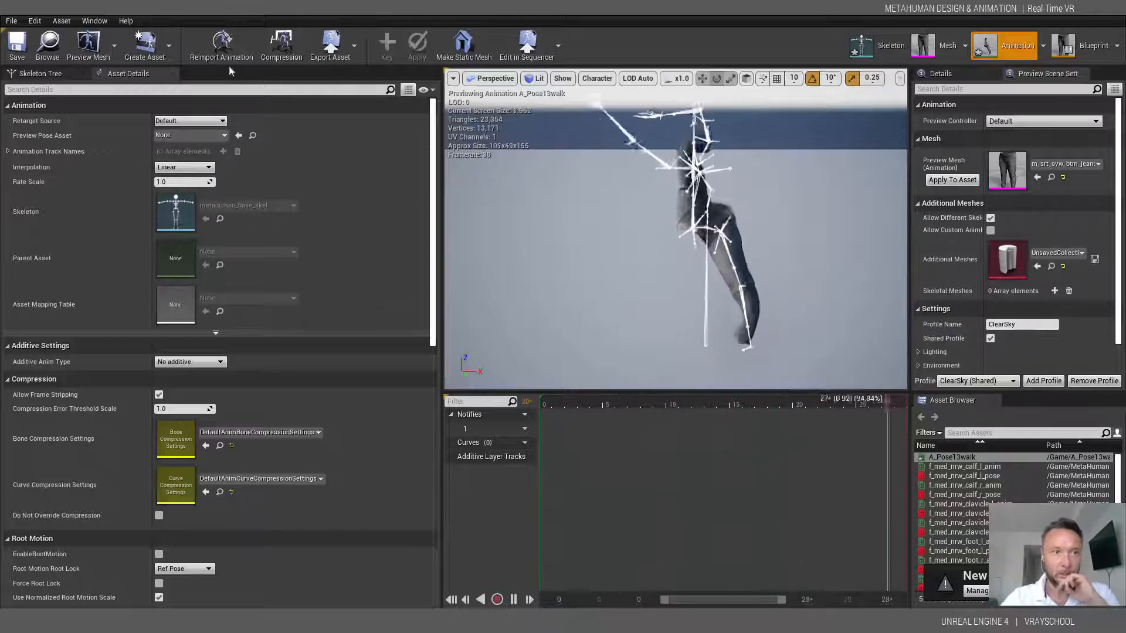
{"action": "left_click", "coordinate": [40, 73]}
{"action": "left_click", "coordinate": [128, 73]}
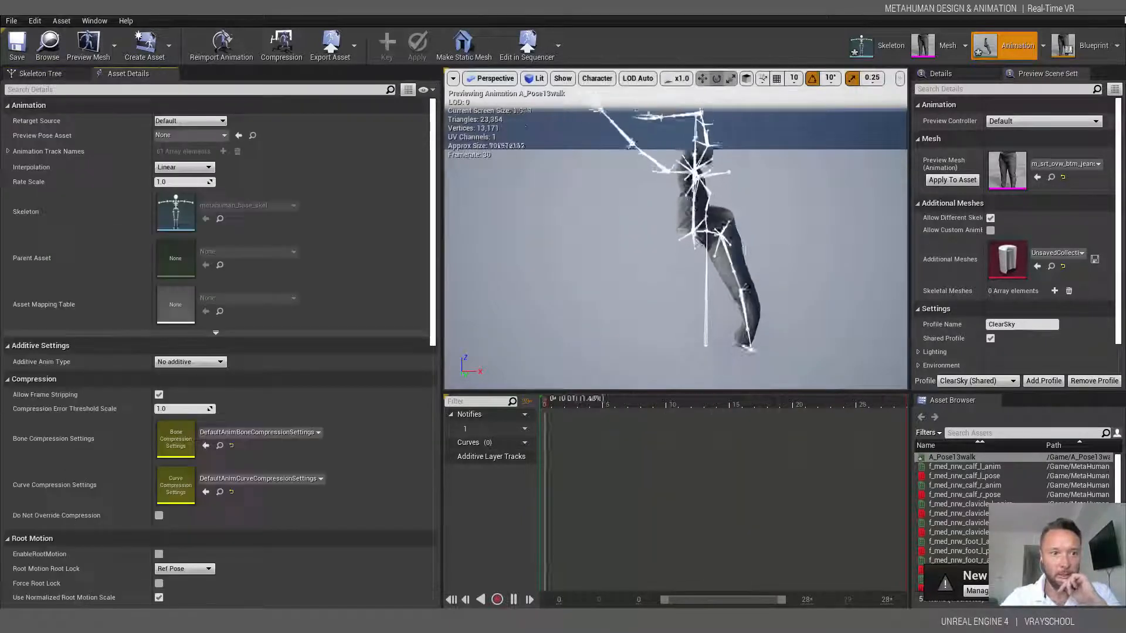
{"action": "left_click", "coordinate": [40, 73]}
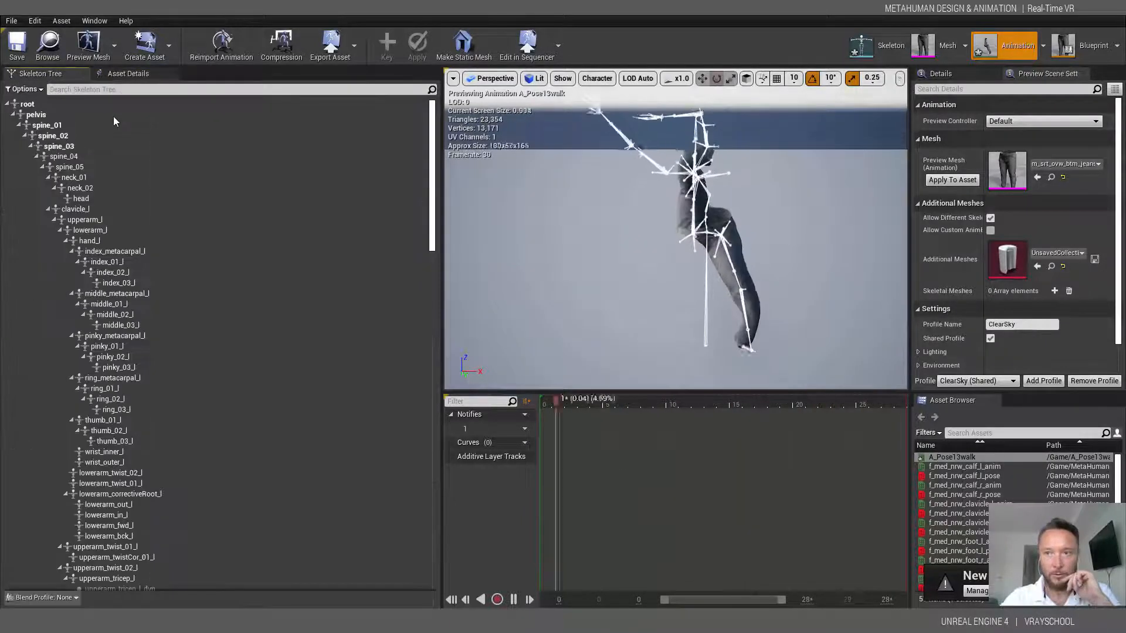
{"action": "left_click", "coordinate": [24, 89]}
{"action": "left_click", "coordinate": [51, 110]}
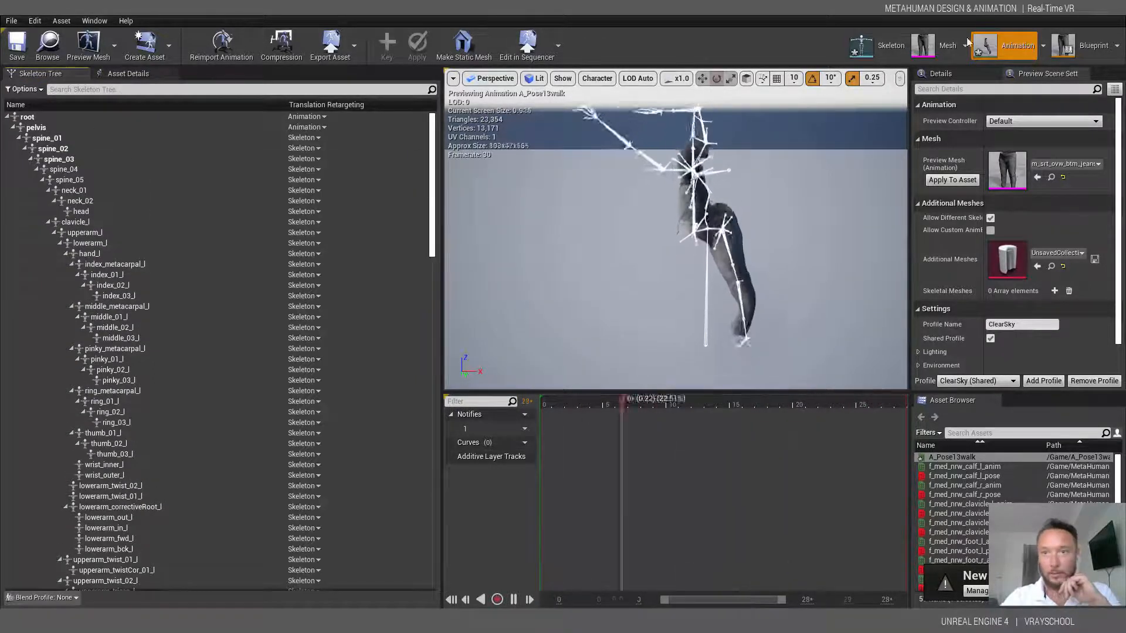
{"action": "left_click", "coordinate": [1103, 18]}
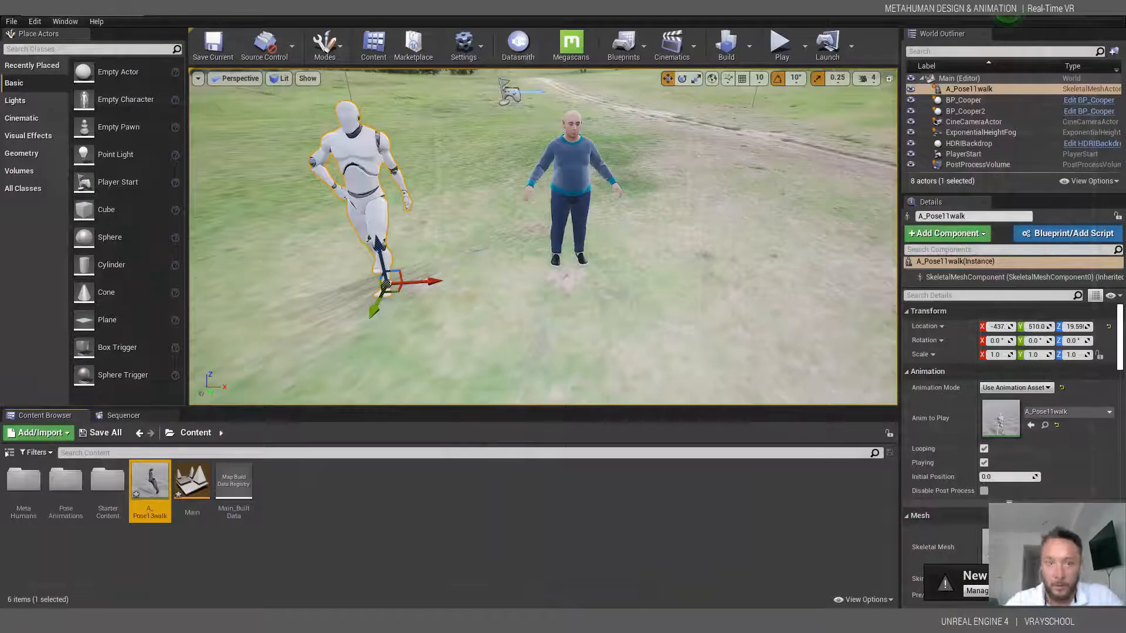
- Look through the MetaHumans Common/Female/Medium folders, and return to the Content root to check the retargeted A_Pose13walk
{"action": "double_click", "coordinate": [22, 480]}
{"action": "double_click", "coordinate": [23, 480]}
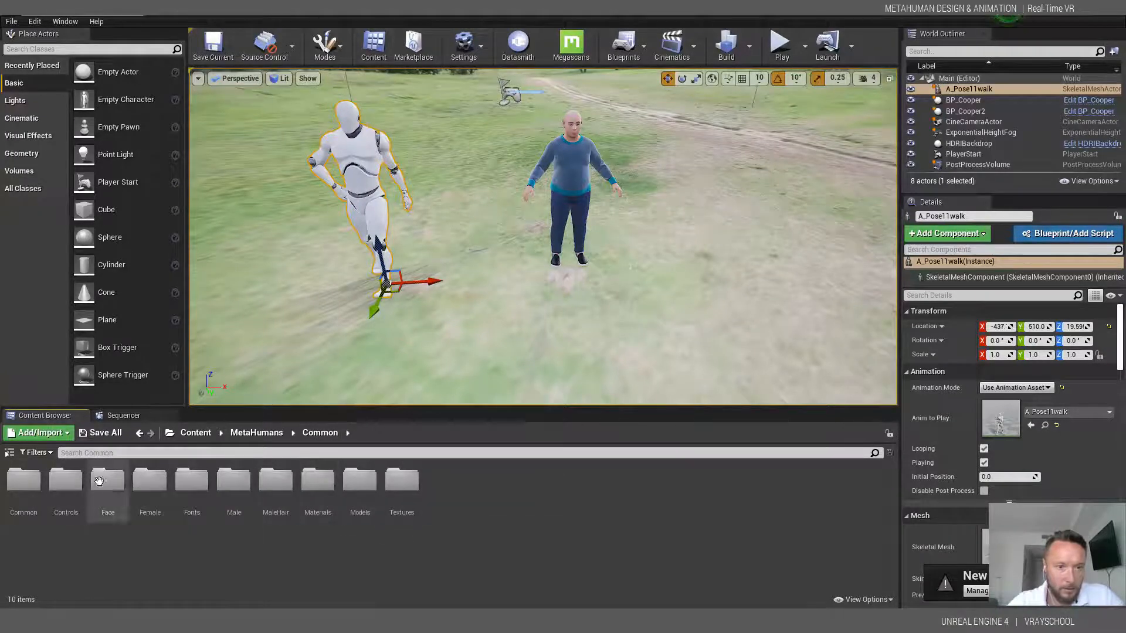
{"action": "double_click", "coordinate": [150, 479]}
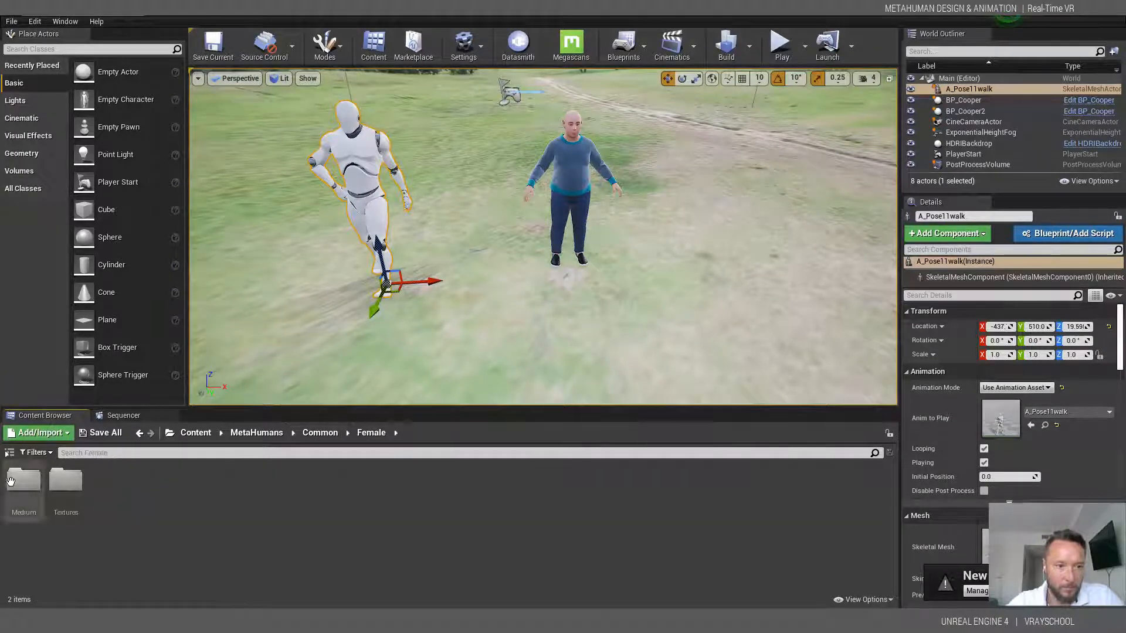
{"action": "double_click", "coordinate": [24, 479]}
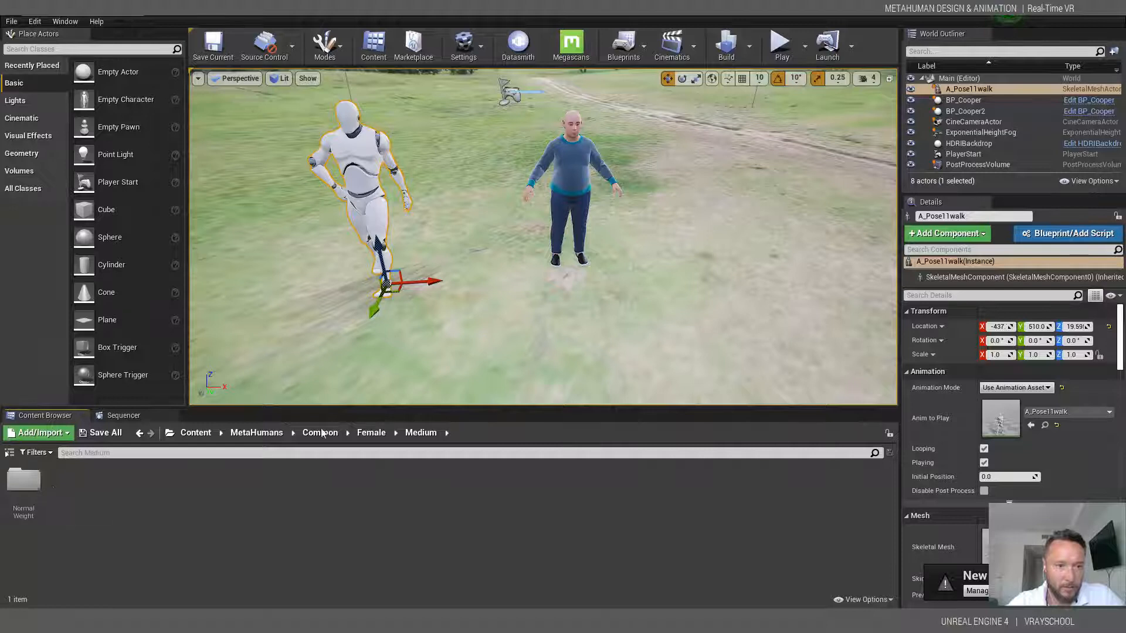
{"action": "left_click", "coordinate": [196, 435]}
{"action": "left_click", "coordinate": [150, 487]}
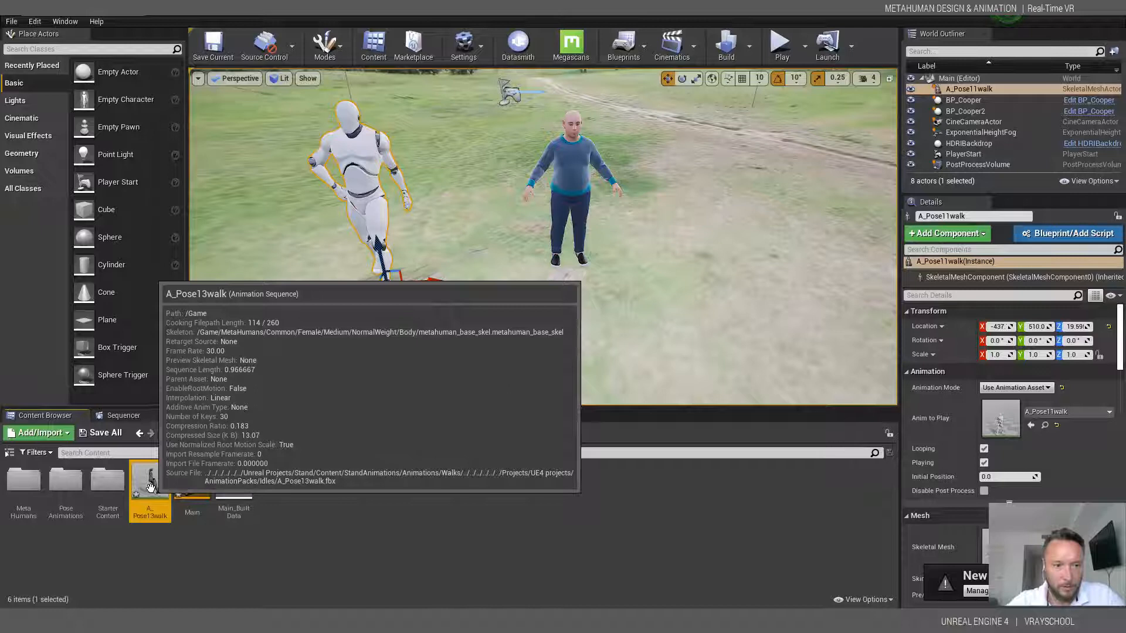
- Locate the blueprint asset of the BP_Cooper MetaHuman in the level and open it for editing
{"action": "left_click", "coordinate": [589, 168]}
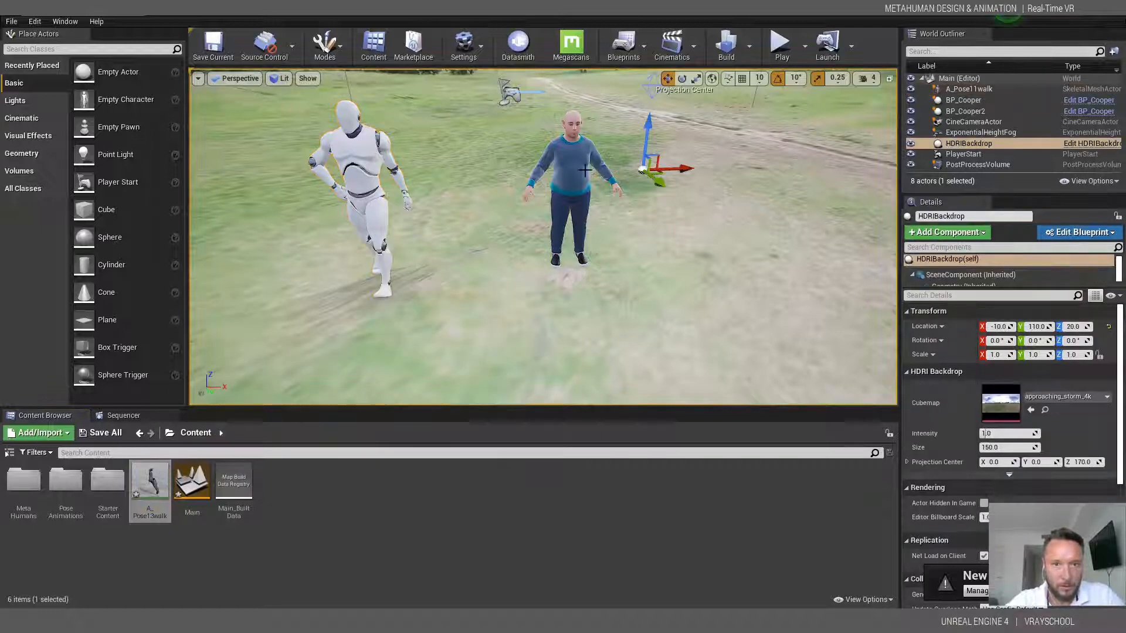
{"action": "right_click", "coordinate": [565, 178]}
{"action": "left_click", "coordinate": [609, 196]}
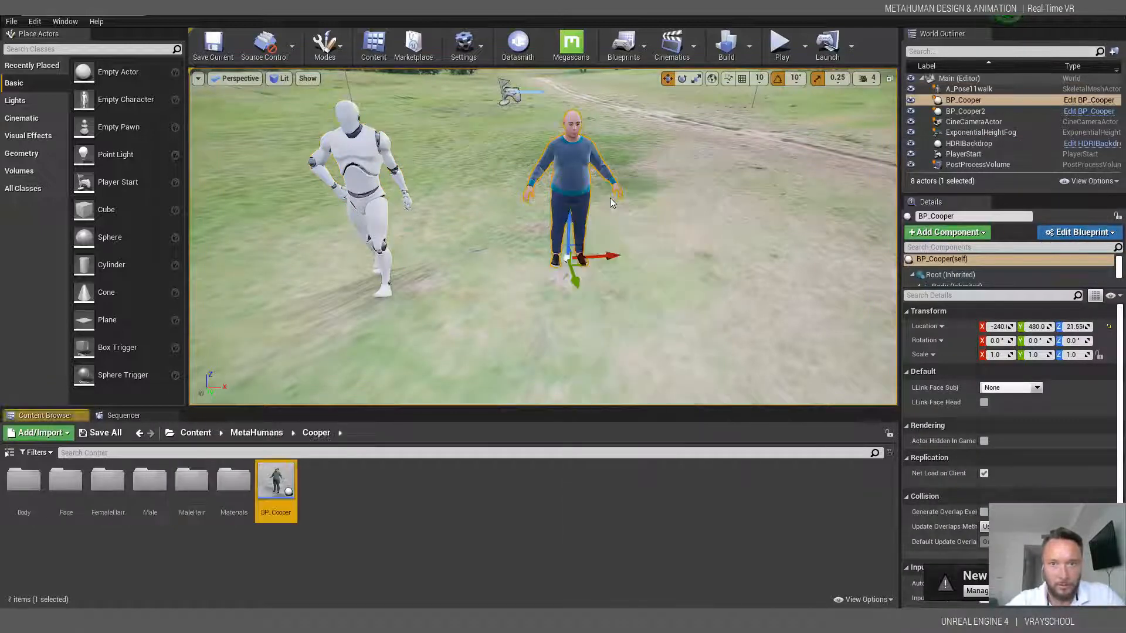
{"action": "double_click", "coordinate": [277, 491]}
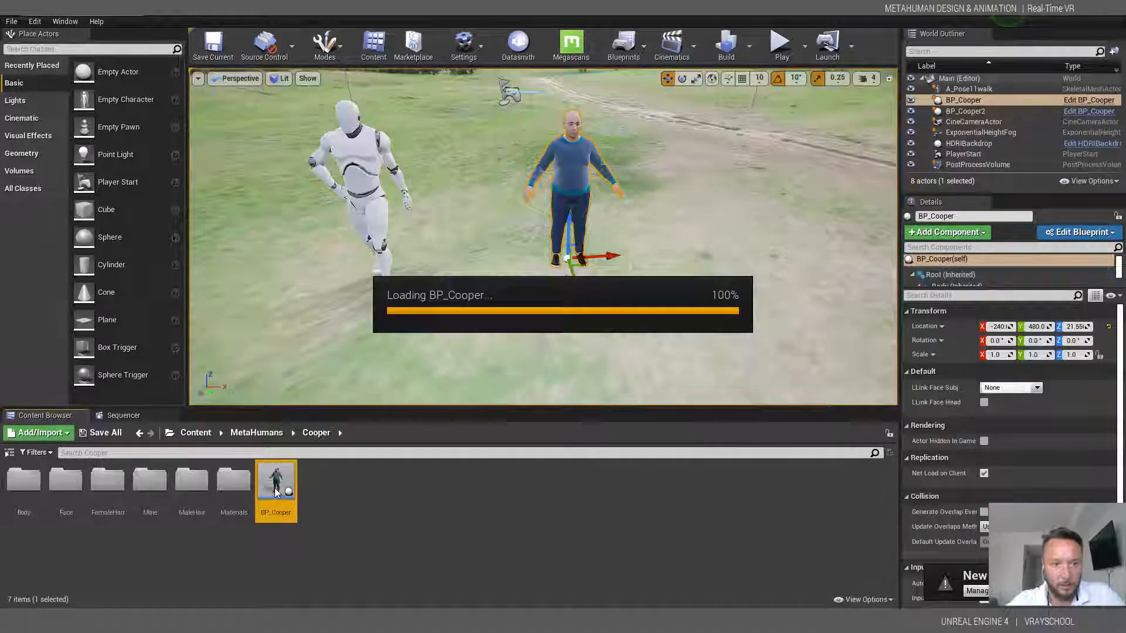
- Set BP_Cooper's Body component to play the A_Pose13walk animation asset and compile the blueprint
{"action": "left_click", "coordinate": [35, 94]}
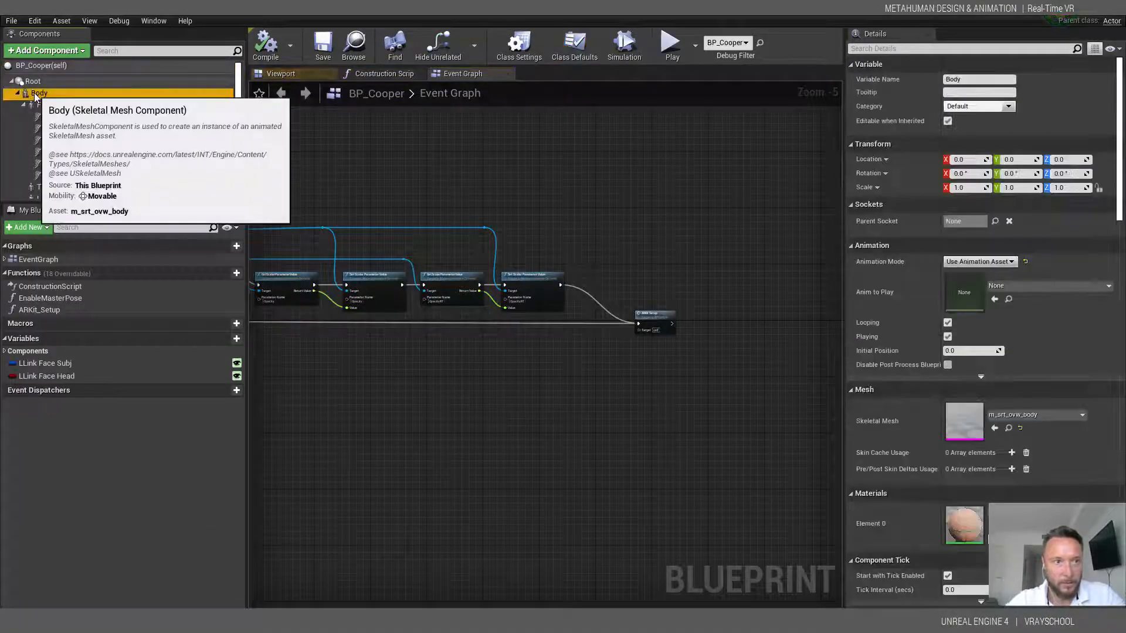
{"action": "left_click", "coordinate": [1000, 262]}
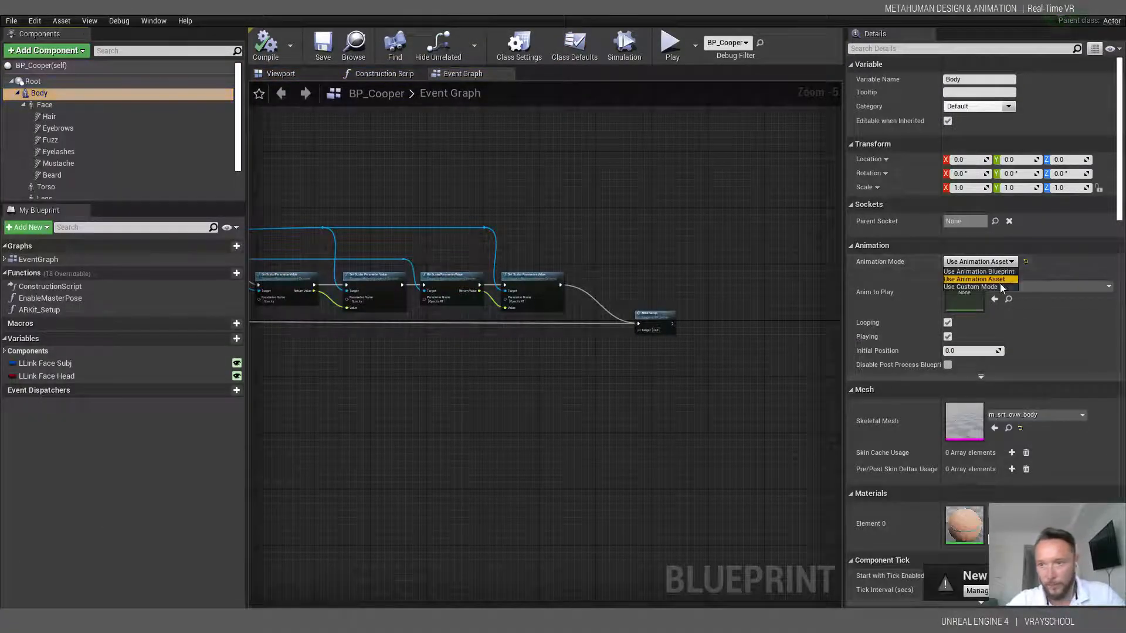
{"action": "left_click", "coordinate": [1000, 283]}
{"action": "left_click", "coordinate": [1025, 284]}
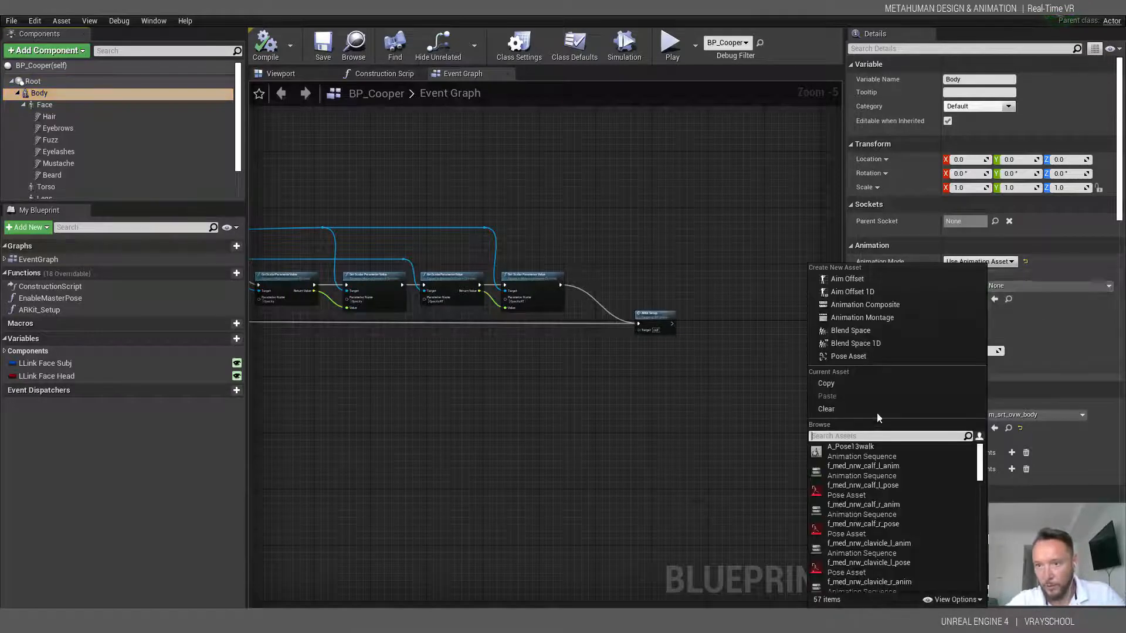
{"action": "left_click", "coordinate": [853, 452]}
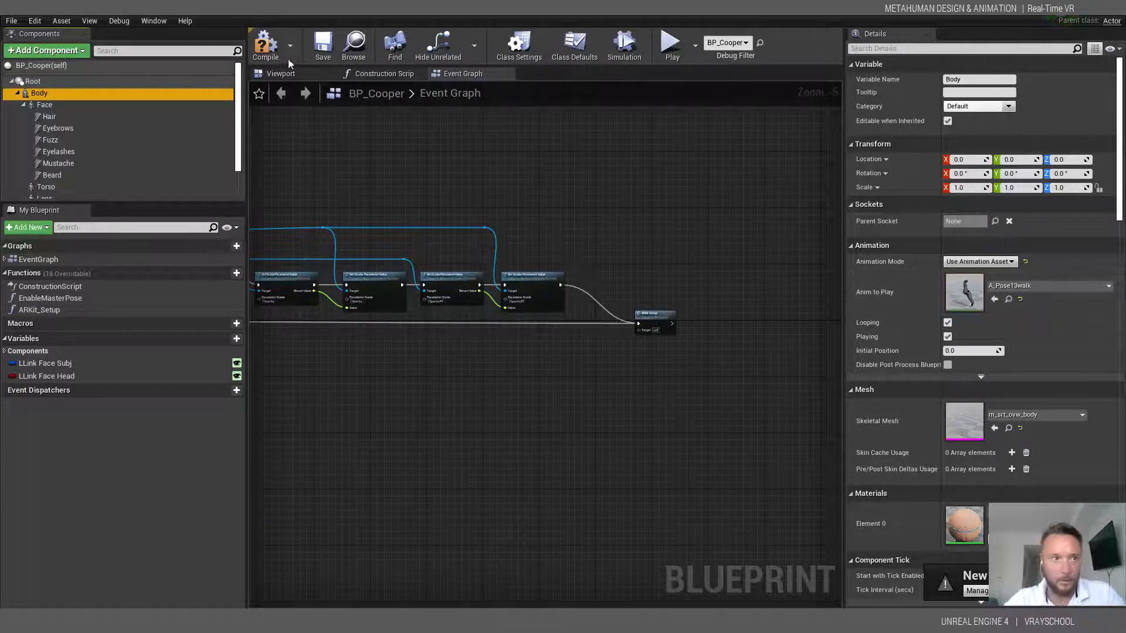
{"action": "left_click", "coordinate": [268, 58]}
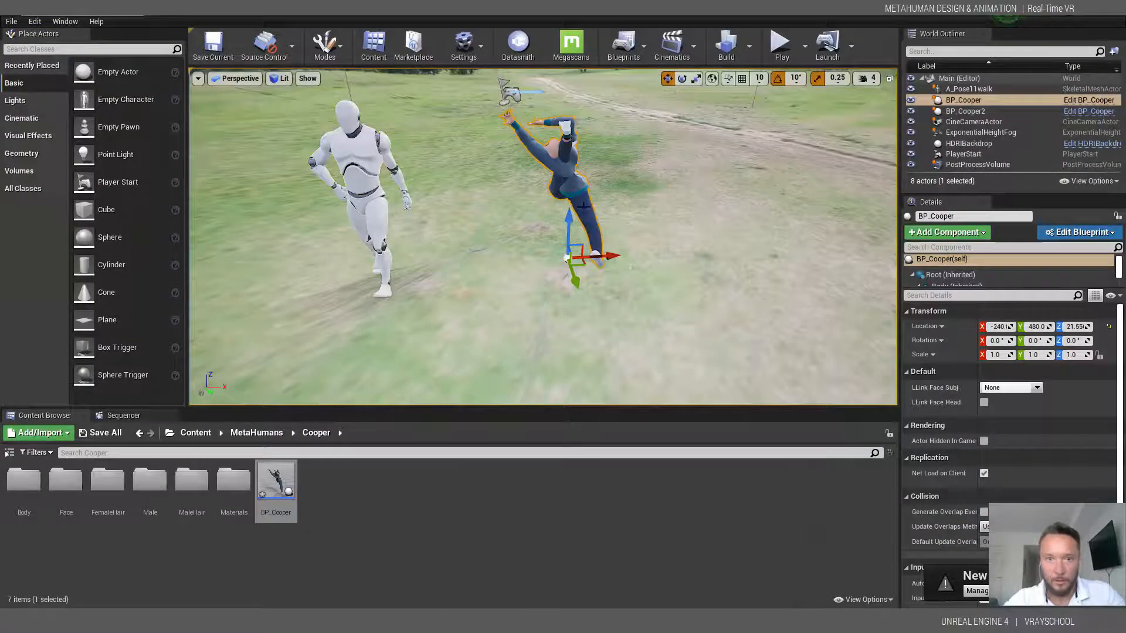
- Locate the MetaHuman base skeleton in MetaHumans/Common/Female/Medium/NormalWeight/Body and open it for editing
{"action": "mouse_move", "coordinate": [583, 206]}
{"action": "left_mouse_down", "text": "alt"}
{"action": "mouse_move", "coordinate": [783, 188]}
{"action": "mouse_move", "coordinate": [865, 194]}
{"action": "mouse_move", "coordinate": [590, 207]}
{"action": "left_mouse_up", "text": "alt"}
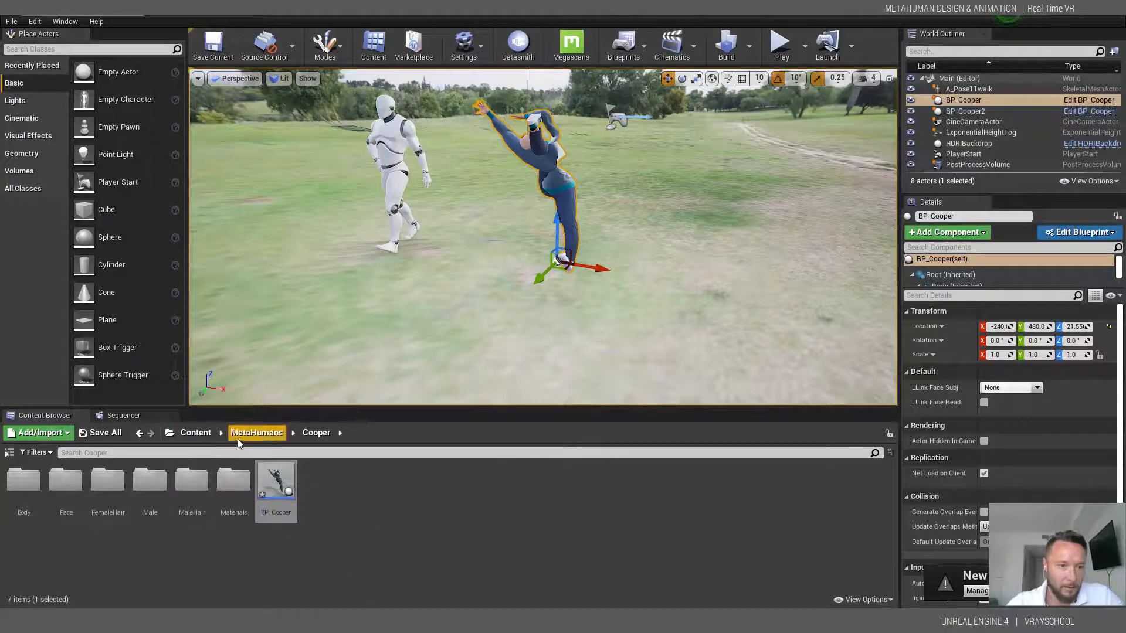
{"action": "double_click", "coordinate": [37, 482]}
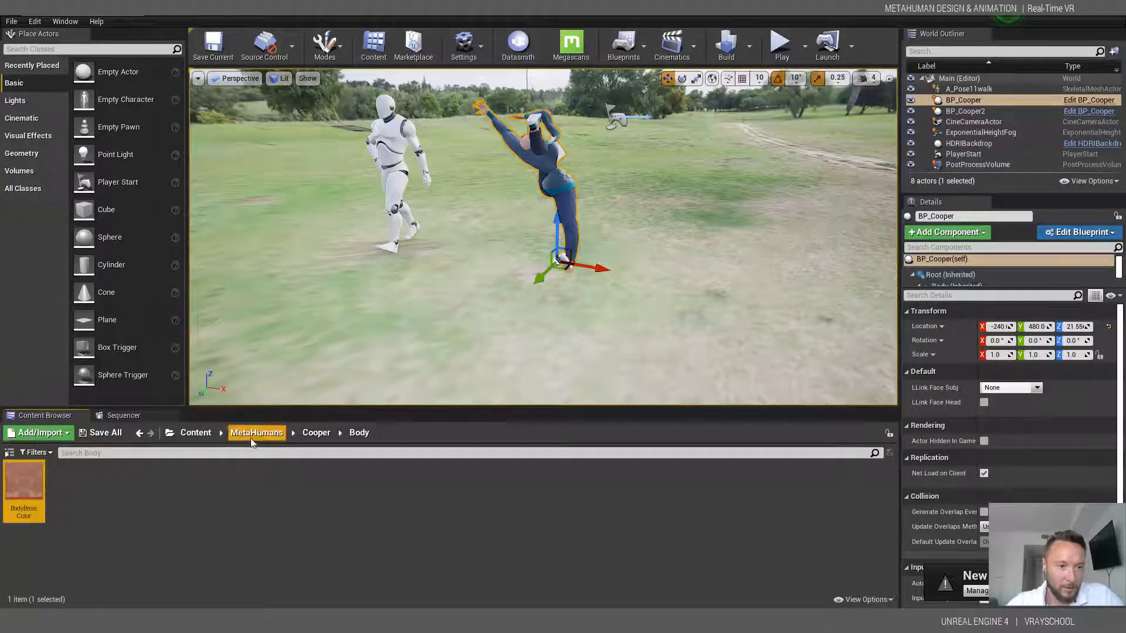
{"action": "left_click", "coordinate": [256, 432]}
{"action": "double_click", "coordinate": [11, 487]}
{"action": "left_click", "coordinate": [192, 481]}
{"action": "double_click", "coordinate": [155, 484]}
{"action": "double_click", "coordinate": [36, 482]}
{"action": "double_click", "coordinate": [30, 484]}
{"action": "double_click", "coordinate": [24, 480]}
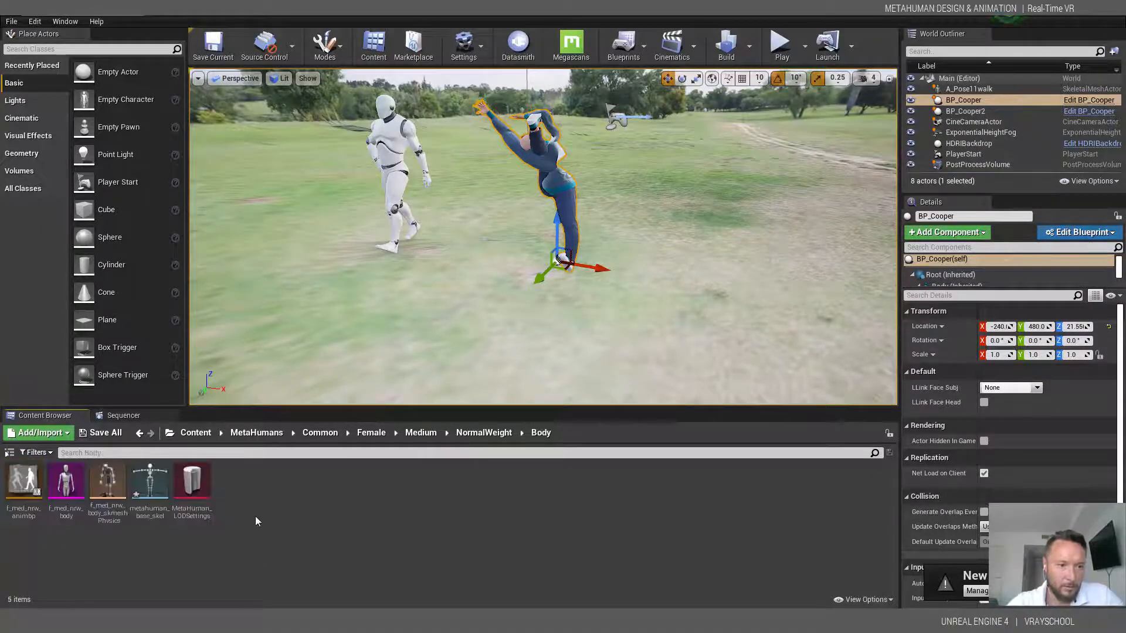
{"action": "double_click", "coordinate": [159, 487]}
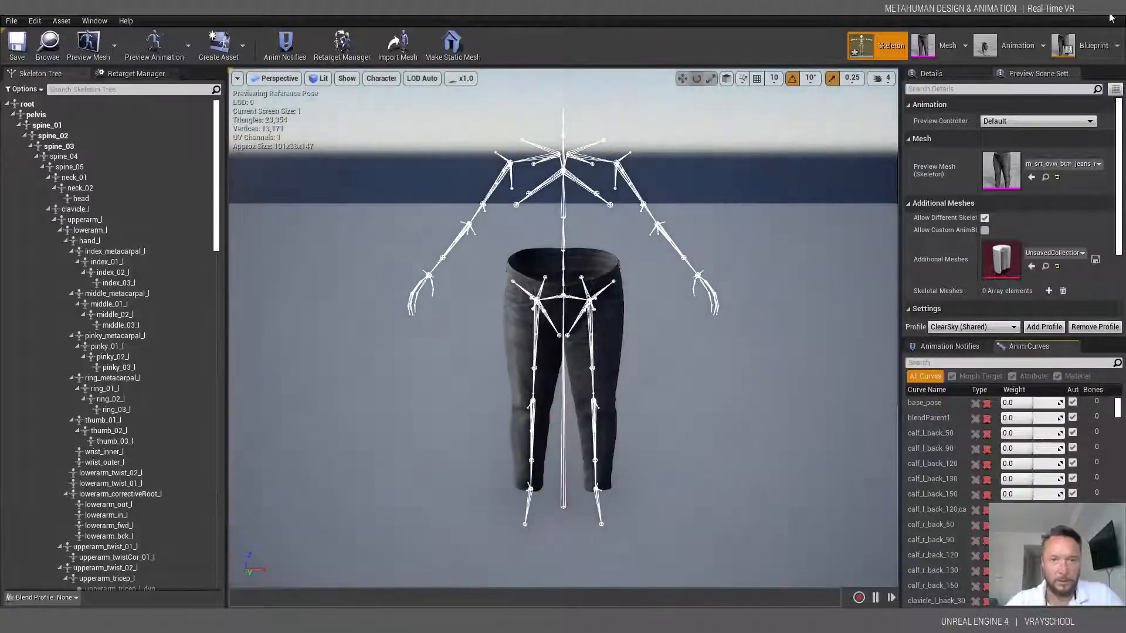
- Set the skeleton's preview mesh to m_med_ovw_body_preview, apply it to the asset, and close the skeleton editor
{"action": "left_click", "coordinate": [1083, 164]}
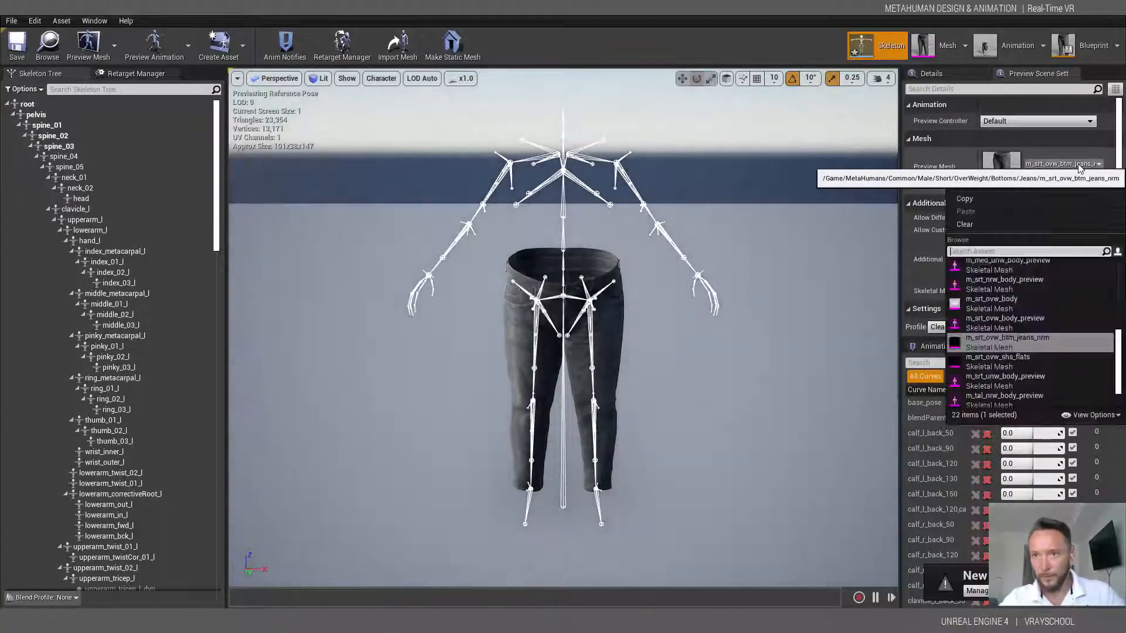
{"action": "scroll", "coordinate": [1047, 306], "scroll_direction": "up", "scroll_amount": 3}
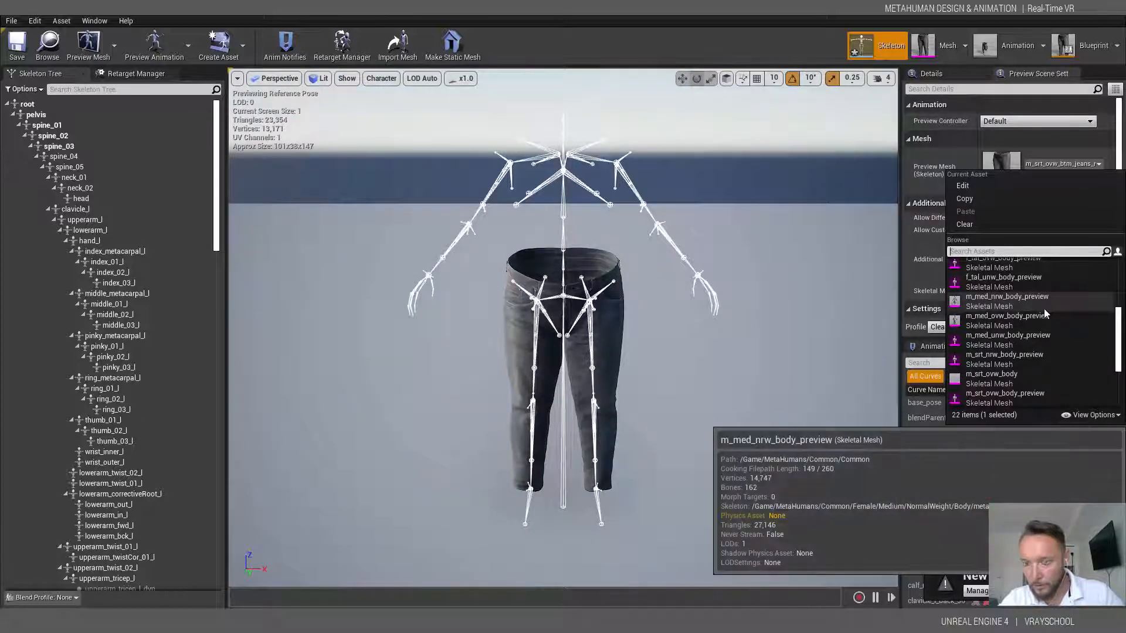
{"action": "left_click", "coordinate": [993, 320]}
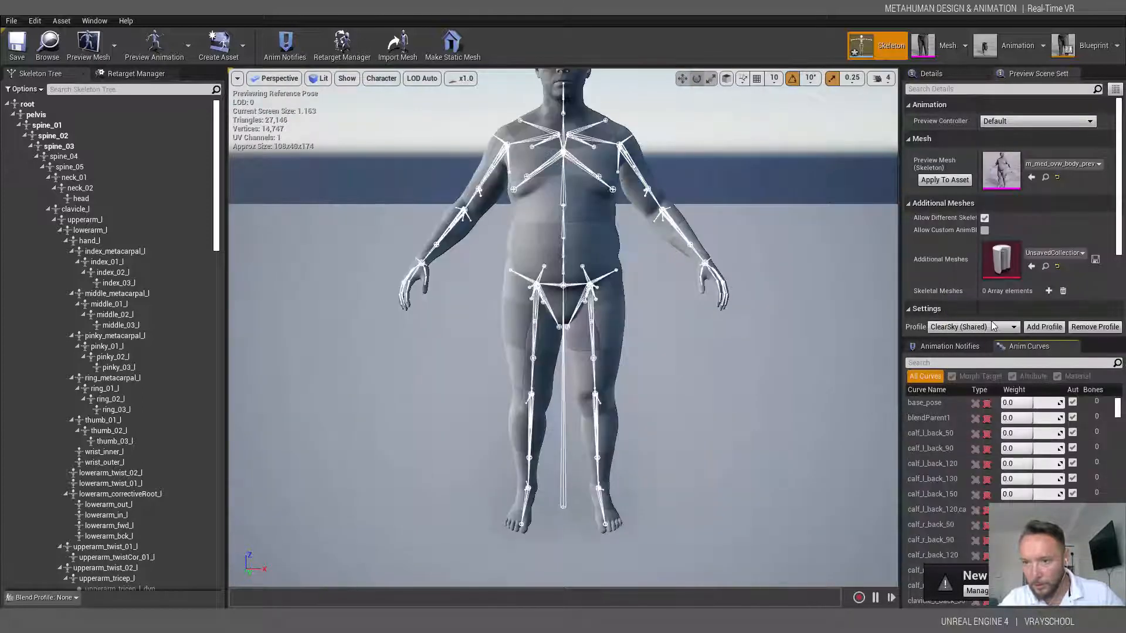
{"action": "left_click", "coordinate": [944, 180]}
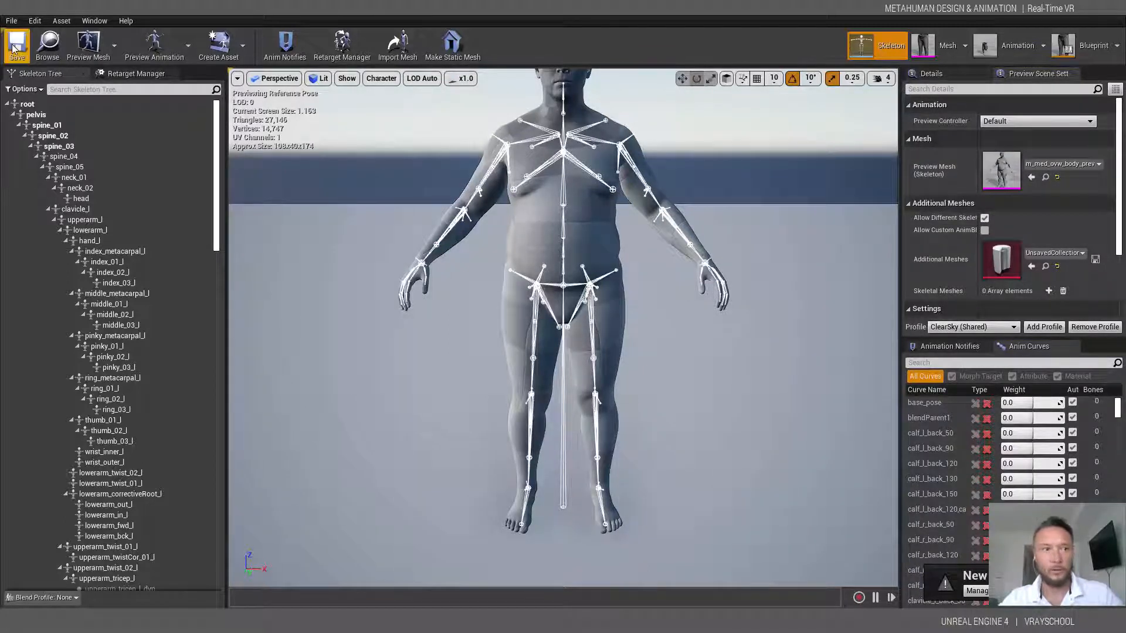
{"action": "left_click", "coordinate": [1096, 12]}
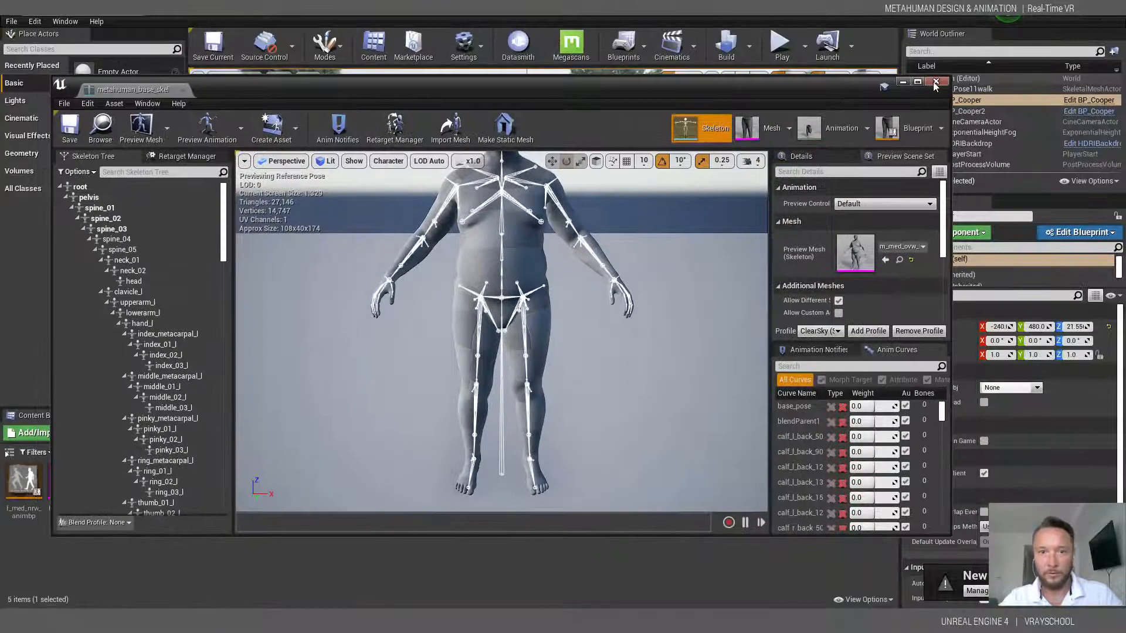
{"action": "left_click", "coordinate": [936, 82]}
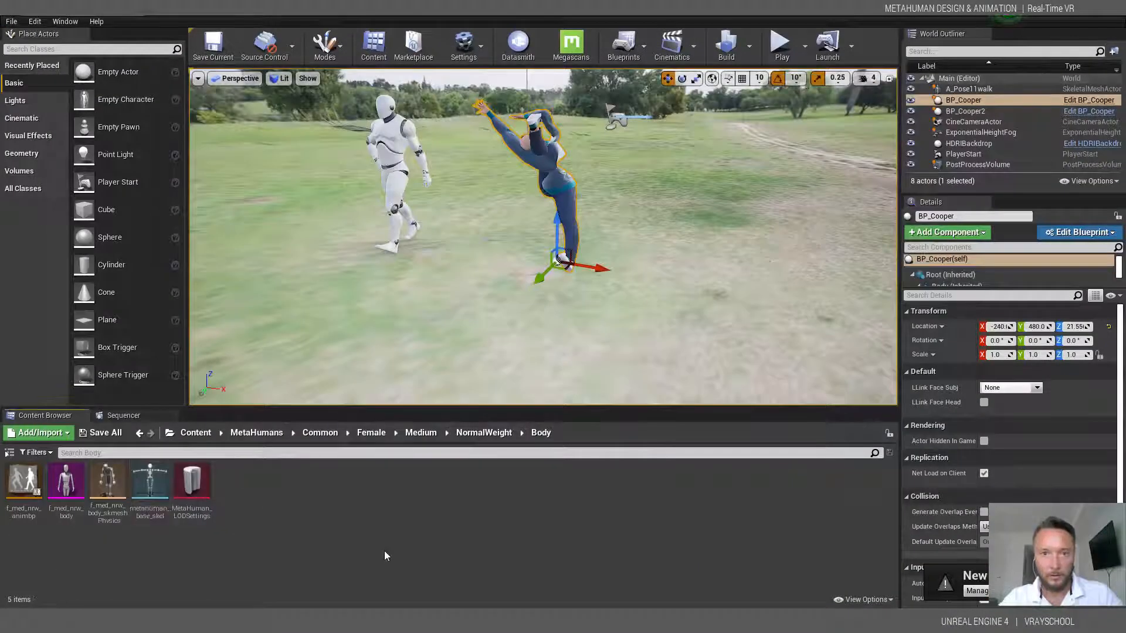
- Force delete the retargeted A_Pose13walk animation from the Content root
{"action": "left_click", "coordinate": [195, 433]}
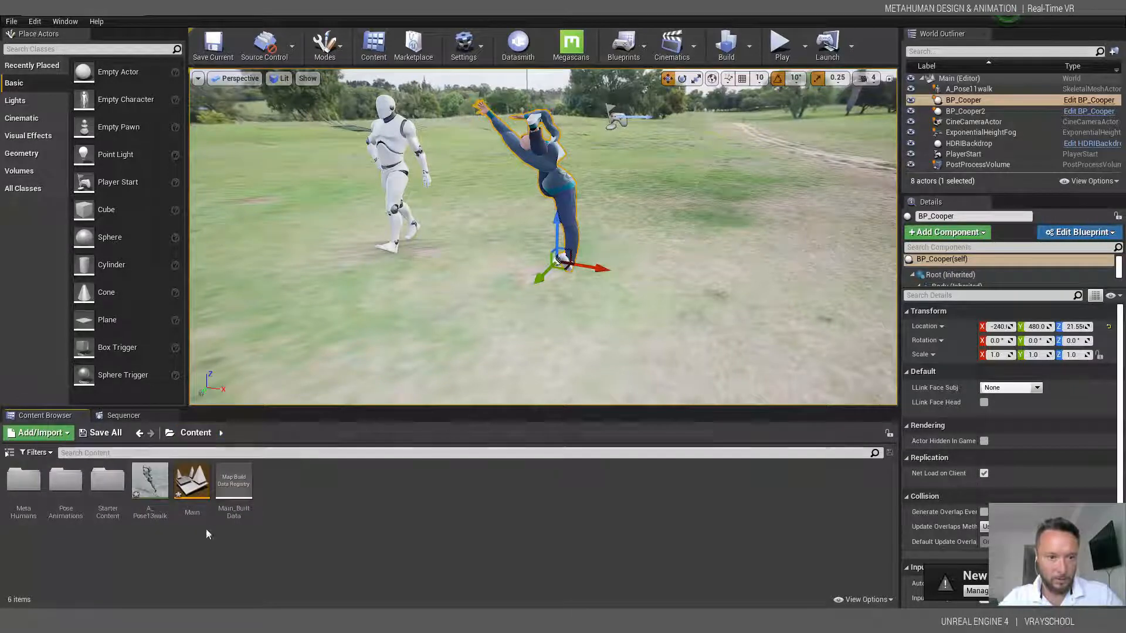
{"action": "left_click", "coordinate": [150, 481]}
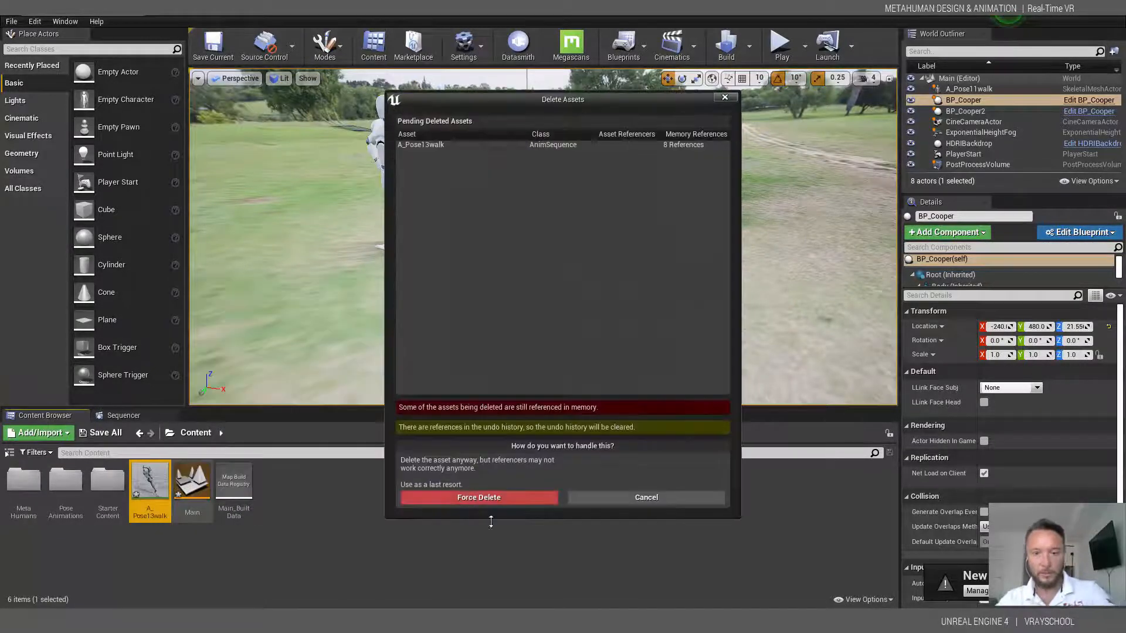
{"action": "left_click", "coordinate": [497, 497]}
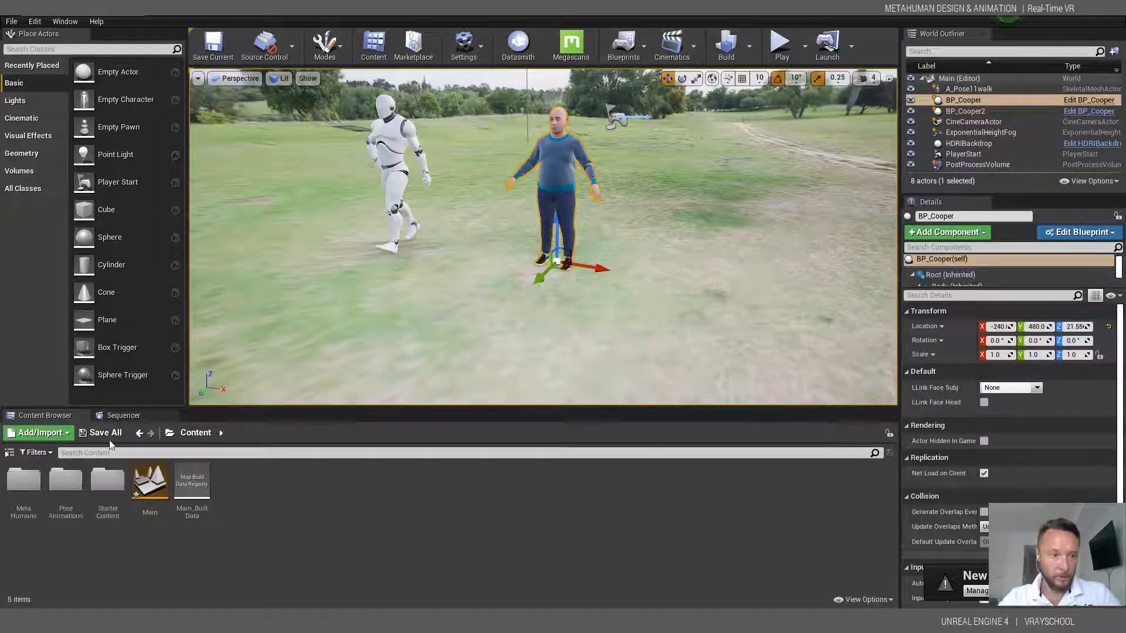
- Duplicate and retarget A_Pose12walk from PoseAnimations/Animations/Walks onto the MetaHuman base skeleton, and check the retargeted copy's preview
{"action": "left_click", "coordinate": [23, 482]}
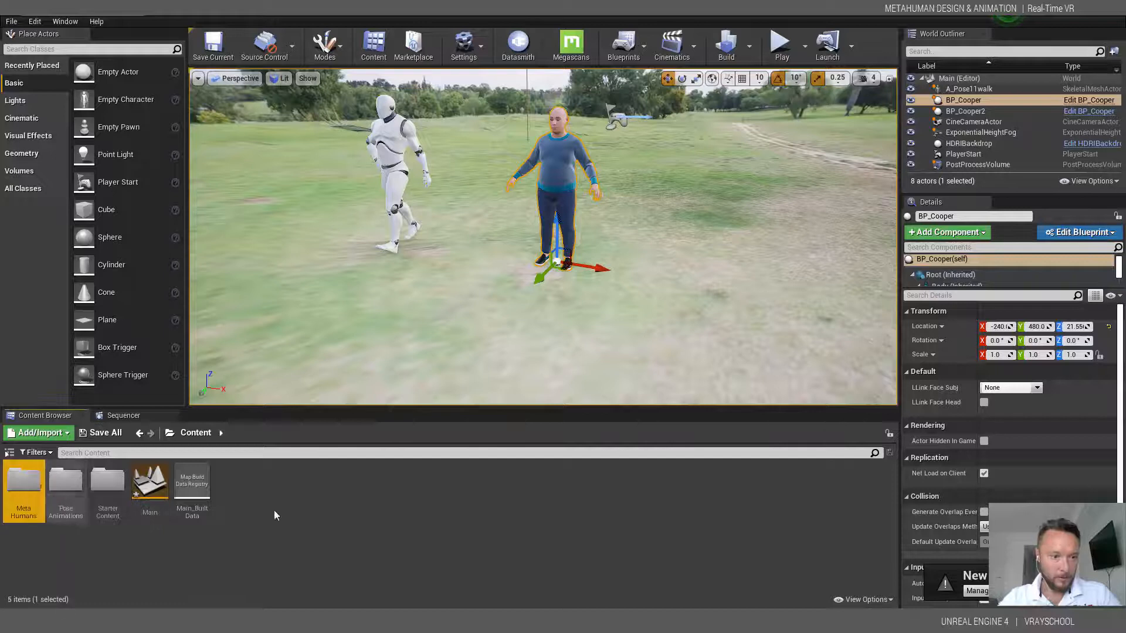
{"action": "double_click", "coordinate": [76, 485]}
{"action": "double_click", "coordinate": [66, 481]}
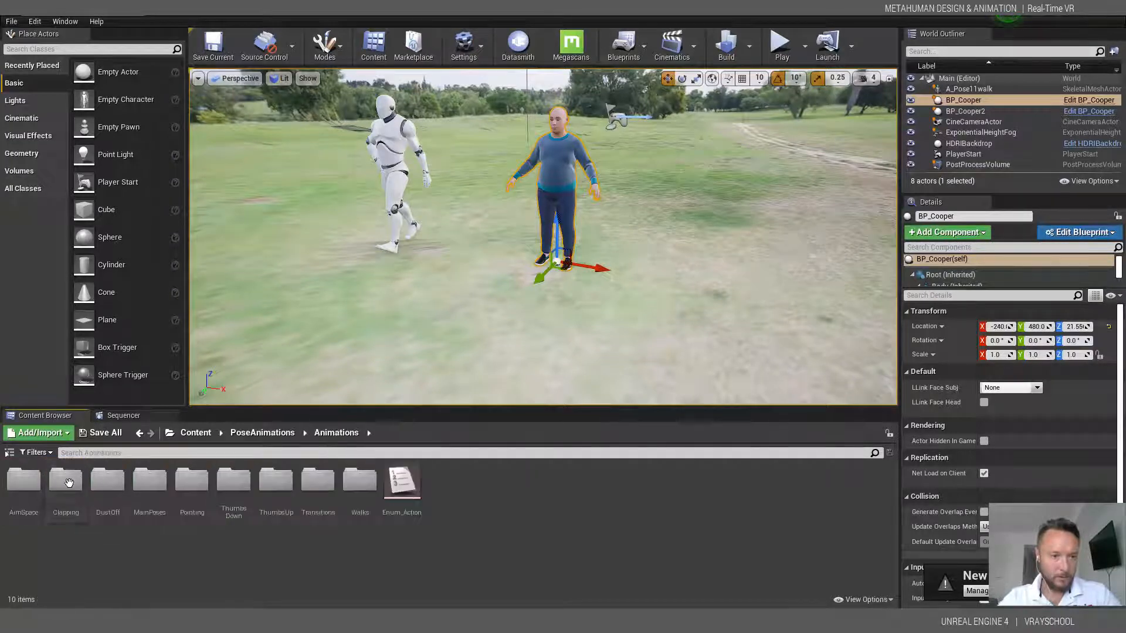
{"action": "double_click", "coordinate": [353, 476]}
{"action": "left_click", "coordinate": [610, 481]}
{"action": "right_click", "coordinate": [527, 482]}
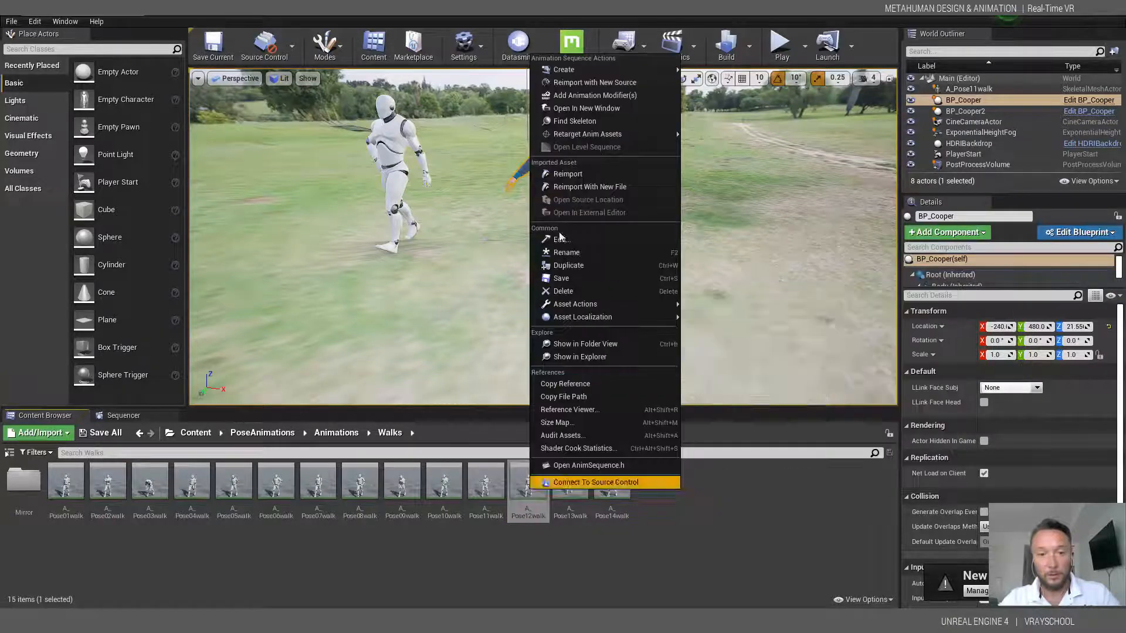
{"action": "mouse_move", "coordinate": [604, 136]}
{"action": "left_click", "coordinate": [713, 134]}
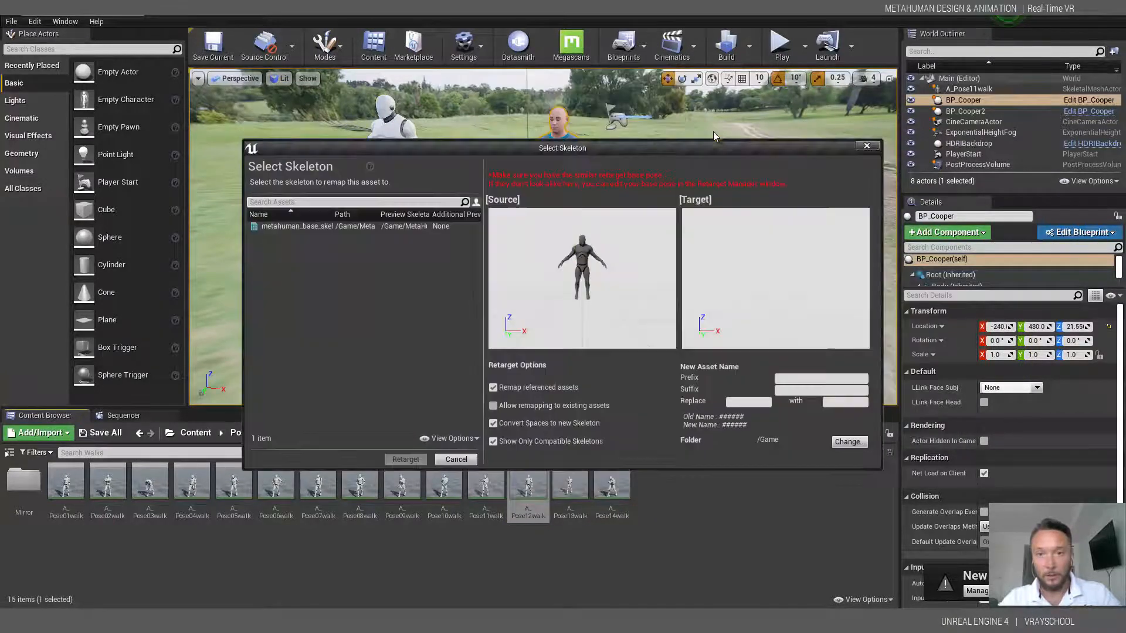
{"action": "left_click", "coordinate": [328, 226]}
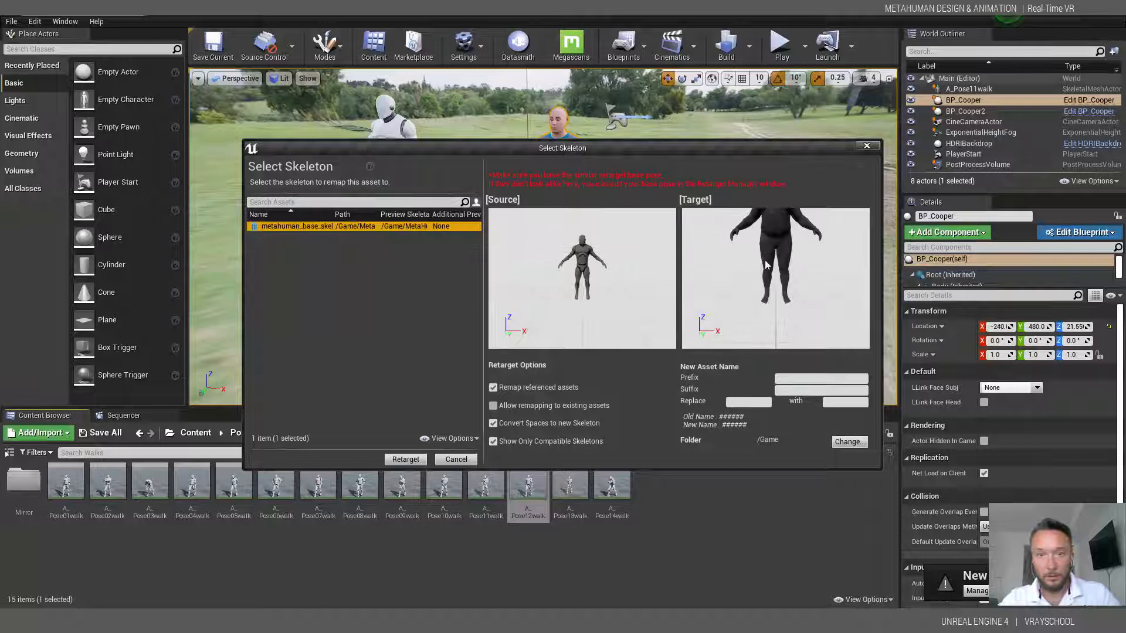
{"action": "left_click", "coordinate": [405, 459]}
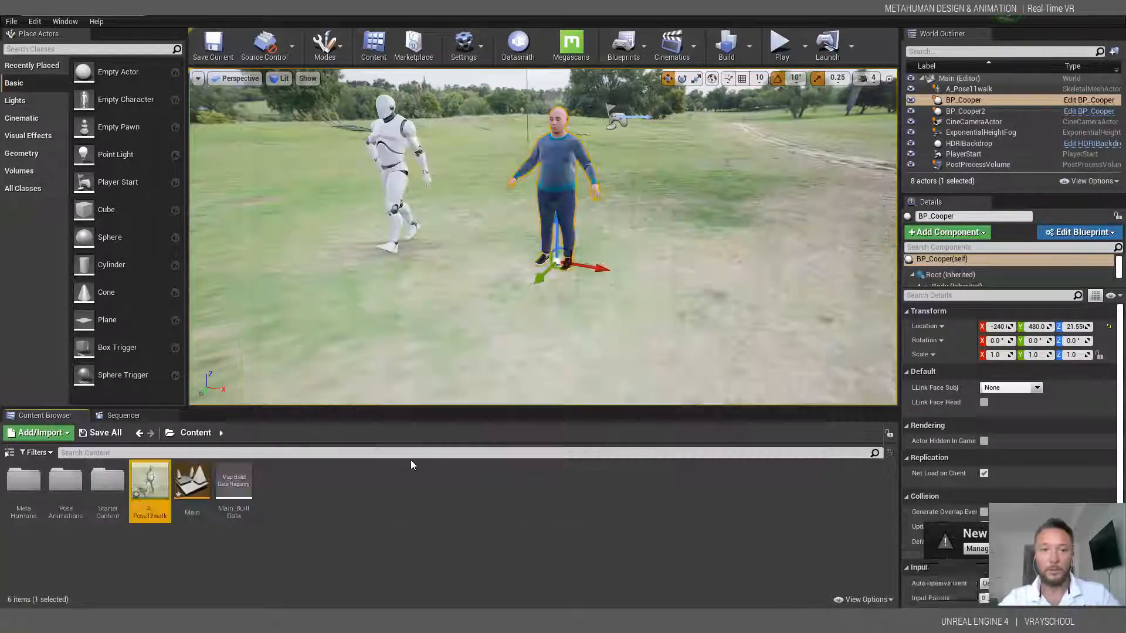
{"action": "double_click", "coordinate": [155, 476]}
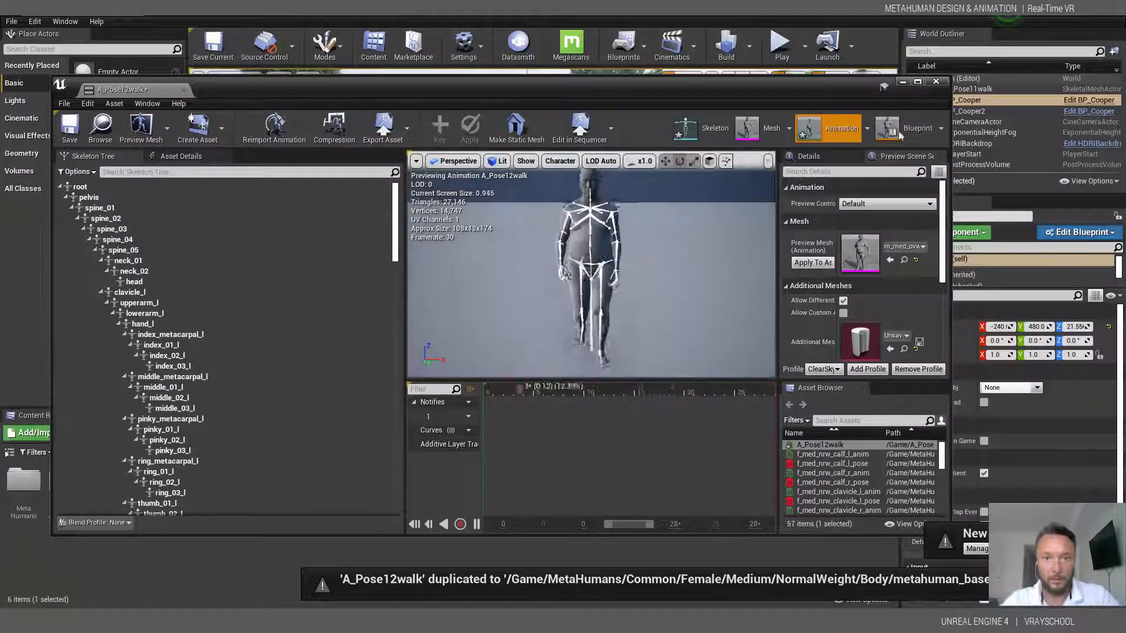
{"action": "left_click", "coordinate": [935, 82]}
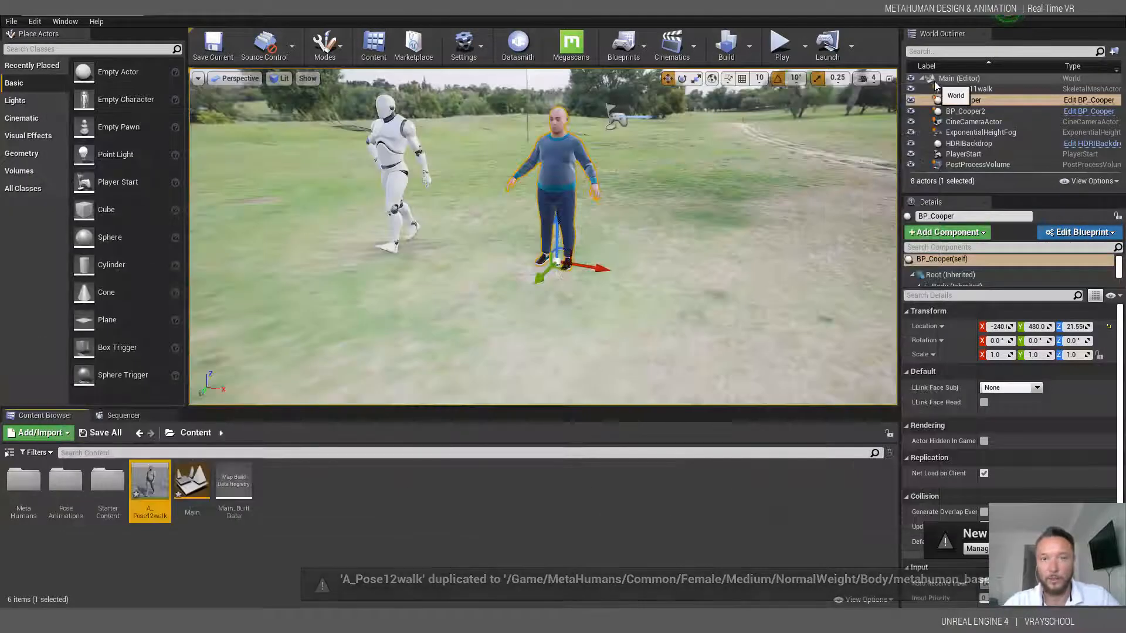
- Open the blueprint of BP_Cooper from the level, examine its Root and Body component settings, and close it
{"action": "left_click_drag", "start_coordinate": [648, 323], "coordinate": [625, 250]}
{"action": "right_click", "coordinate": [577, 182]}
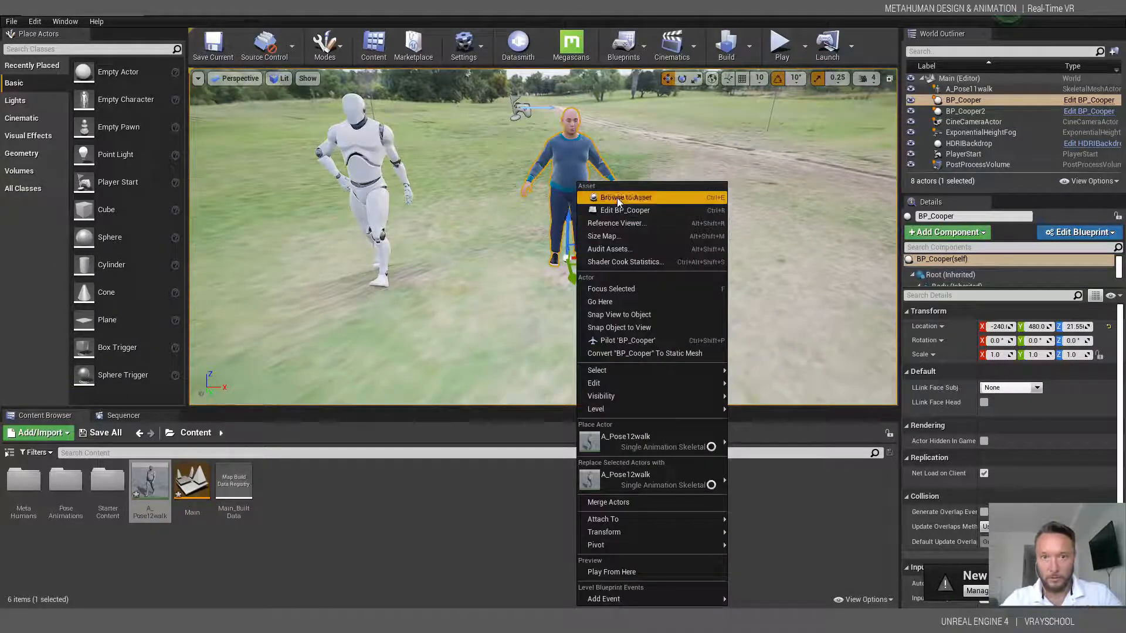
{"action": "left_click", "coordinate": [617, 201]}
{"action": "double_click", "coordinate": [276, 484]}
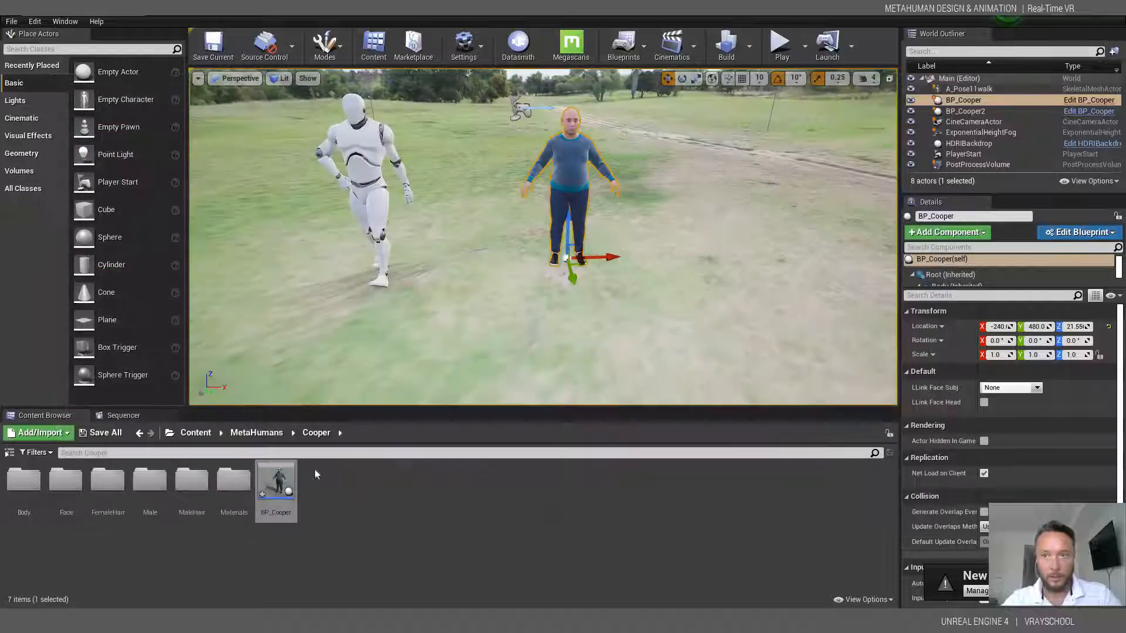
{"action": "double_click", "coordinate": [275, 482]}
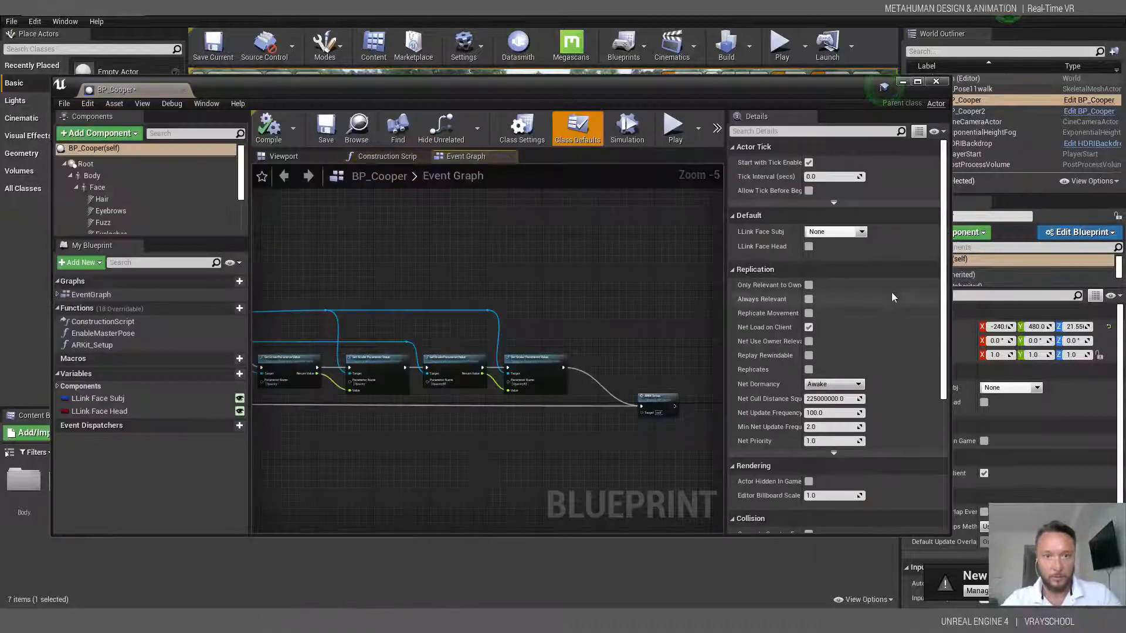
{"action": "left_click", "coordinate": [118, 167]}
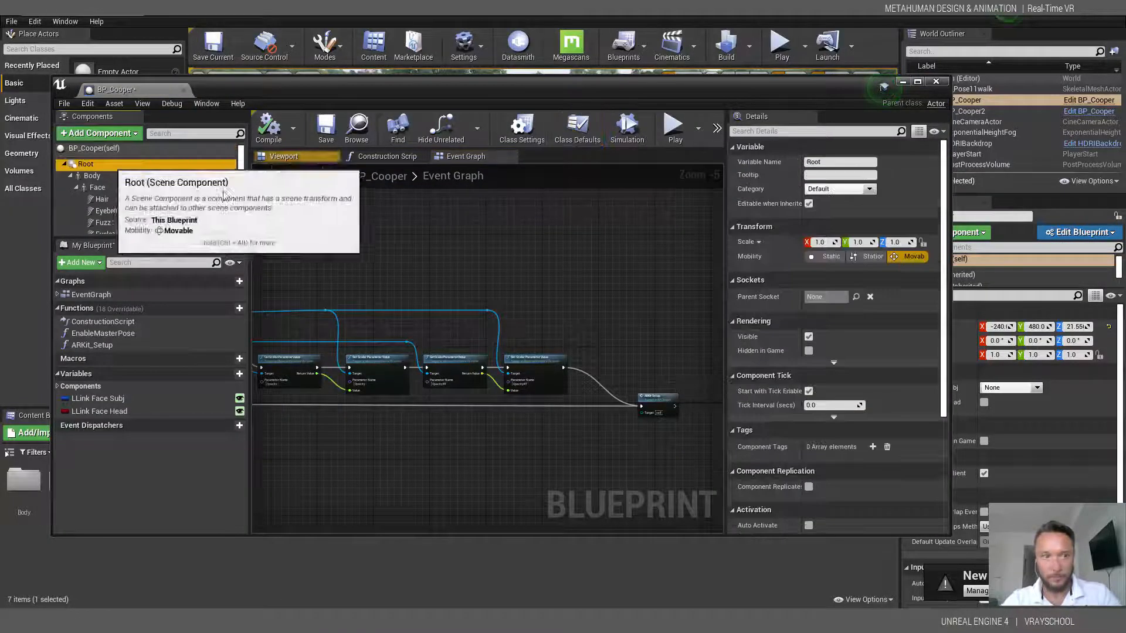
{"action": "scroll", "coordinate": [936, 343], "scroll_direction": "down", "scroll_amount": 5}
{"action": "scroll", "coordinate": [936, 343], "scroll_direction": "up", "scroll_amount": 5}
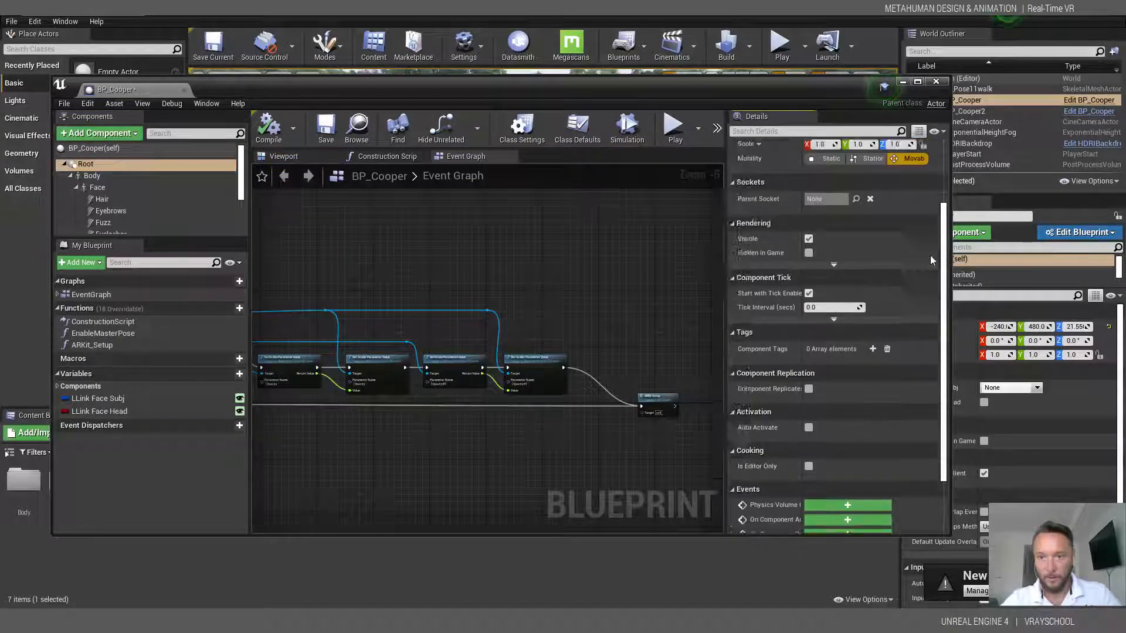
{"action": "left_click", "coordinate": [92, 175]}
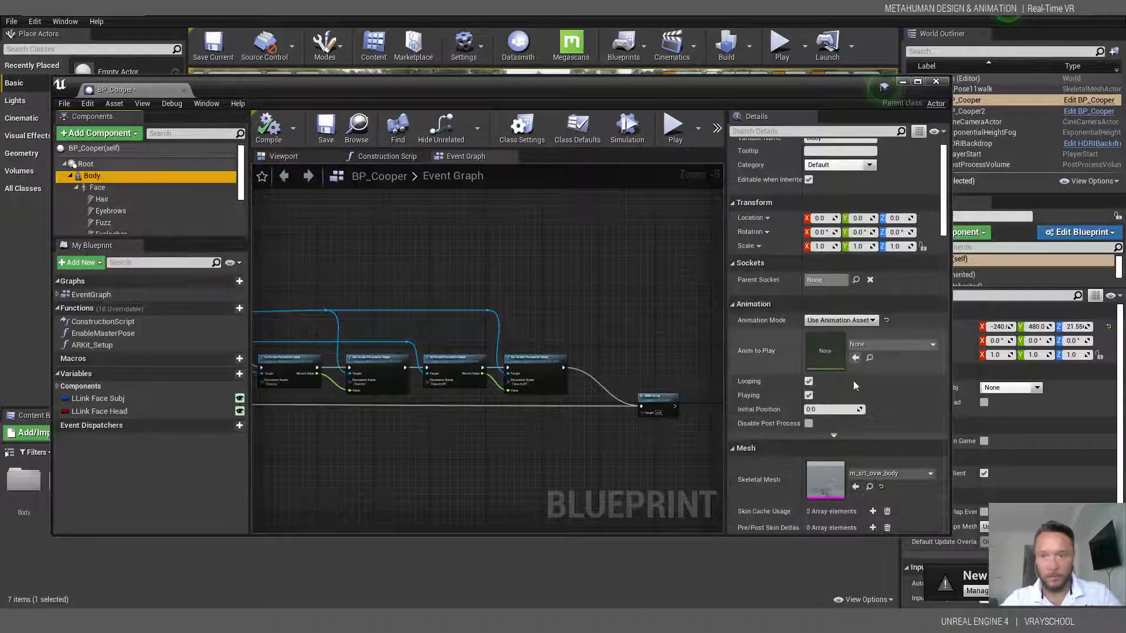
{"action": "left_click", "coordinate": [936, 82]}
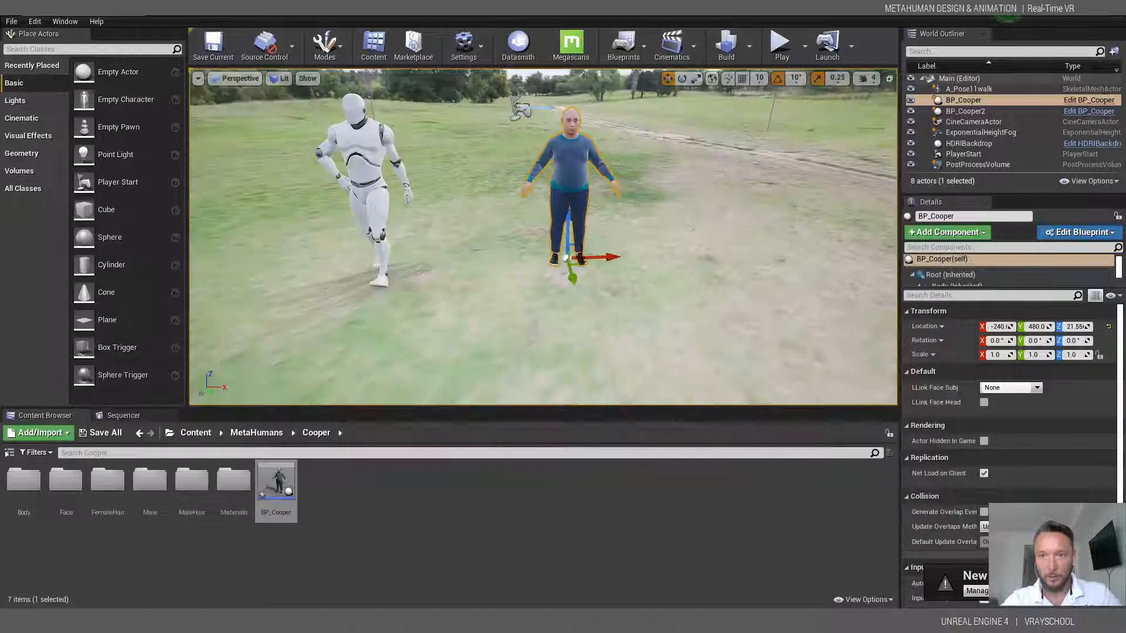
- Create a child blueprint class from BP_Cooper in the Cooper folder, keeping the default name
{"action": "right_click", "coordinate": [269, 488]}
{"action": "mouse_move", "coordinate": [409, 296]}
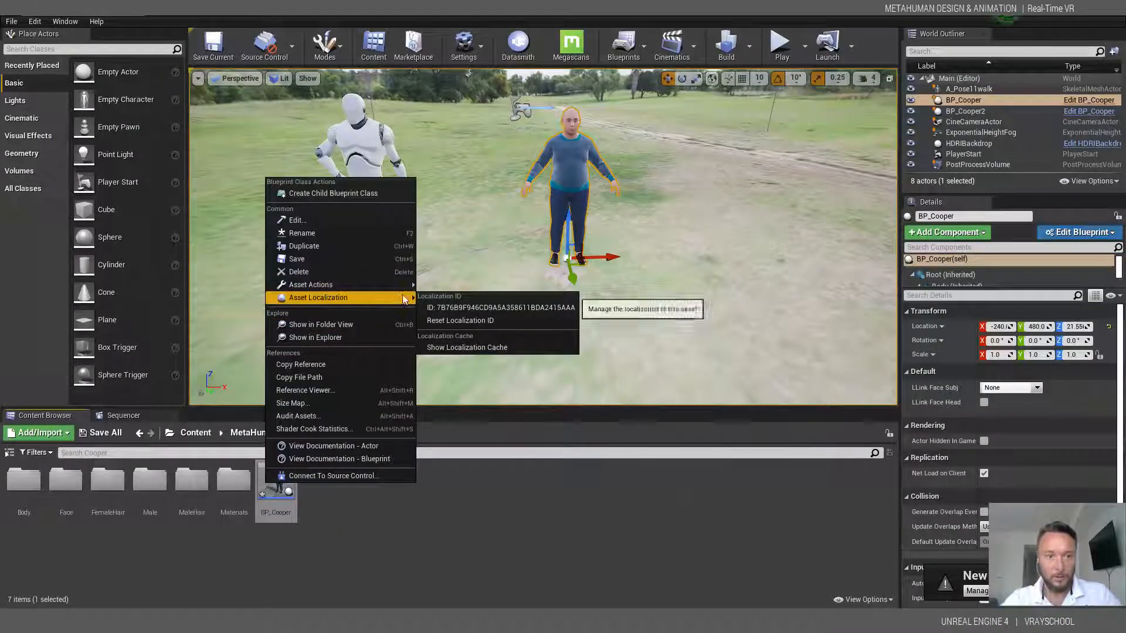
{"action": "left_click", "coordinate": [385, 195]}
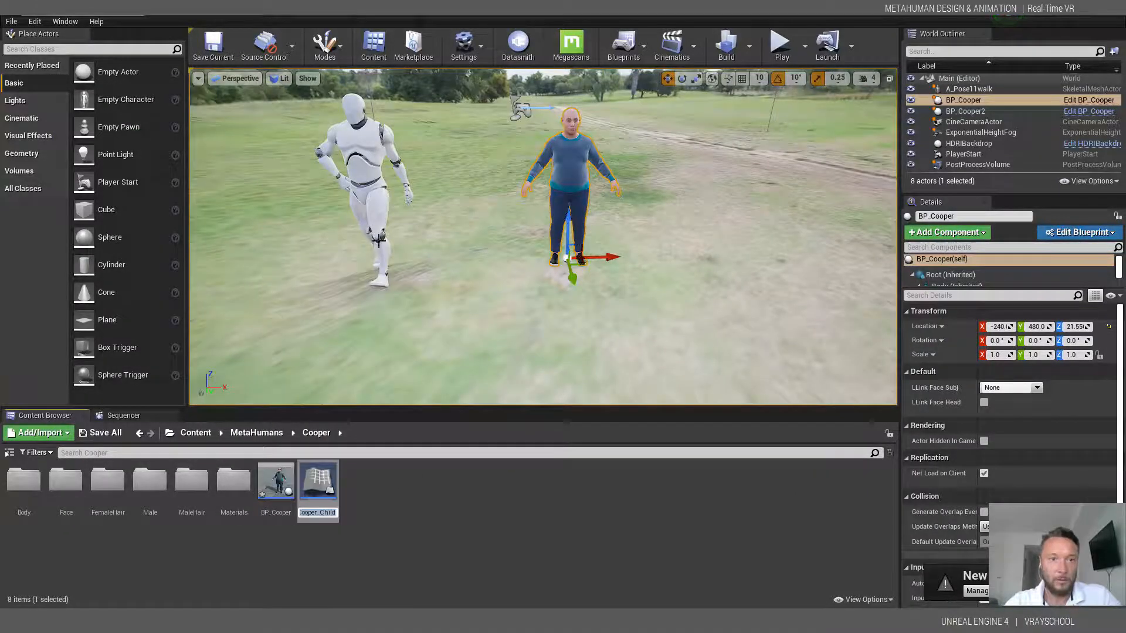
{"action": "left_click", "coordinate": [397, 522]}
- Place BP_Cooper_Child in the level and move it forward beside the walking mannequin, to about Y 554
{"action": "left_click_drag", "start_coordinate": [319, 477], "coordinate": [505, 341]}
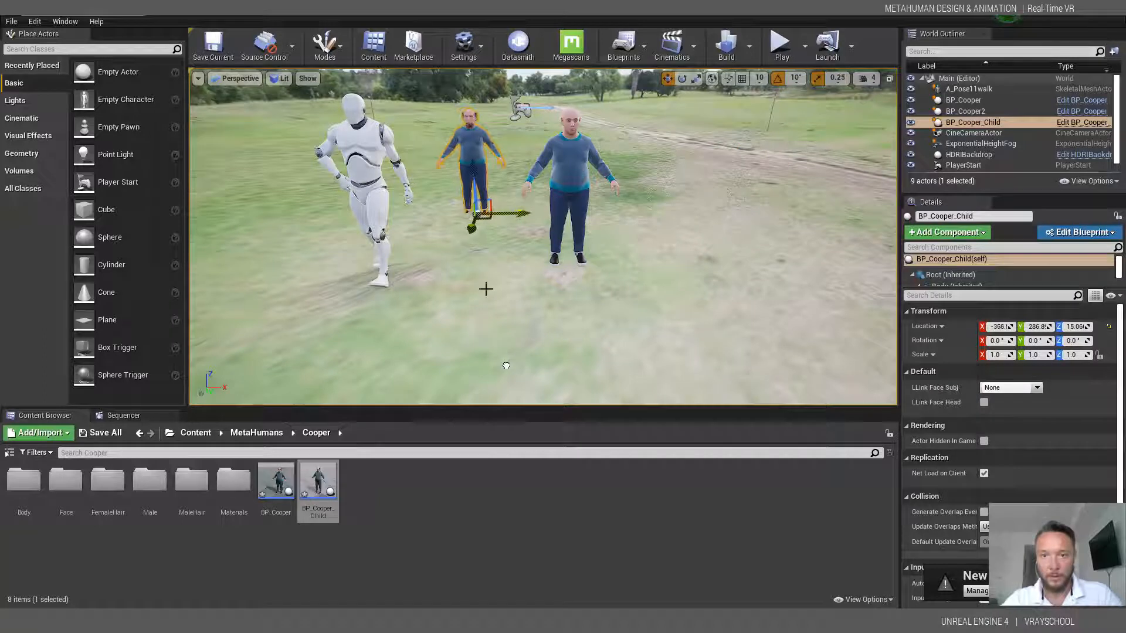
{"action": "mouse_move", "coordinate": [484, 248]}
{"action": "left_mouse_down"}
{"action": "mouse_move", "coordinate": [457, 305]}
{"action": "mouse_move", "coordinate": [499, 229]}
{"action": "mouse_move", "coordinate": [485, 249]}
{"action": "left_mouse_up"}
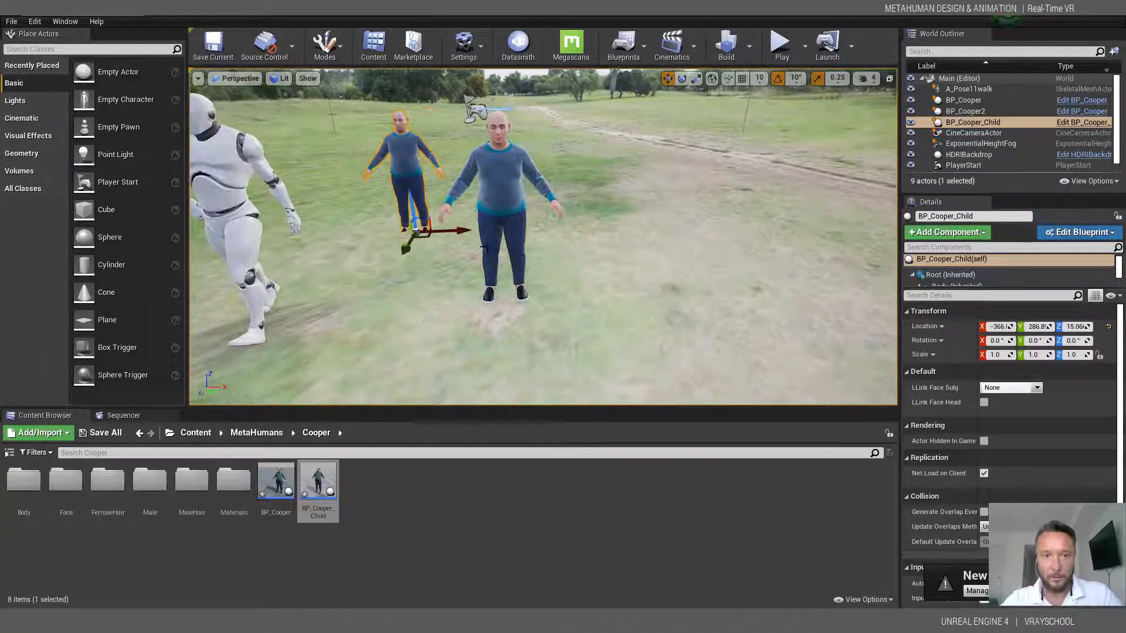
{"action": "left_click_drag", "start_coordinate": [405, 248], "coordinate": [319, 391]}
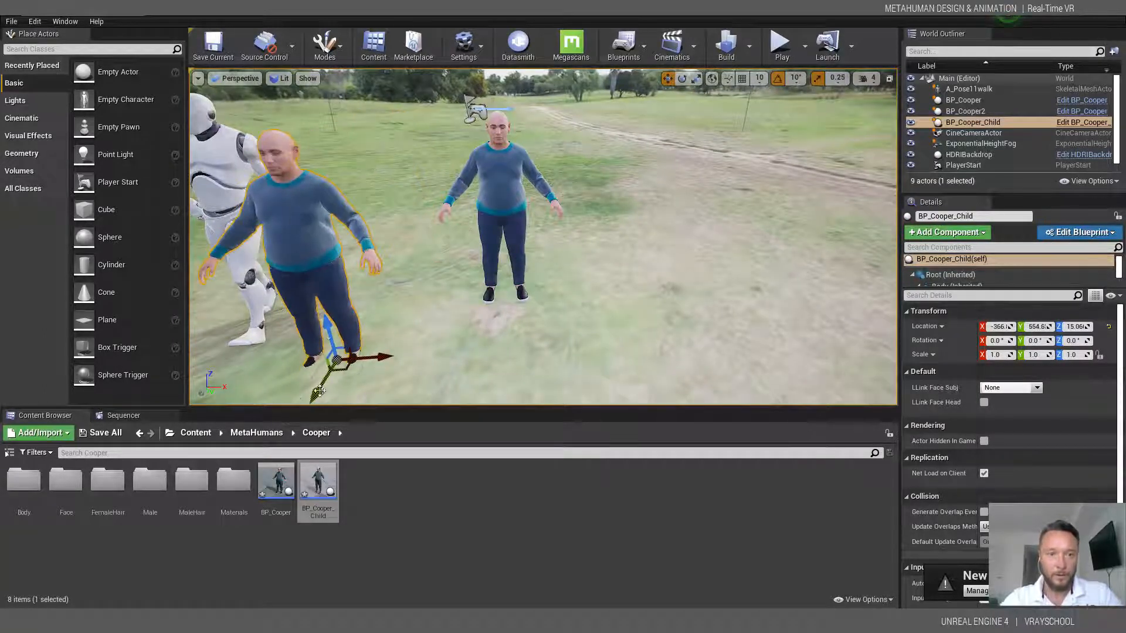
- Raise BP_Cooper_Child to about Z 23.75 so its feet stand on the ground, checking the height from the side
{"action": "left_click_drag", "start_coordinate": [331, 335], "coordinate": [325, 328]}
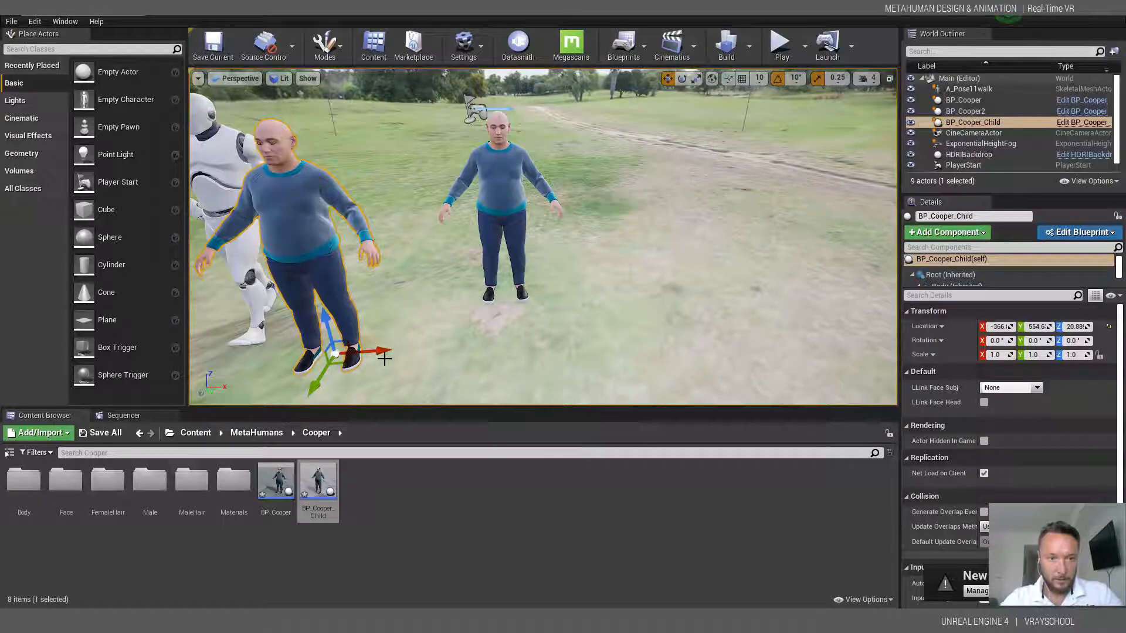
{"action": "scroll", "coordinate": [411, 362], "scroll_direction": "down", "scroll_amount": 5}
{"action": "left_click_drag", "start_coordinate": [428, 365], "coordinate": [766, 301], "text": "alt"}
{"action": "middle_click_drag", "start_coordinate": [766, 301], "coordinate": [735, 295]}
{"action": "scroll", "coordinate": [735, 295], "scroll_direction": "up", "scroll_amount": 5}
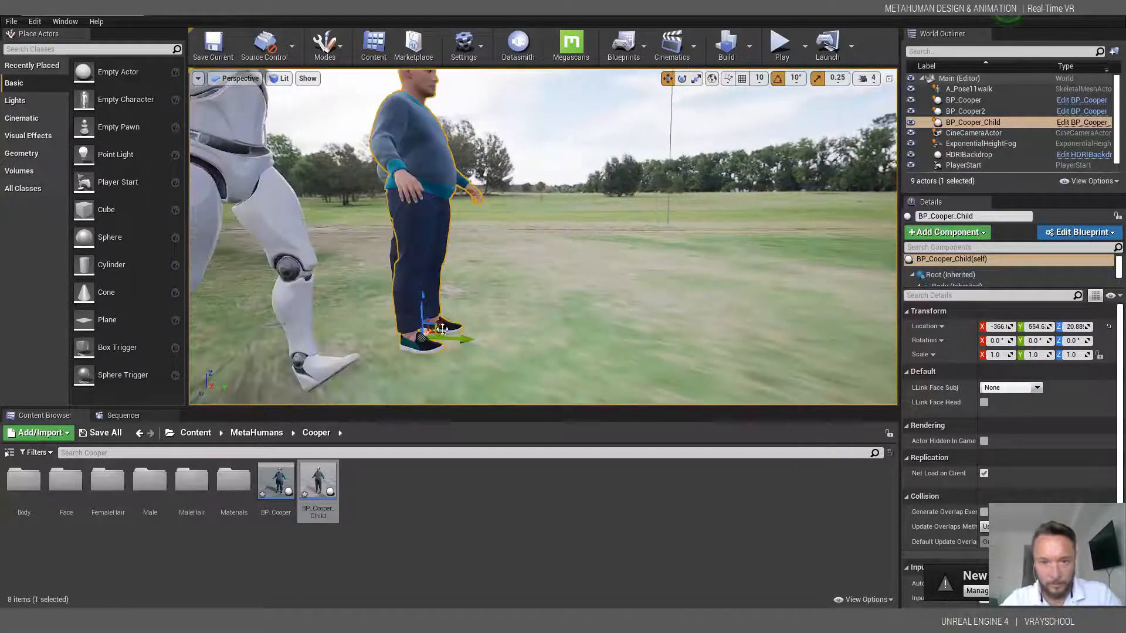
{"action": "left_click_drag", "start_coordinate": [423, 310], "coordinate": [422, 307]}
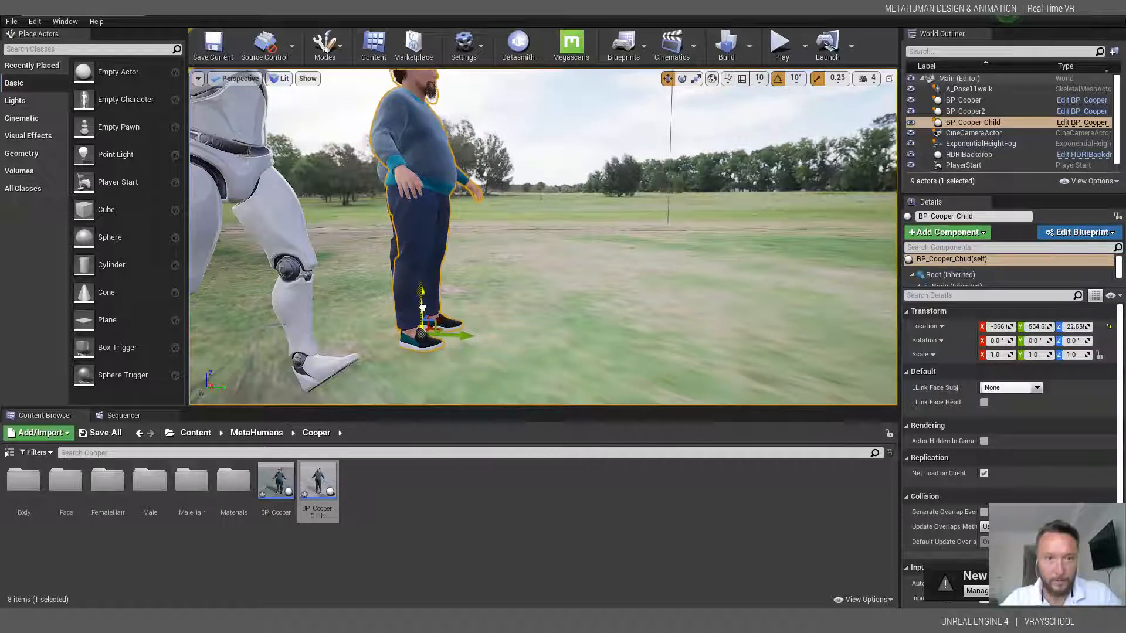
- In the BP_Cooper_Child blueprint, set the Body component's Anim to Play to A_Pose12walk, and close the blueprint
{"action": "double_click", "coordinate": [317, 480]}
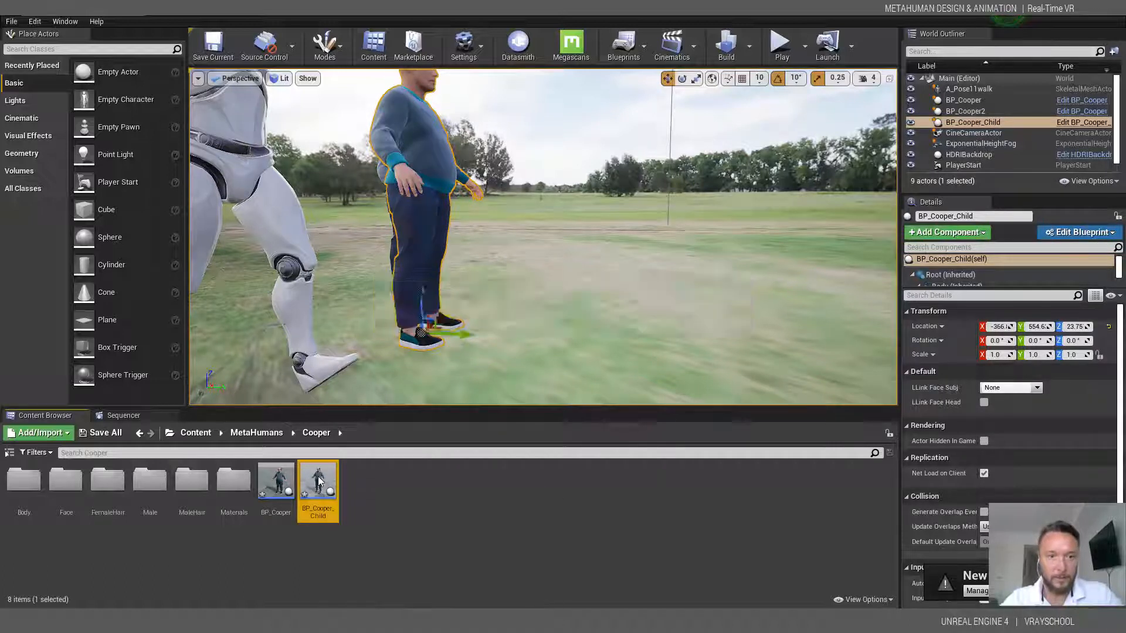
{"action": "left_click", "coordinate": [114, 177]}
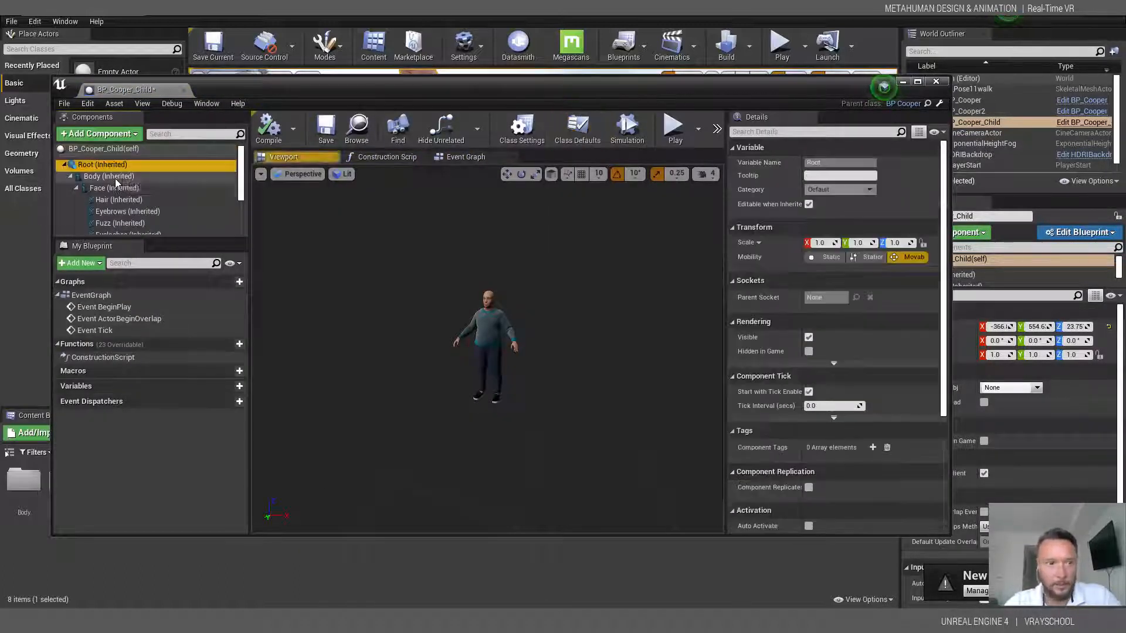
{"action": "left_click", "coordinate": [878, 368]}
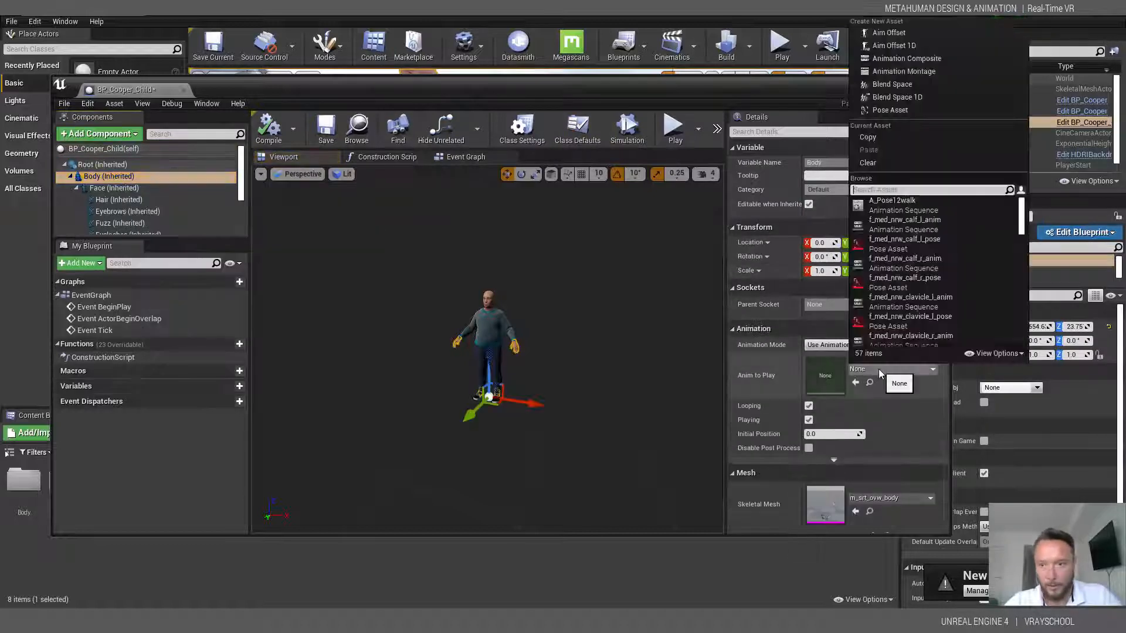
{"action": "left_click", "coordinate": [893, 202]}
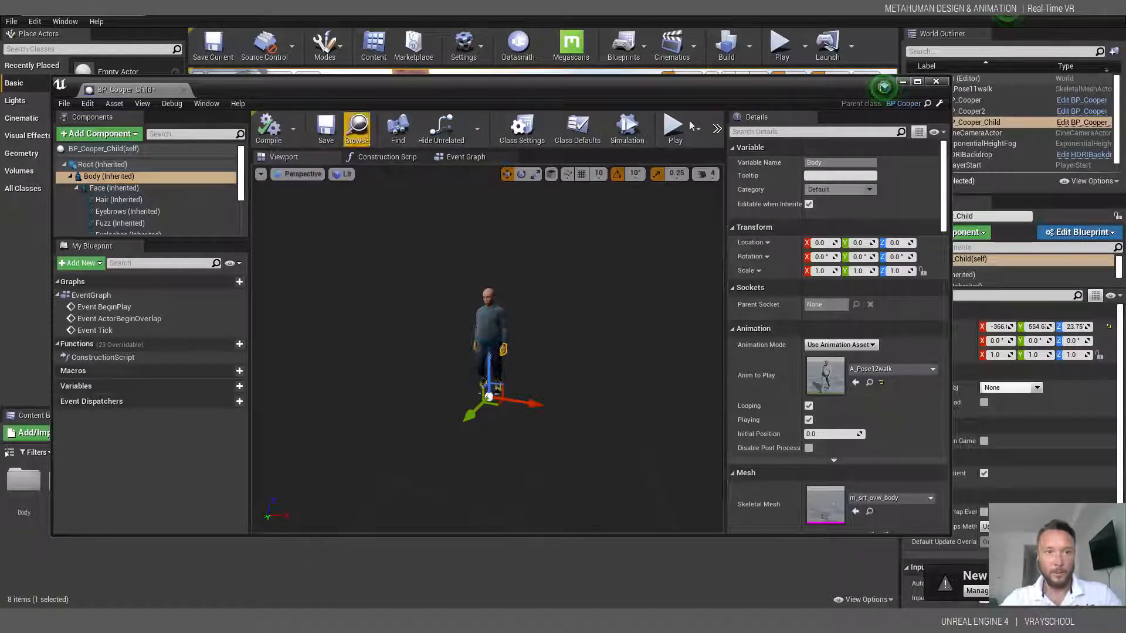
{"action": "left_click", "coordinate": [937, 82]}
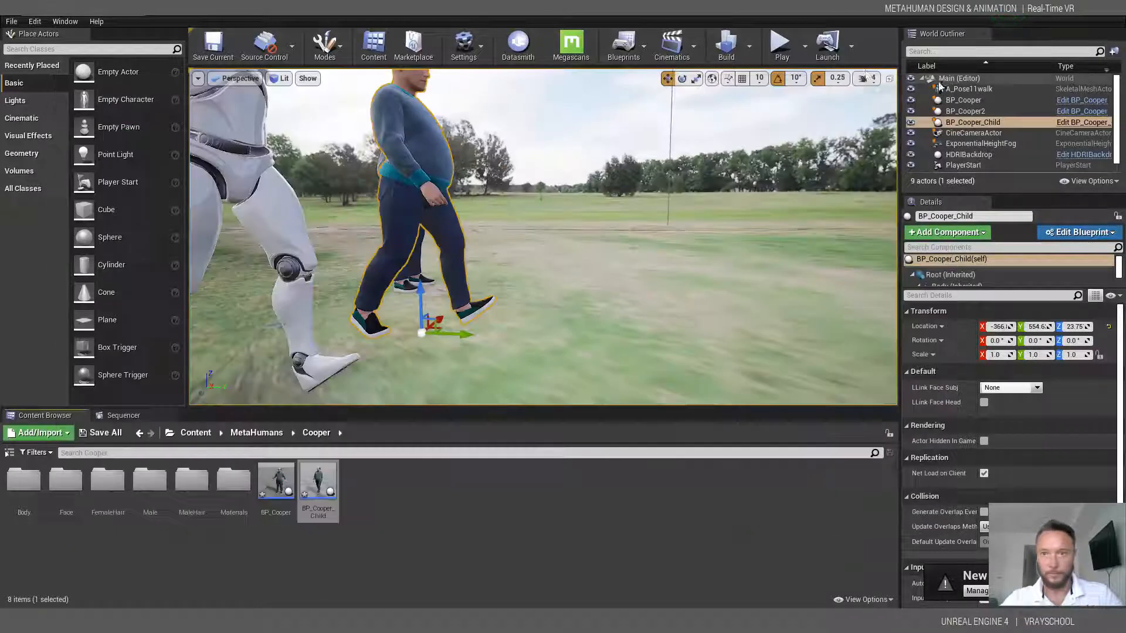
- Play the level and fly around the characters to examine BP_Cooper_Child's walk animation beside the mannequin
{"action": "left_click", "coordinate": [771, 47]}
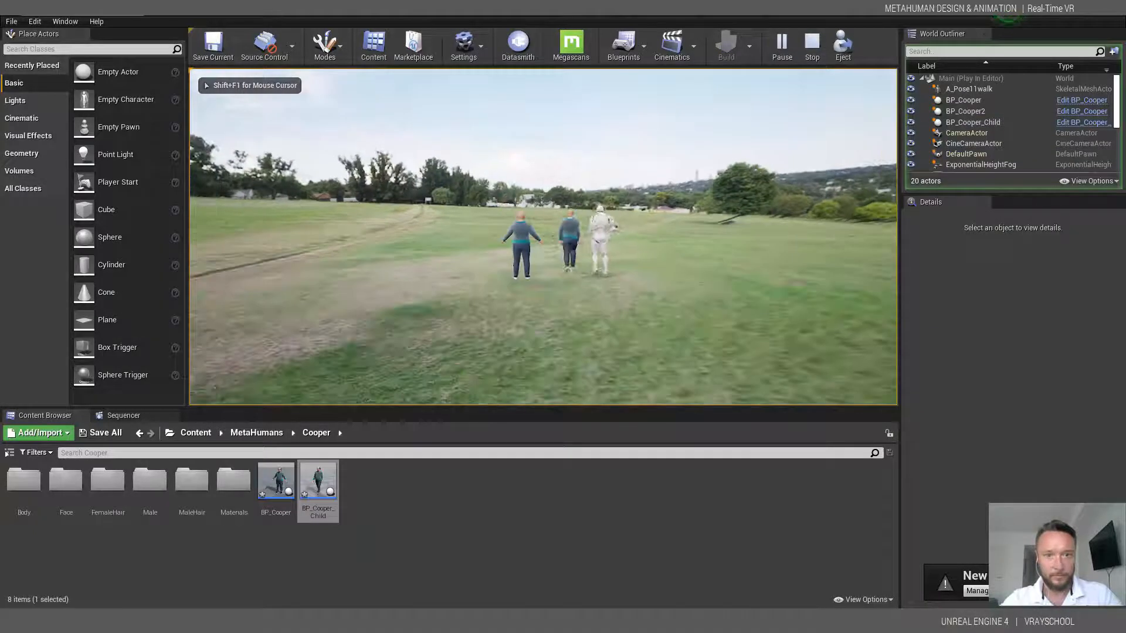
{"action": "key", "text": "w"}
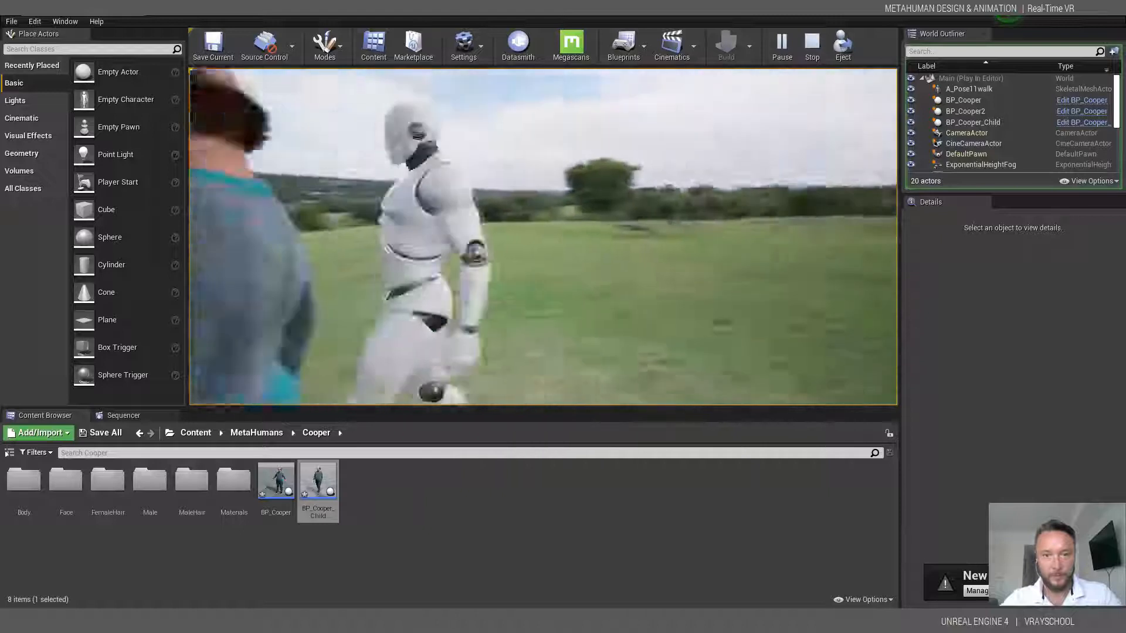
{"action": "key", "text": "a"}
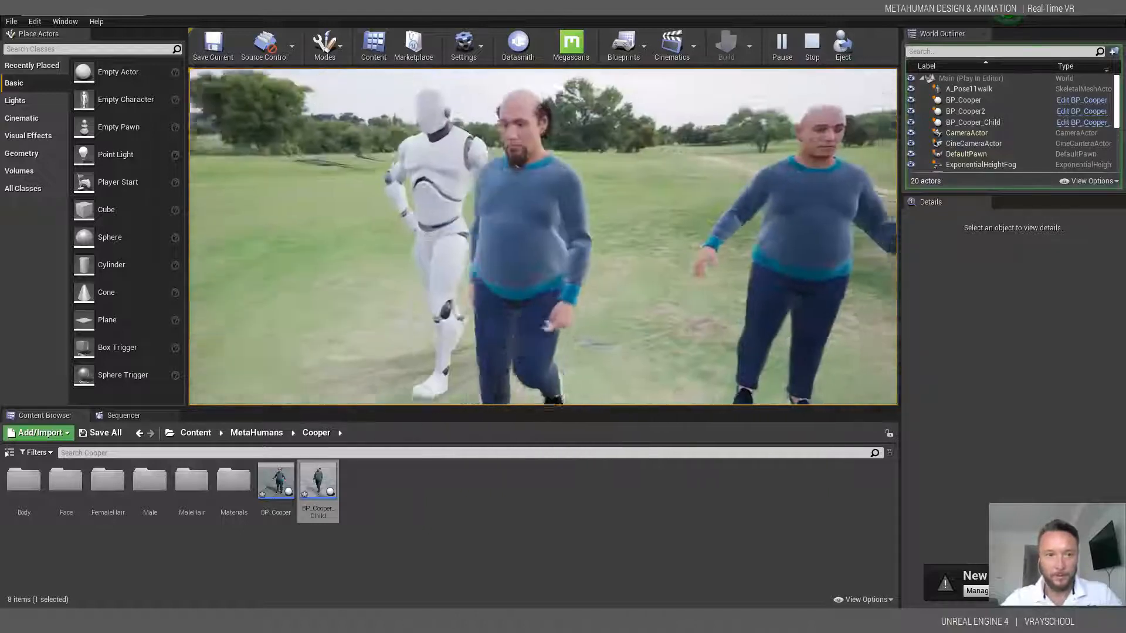
{"action": "key", "text": "s"}
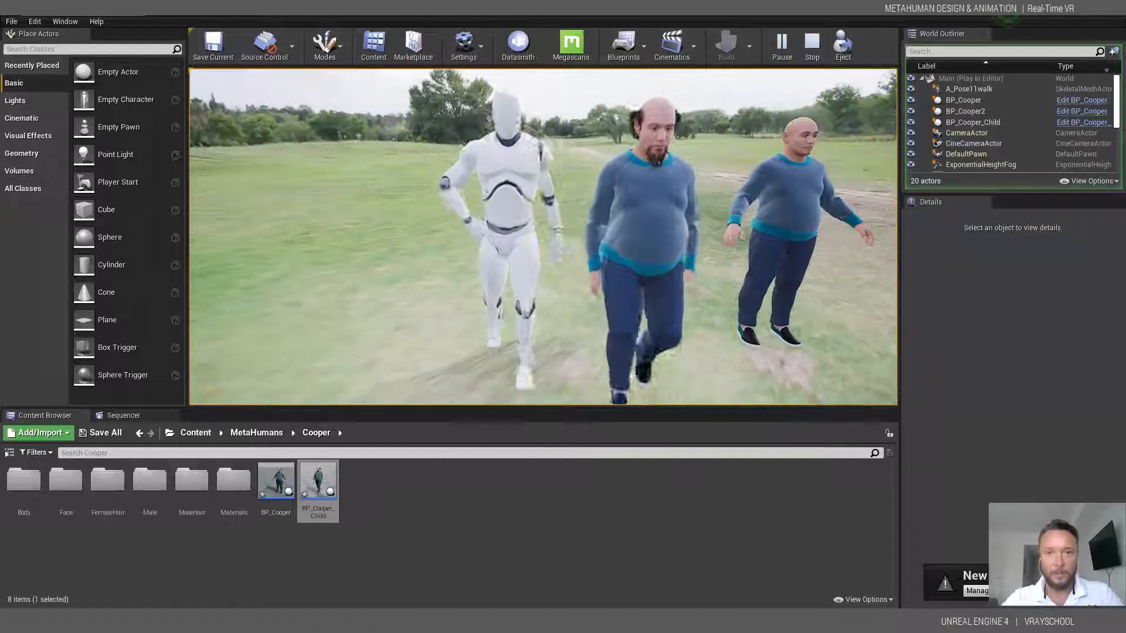
{"action": "key", "text": "s"}
{"action": "key", "text": "w"}
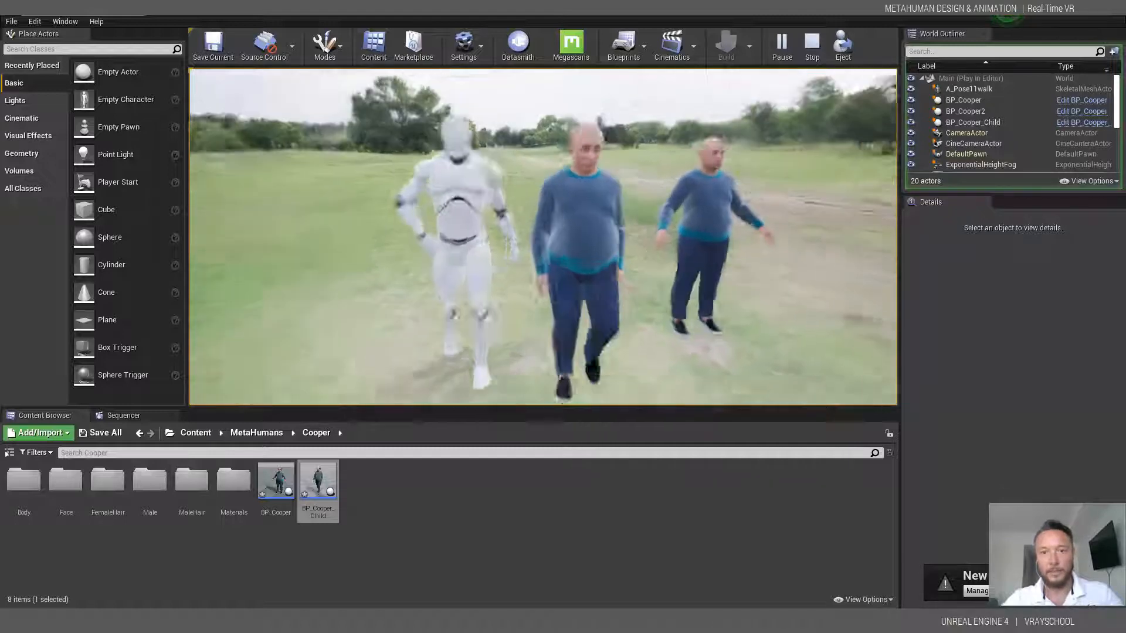